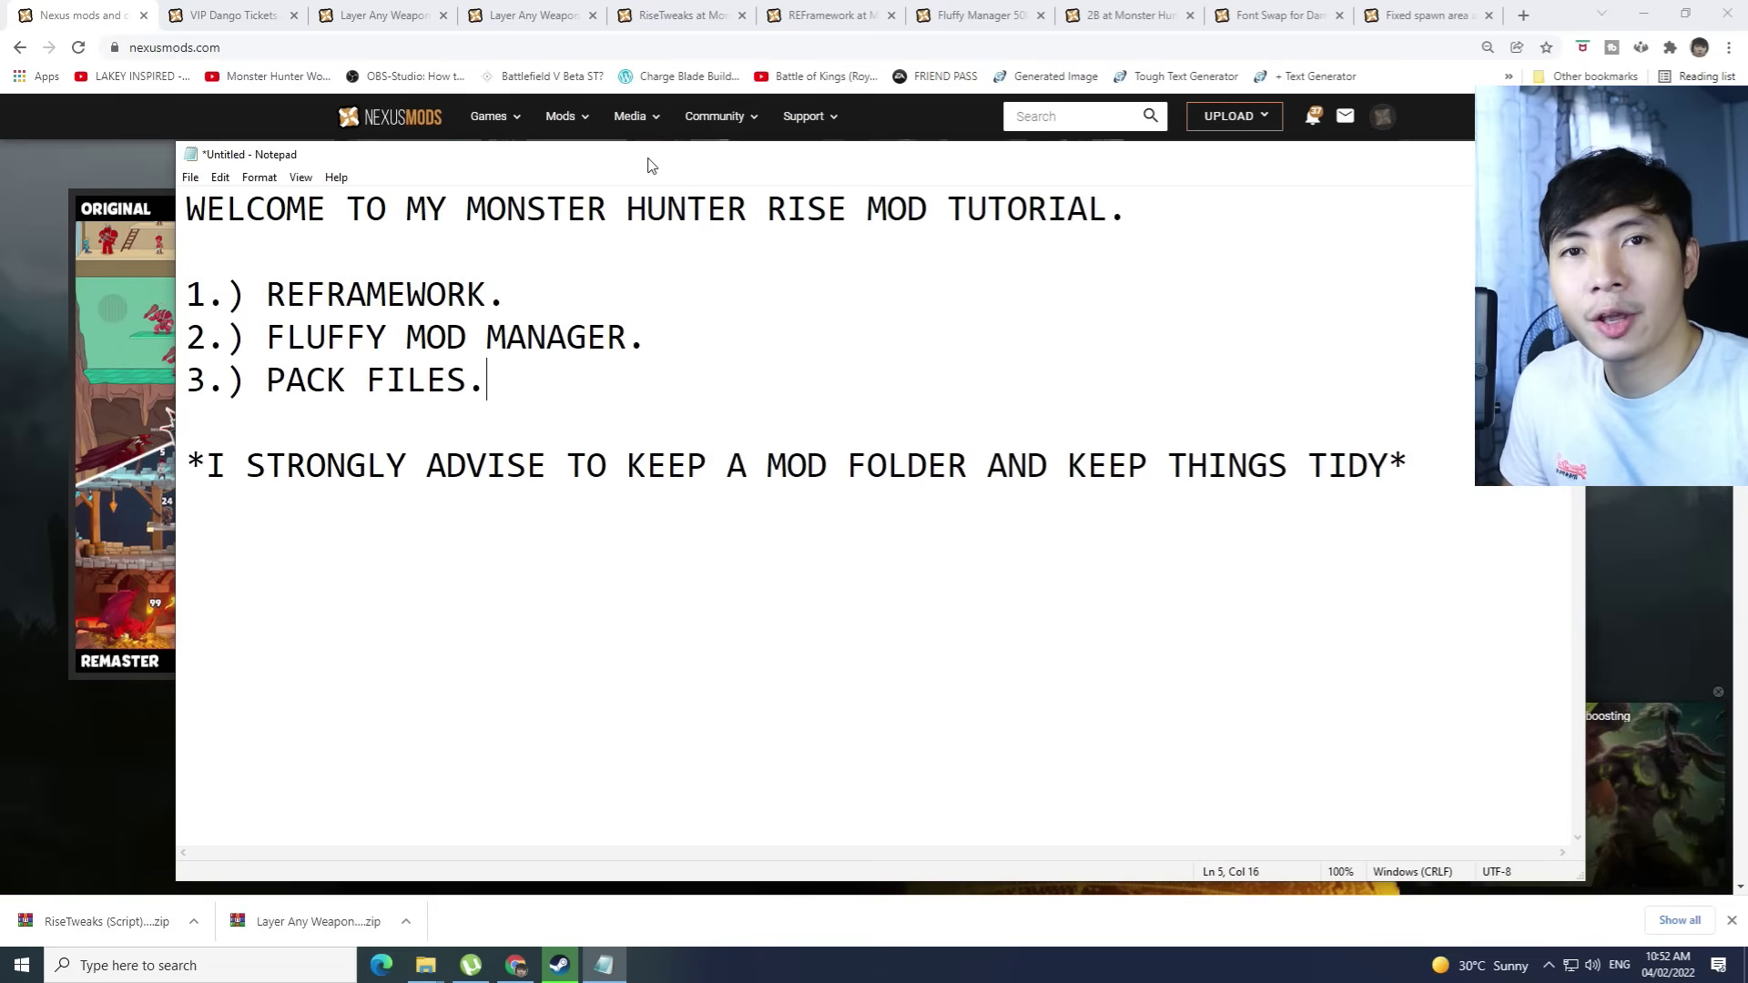
Look over the Nexus Mods home page and its list of supported games
{"action": "left_click", "coordinate": [74, 137]}
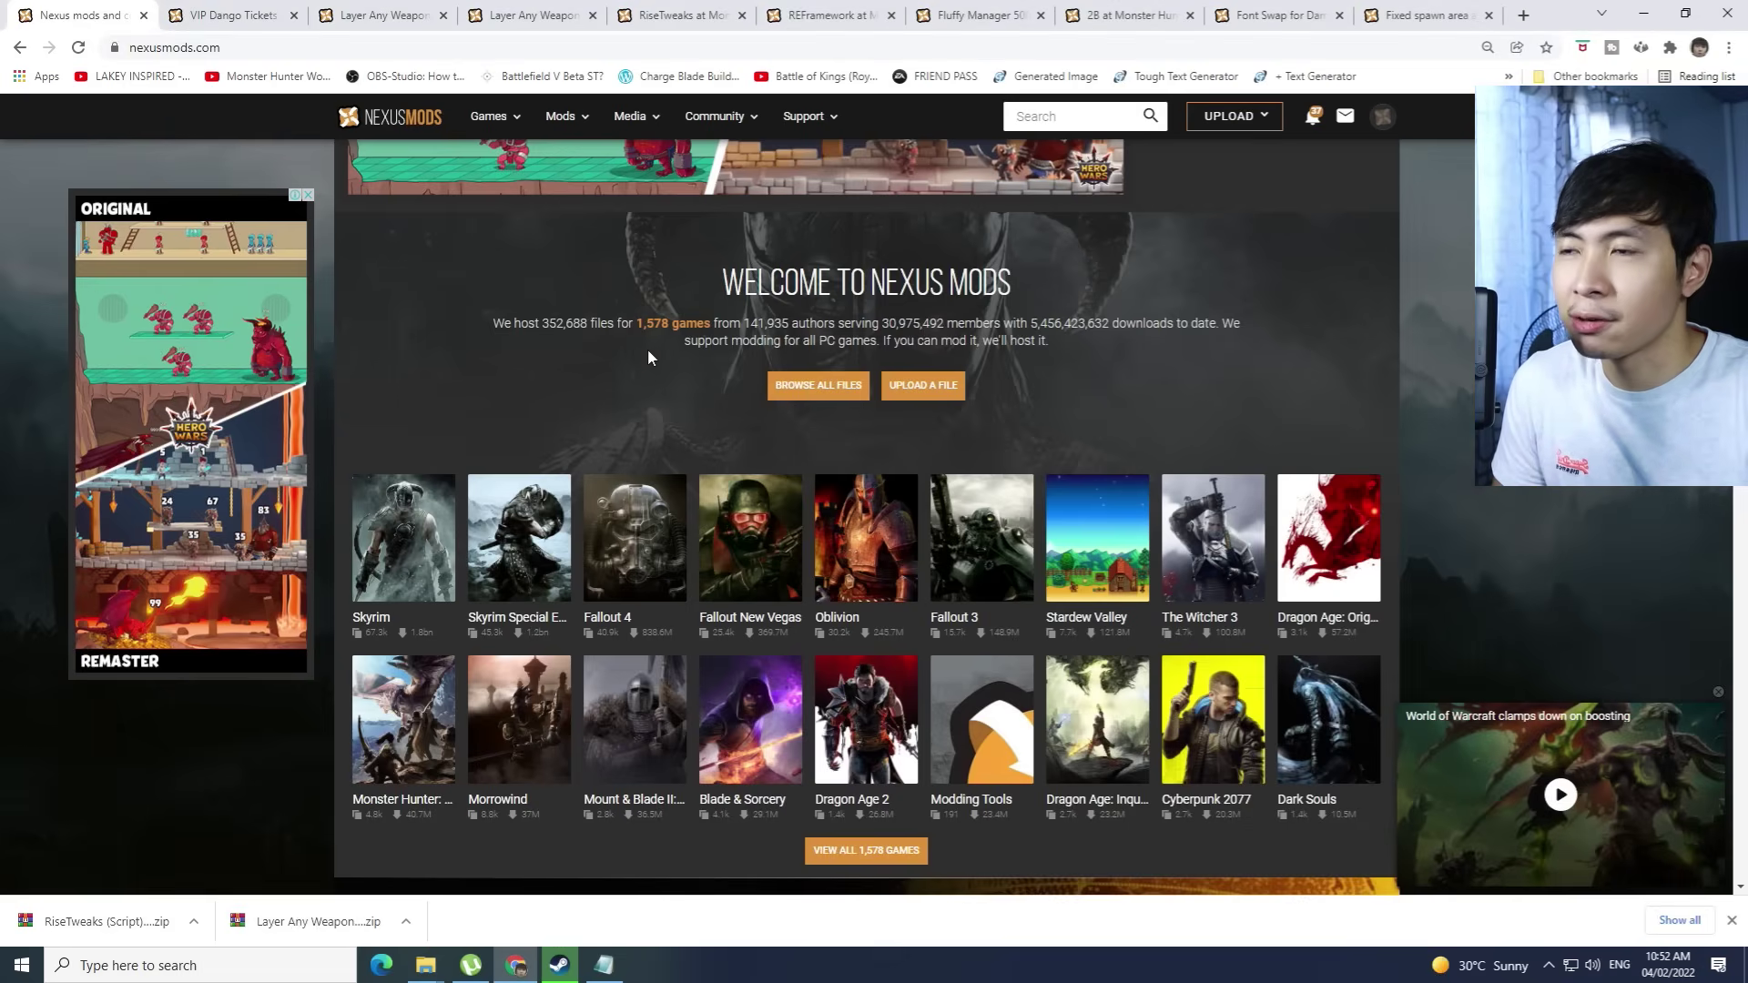
{"action": "scroll", "coordinate": [673, 364], "scroll_direction": "up", "scroll_amount": 3}
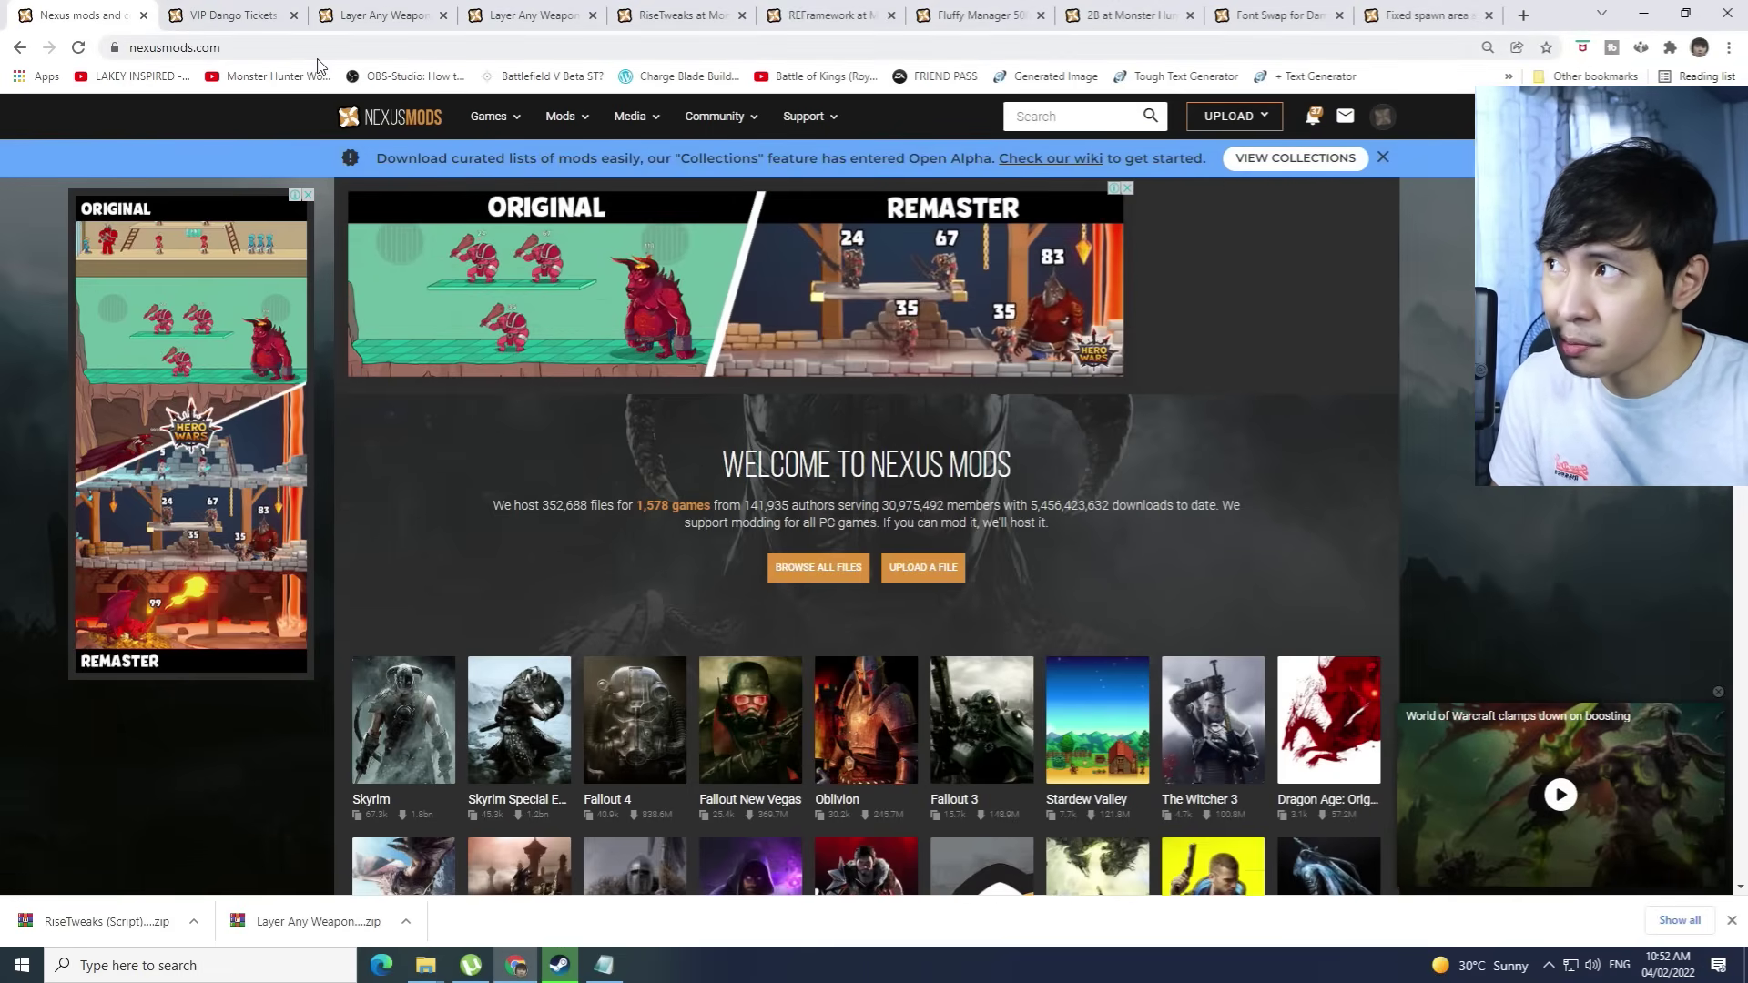
{"action": "scroll", "coordinate": [953, 441], "scroll_direction": "down", "scroll_amount": 2}
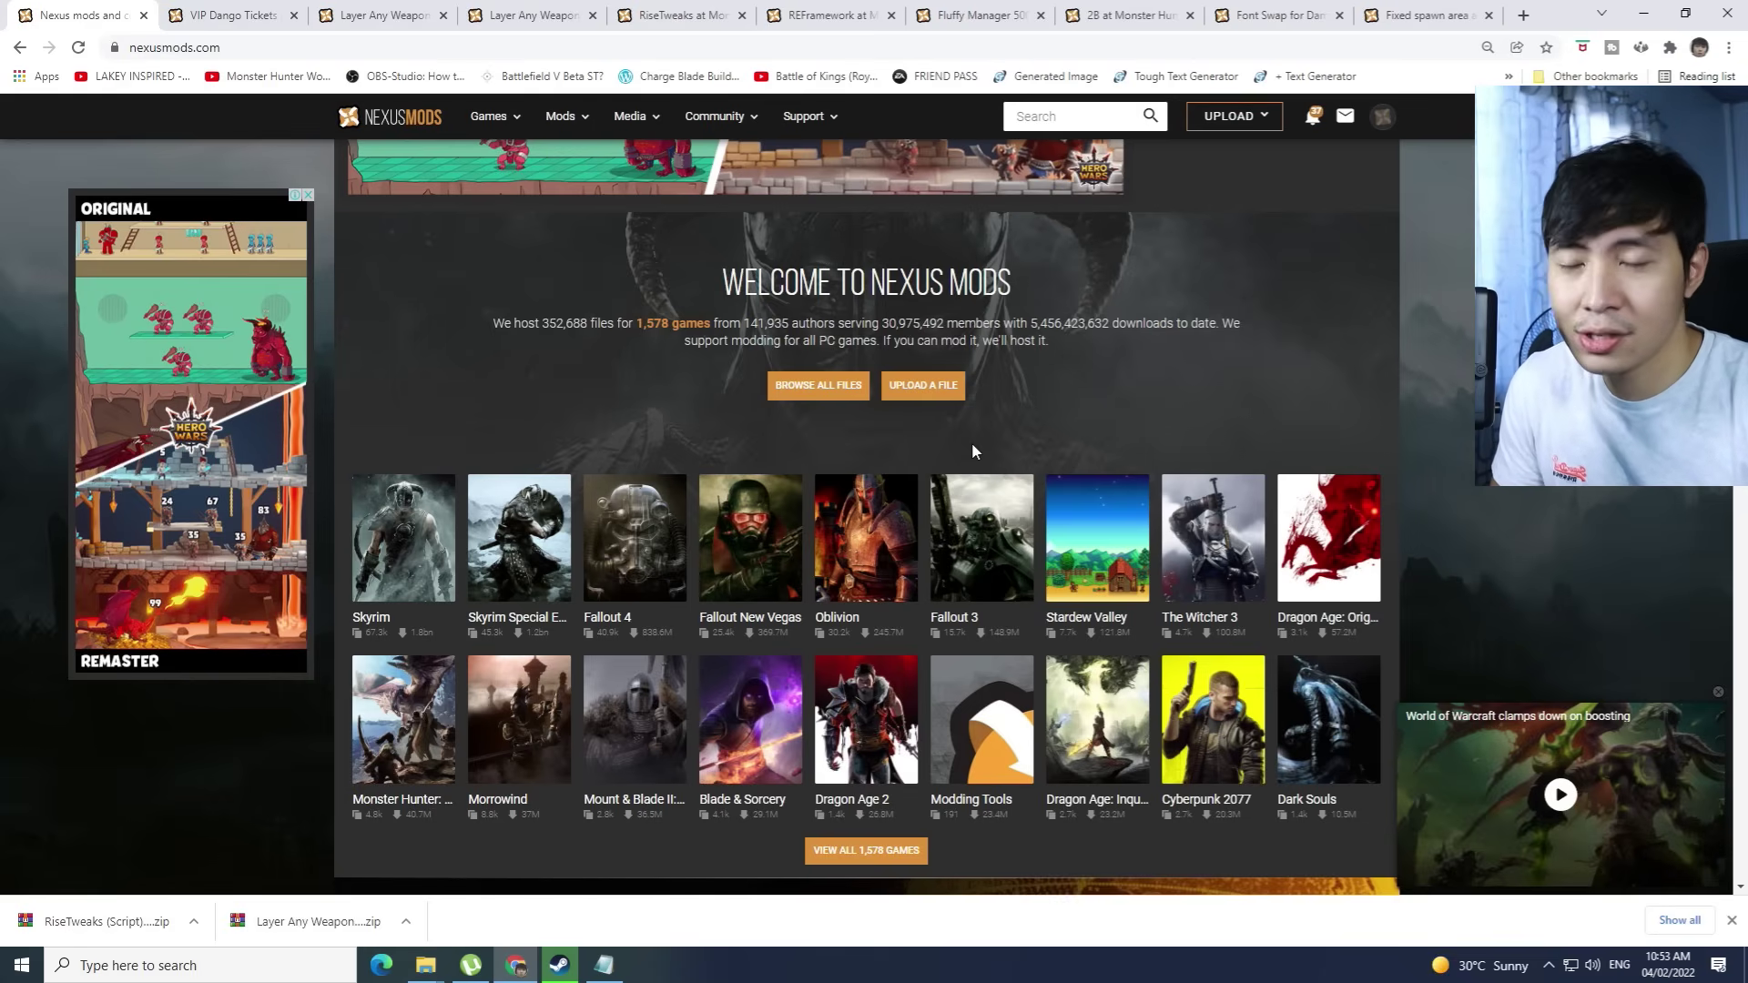
Switch to Steam and open the properties of MONSTER HUNTER RISE from the game library
{"action": "key", "text": "alt+Tab"}
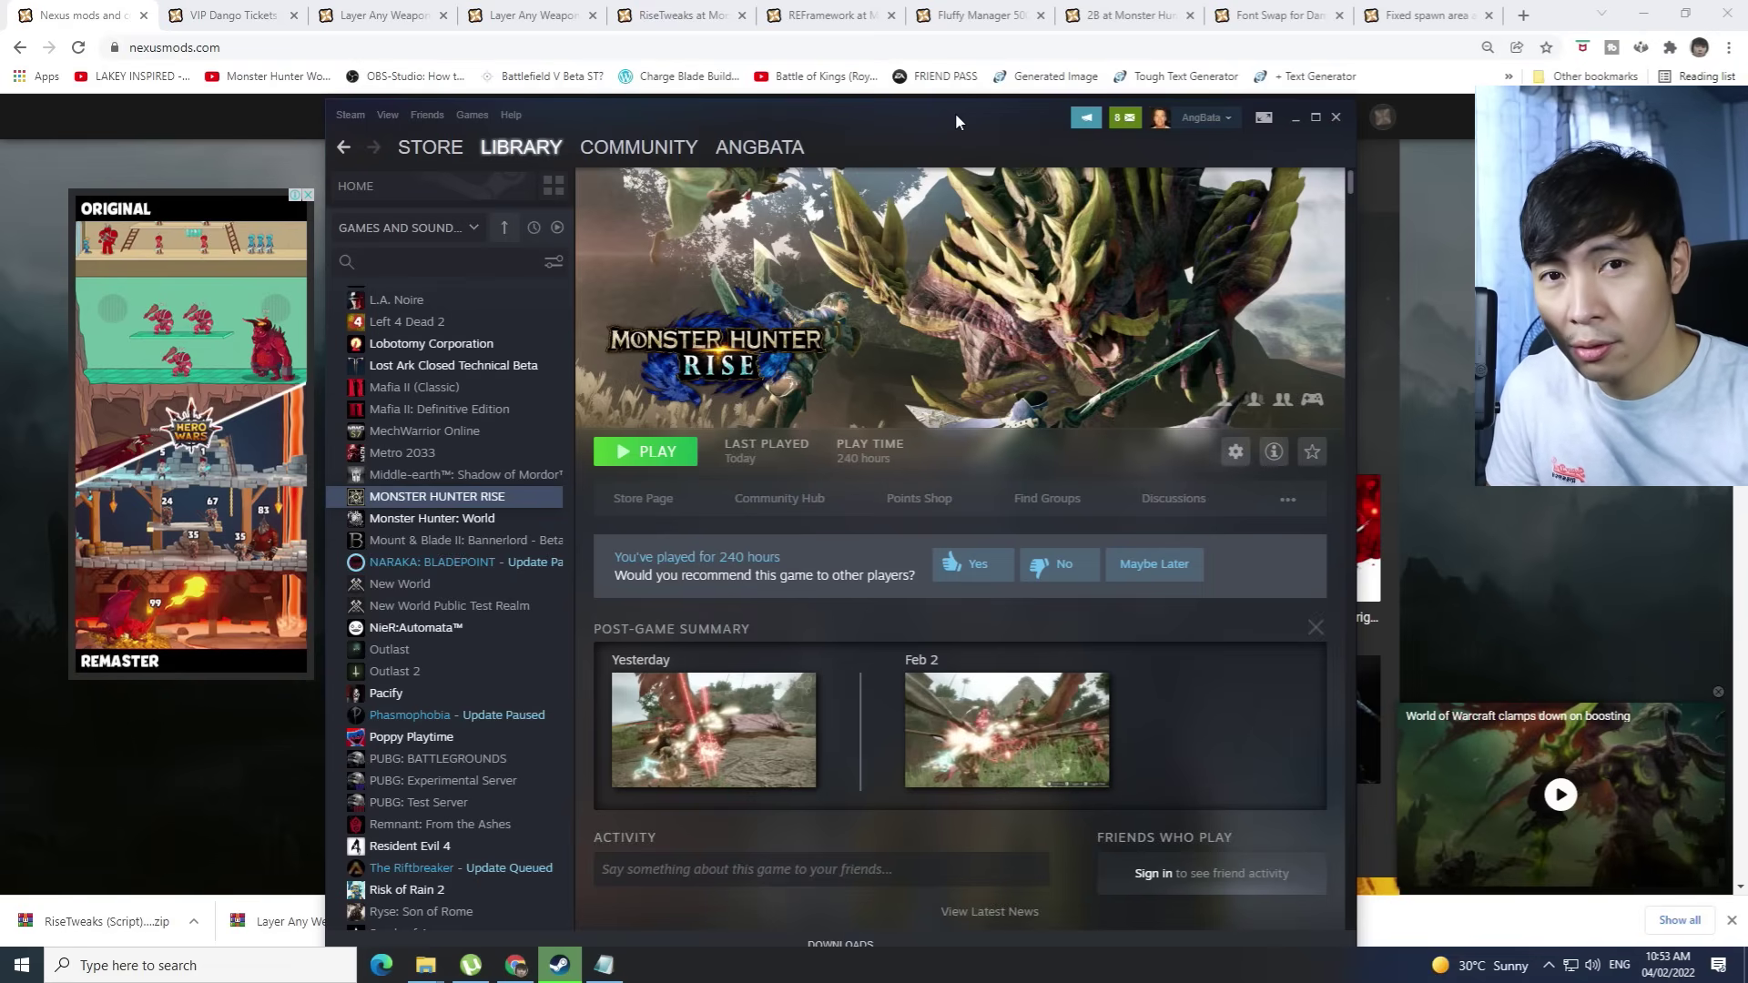
{"action": "left_click_drag", "start_coordinate": [956, 120], "coordinate": [919, 119]}
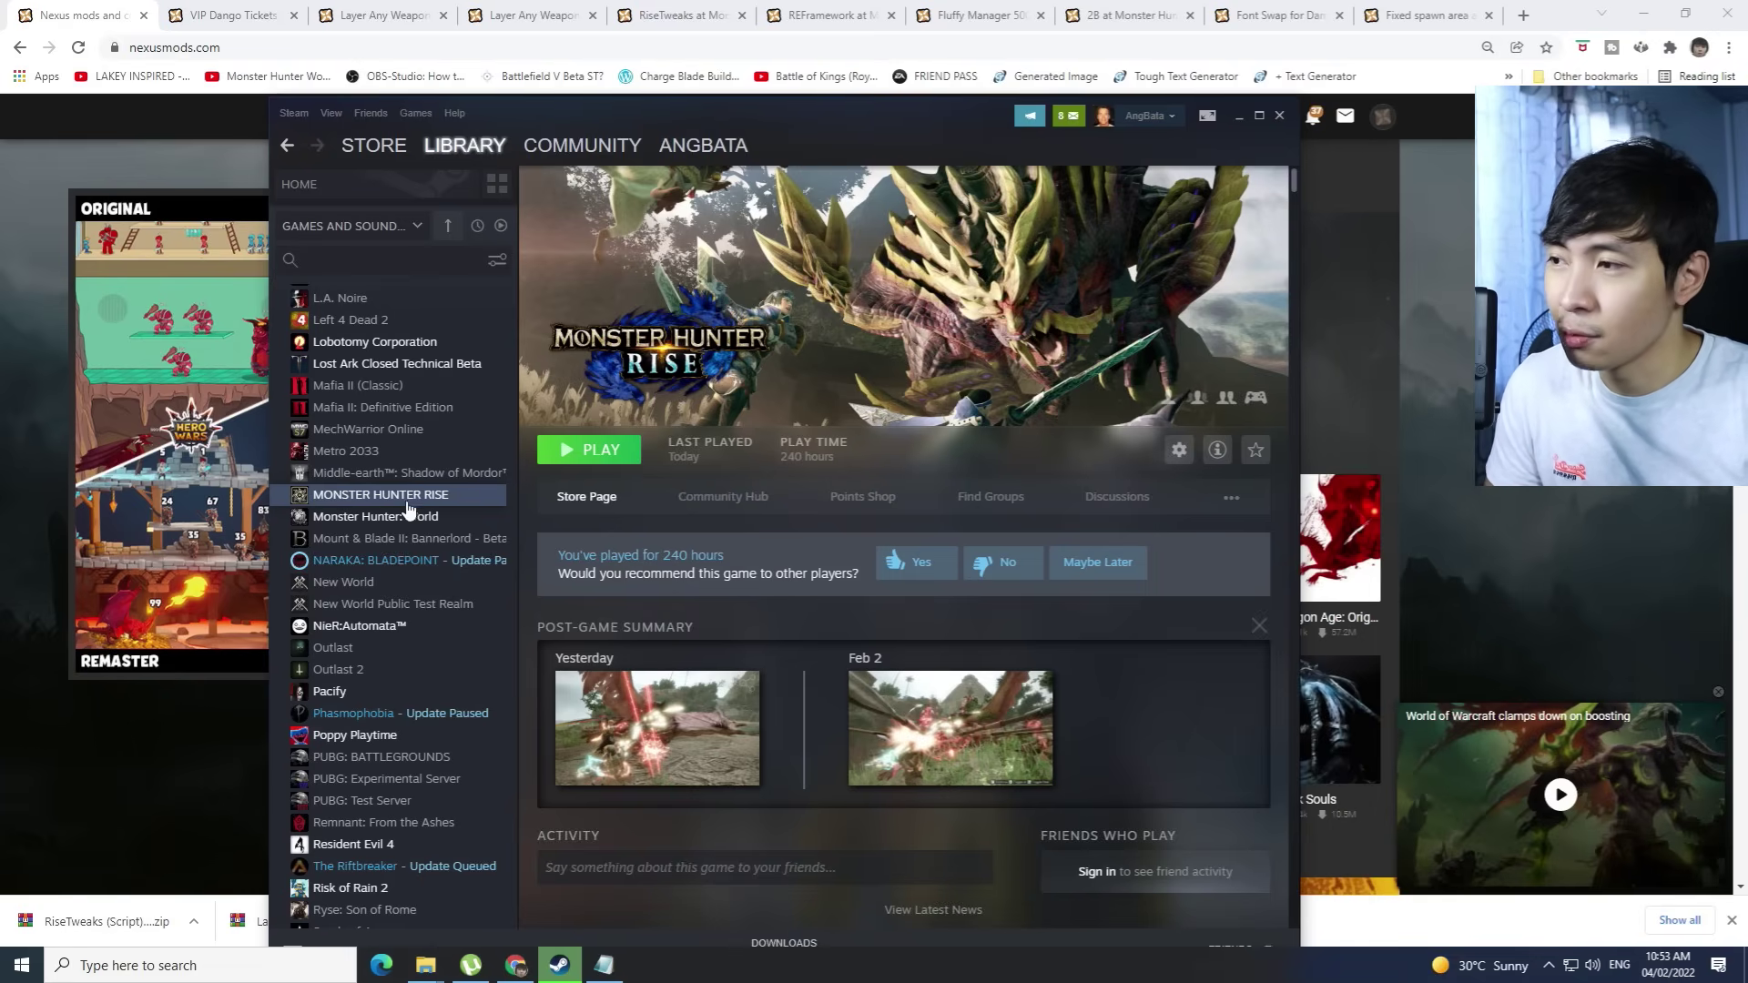
{"action": "right_click", "coordinate": [438, 510]}
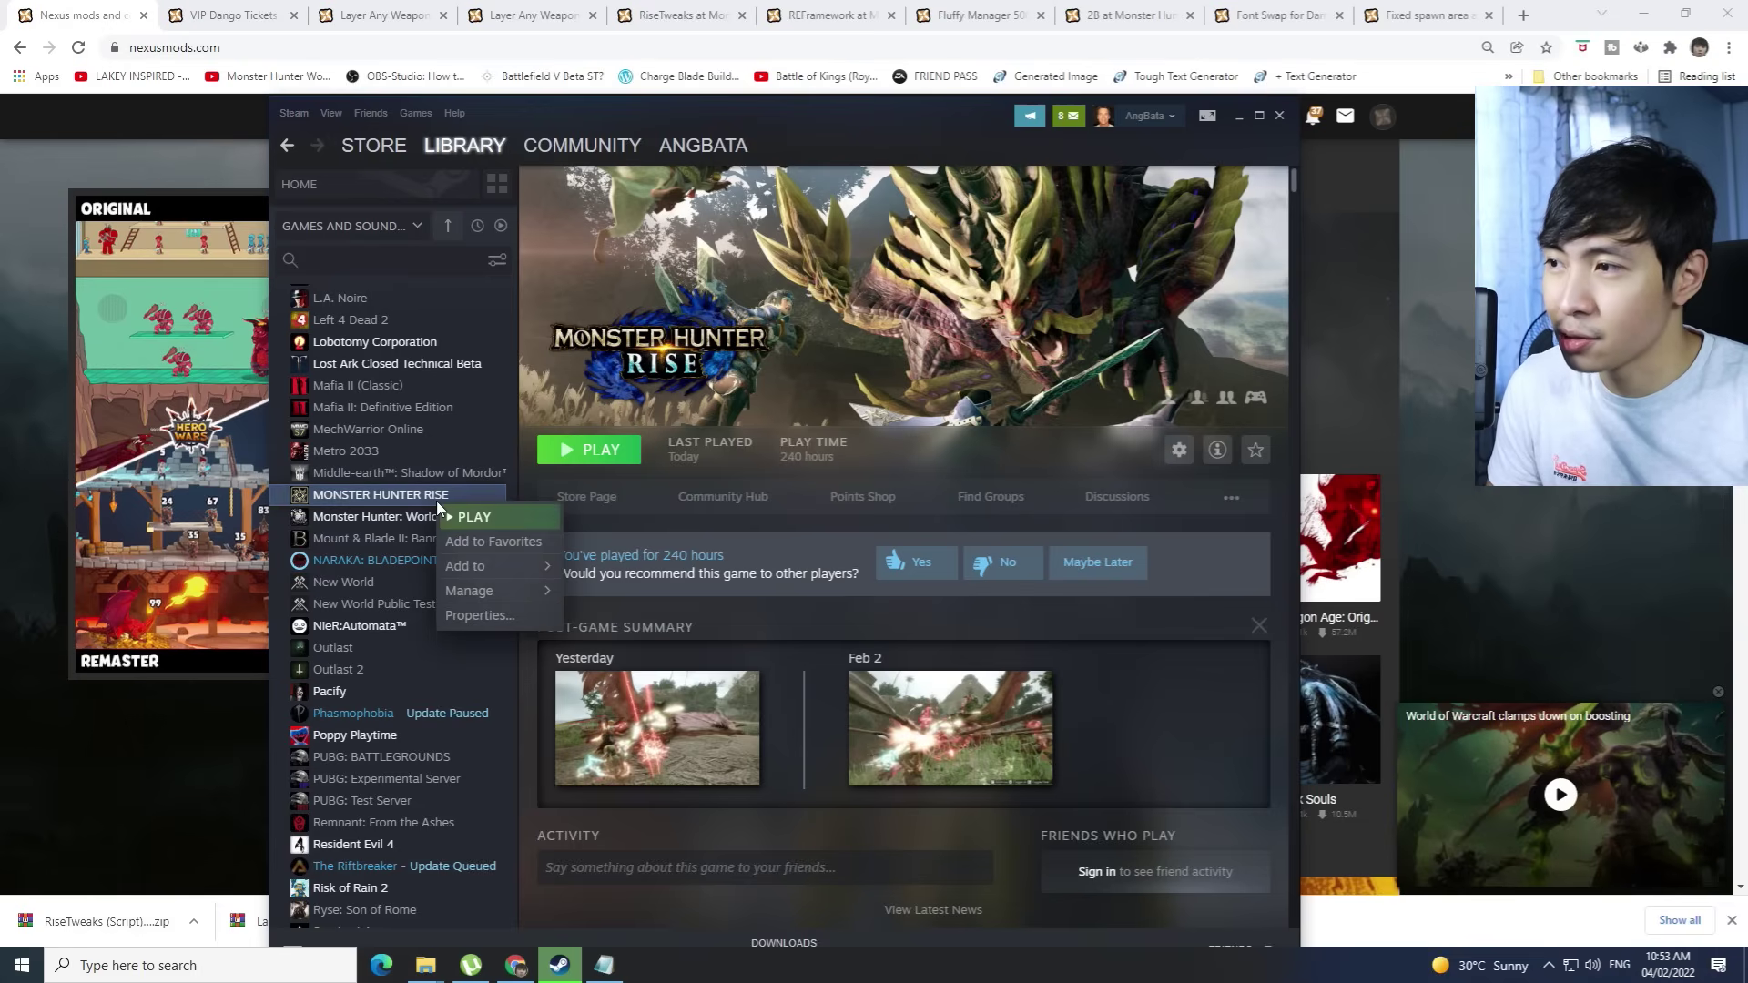
{"action": "left_click", "coordinate": [441, 615]}
{"action": "right_click", "coordinate": [429, 503]}
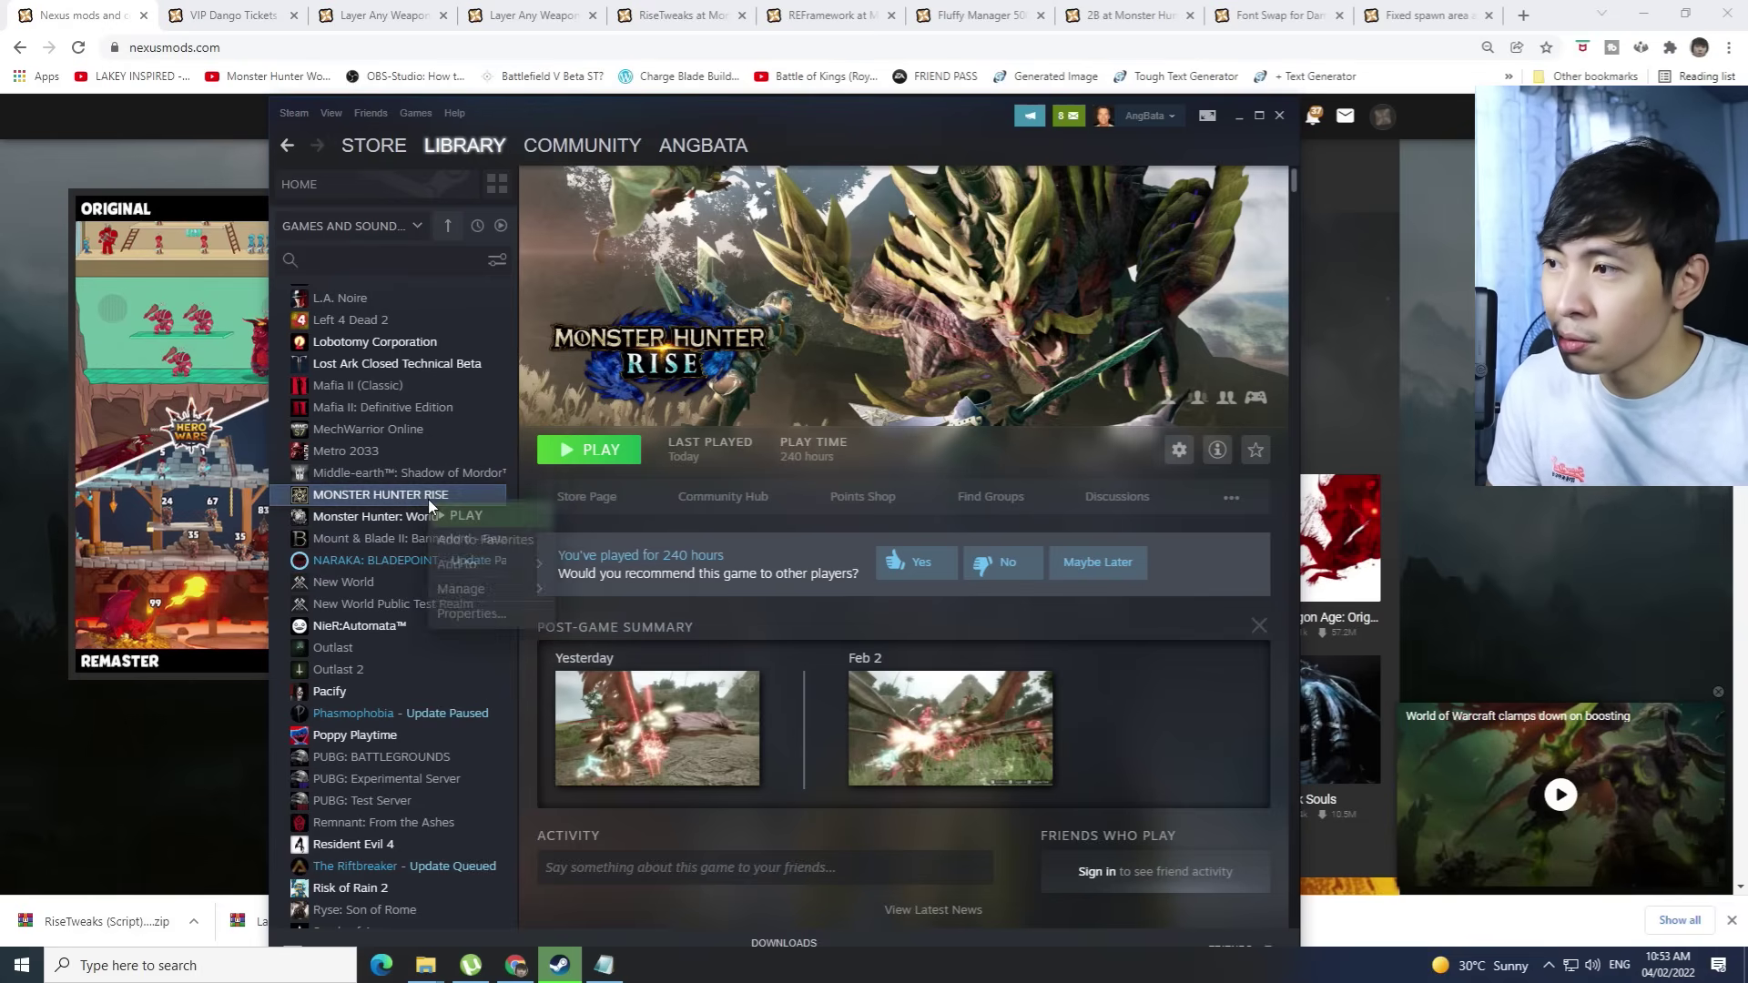
{"action": "left_click", "coordinate": [466, 611]}
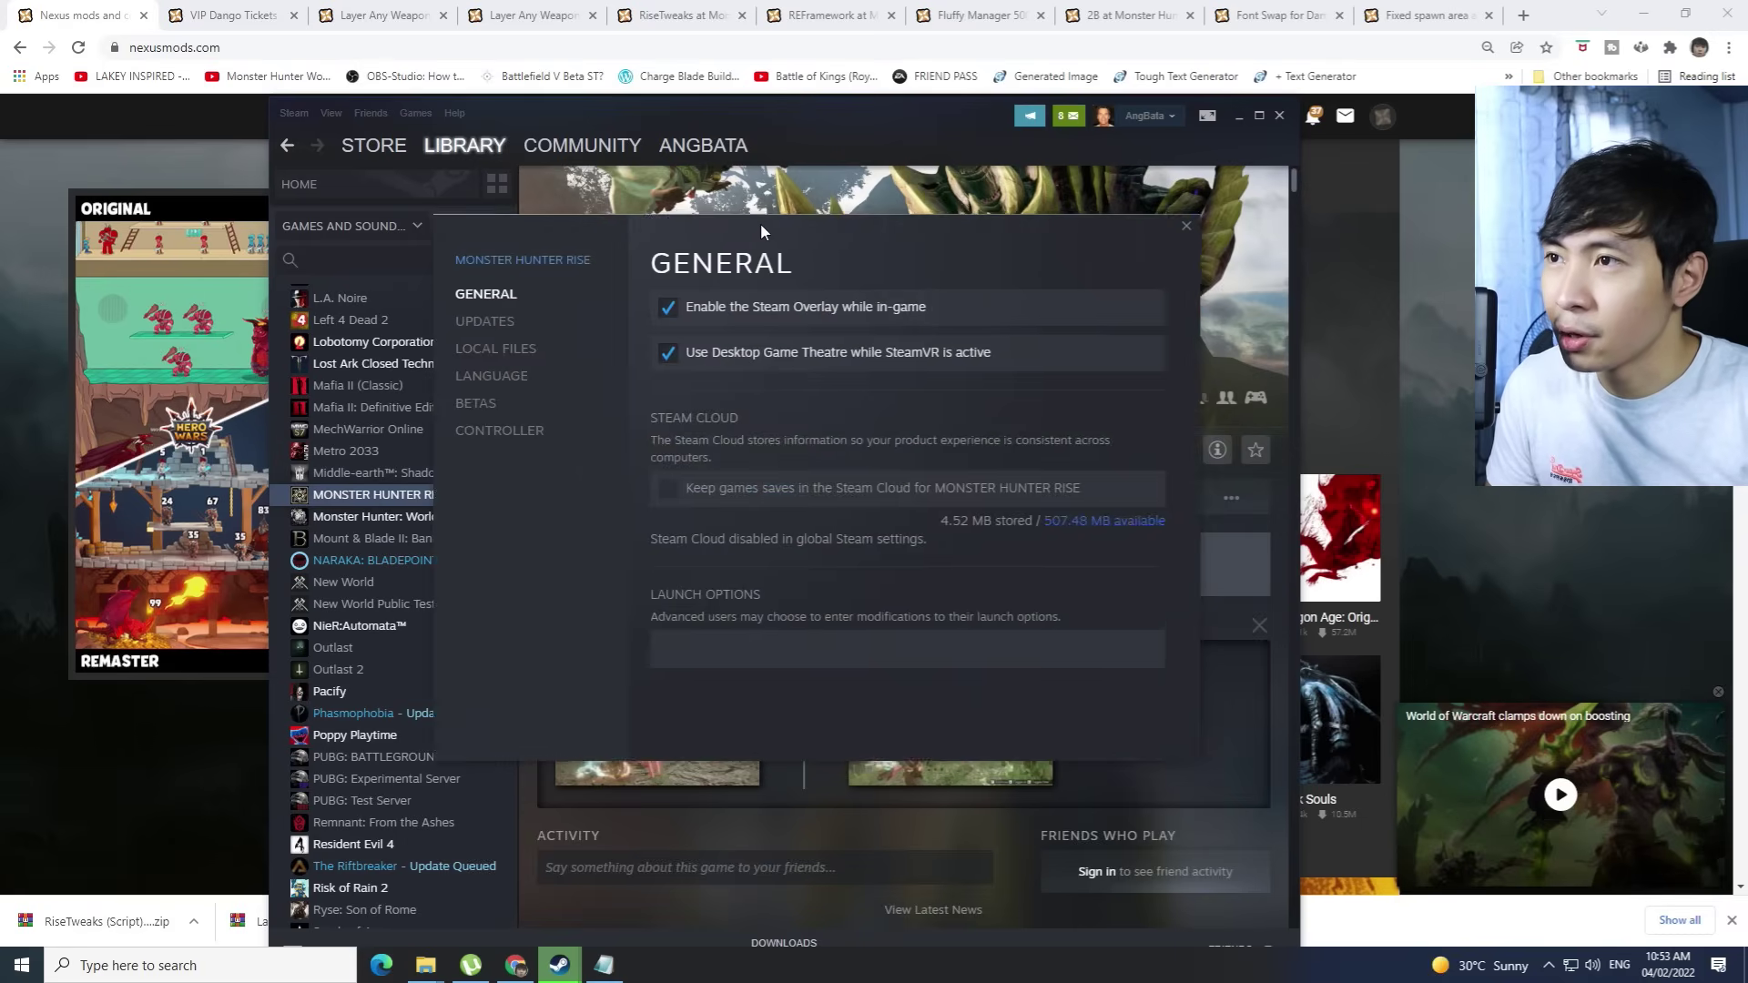
Browse the game's local files to open the MonsterHunterRise install folder
{"action": "left_click", "coordinate": [454, 341]}
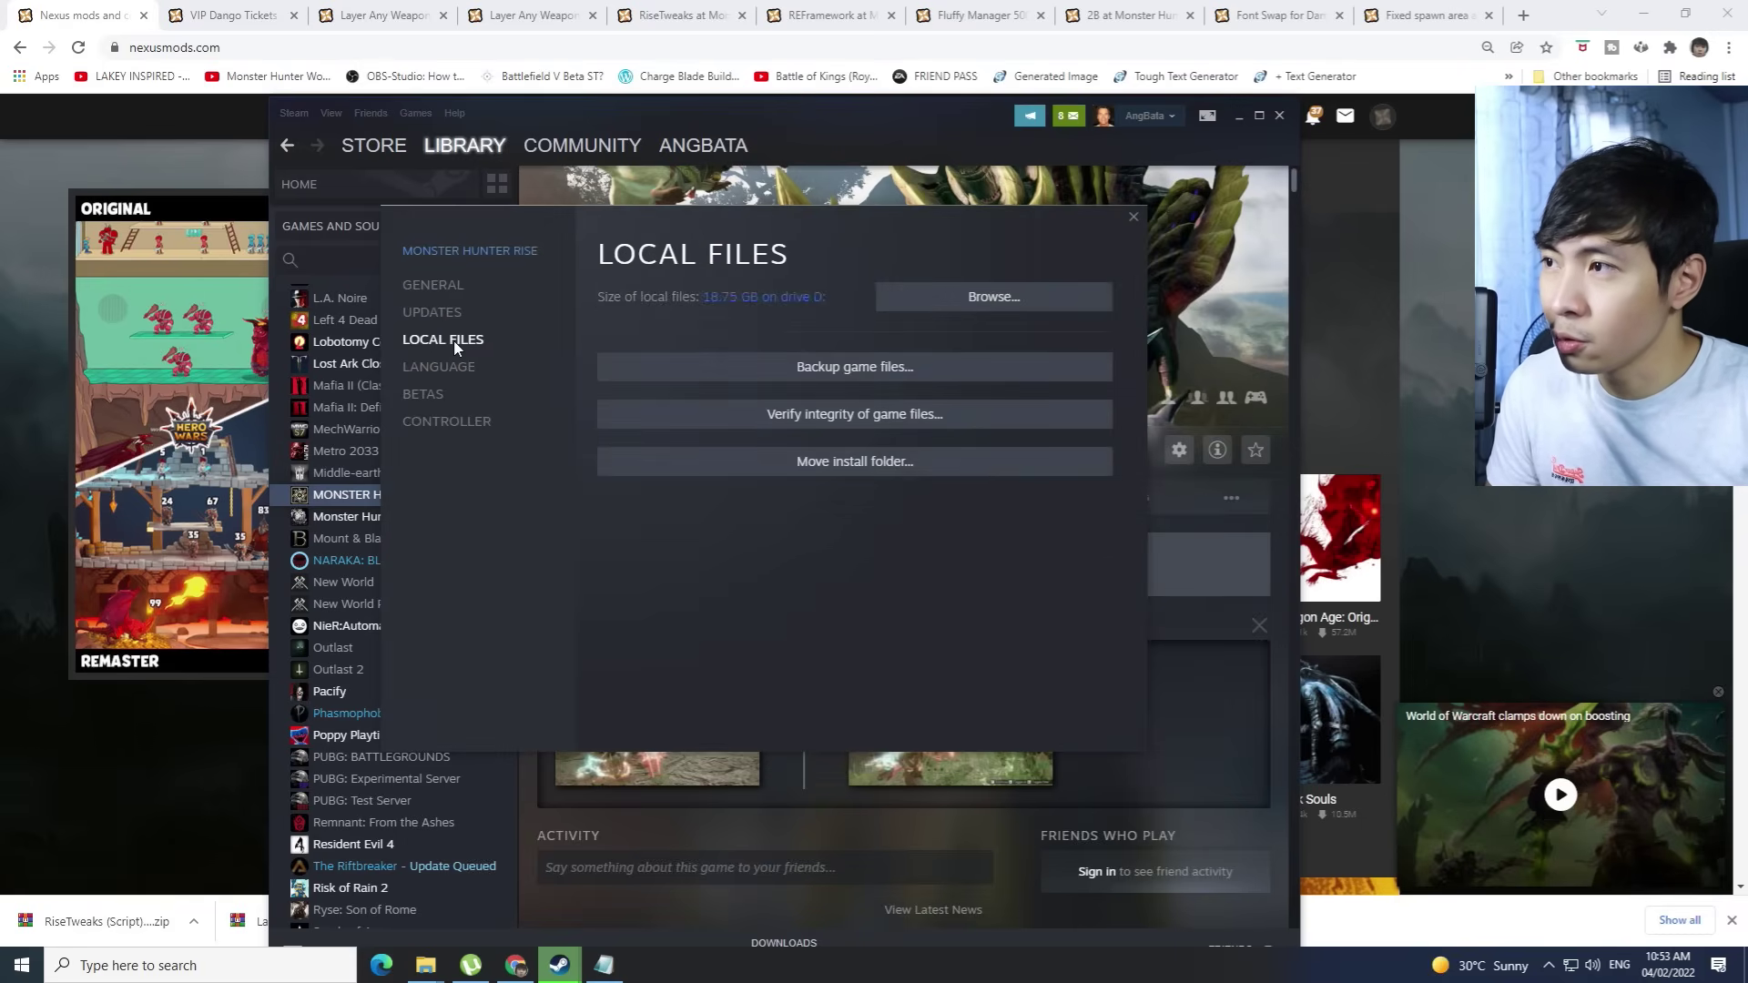
{"action": "left_click", "coordinate": [1014, 300]}
{"action": "left_click_drag", "start_coordinate": [1187, 244], "coordinate": [1300, 222]}
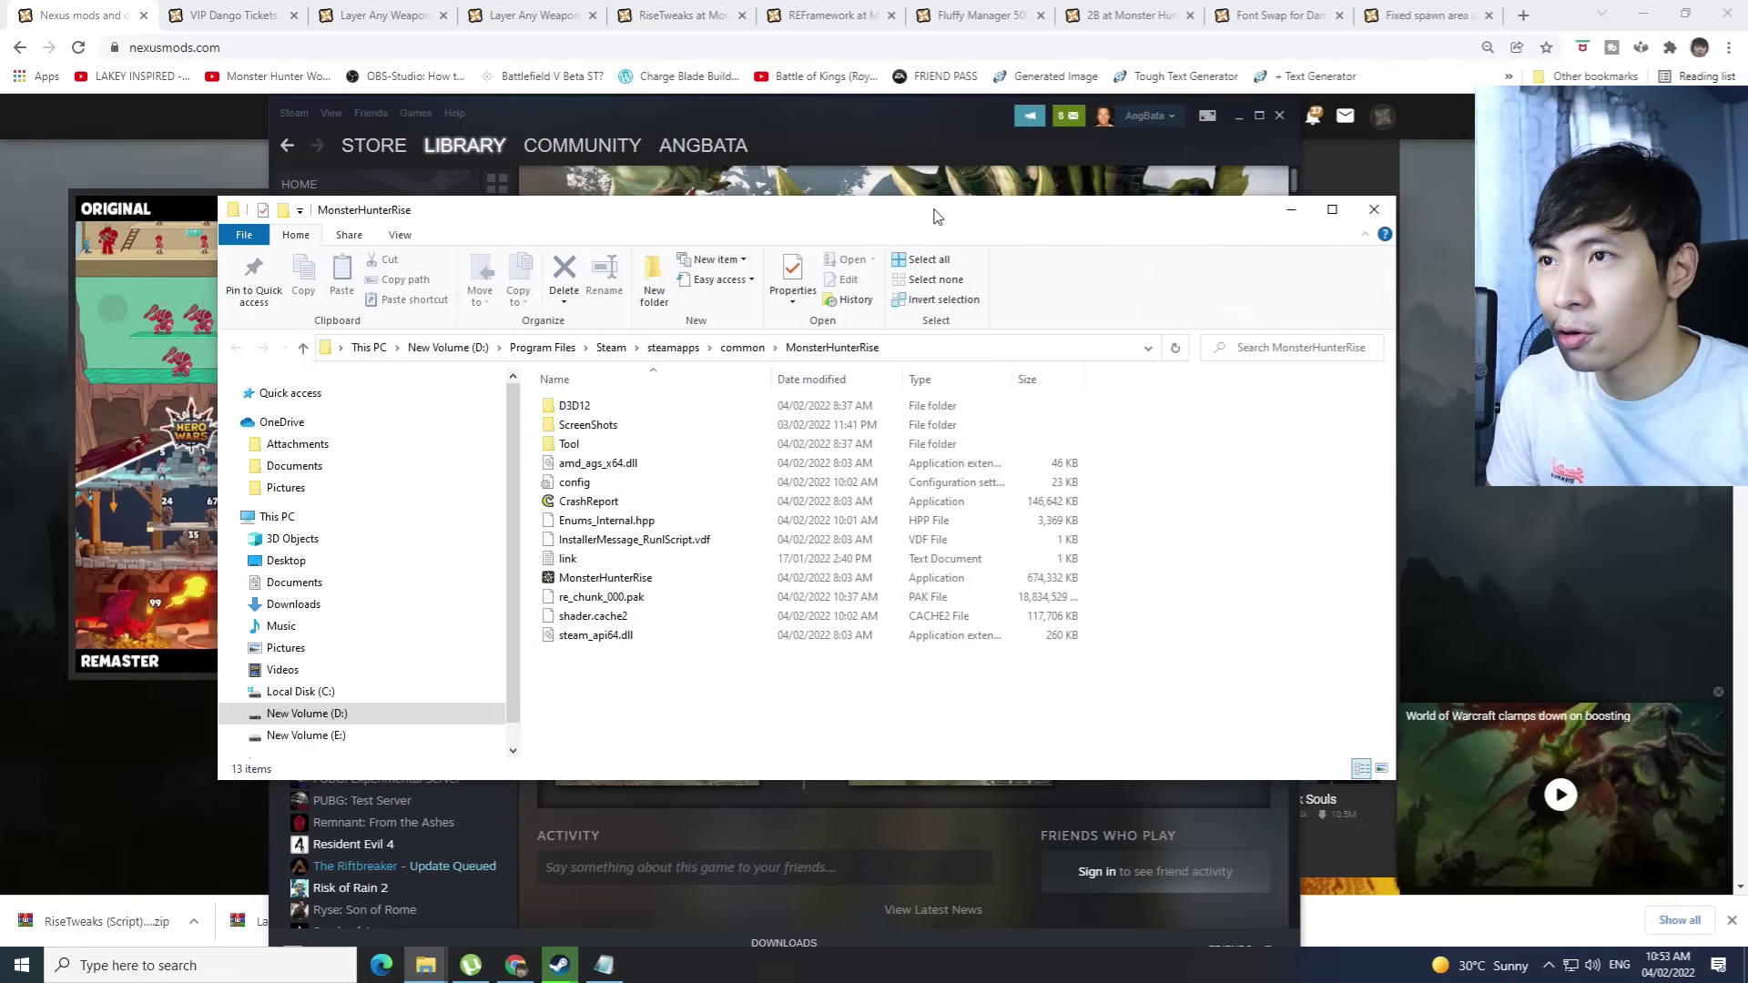
{"action": "left_click_drag", "start_coordinate": [936, 215], "coordinate": [713, 177]}
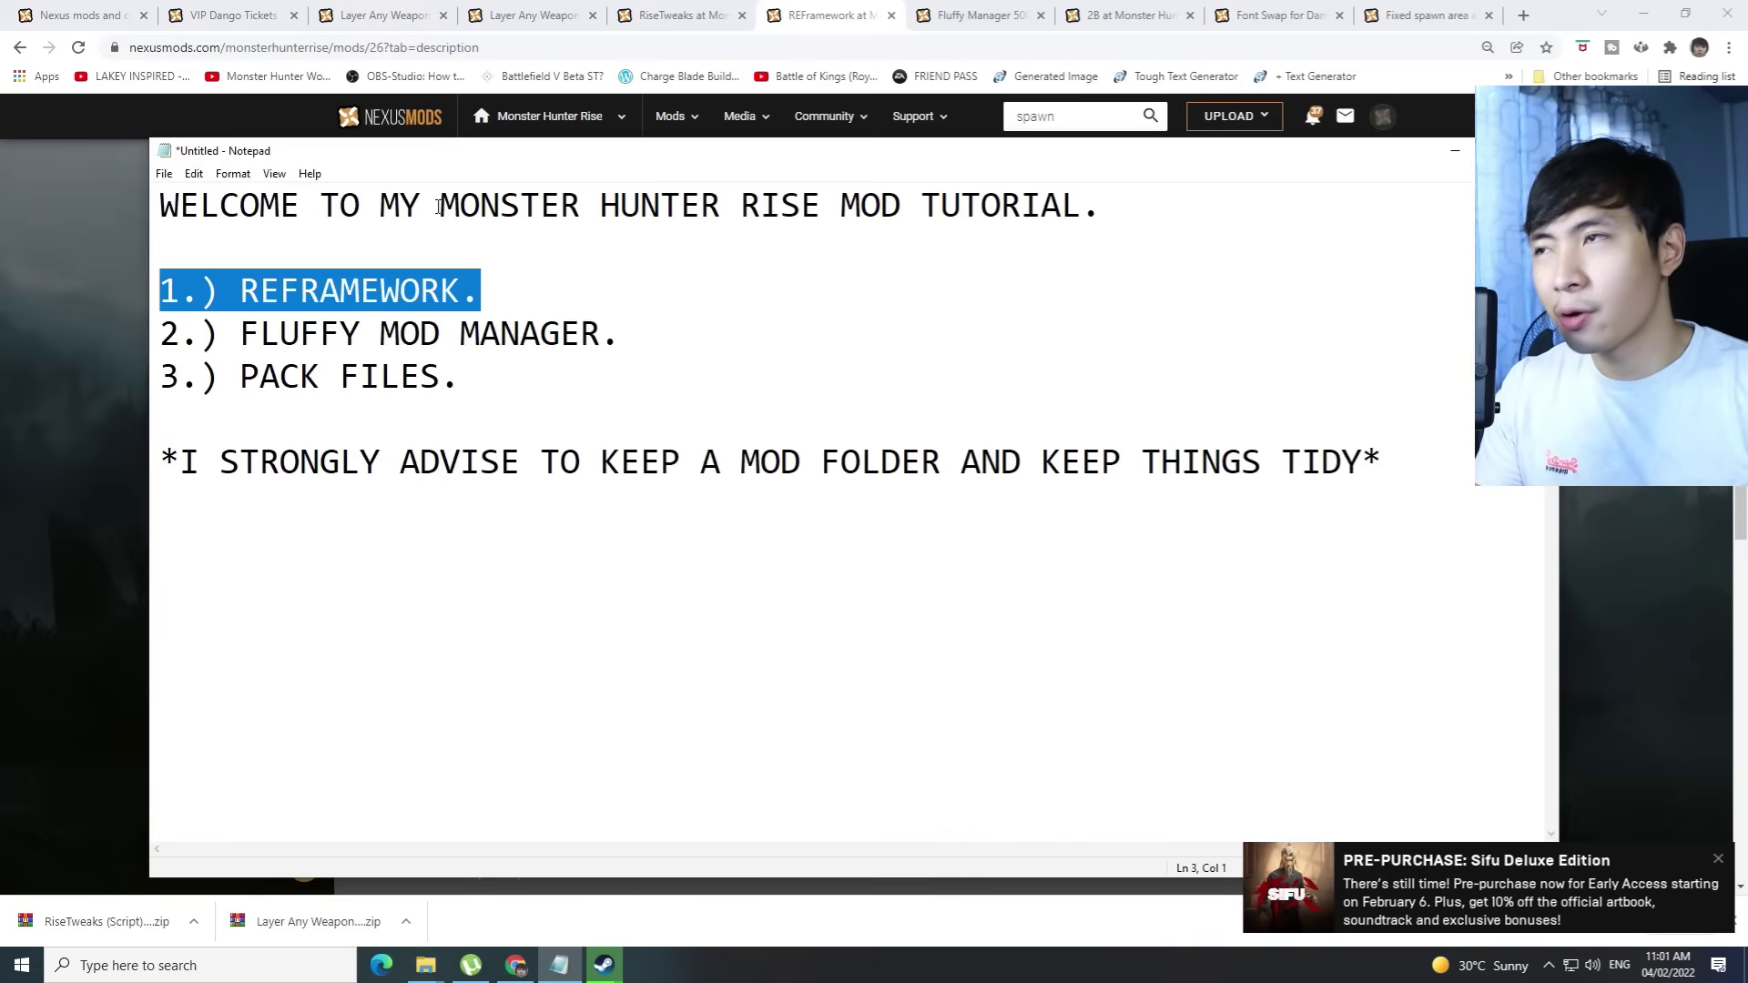
Open the REFramework mod page on Nexus Mods and show its downloadable files
{"action": "left_click", "coordinate": [829, 20]}
{"action": "scroll", "coordinate": [297, 357], "scroll_direction": "up", "scroll_amount": 6}
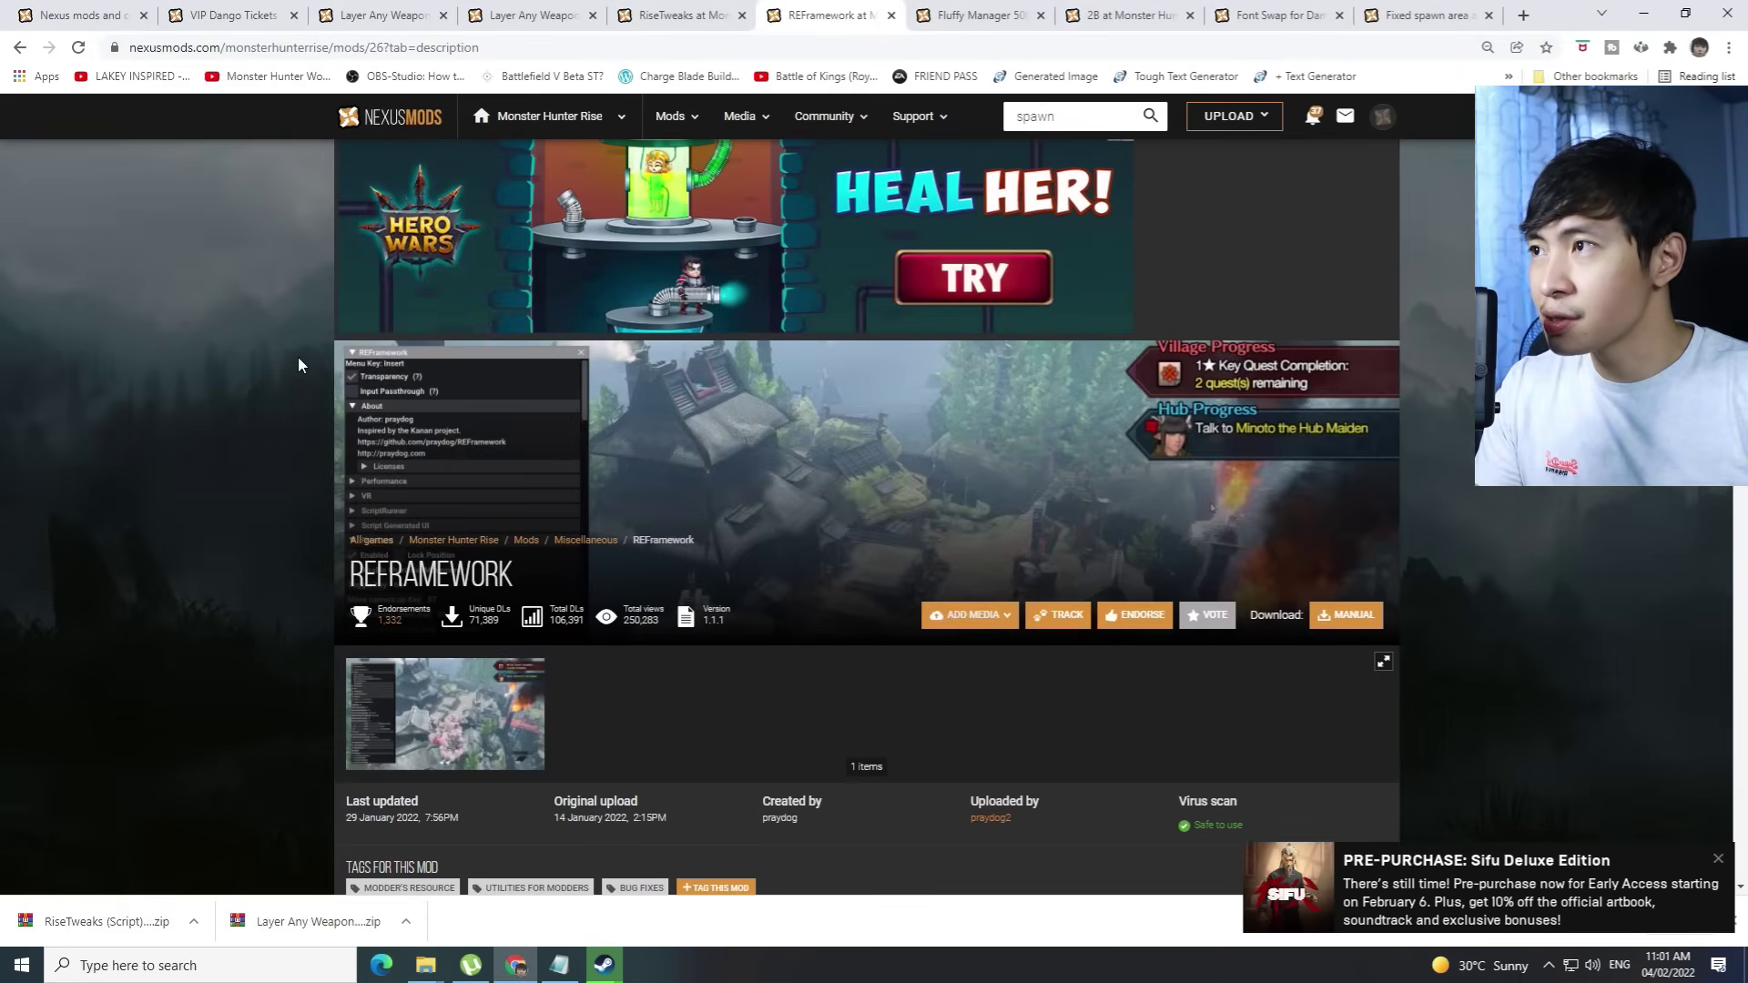
{"action": "scroll", "coordinate": [490, 418], "scroll_direction": "down", "scroll_amount": 2}
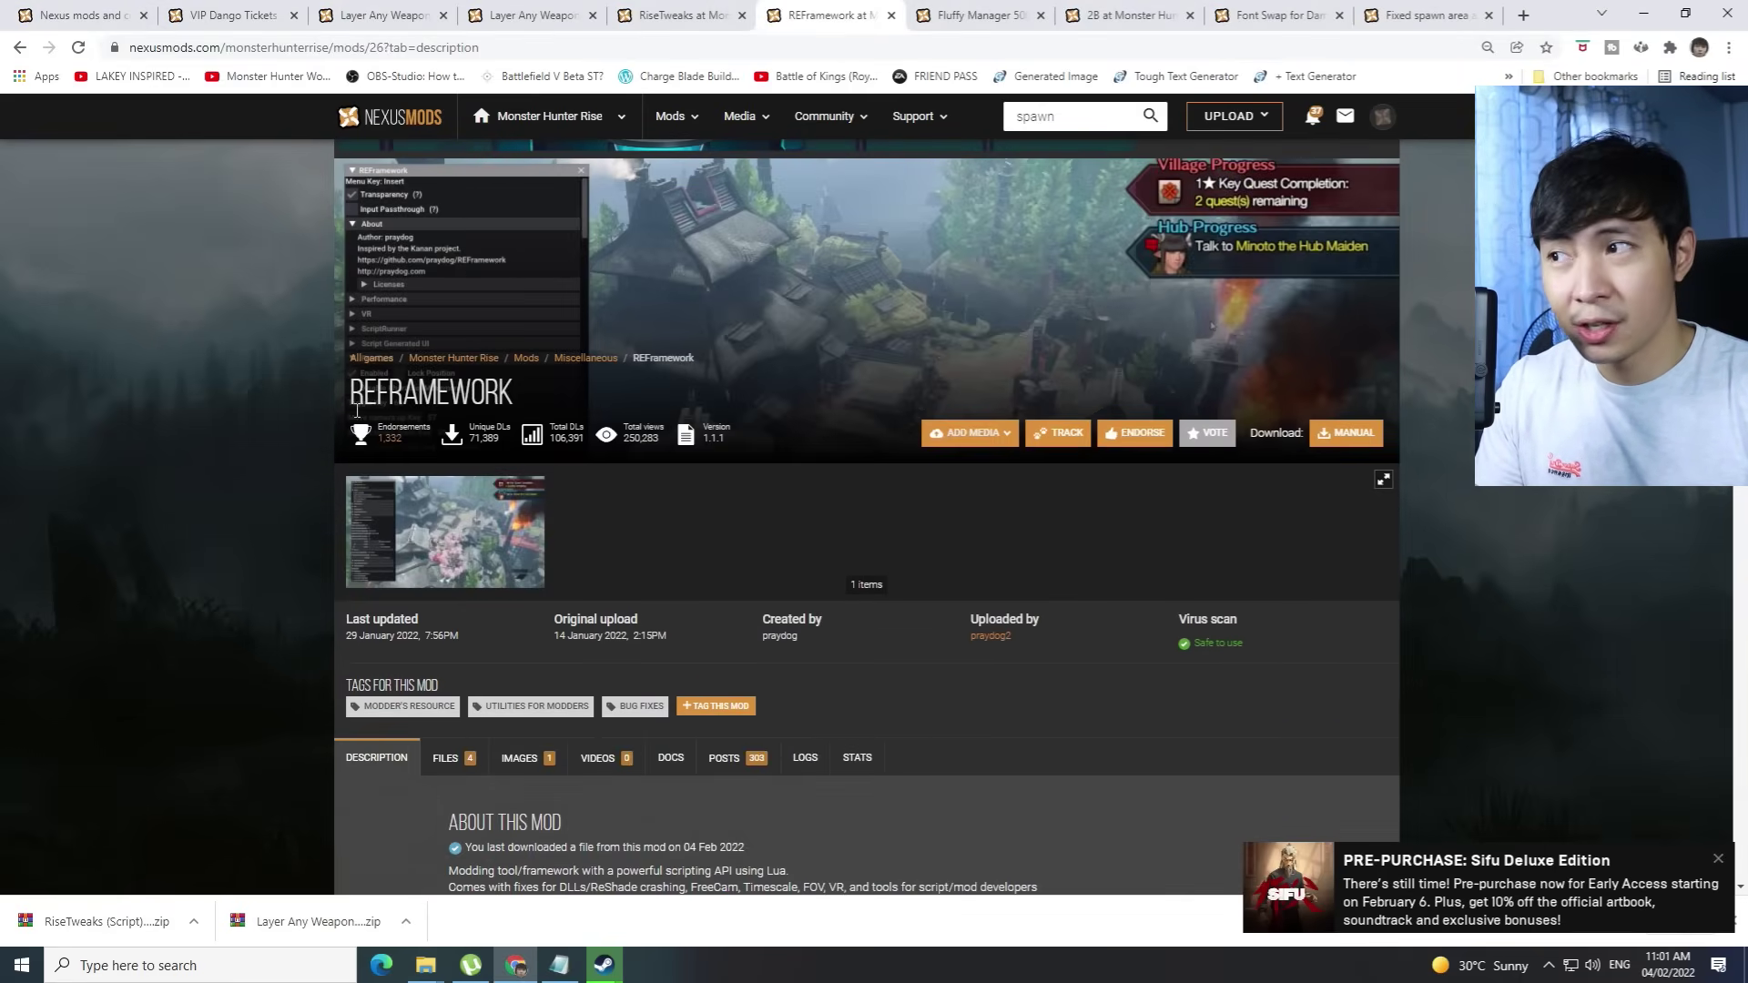
{"action": "scroll", "coordinate": [441, 336], "scroll_direction": "down", "scroll_amount": 5}
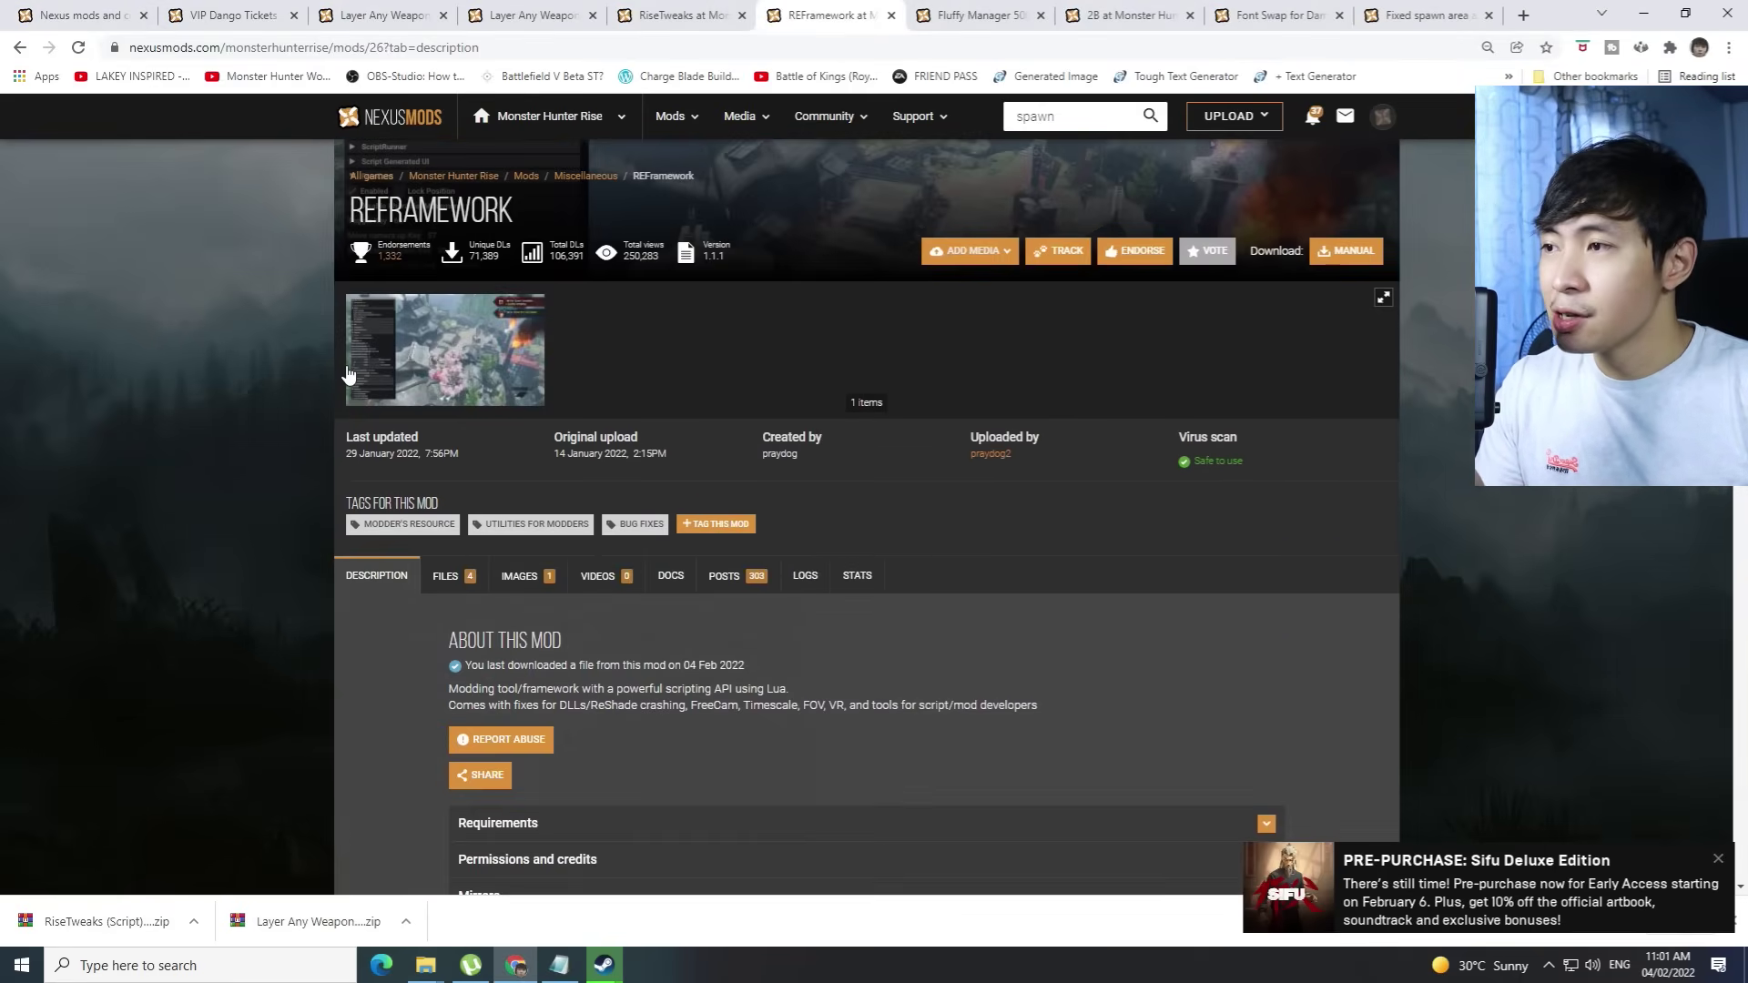
{"action": "left_click", "coordinate": [450, 317]}
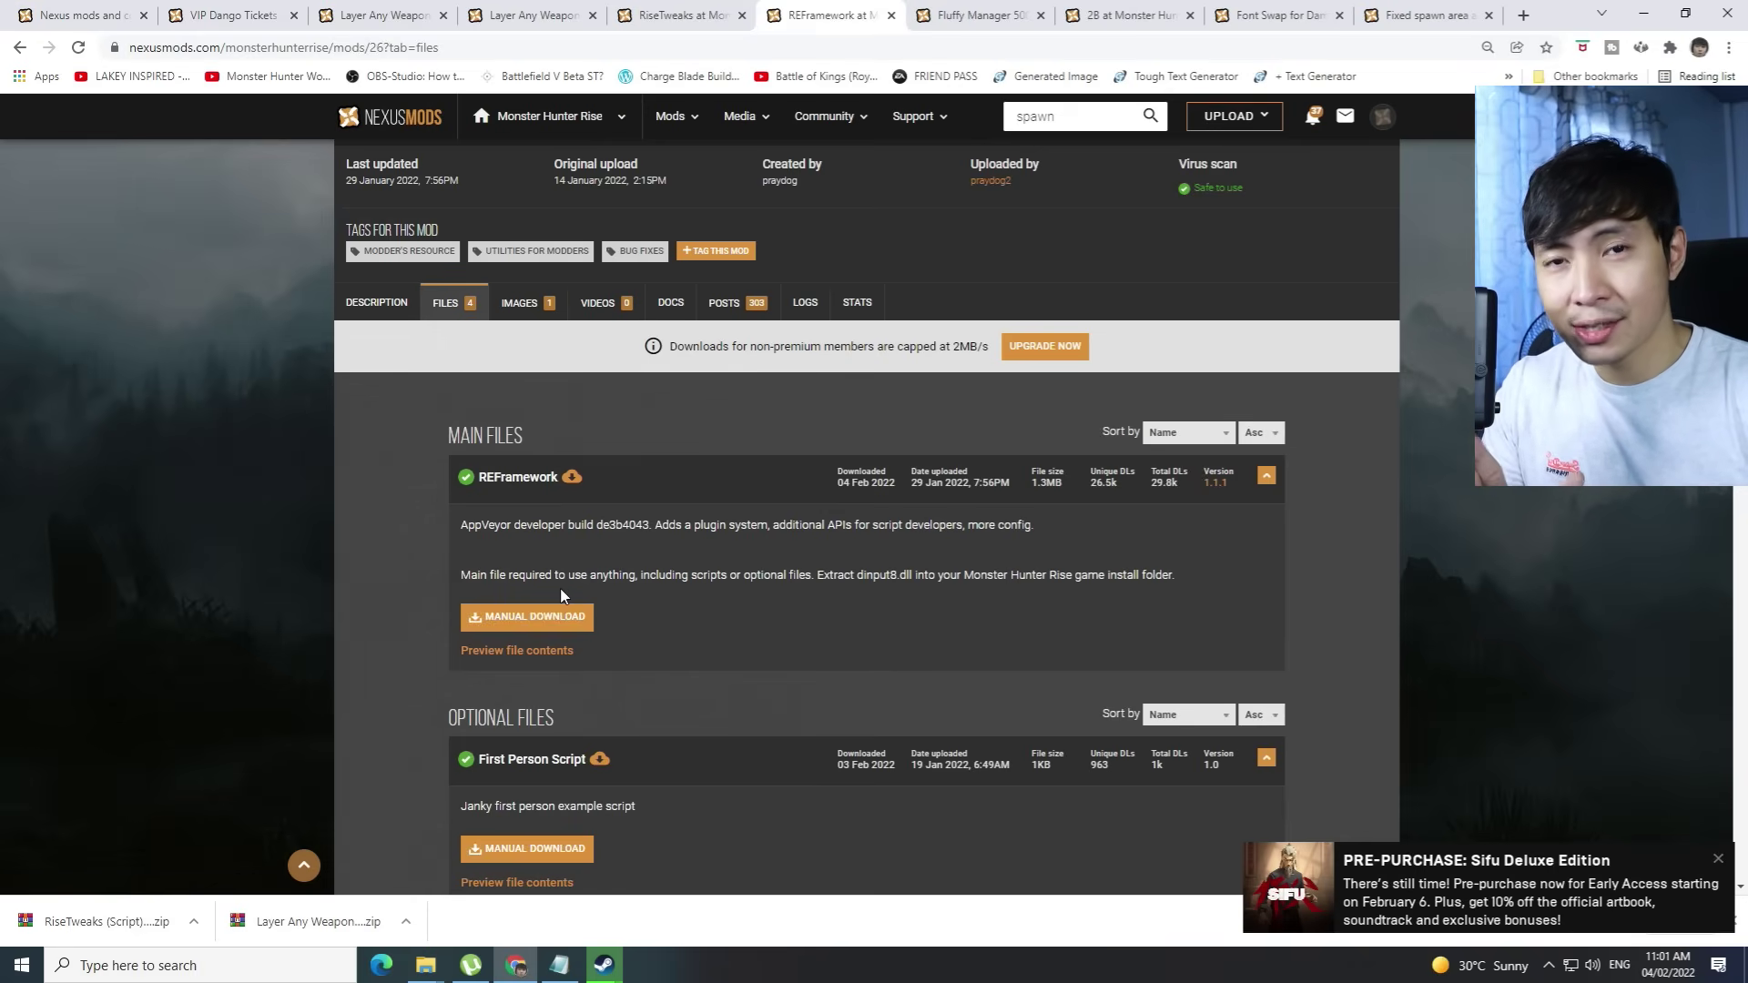
Review how the MODS folder is organised into the FLUFFY, LUA MODS VIA REFRAMEWORK and PACKMODS subfolders
{"action": "mouse_move", "coordinate": [425, 963]}
{"action": "left_click", "coordinate": [417, 913]}
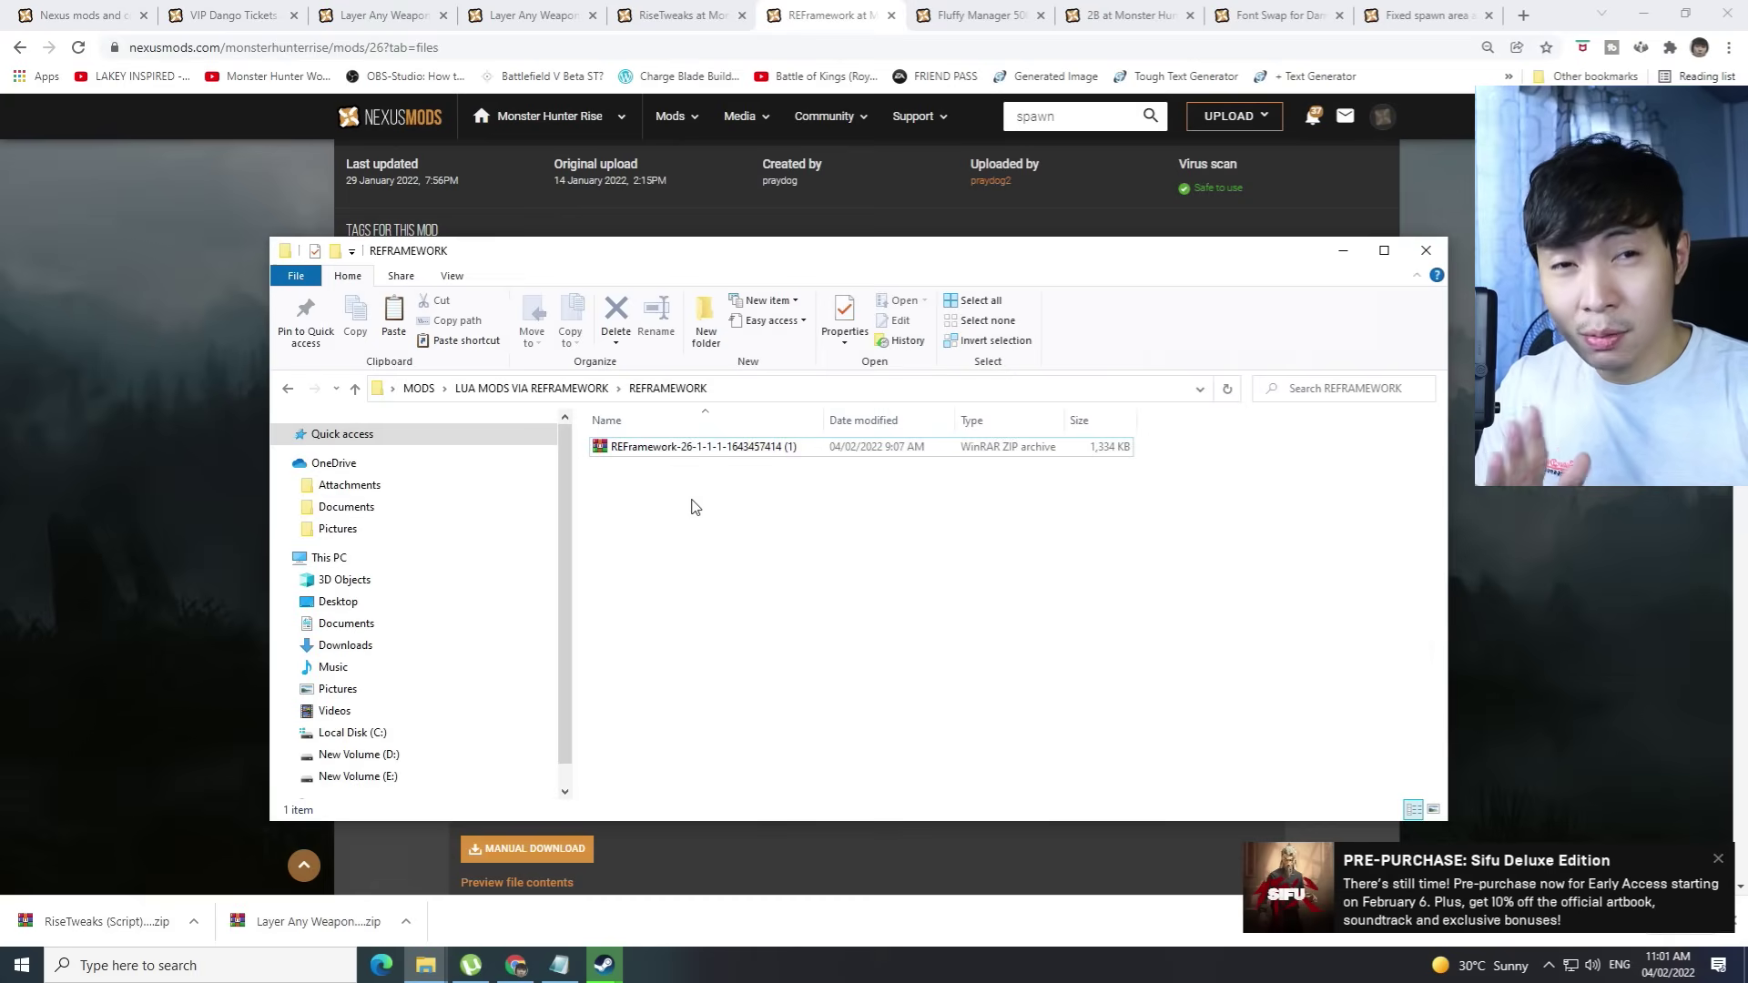
{"action": "left_click", "coordinate": [289, 393]}
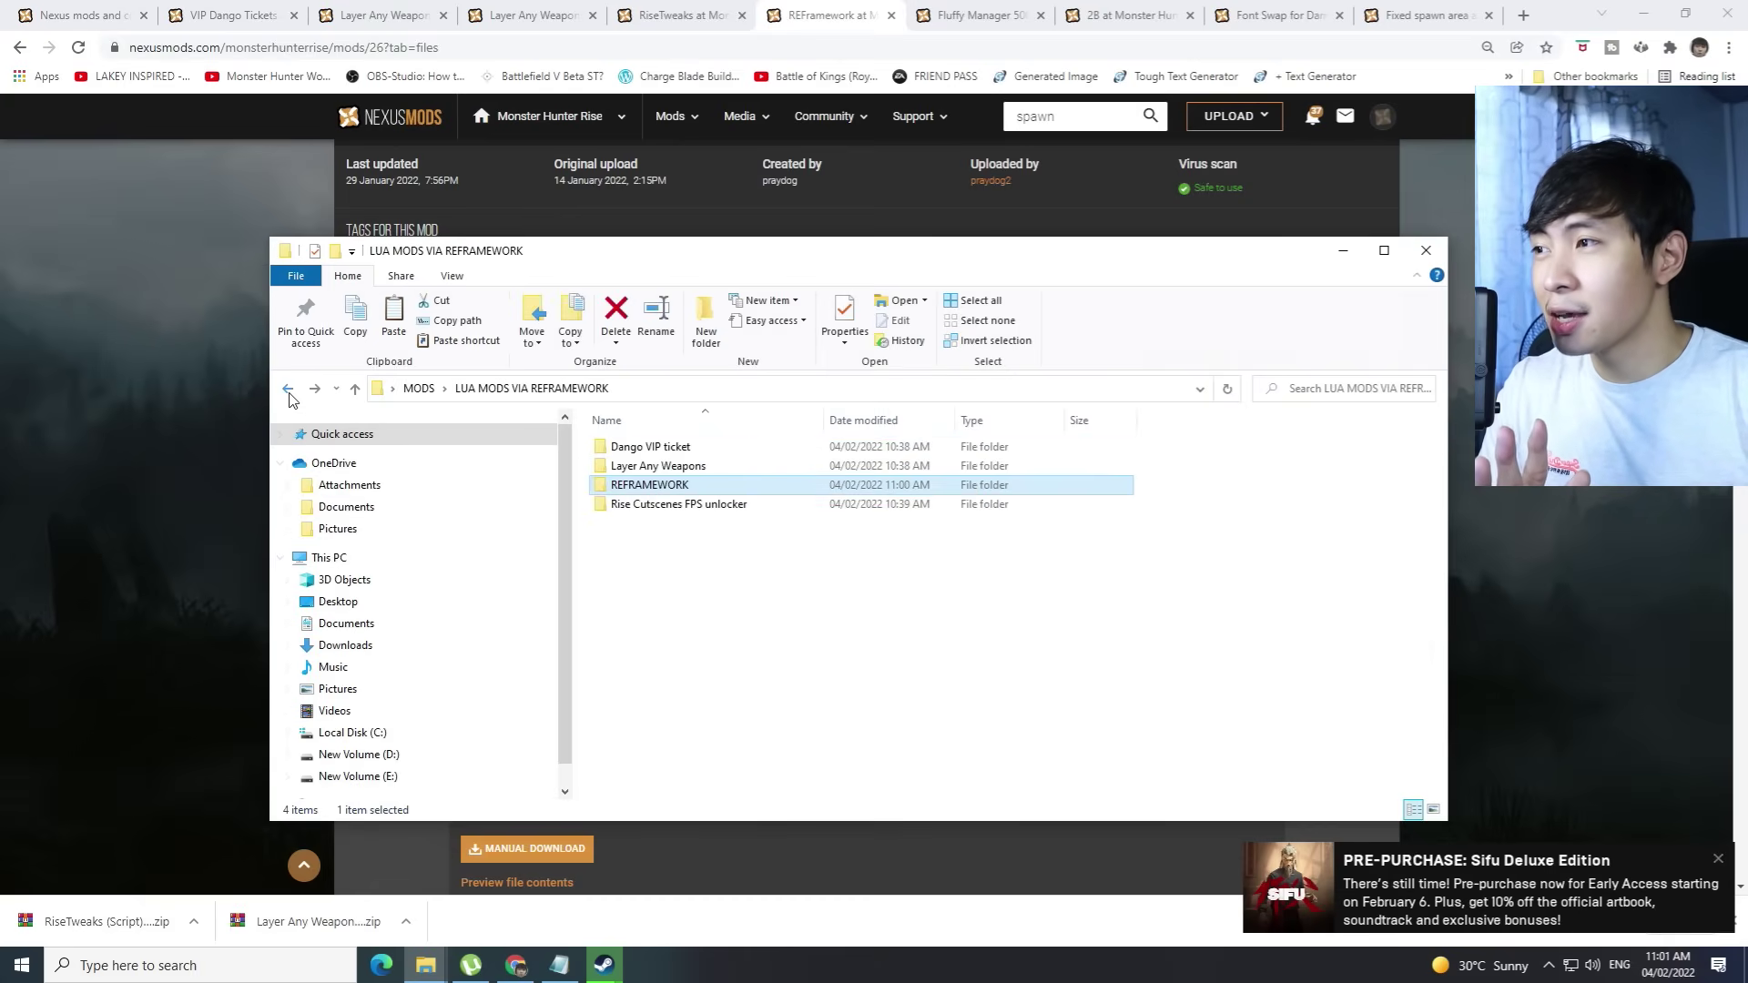
{"action": "left_click", "coordinate": [288, 393]}
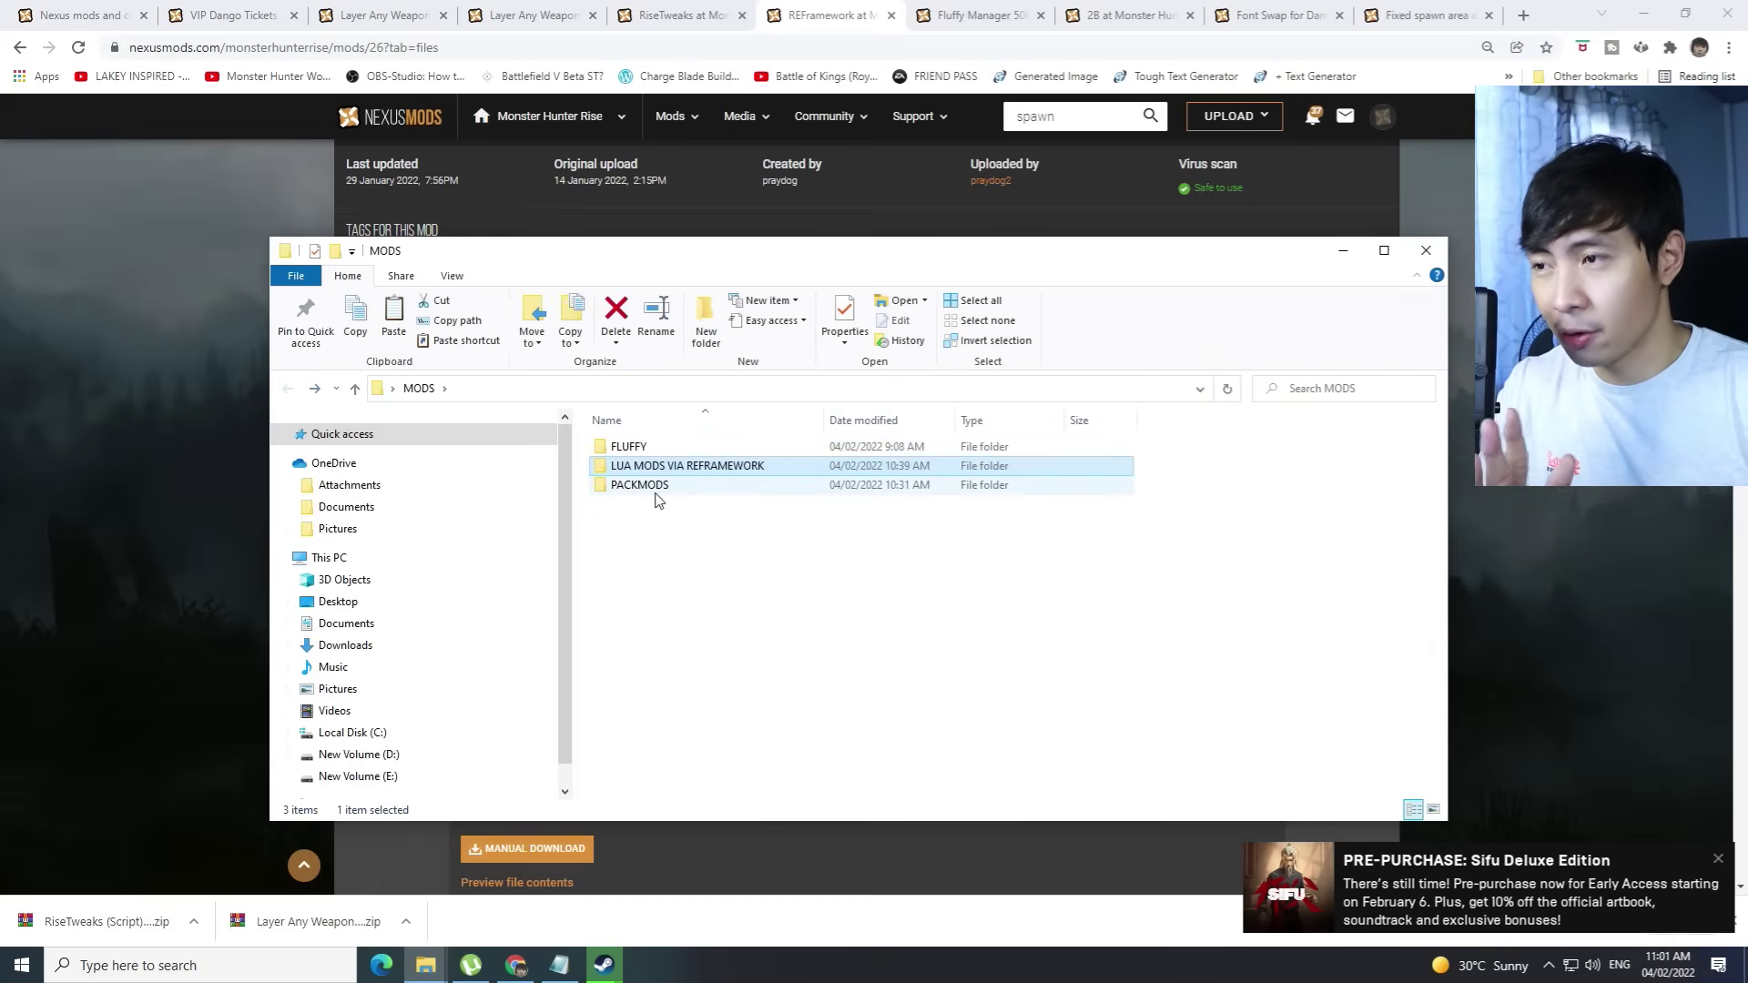
{"action": "left_click", "coordinate": [722, 447]}
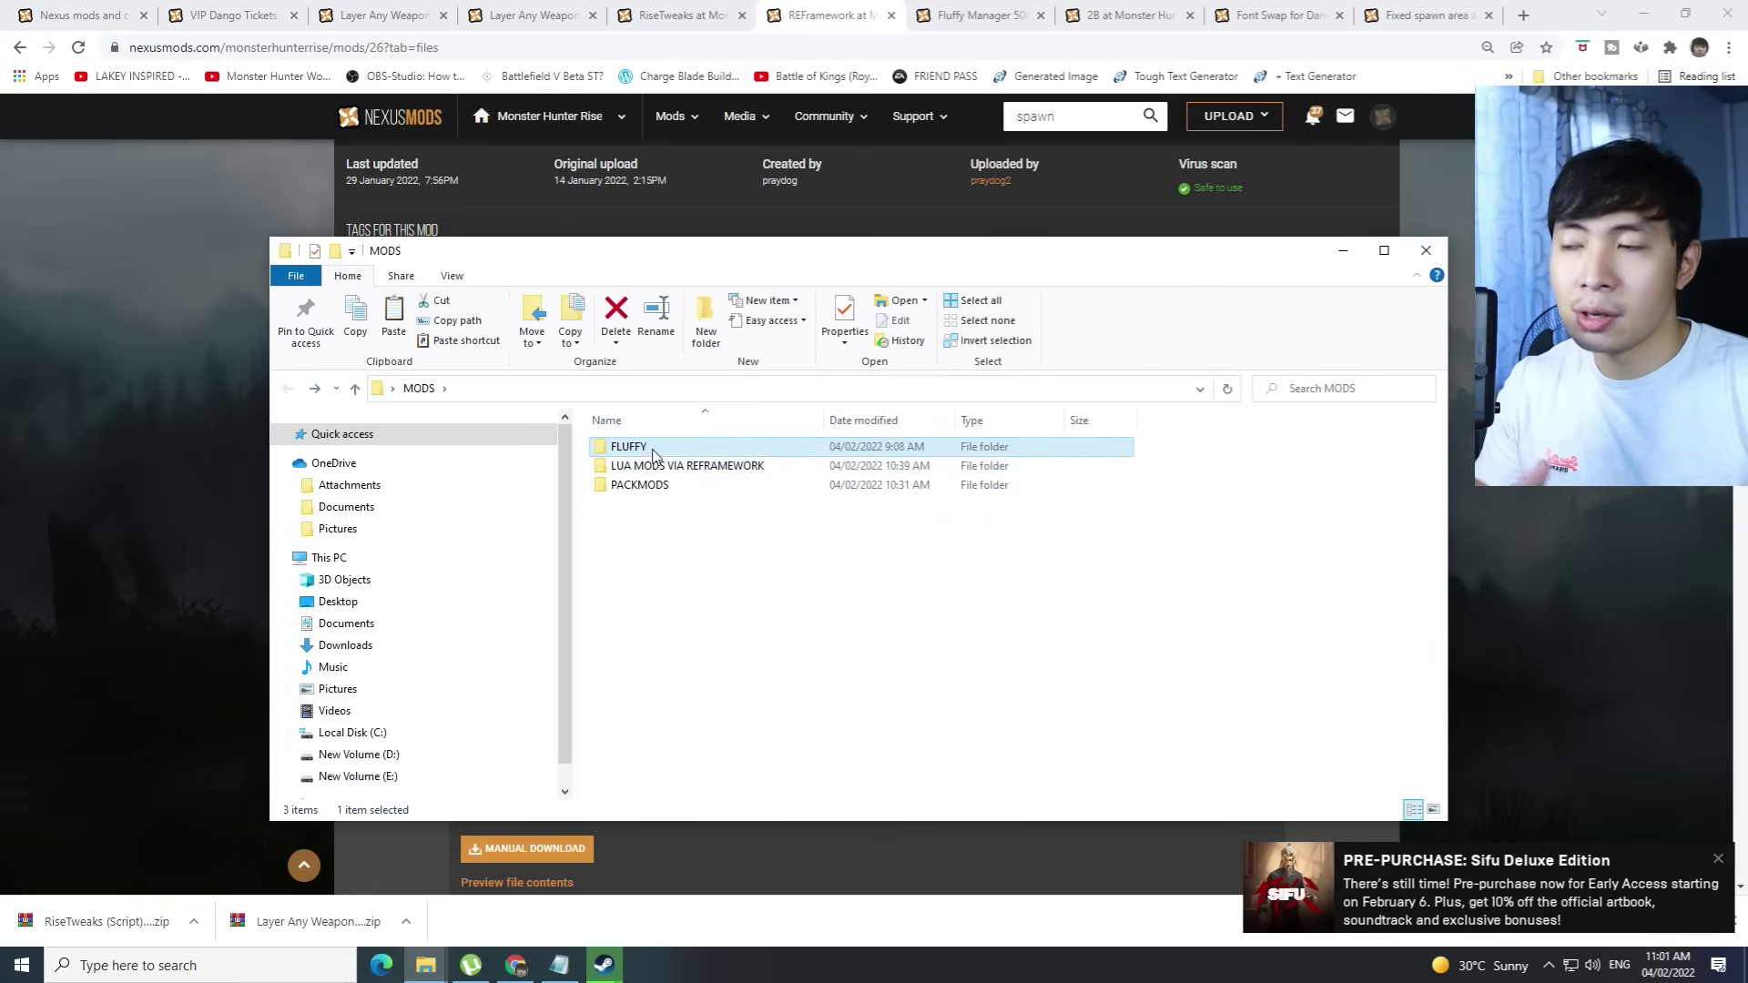
{"action": "key", "text": "F2"}
{"action": "left_click", "coordinate": [733, 466]}
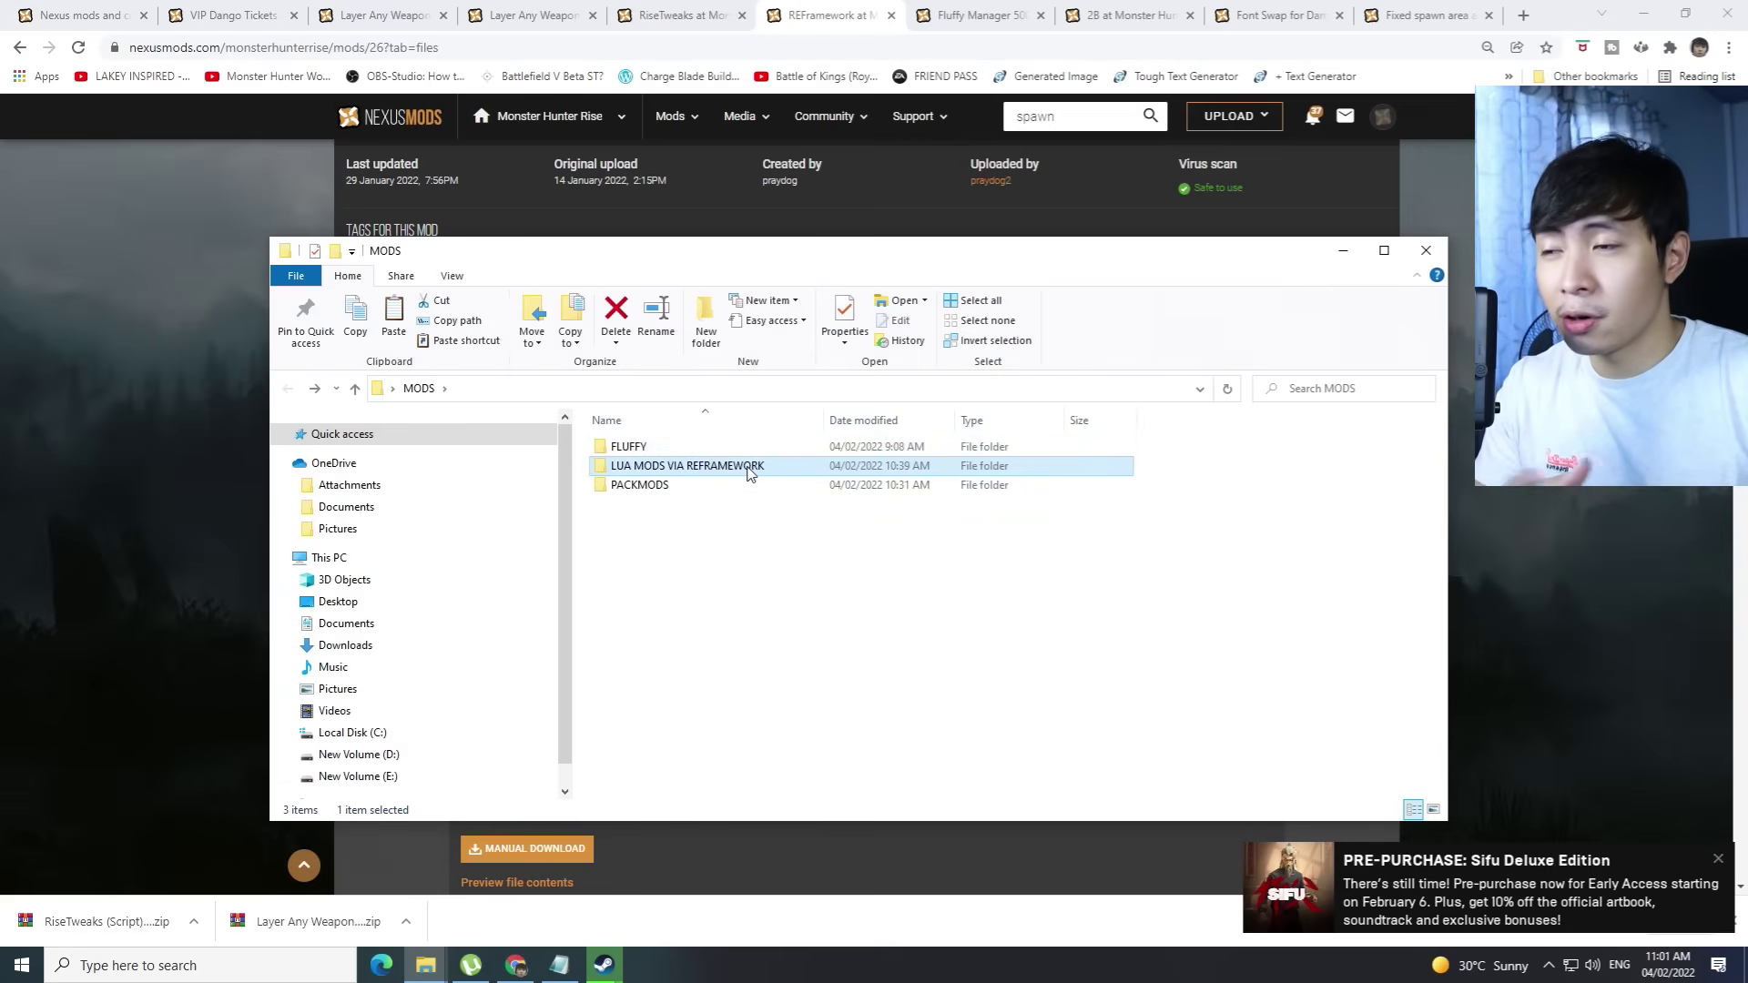
{"action": "left_click", "coordinate": [728, 492]}
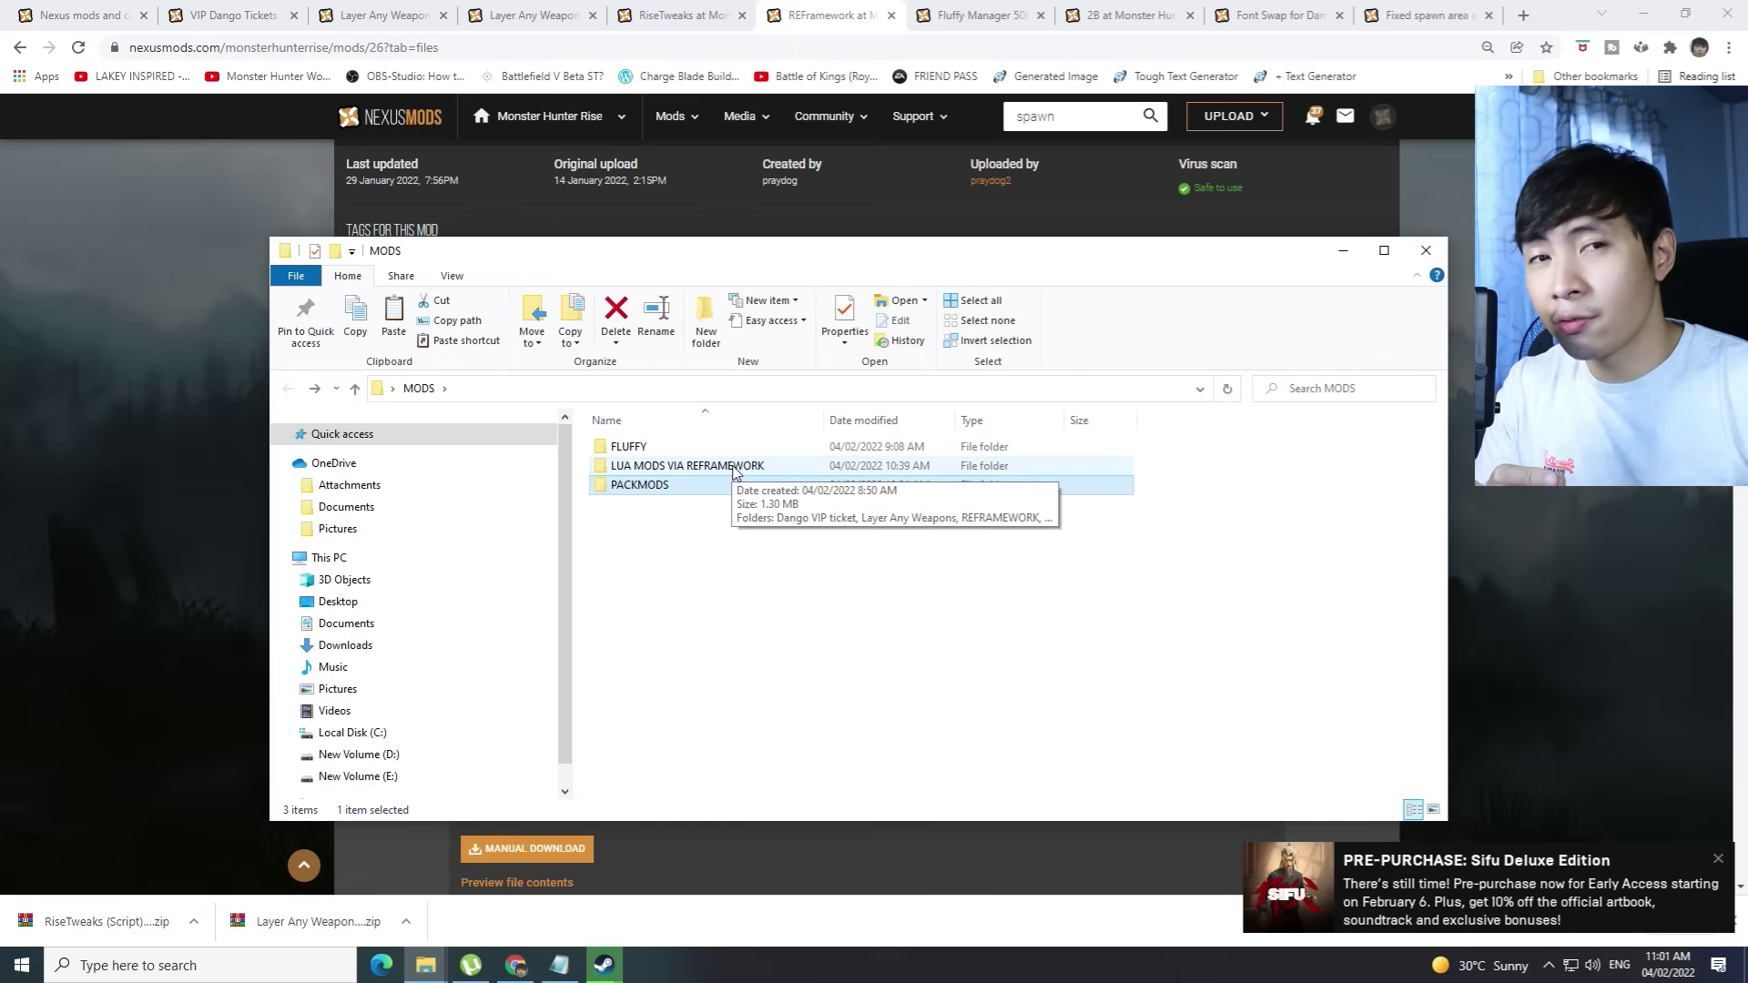
Extract the REFramework zip archive in place inside LUA MODS VIA REFRAMEWORK > REFRAMEWORK
{"action": "double_click", "coordinate": [733, 467]}
{"action": "double_click", "coordinate": [649, 485]}
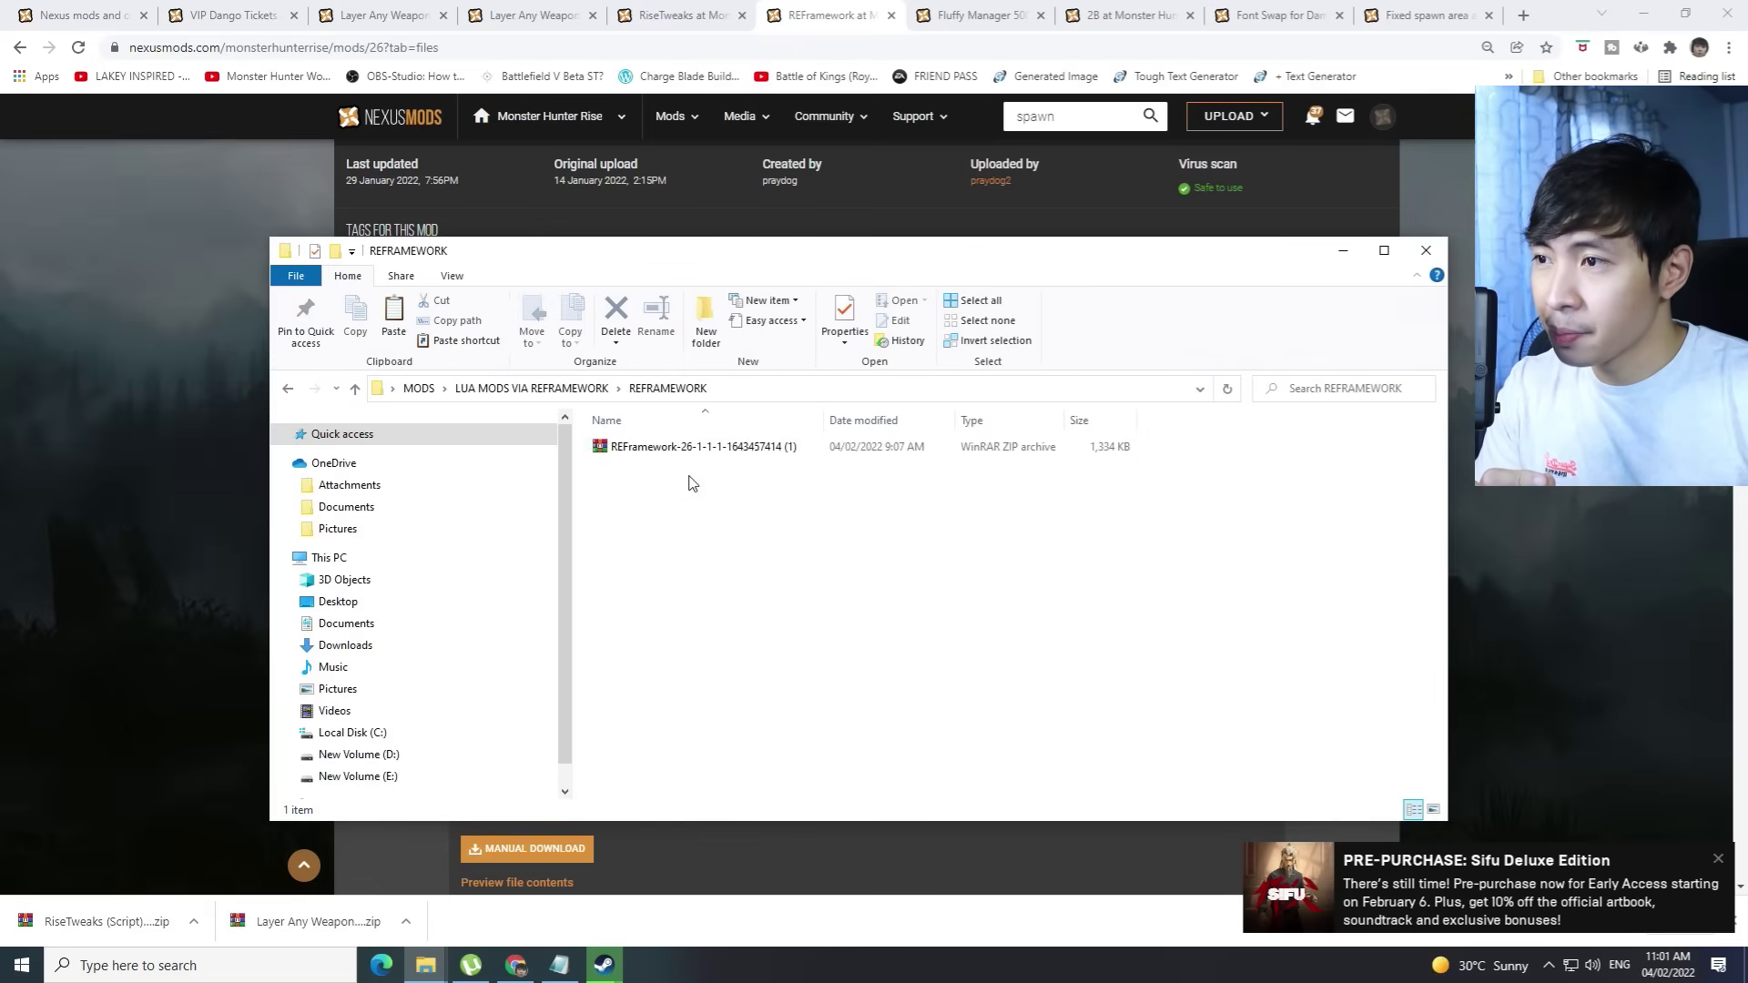
{"action": "left_click_drag", "start_coordinate": [730, 263], "coordinate": [699, 309]}
{"action": "right_click", "coordinate": [678, 519]}
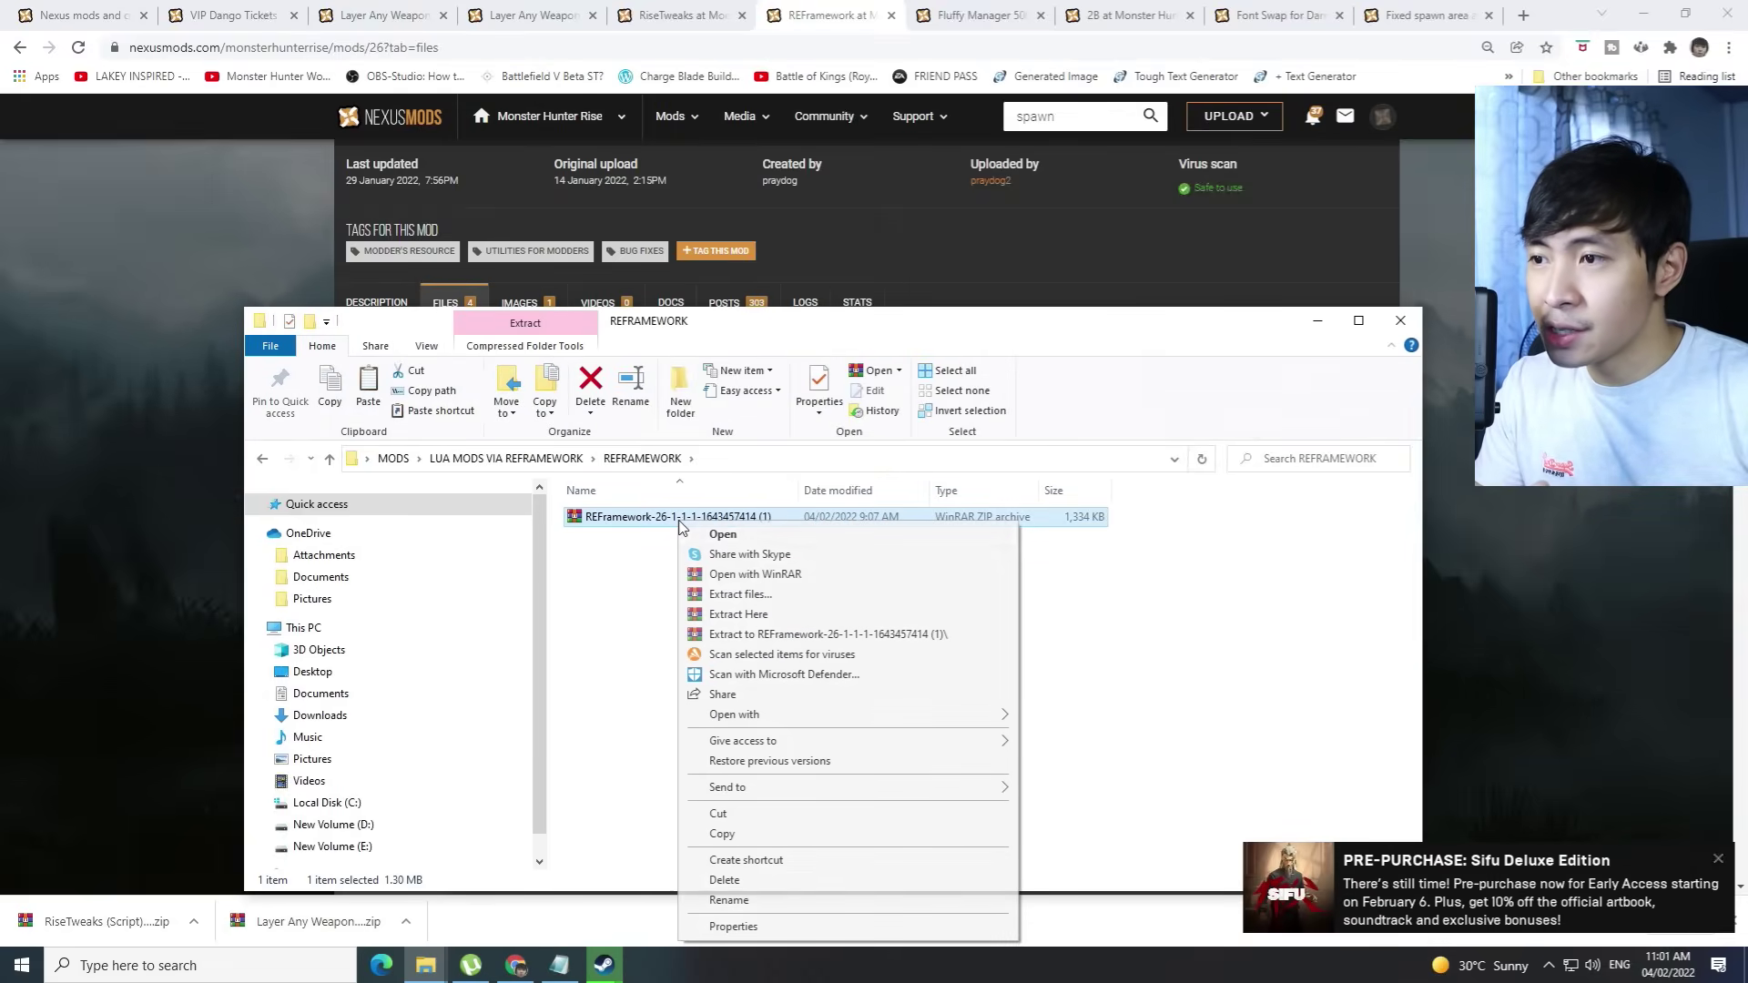
{"action": "left_click", "coordinate": [755, 614]}
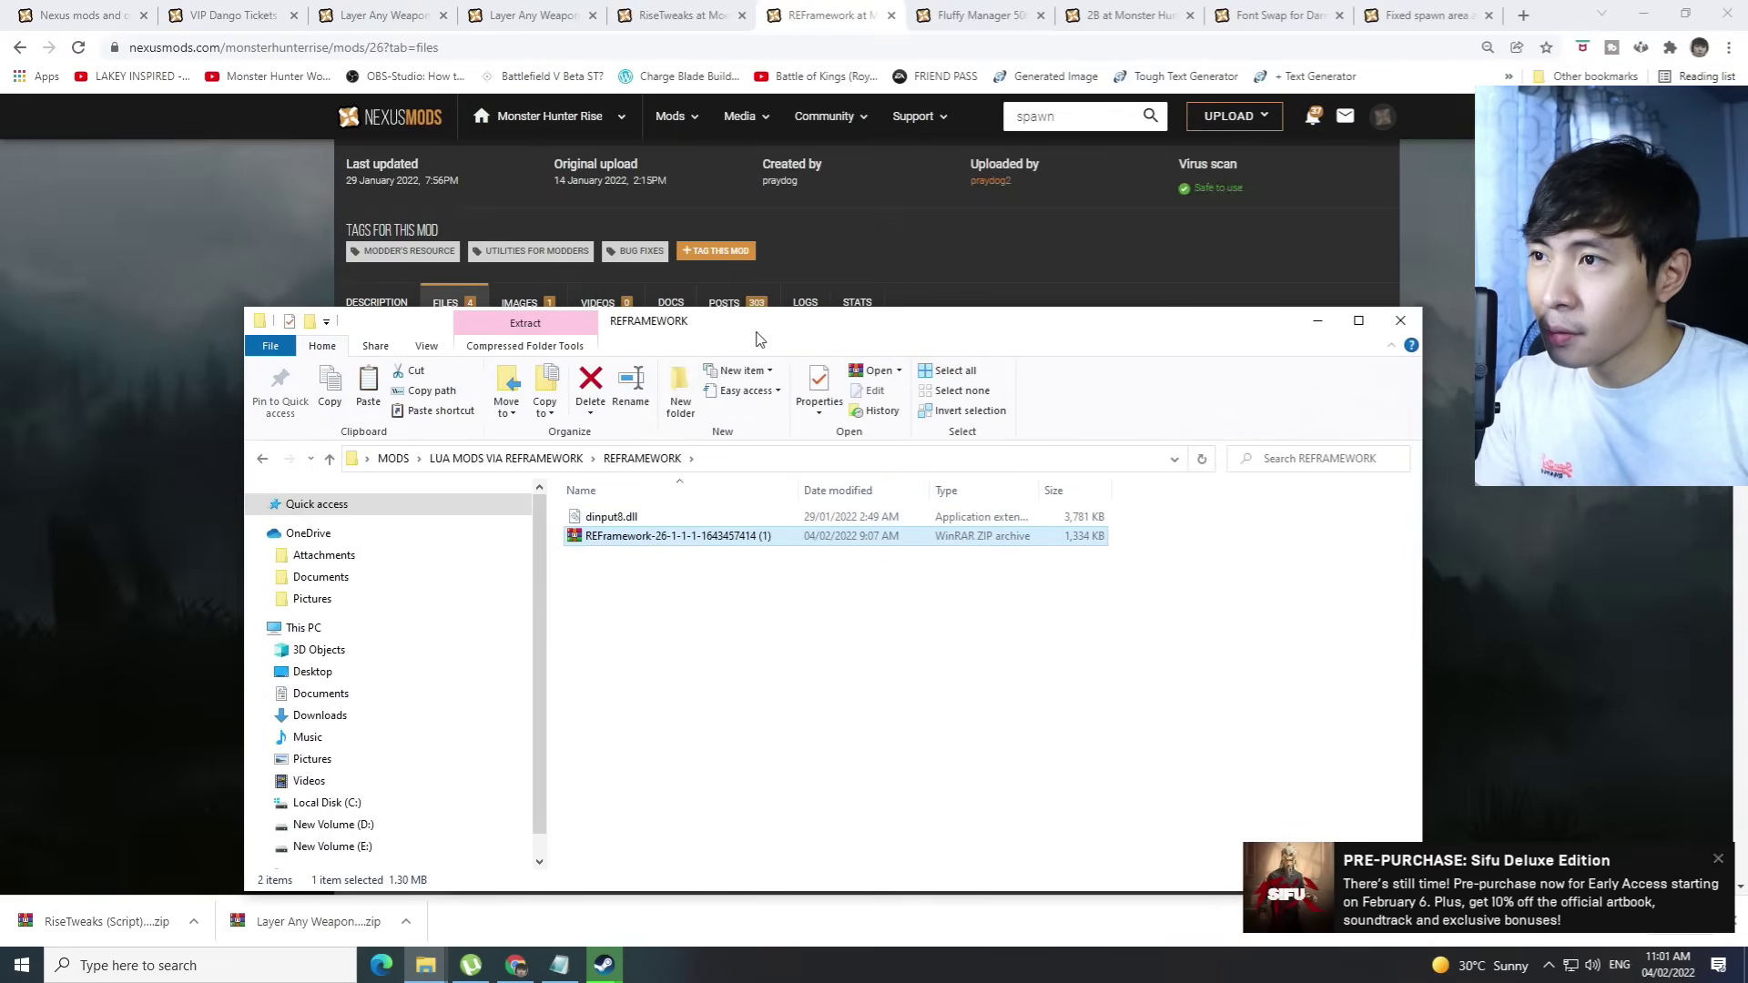
Copy the extracted dinput8.dll file from the REFRAMEWORK folder
{"action": "left_click_drag", "start_coordinate": [758, 339], "coordinate": [758, 199]}
{"action": "left_click", "coordinate": [650, 379]}
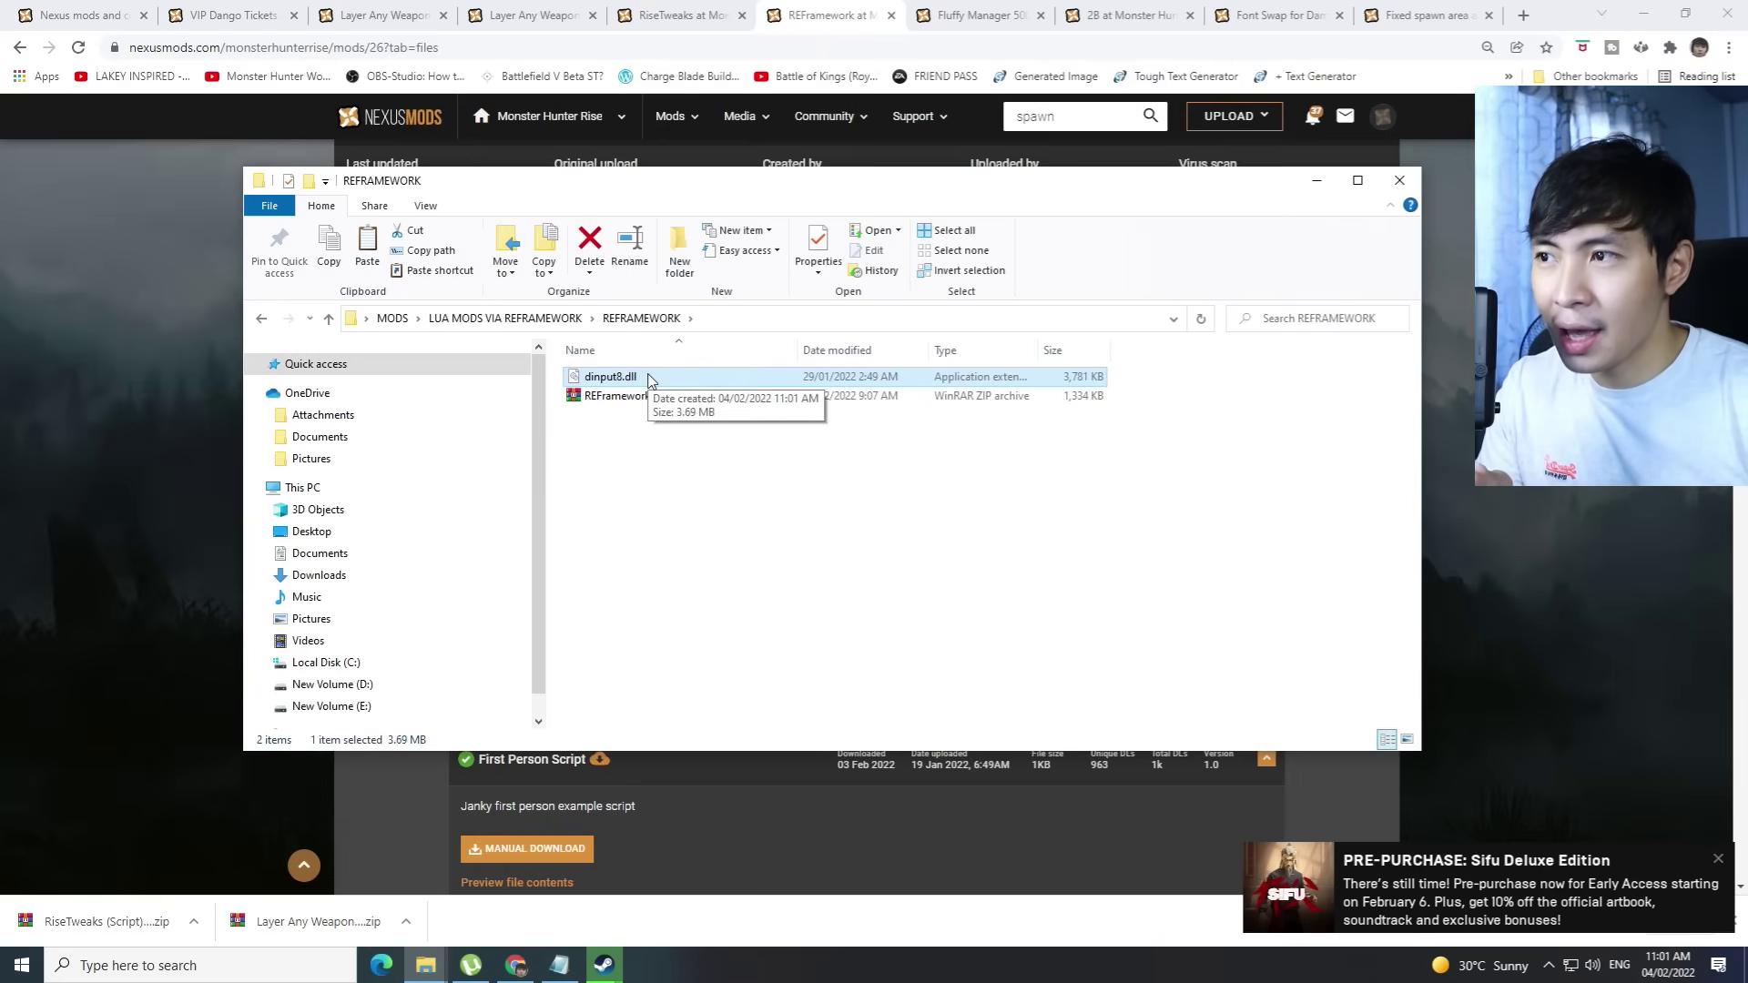
{"action": "right_click", "coordinate": [650, 379]}
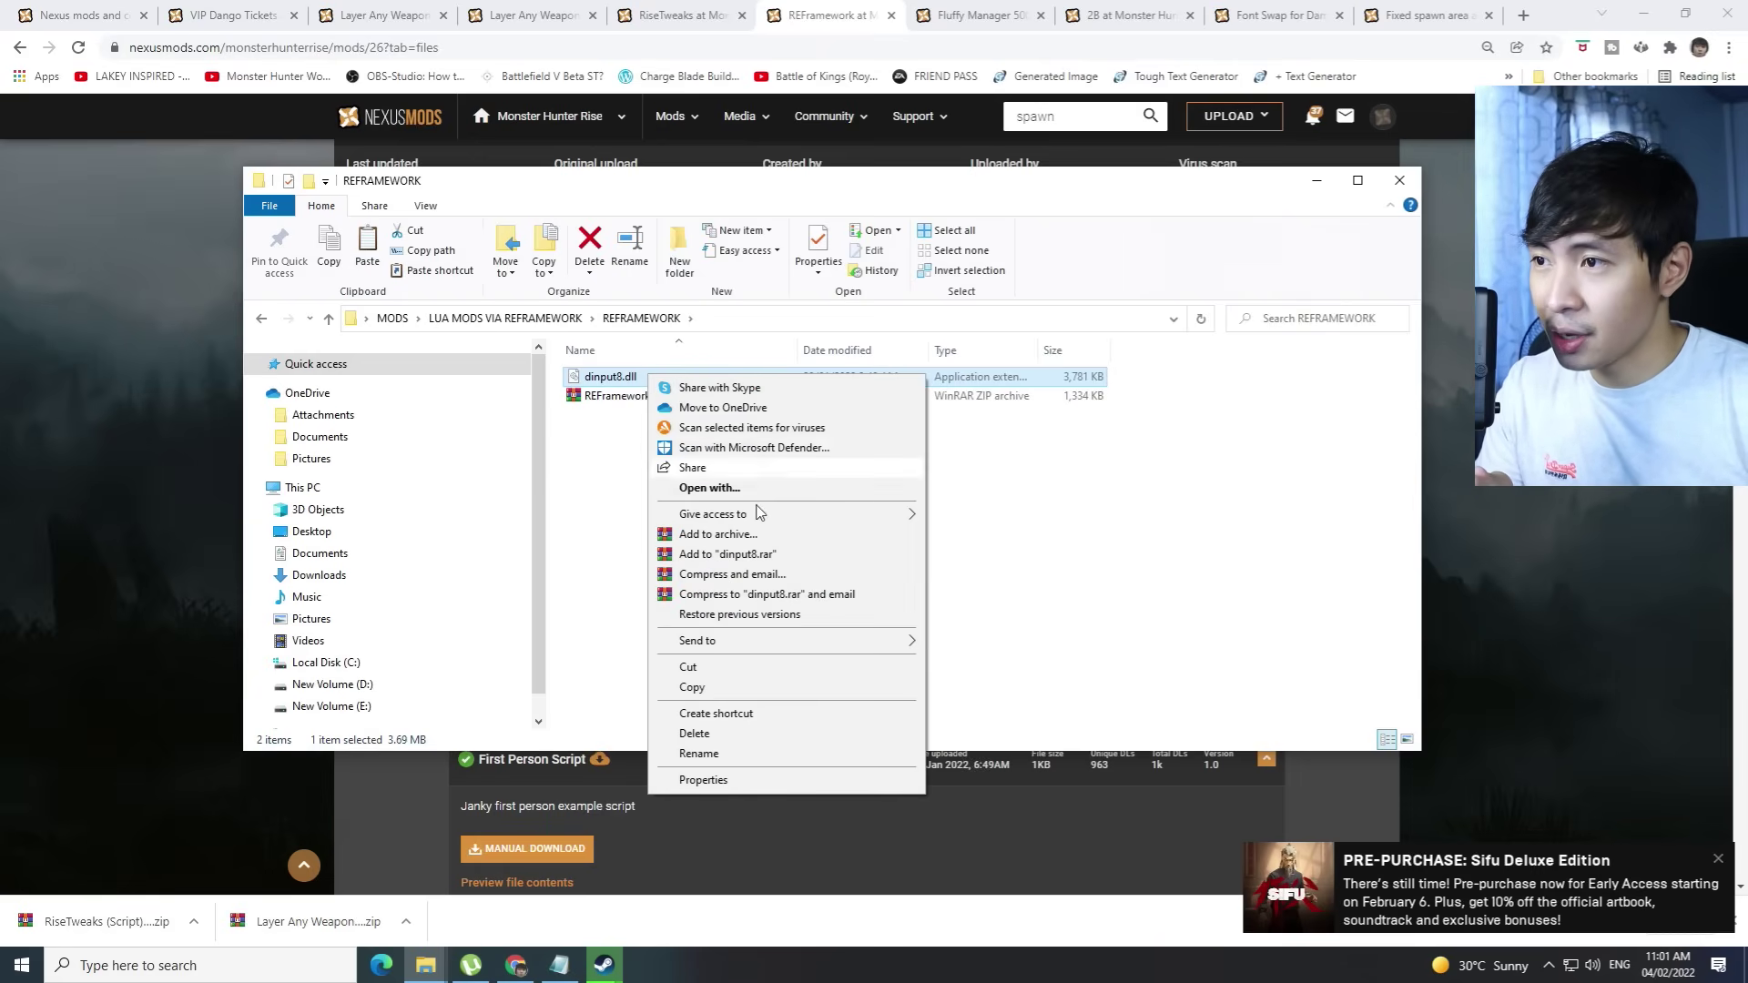
{"action": "left_click", "coordinate": [758, 694]}
{"action": "left_click", "coordinate": [643, 612]}
Paste dinput8.dll into the MonsterHunterRise install folder under steamapps > common
{"action": "left_click", "coordinate": [425, 965]}
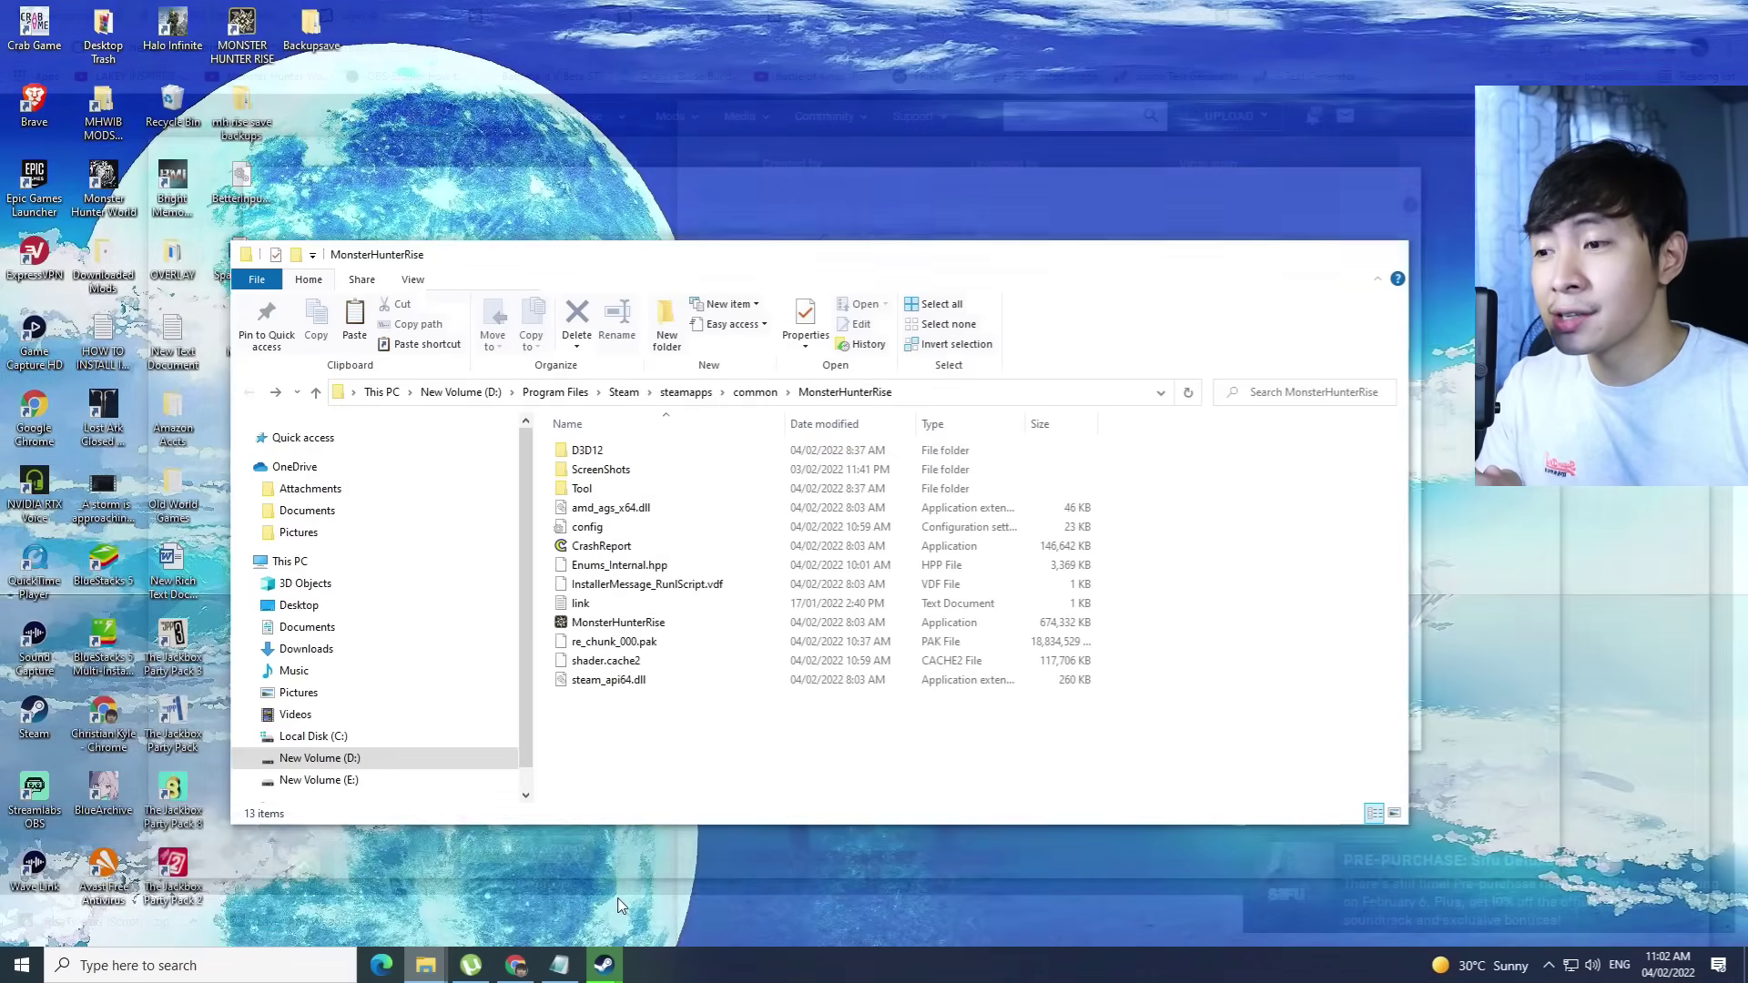
{"action": "left_click", "coordinate": [619, 905]}
{"action": "left_click_drag", "start_coordinate": [697, 262], "coordinate": [621, 197]}
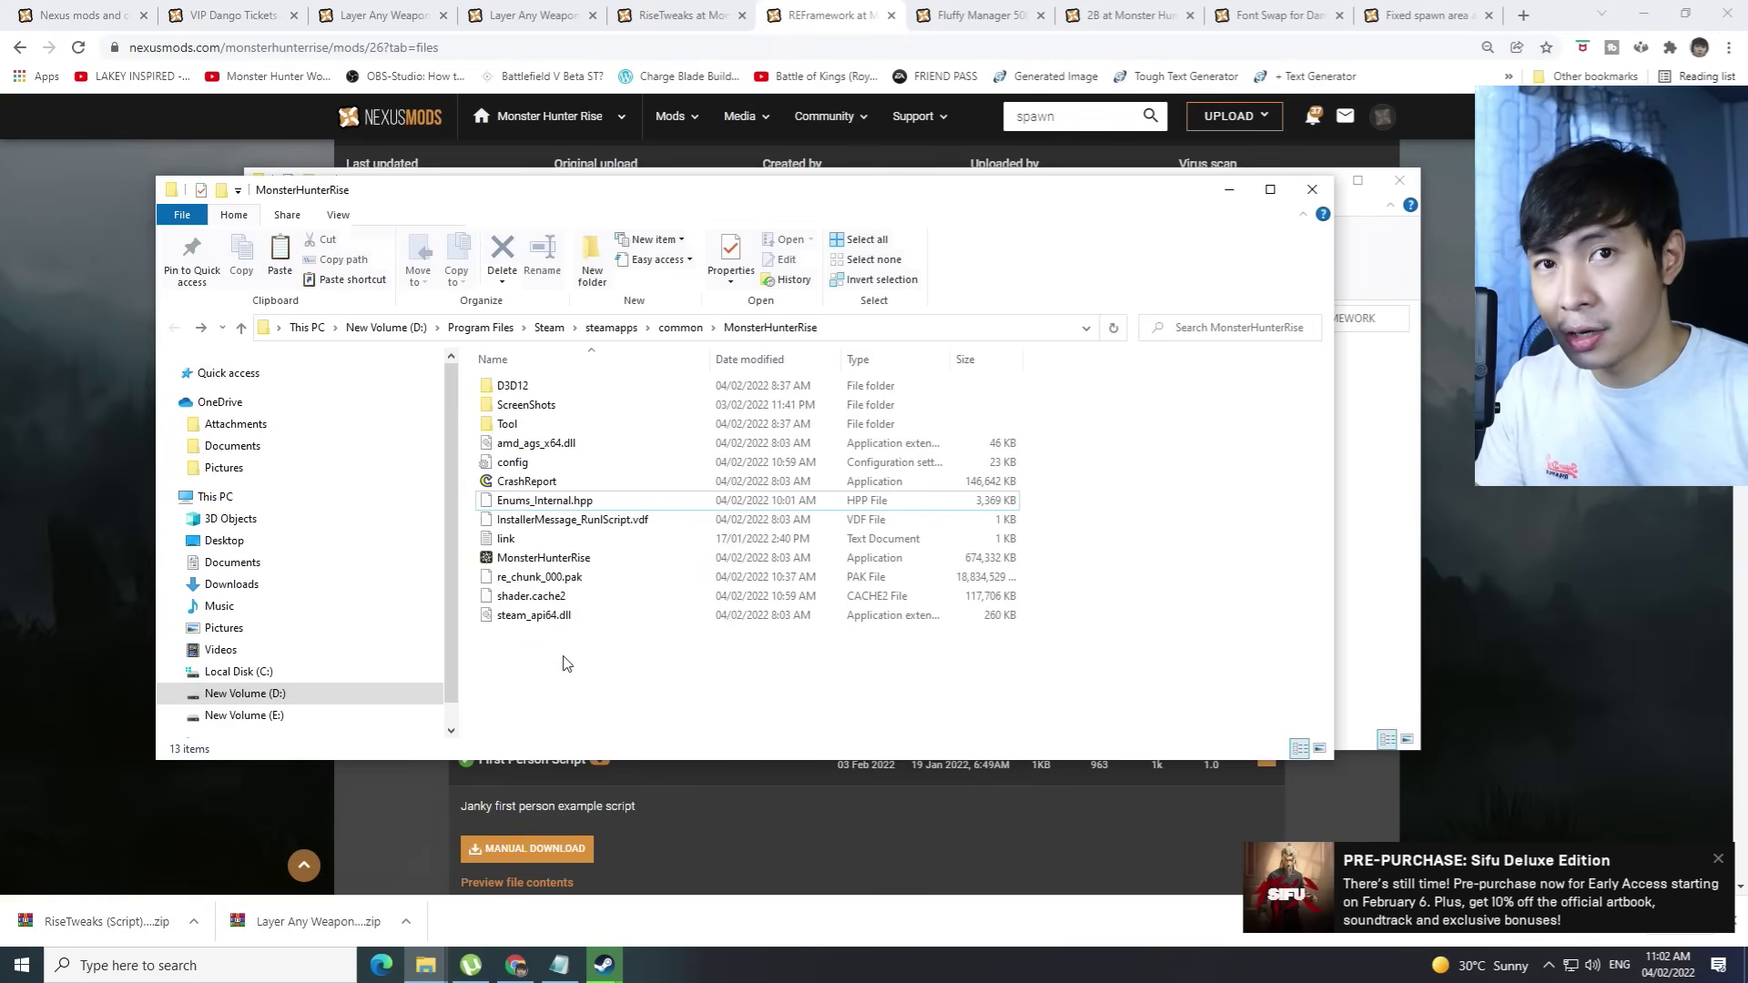
{"action": "right_click", "coordinate": [597, 682]}
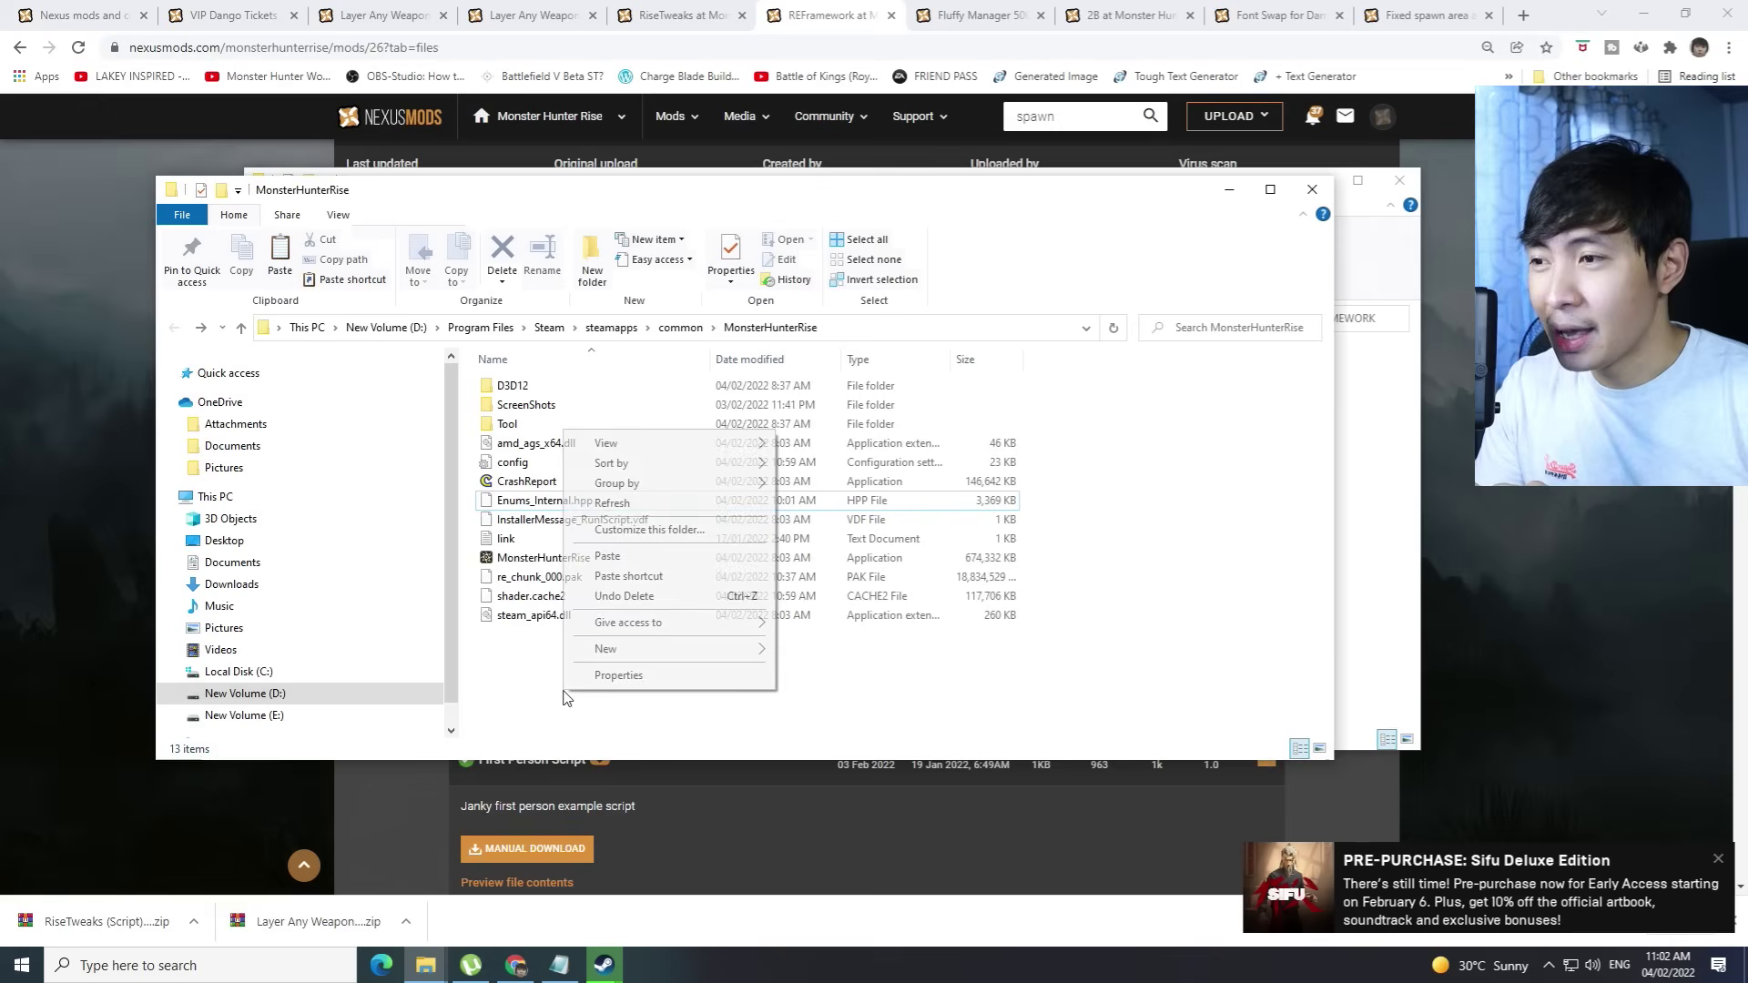
{"action": "left_click", "coordinate": [639, 554]}
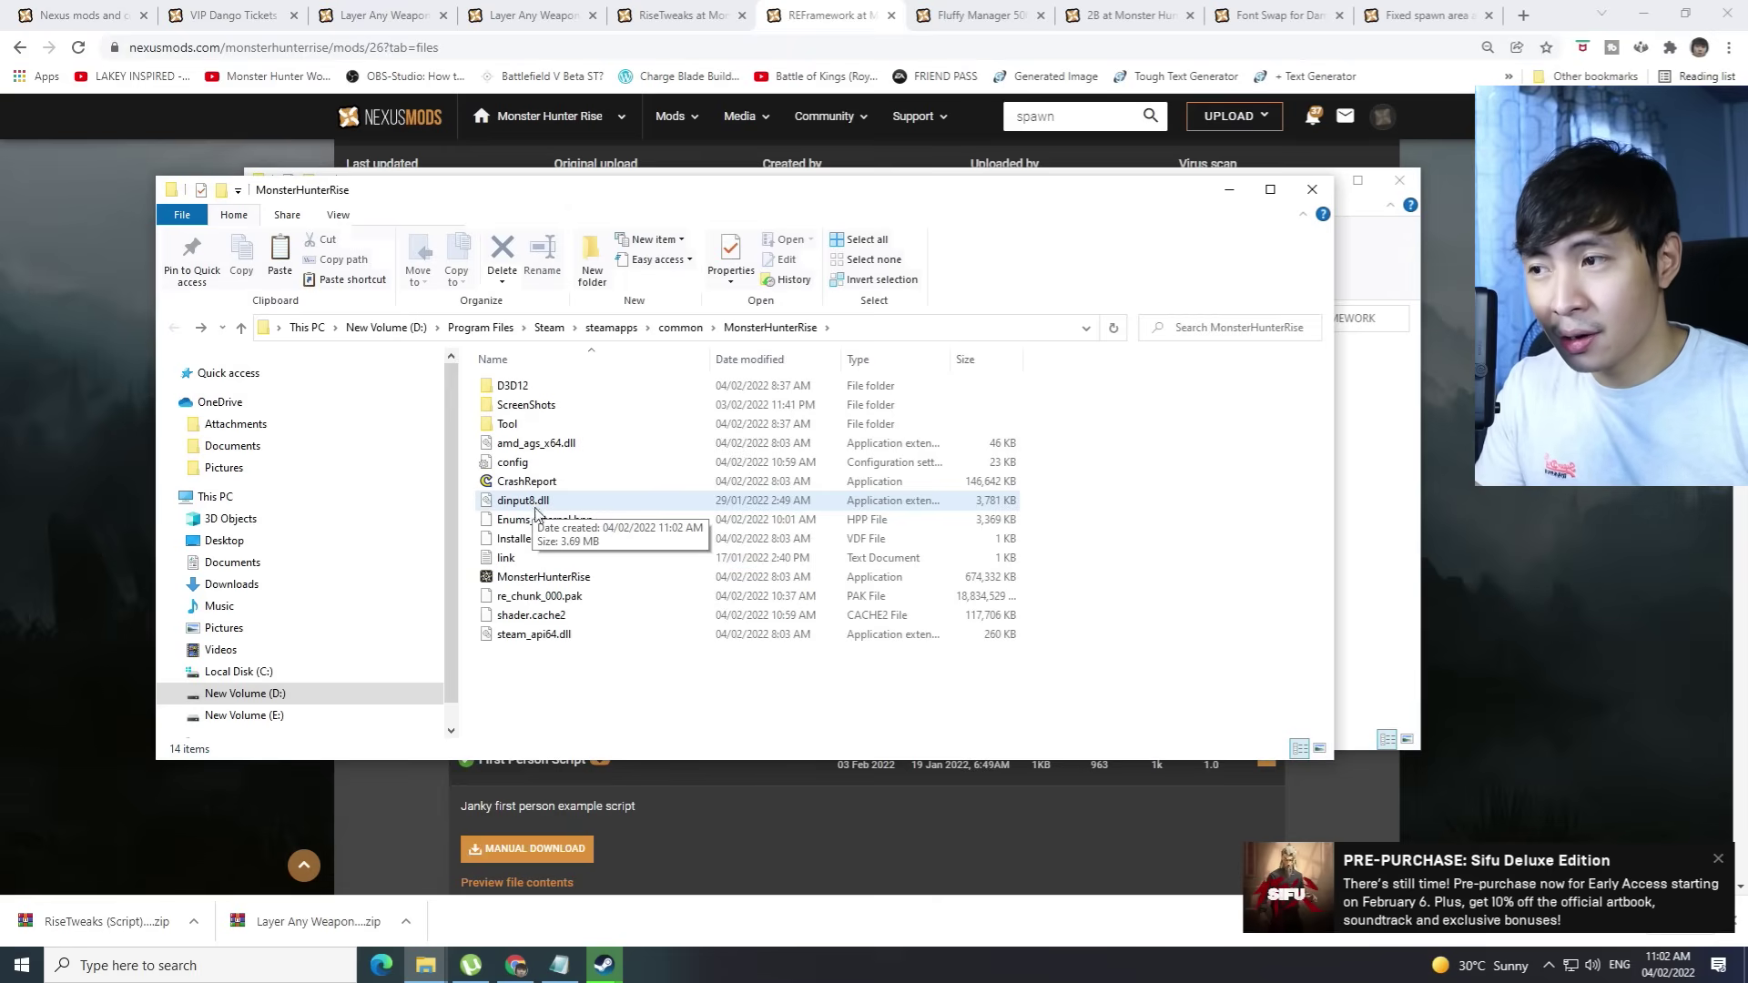
Launch MonsterHunterRise from the install folder to load REFramework, and collapse its in-game menu
{"action": "double_click", "coordinate": [575, 581]}
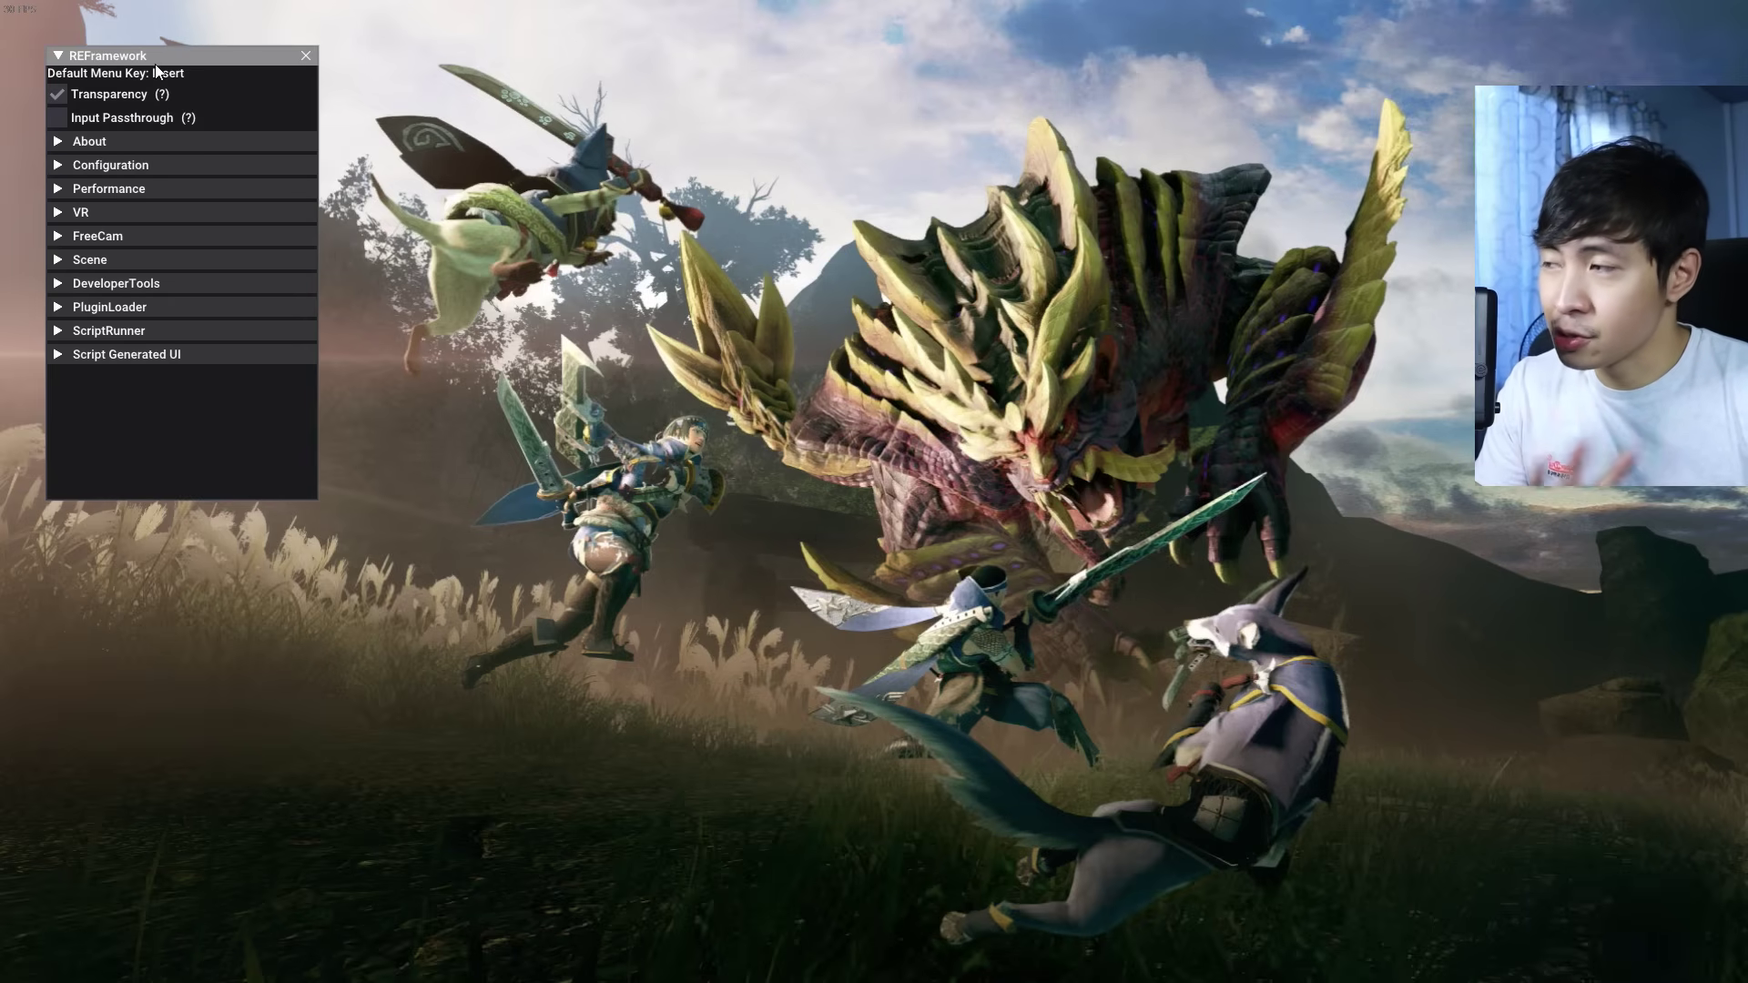
{"action": "left_click", "coordinate": [56, 56]}
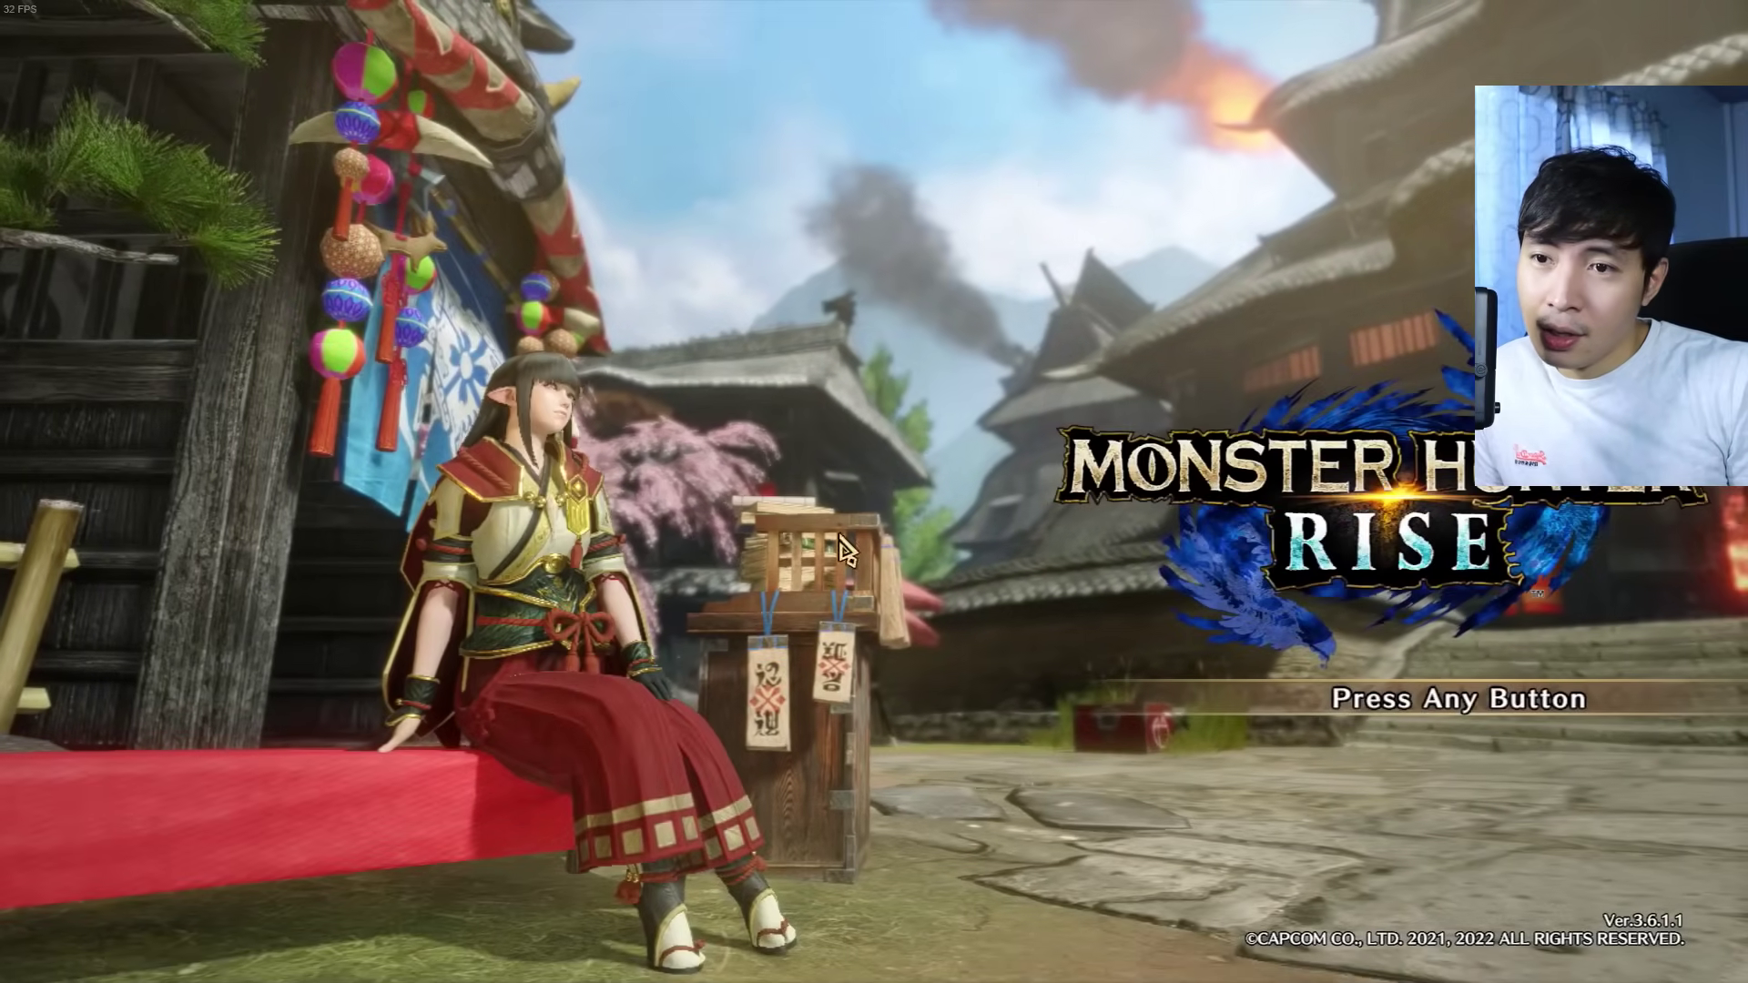
{"action": "left_click", "coordinate": [1178, 671]}
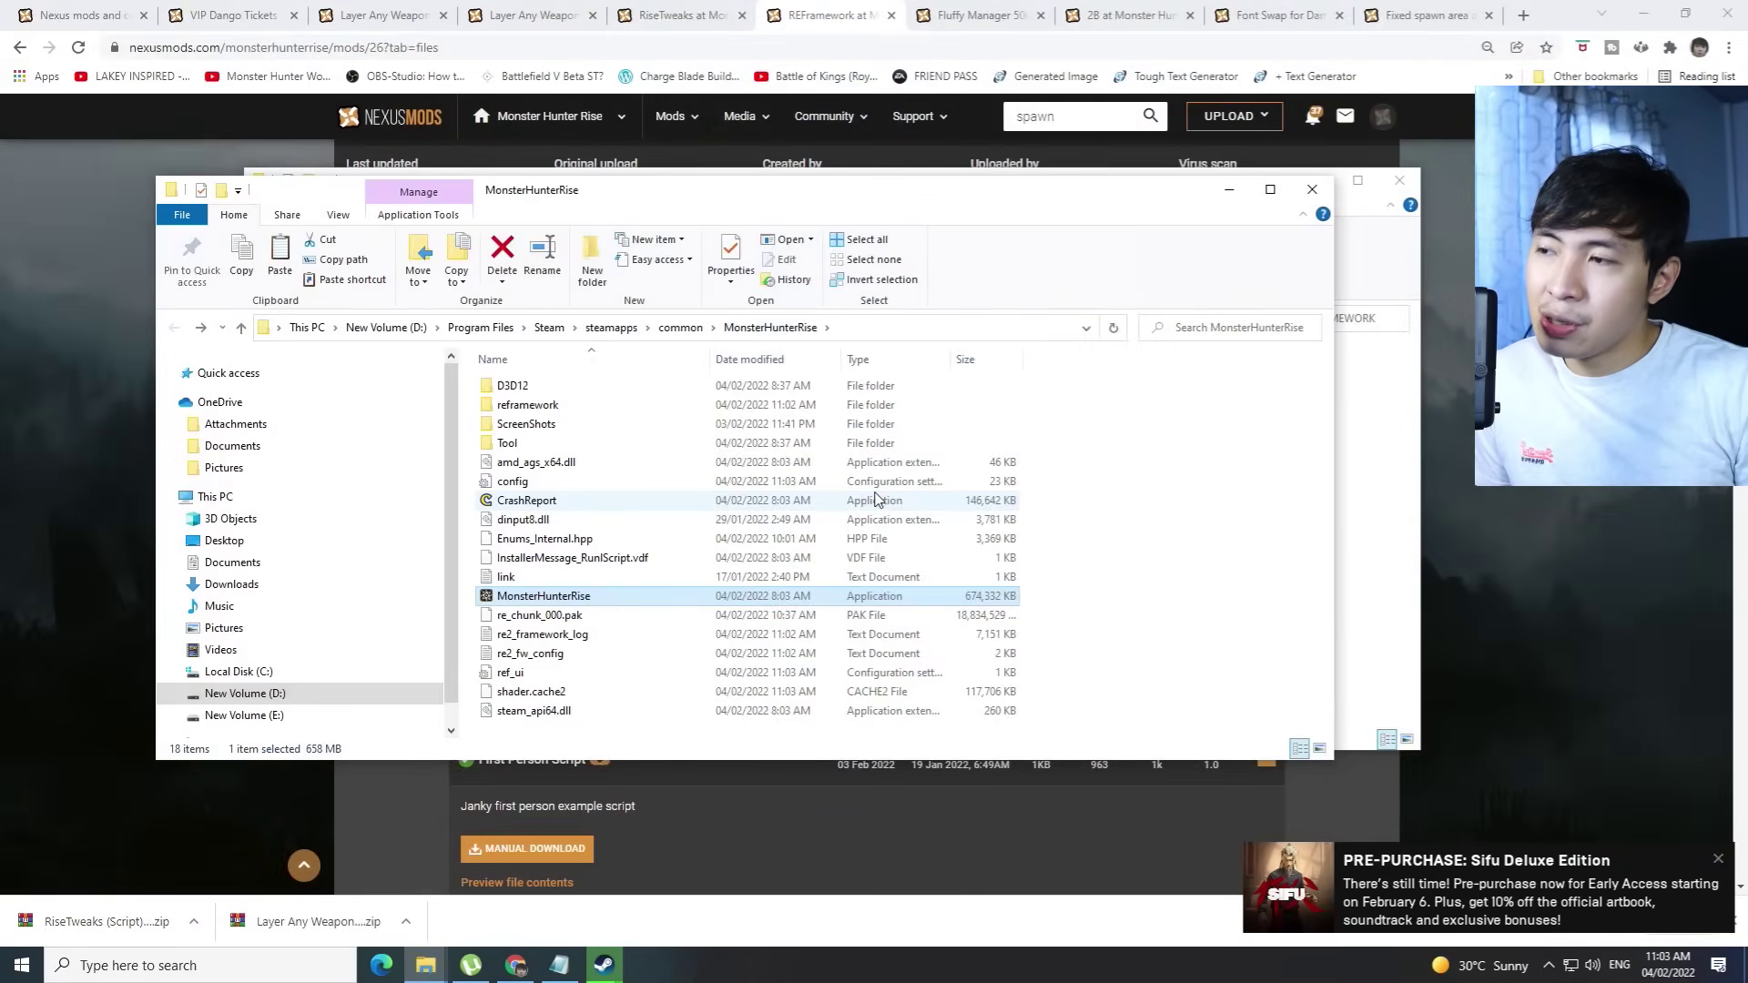
Open the reframework folder inside the MonsterHunterRise install folder
{"action": "left_click", "coordinate": [532, 411]}
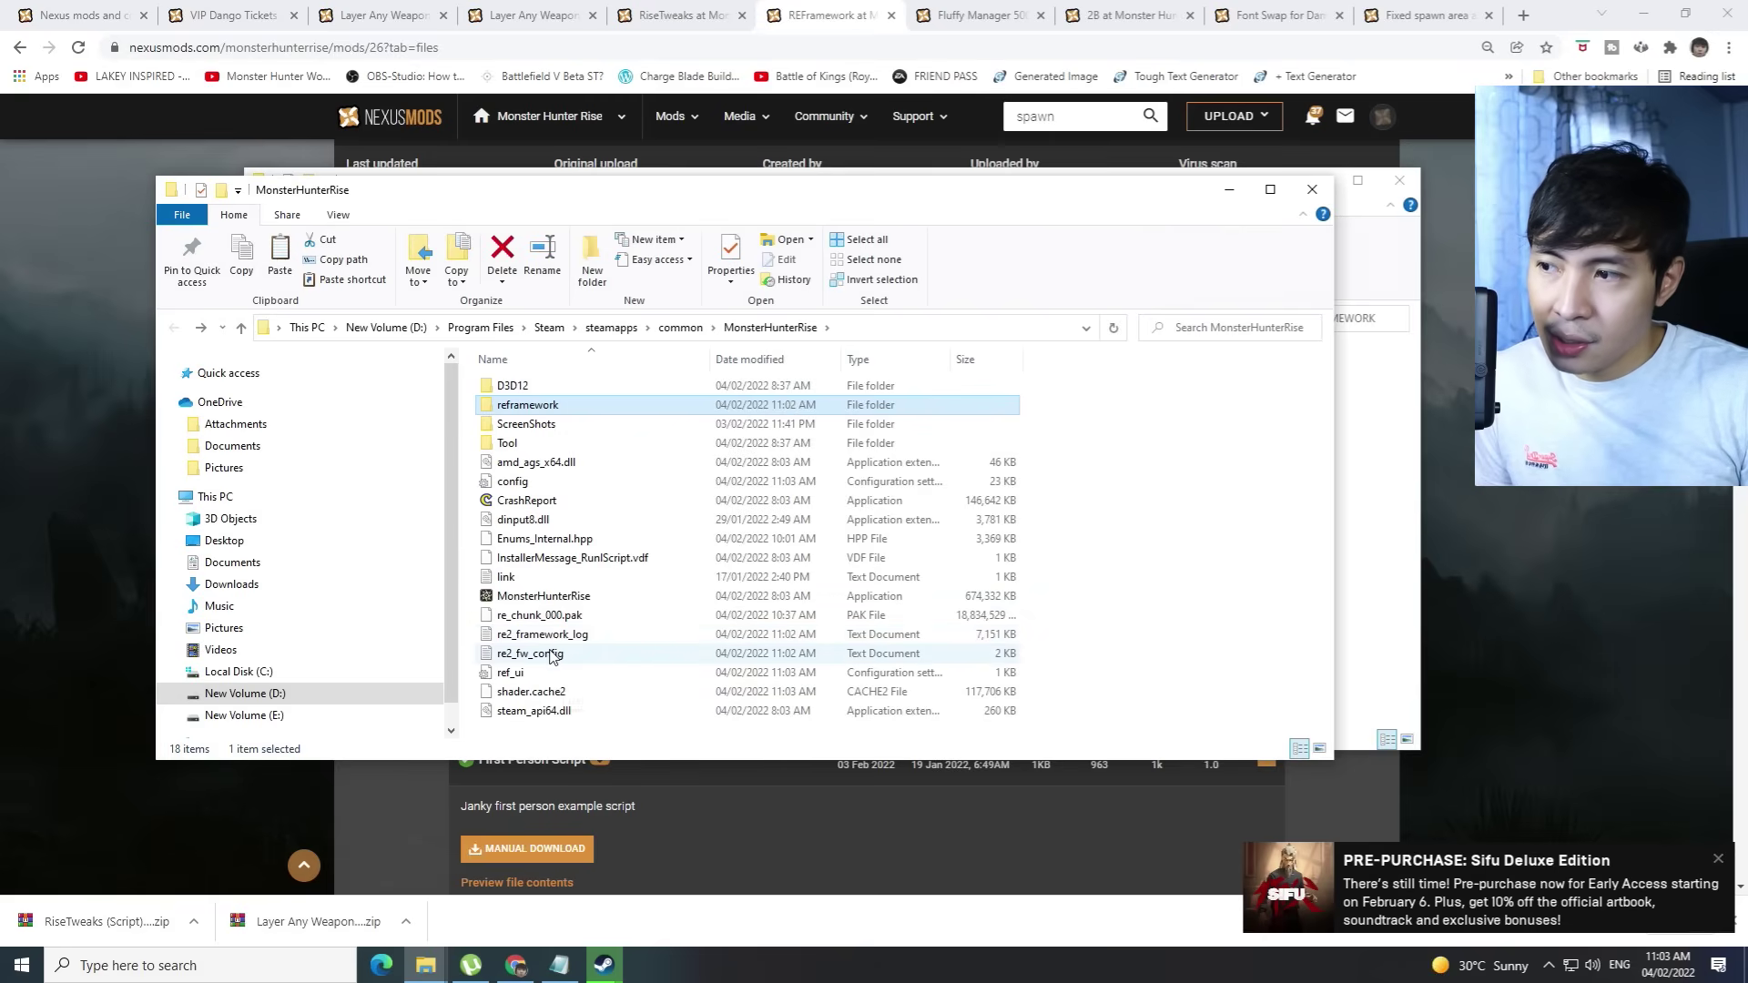
{"action": "double_click", "coordinate": [574, 410]}
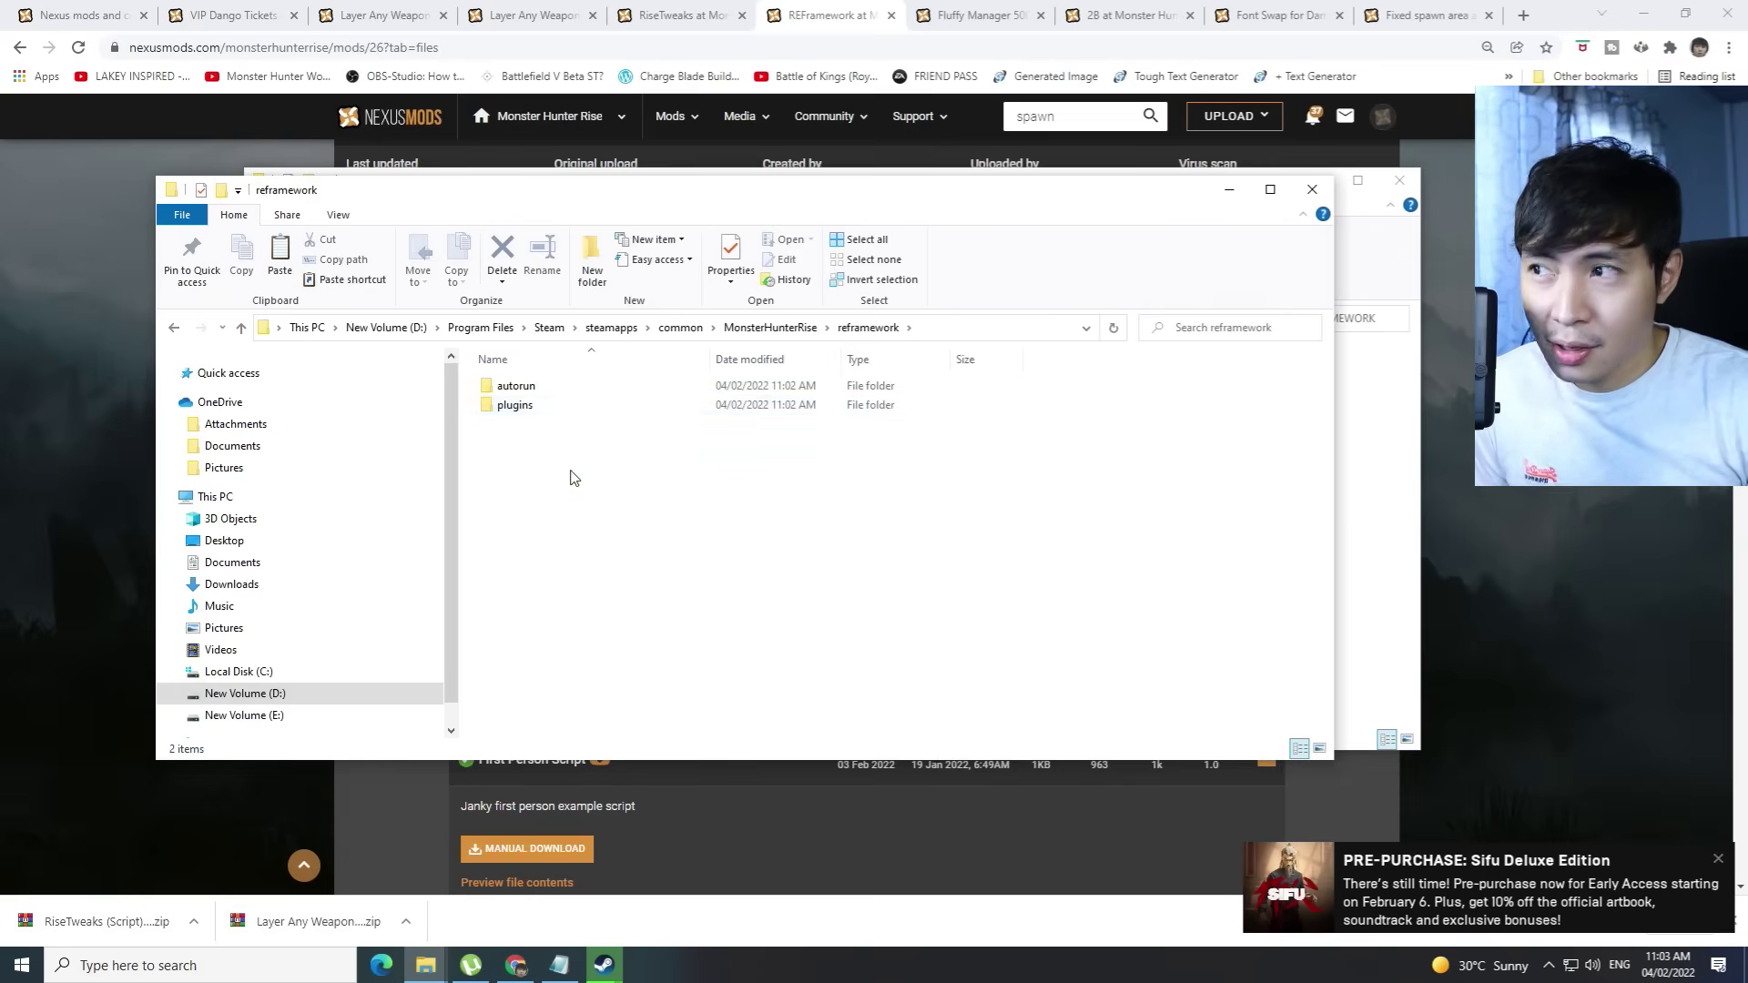
Look inside the autorun and plugins folders of reframework, and return to the MonsterHunterRise install folder
{"action": "key", "text": "Return"}
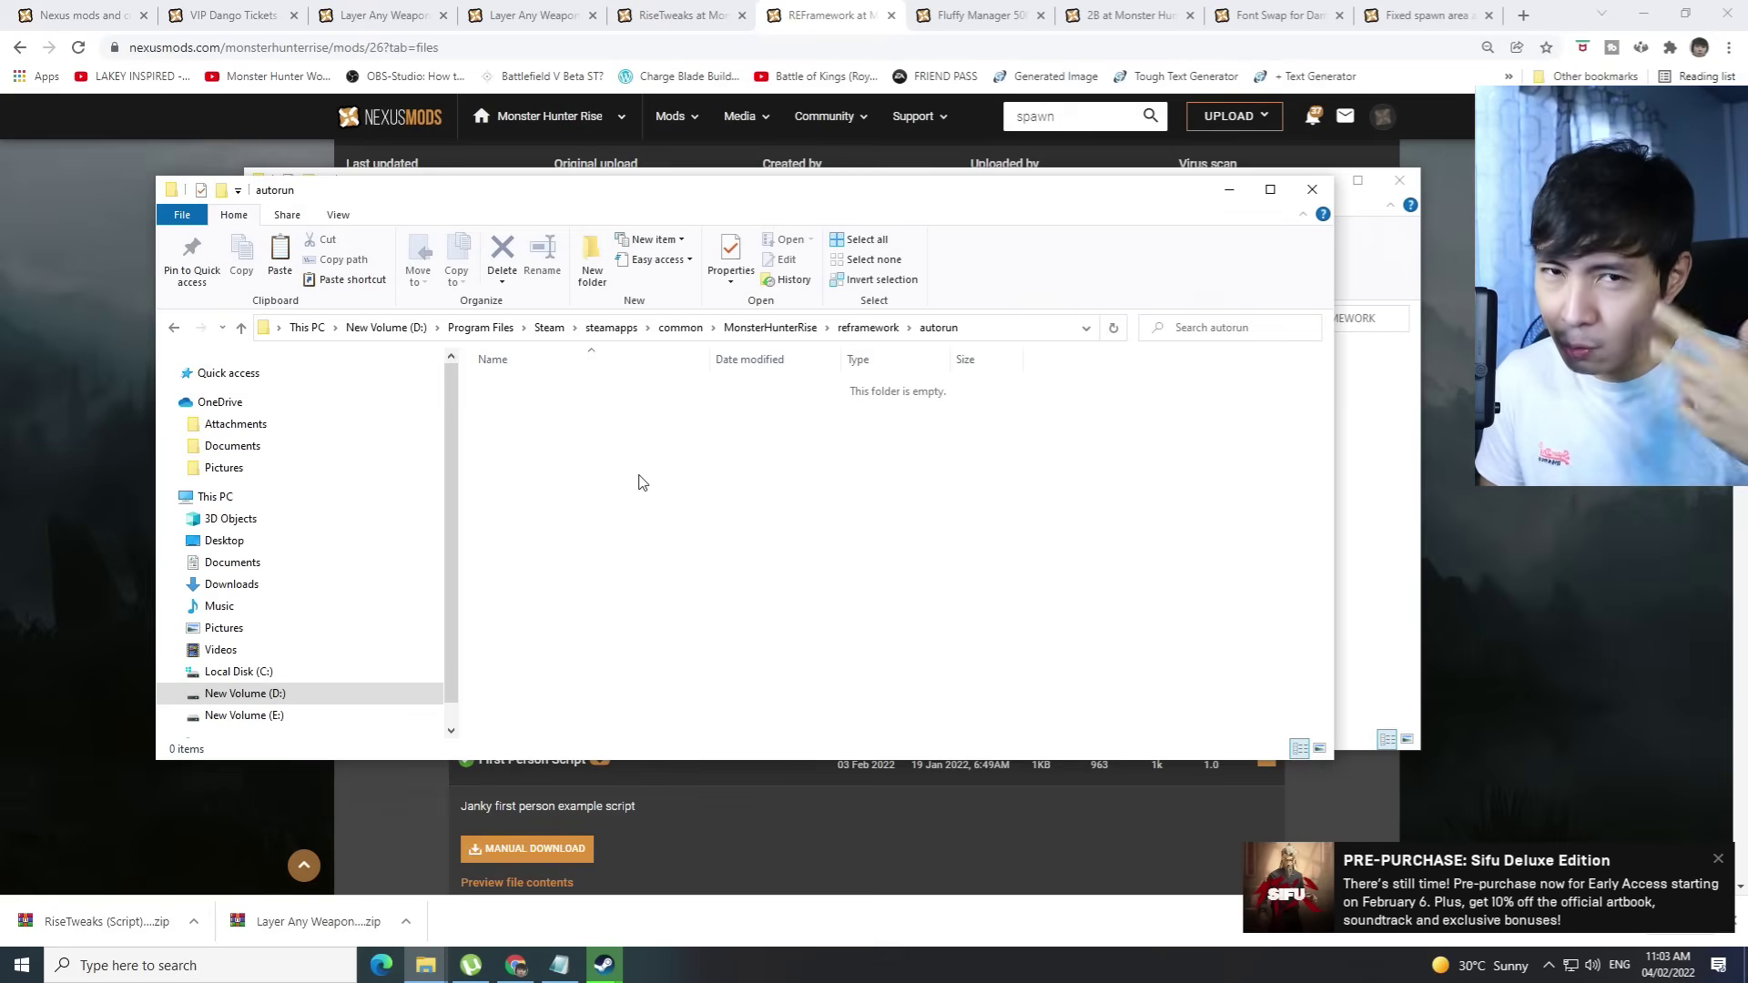
{"action": "left_click", "coordinate": [174, 326]}
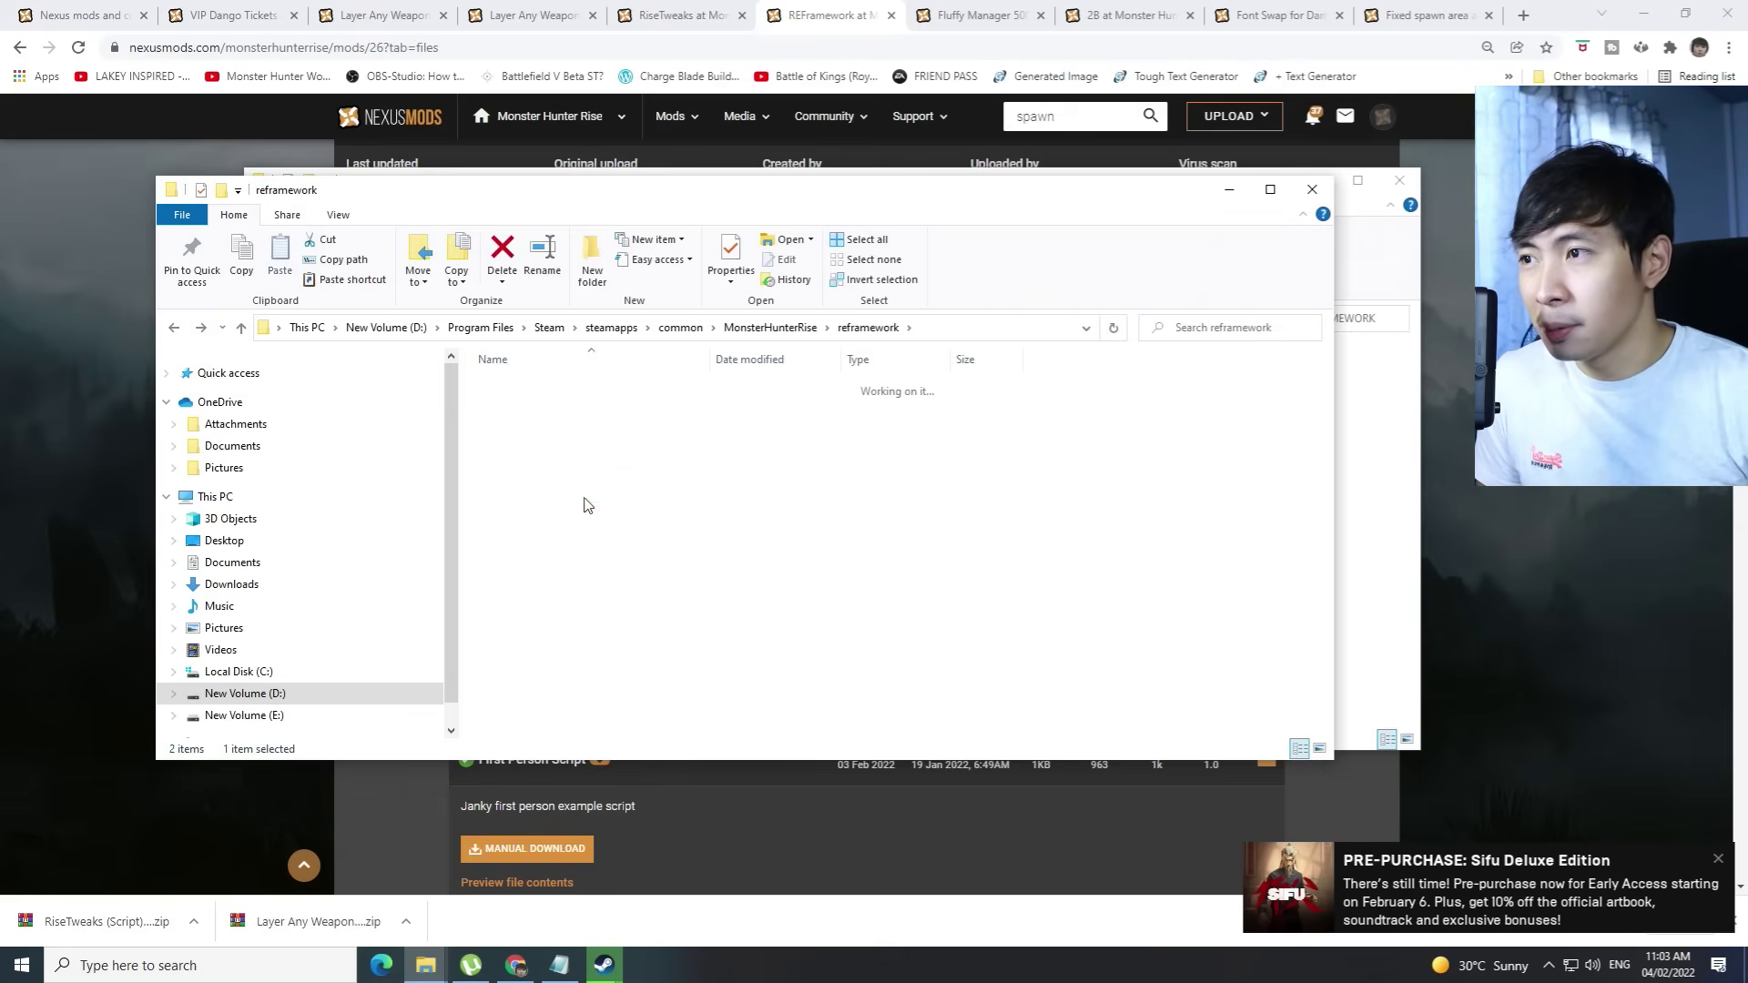
{"action": "key", "text": "Down"}
{"action": "key", "text": "Return"}
{"action": "left_click", "coordinate": [174, 327]}
{"action": "left_click", "coordinate": [176, 325]}
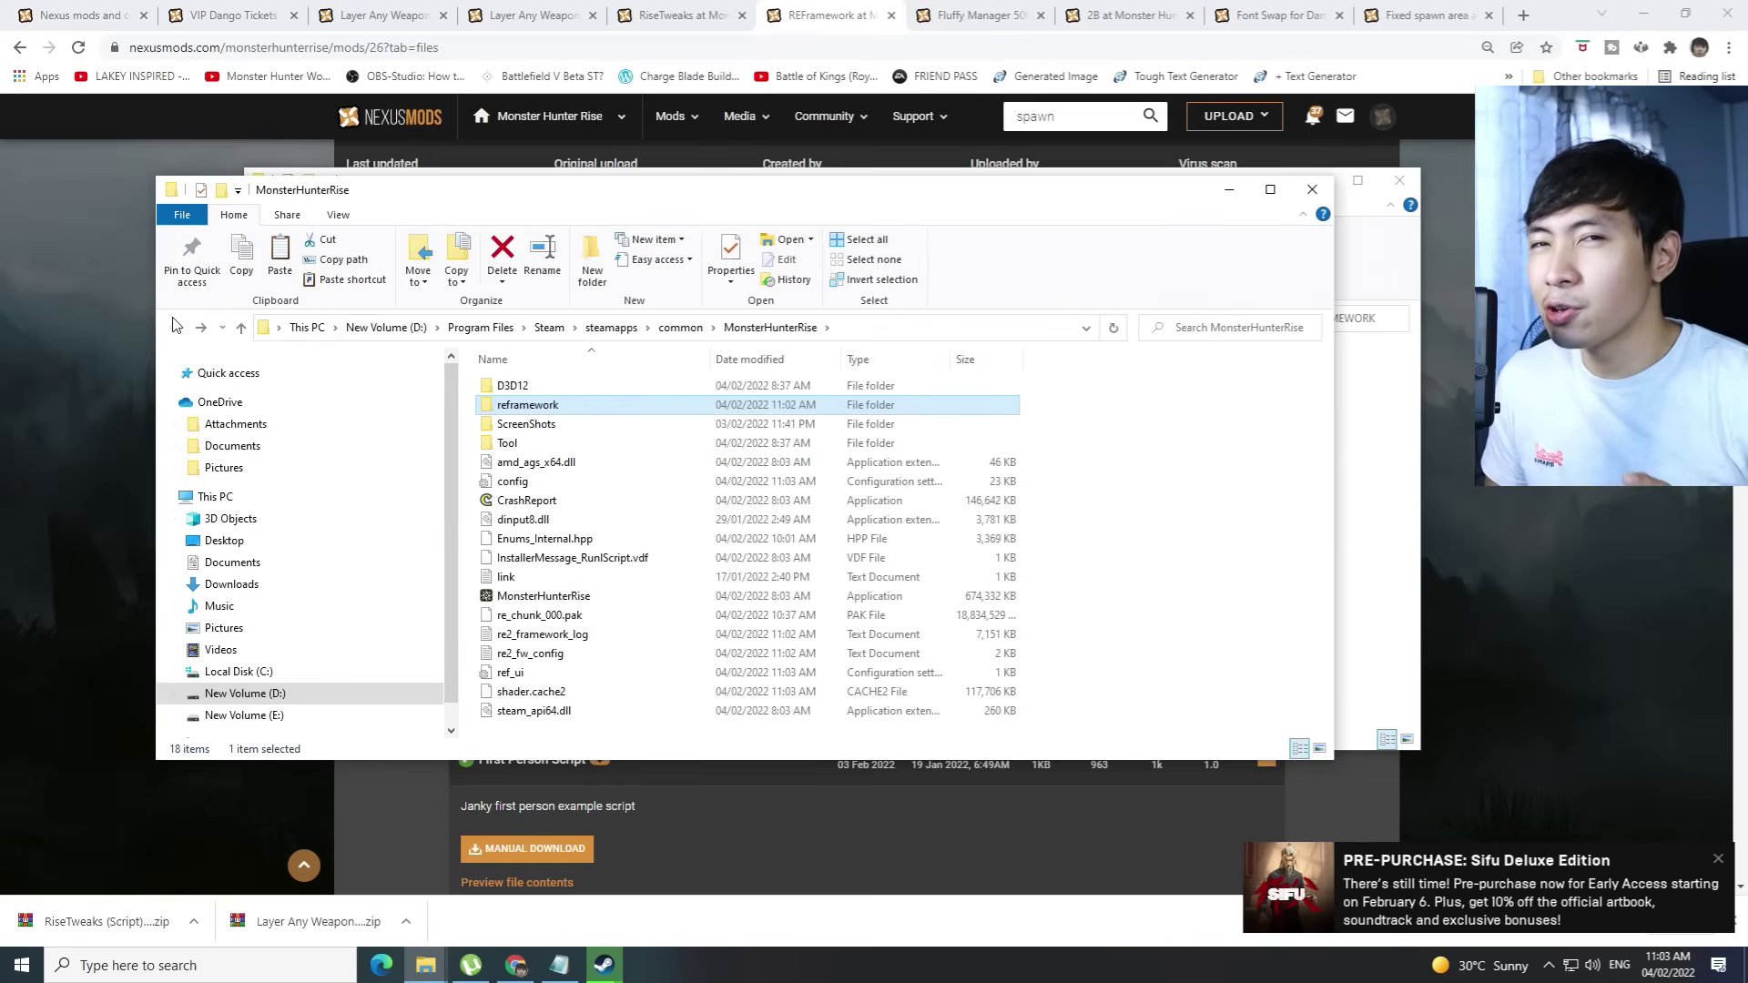
{"action": "left_click_drag", "start_coordinate": [373, 197], "coordinate": [283, 230]}
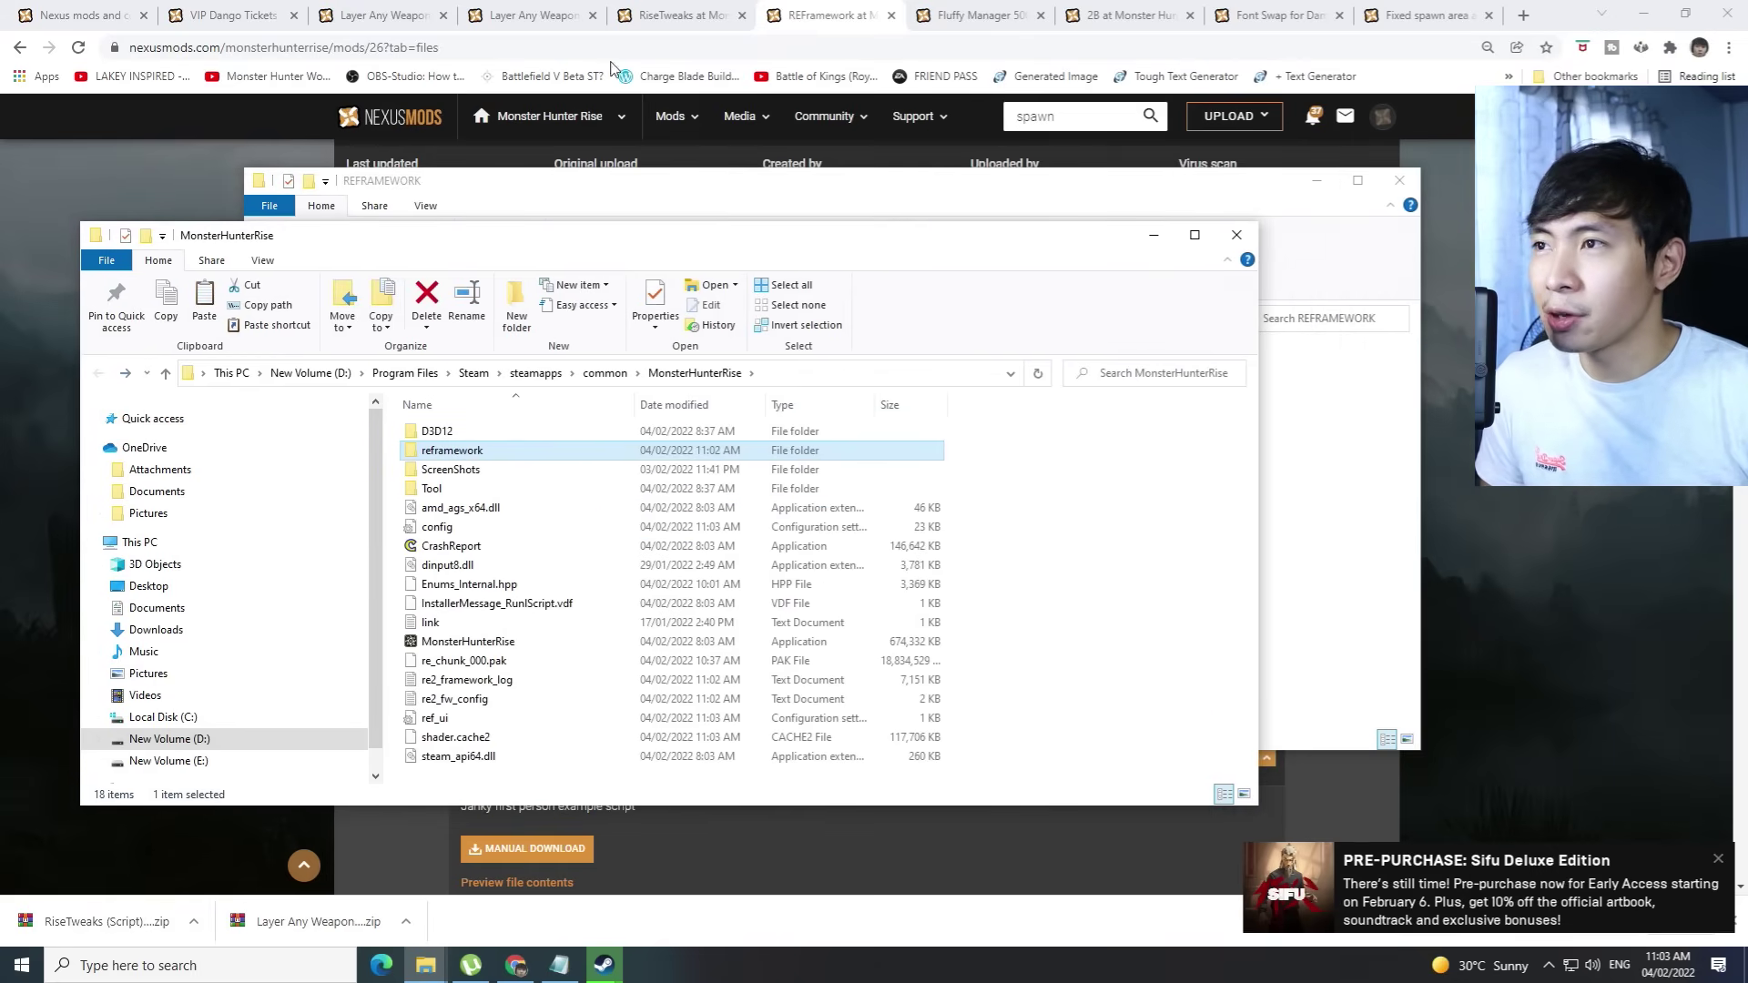
Review the VIP Dango Tickets mod description and its main and optional download files on Nexus Mods
{"action": "left_click", "coordinate": [232, 15]}
{"action": "scroll", "coordinate": [365, 388], "scroll_direction": "down", "scroll_amount": 1}
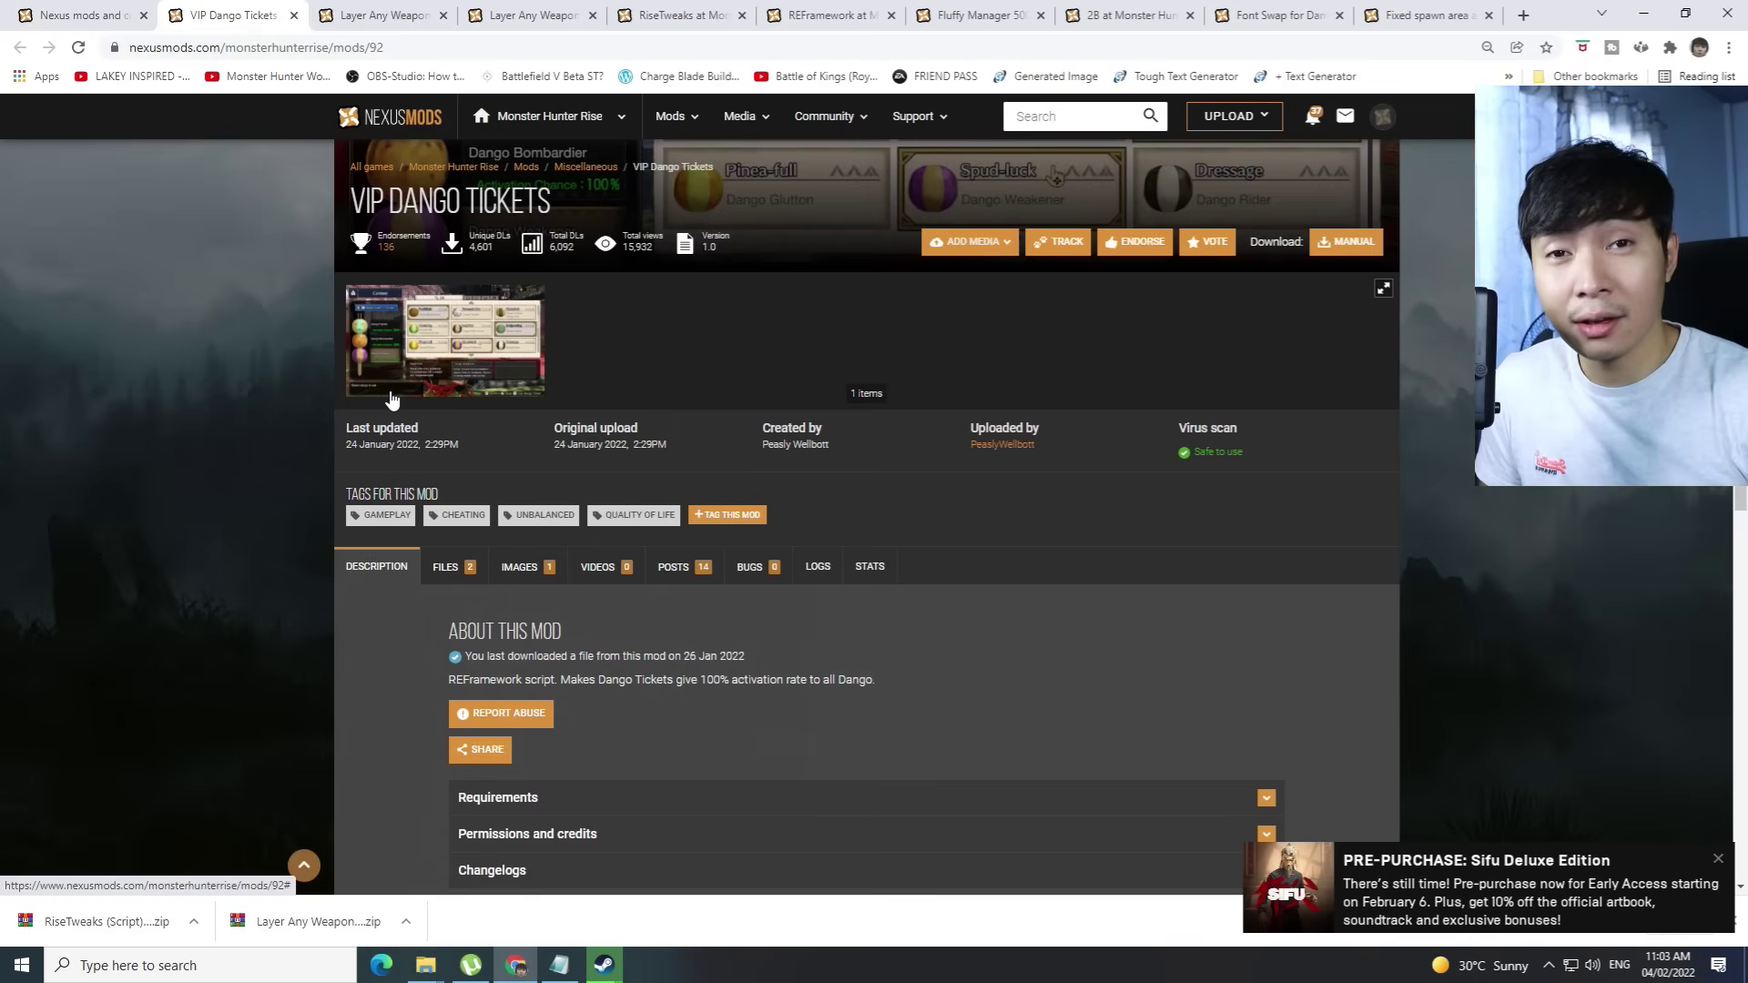
{"action": "scroll", "coordinate": [387, 410], "scroll_direction": "down", "scroll_amount": 2}
{"action": "scroll", "coordinate": [328, 423], "scroll_direction": "up", "scroll_amount": 1}
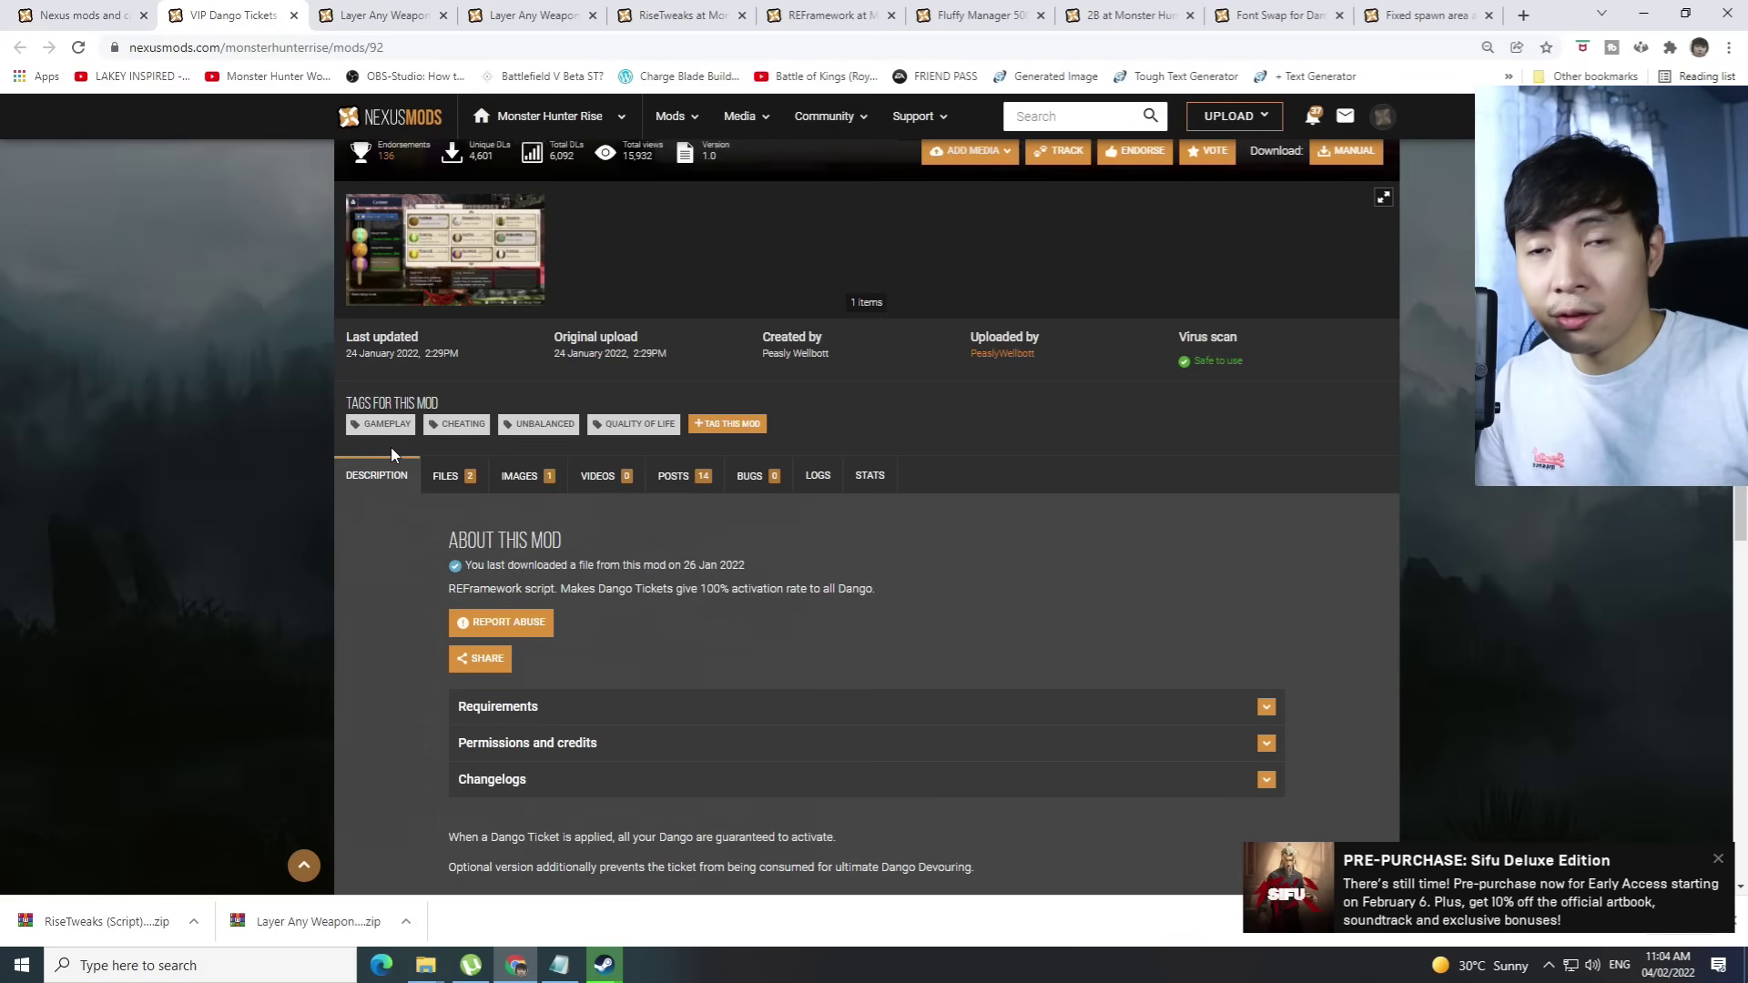
{"action": "left_click", "coordinate": [448, 475]}
{"action": "scroll", "coordinate": [446, 419], "scroll_direction": "down", "scroll_amount": 5}
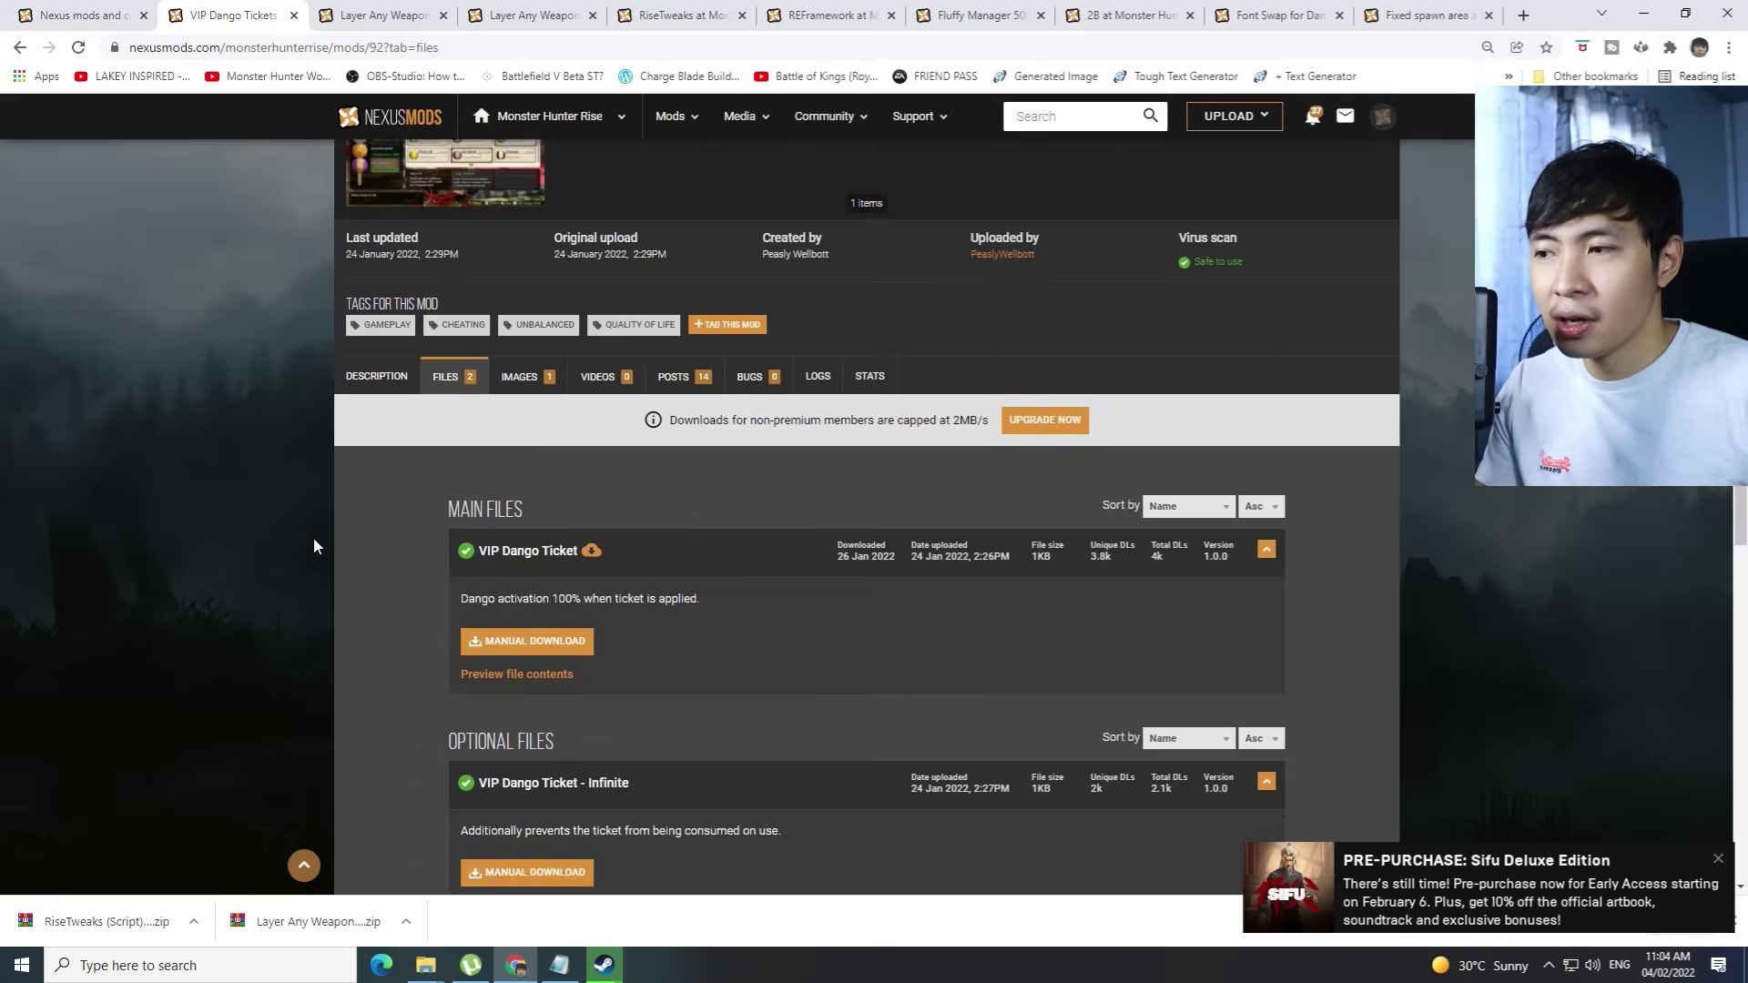
{"action": "scroll", "coordinate": [314, 541], "scroll_direction": "down", "scroll_amount": 1}
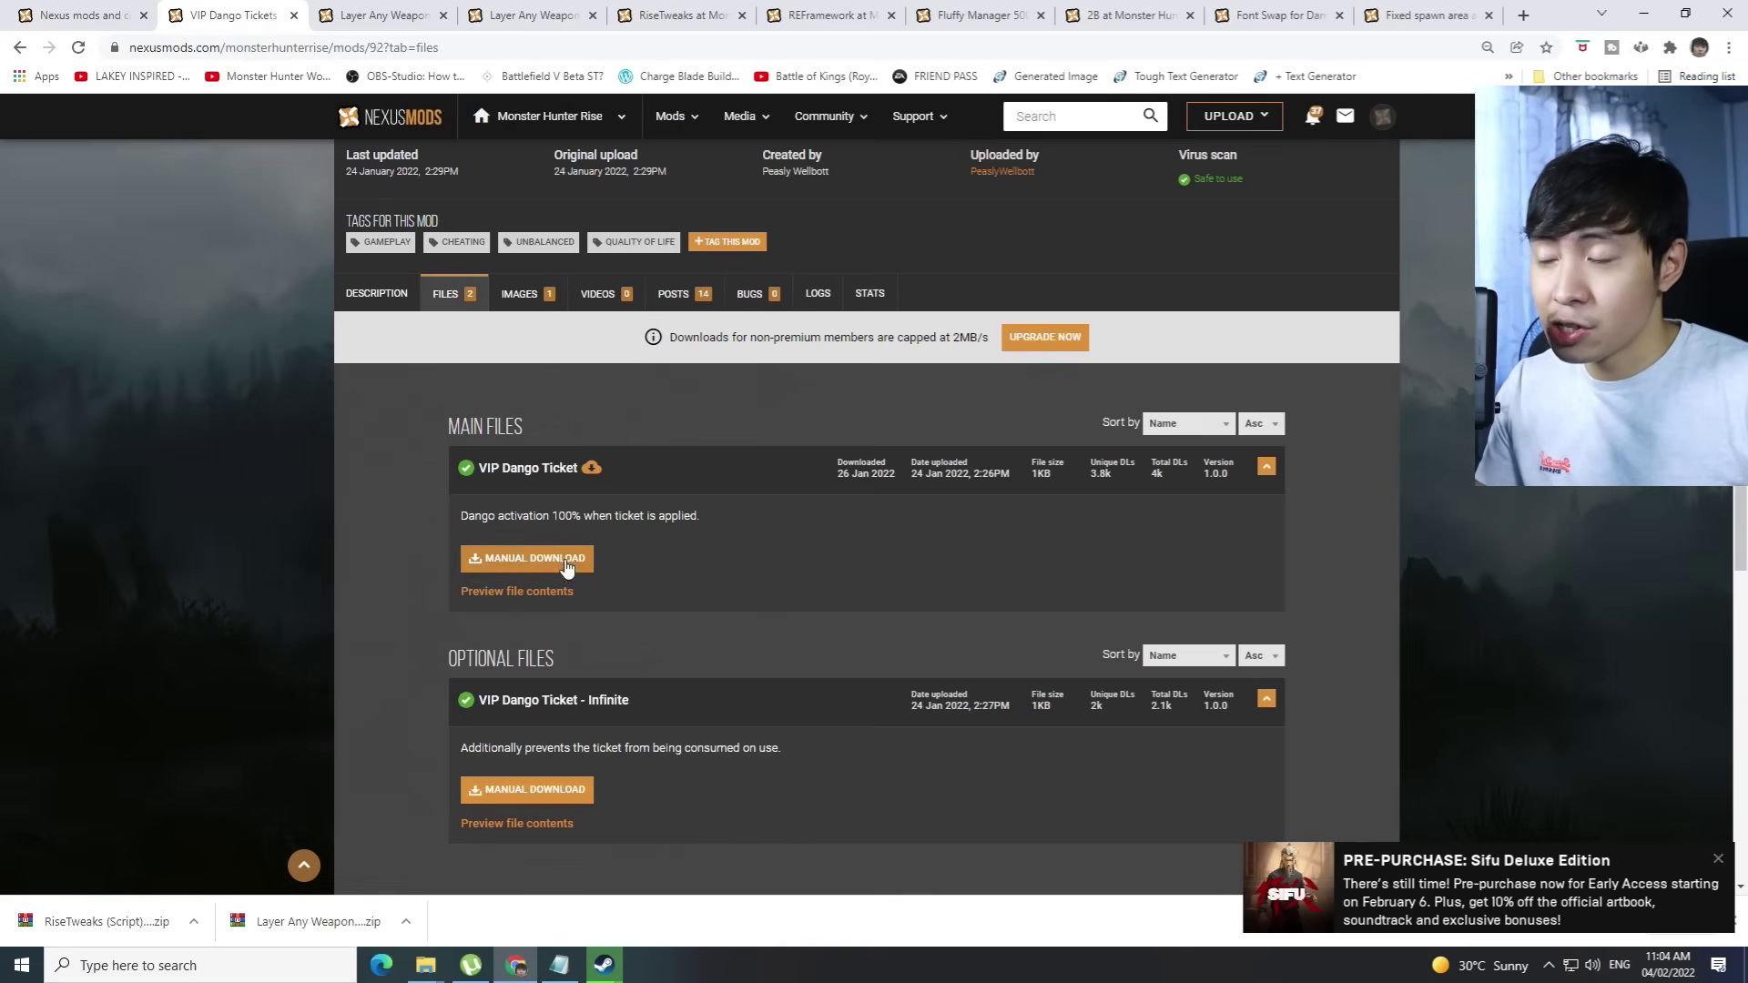
Extract the VIP Dango Ticket archive in place within the Dango VIP ticket folder of LUA MODS VIA REFRAMEWORK
{"action": "mouse_move", "coordinate": [425, 964]}
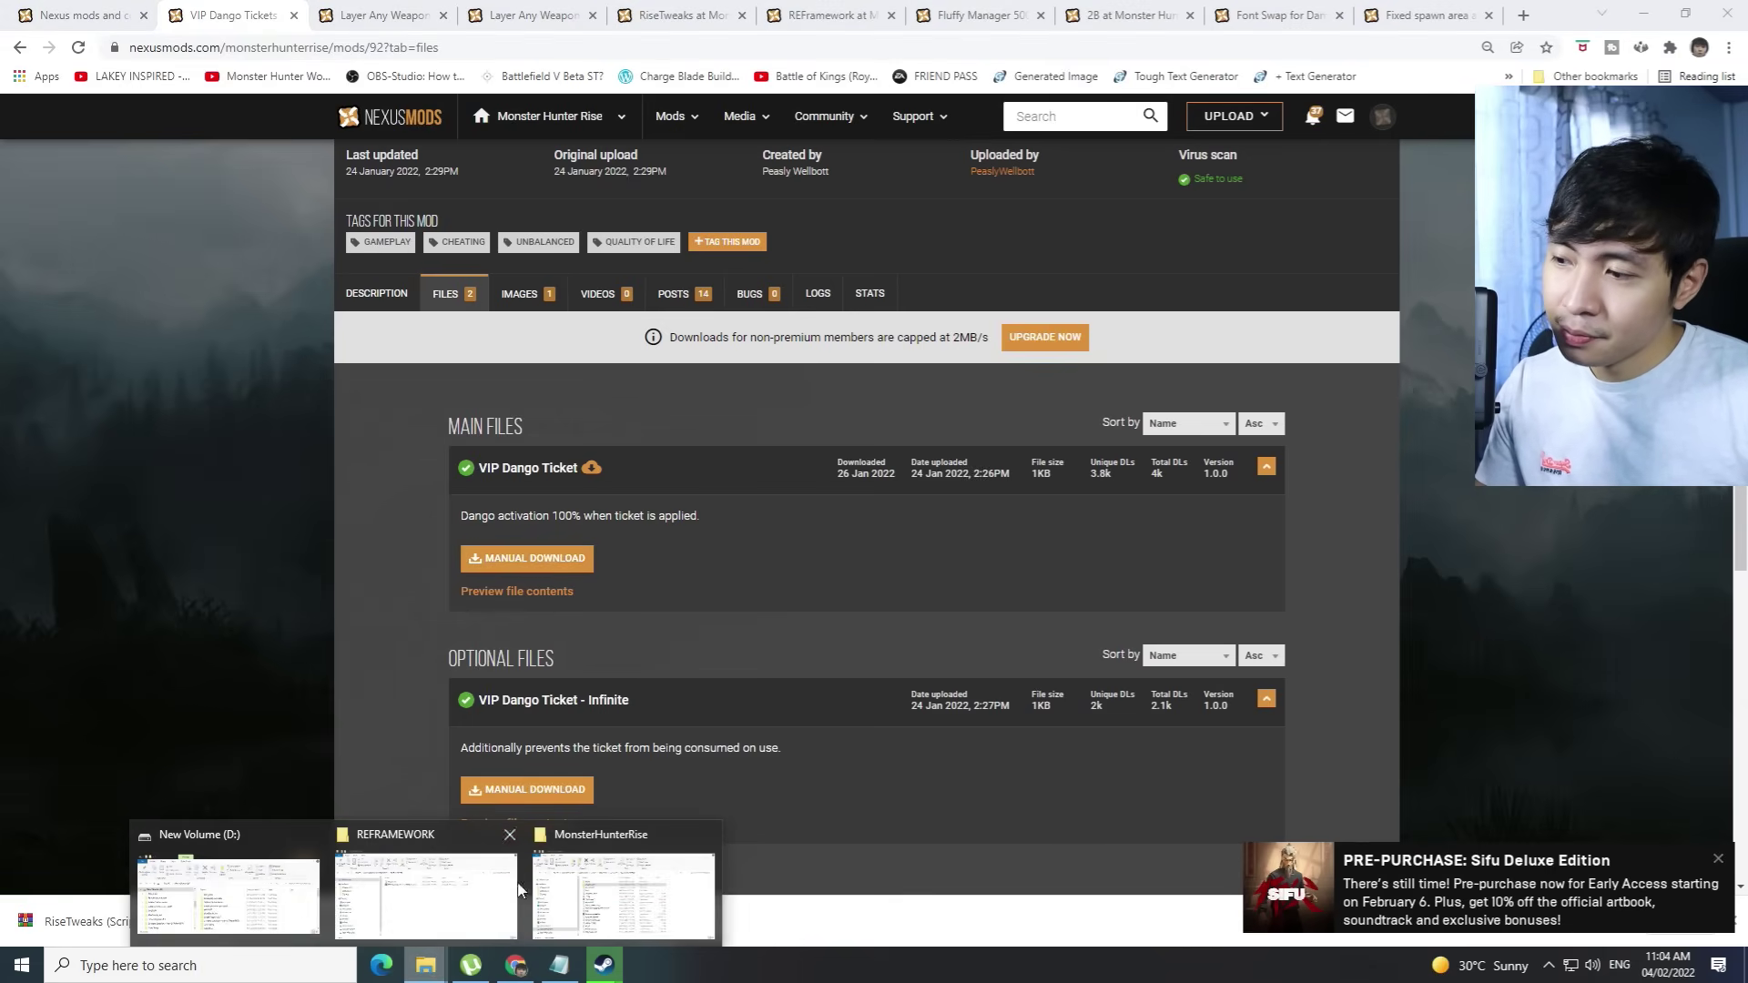
{"action": "left_click", "coordinate": [424, 915]}
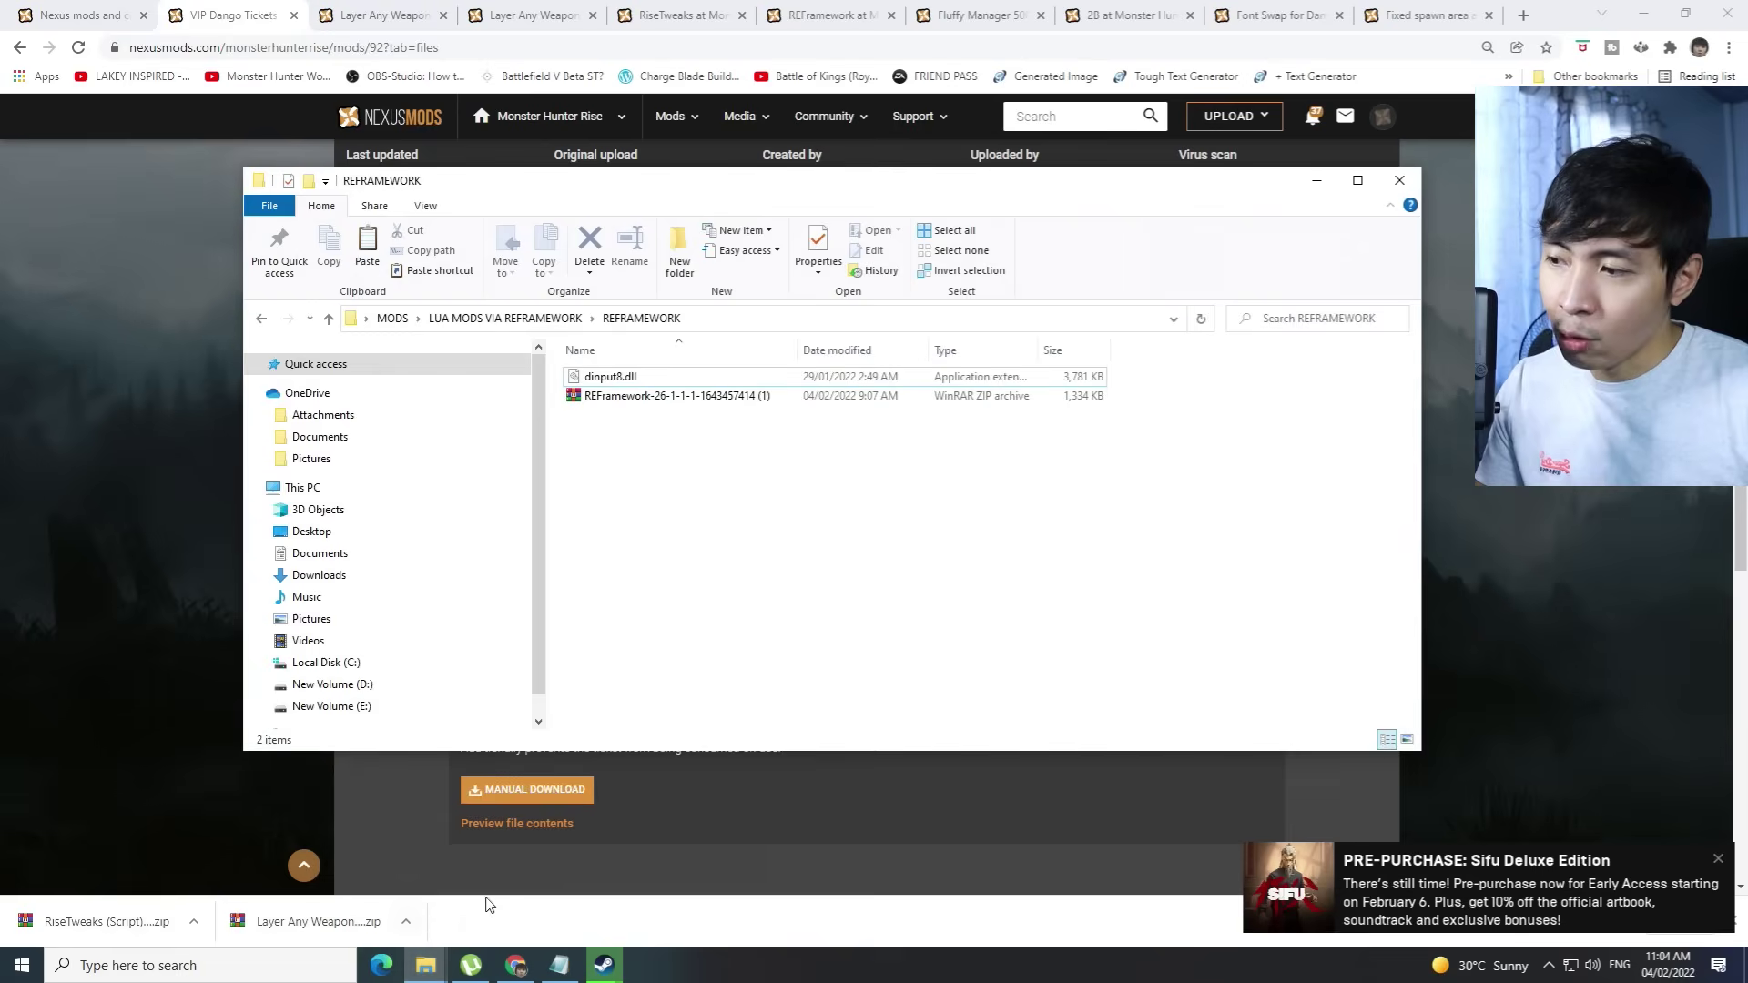
{"action": "left_click", "coordinate": [263, 318]}
{"action": "left_click", "coordinate": [817, 471]}
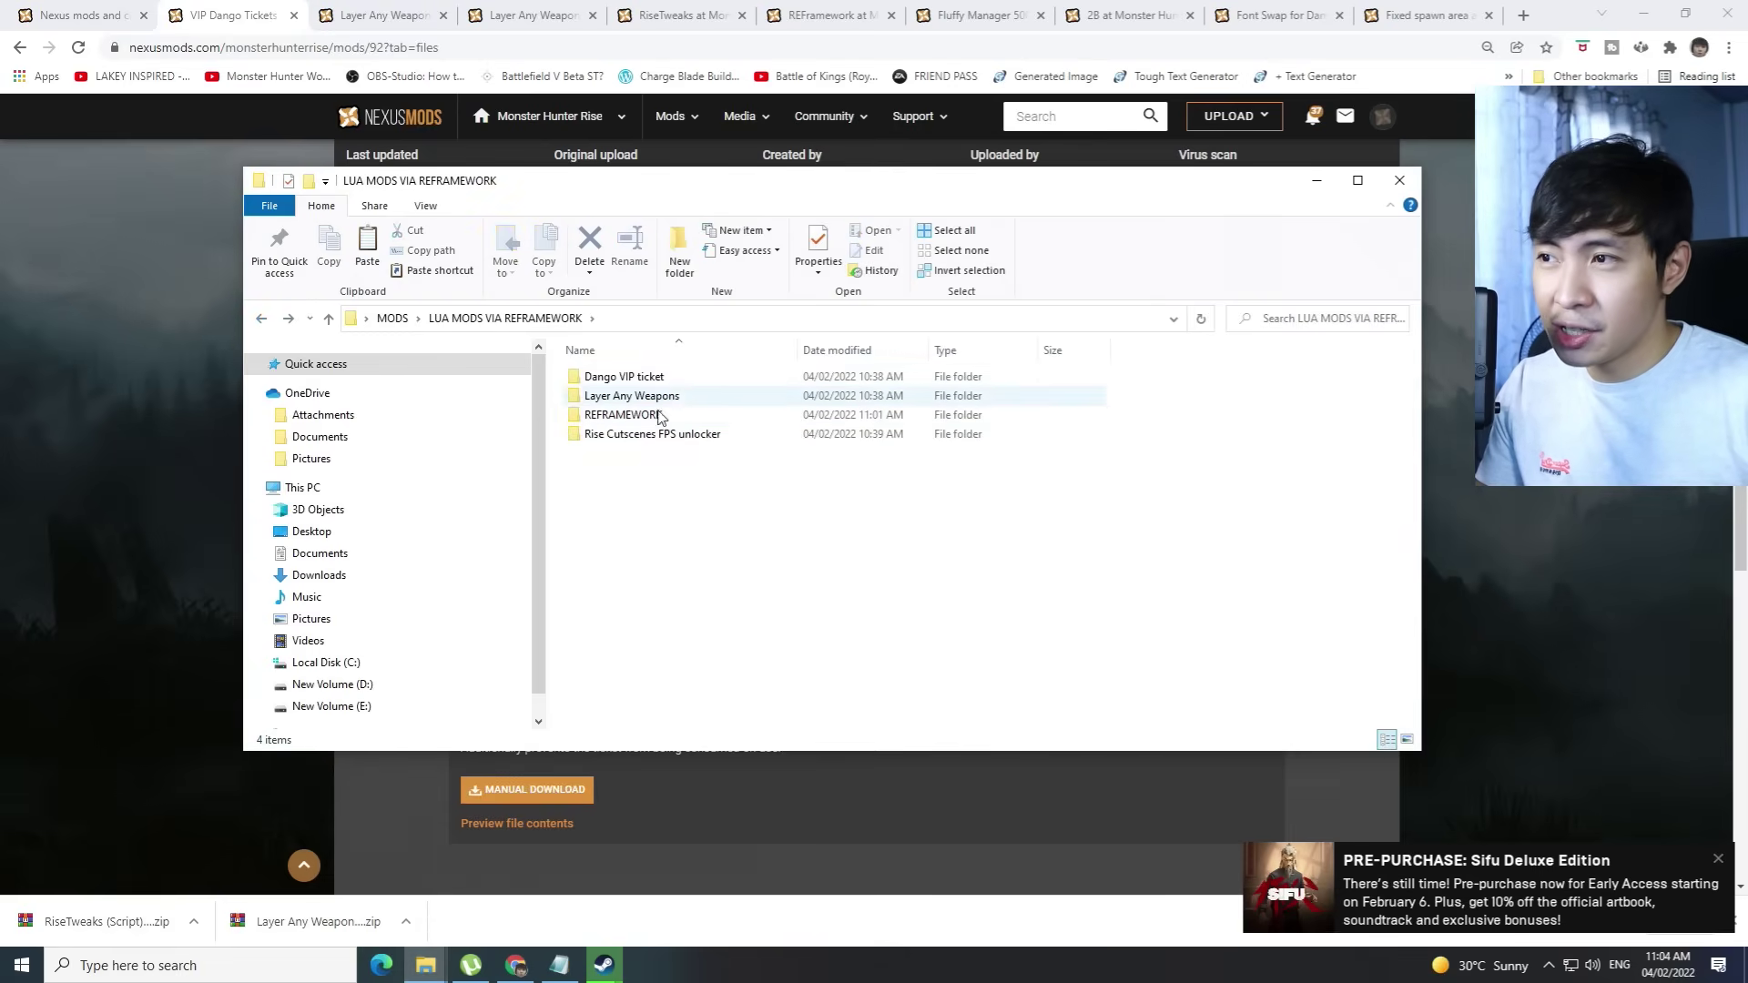
{"action": "double_click", "coordinate": [626, 377]}
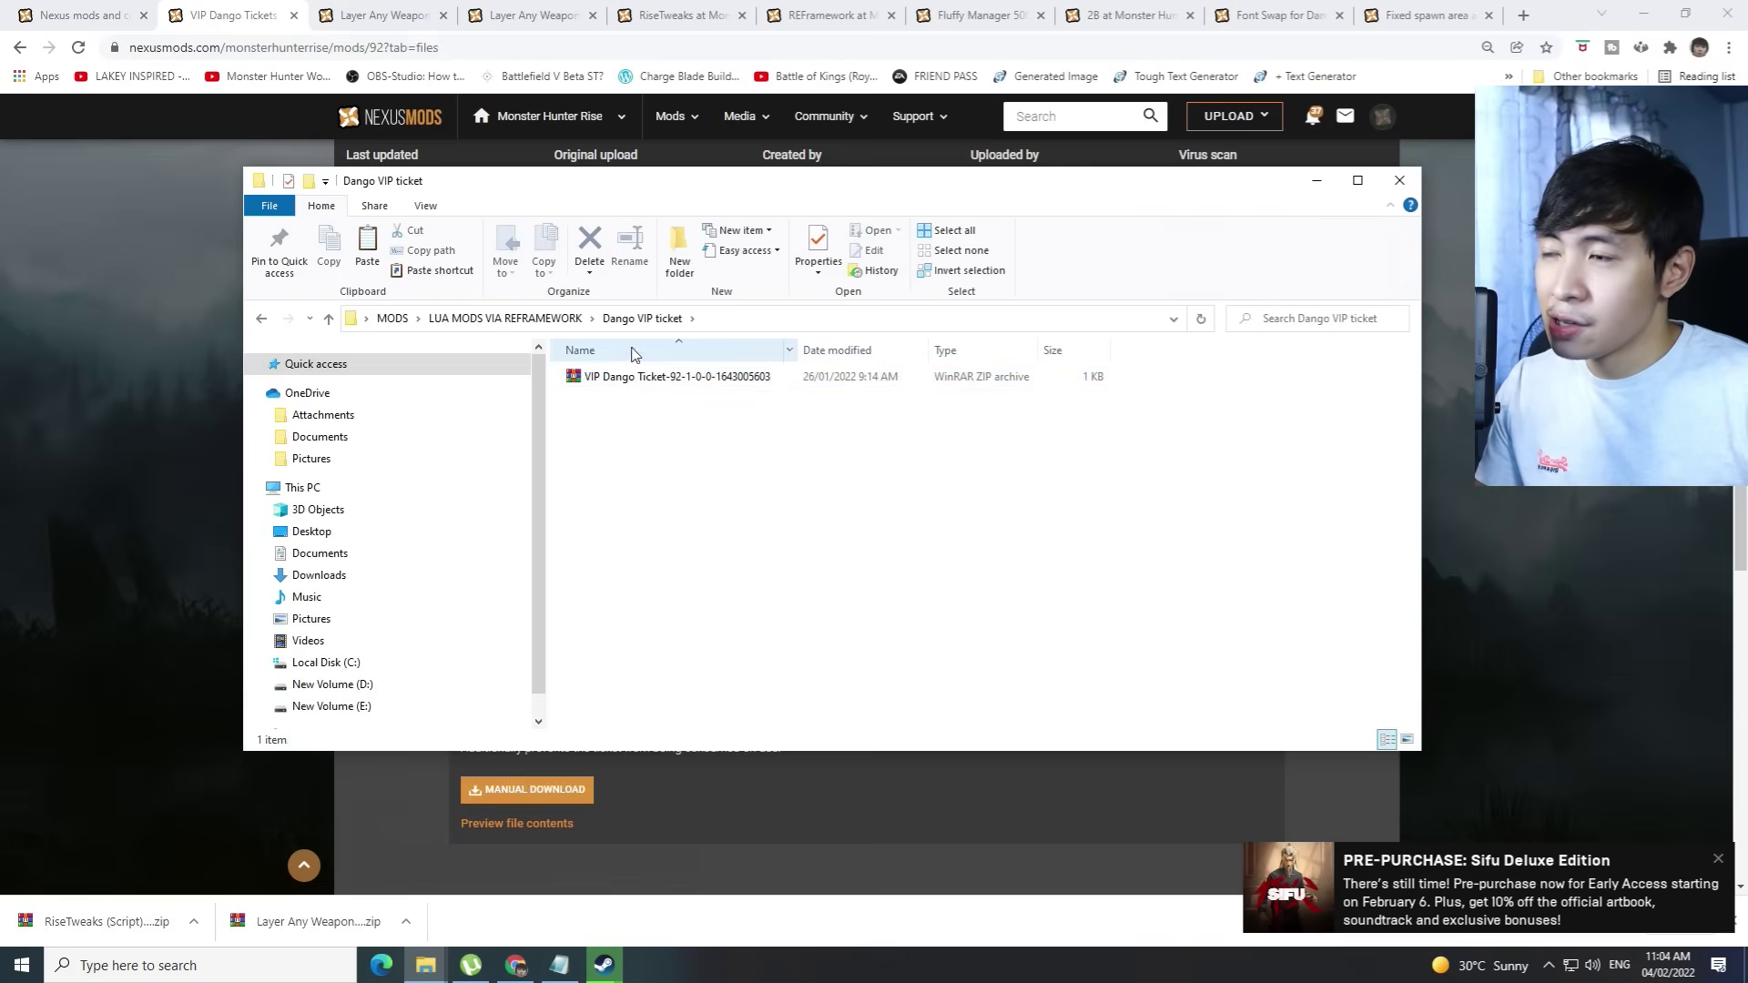
{"action": "right_click", "coordinate": [663, 383]}
{"action": "left_click", "coordinate": [720, 471]}
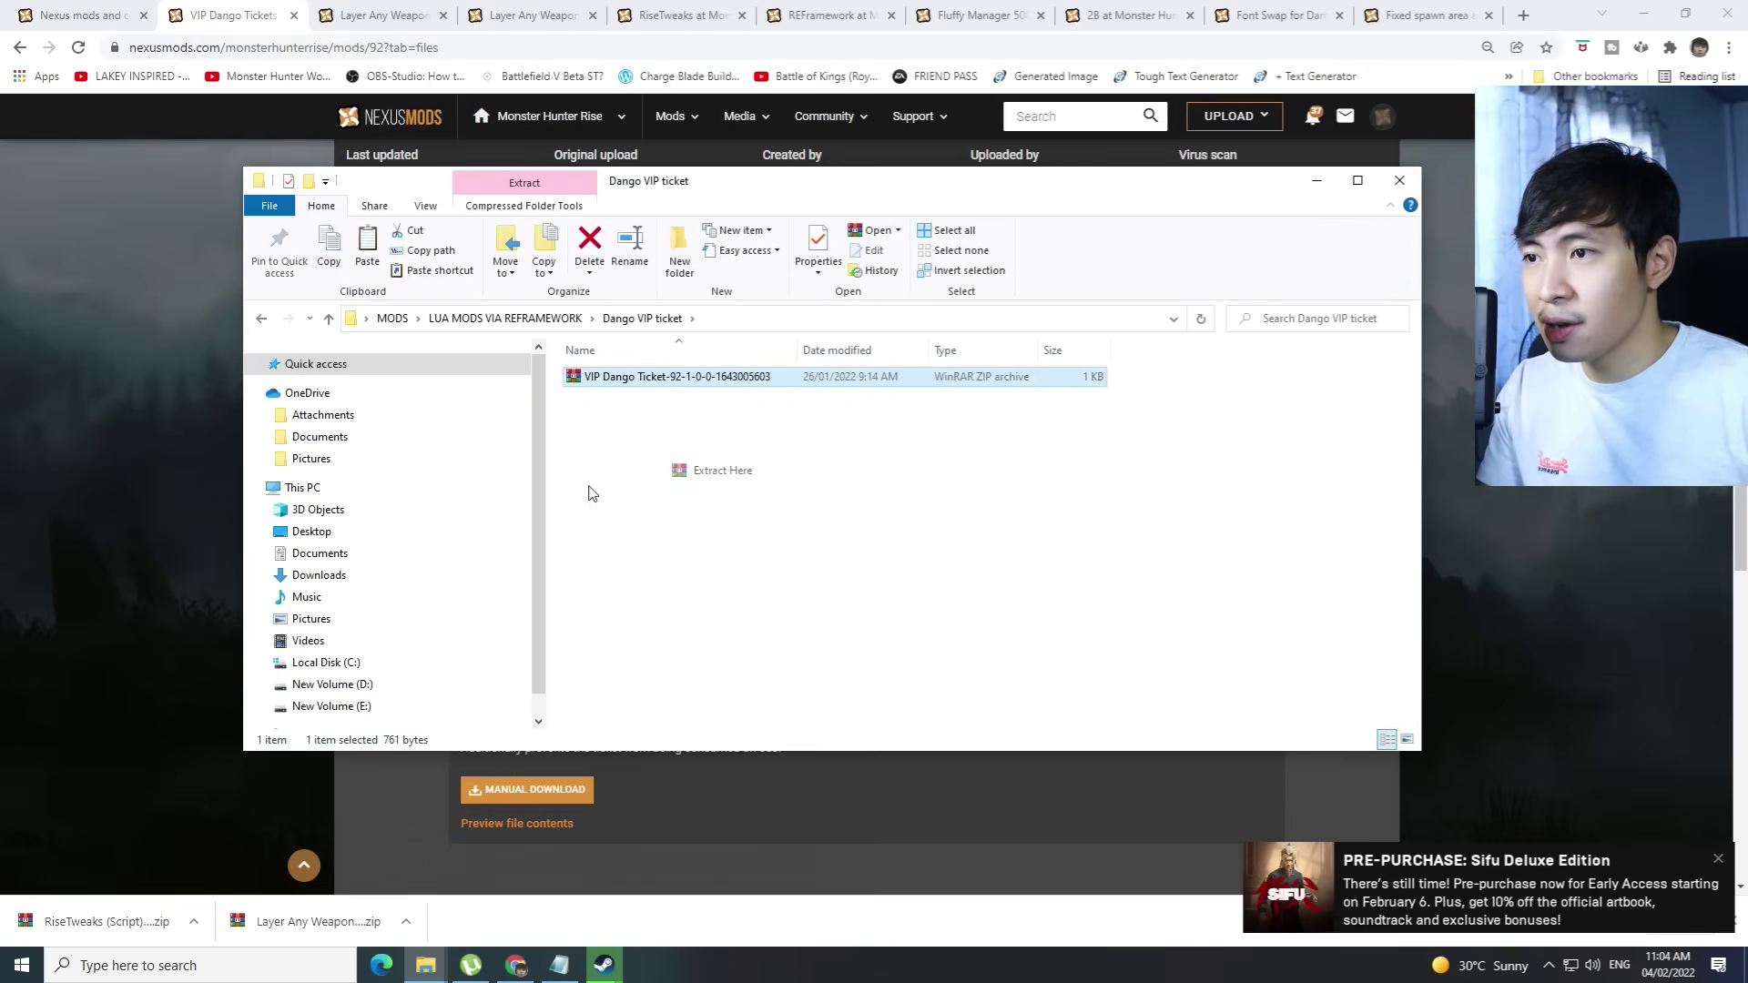
{"action": "left_click", "coordinate": [666, 526]}
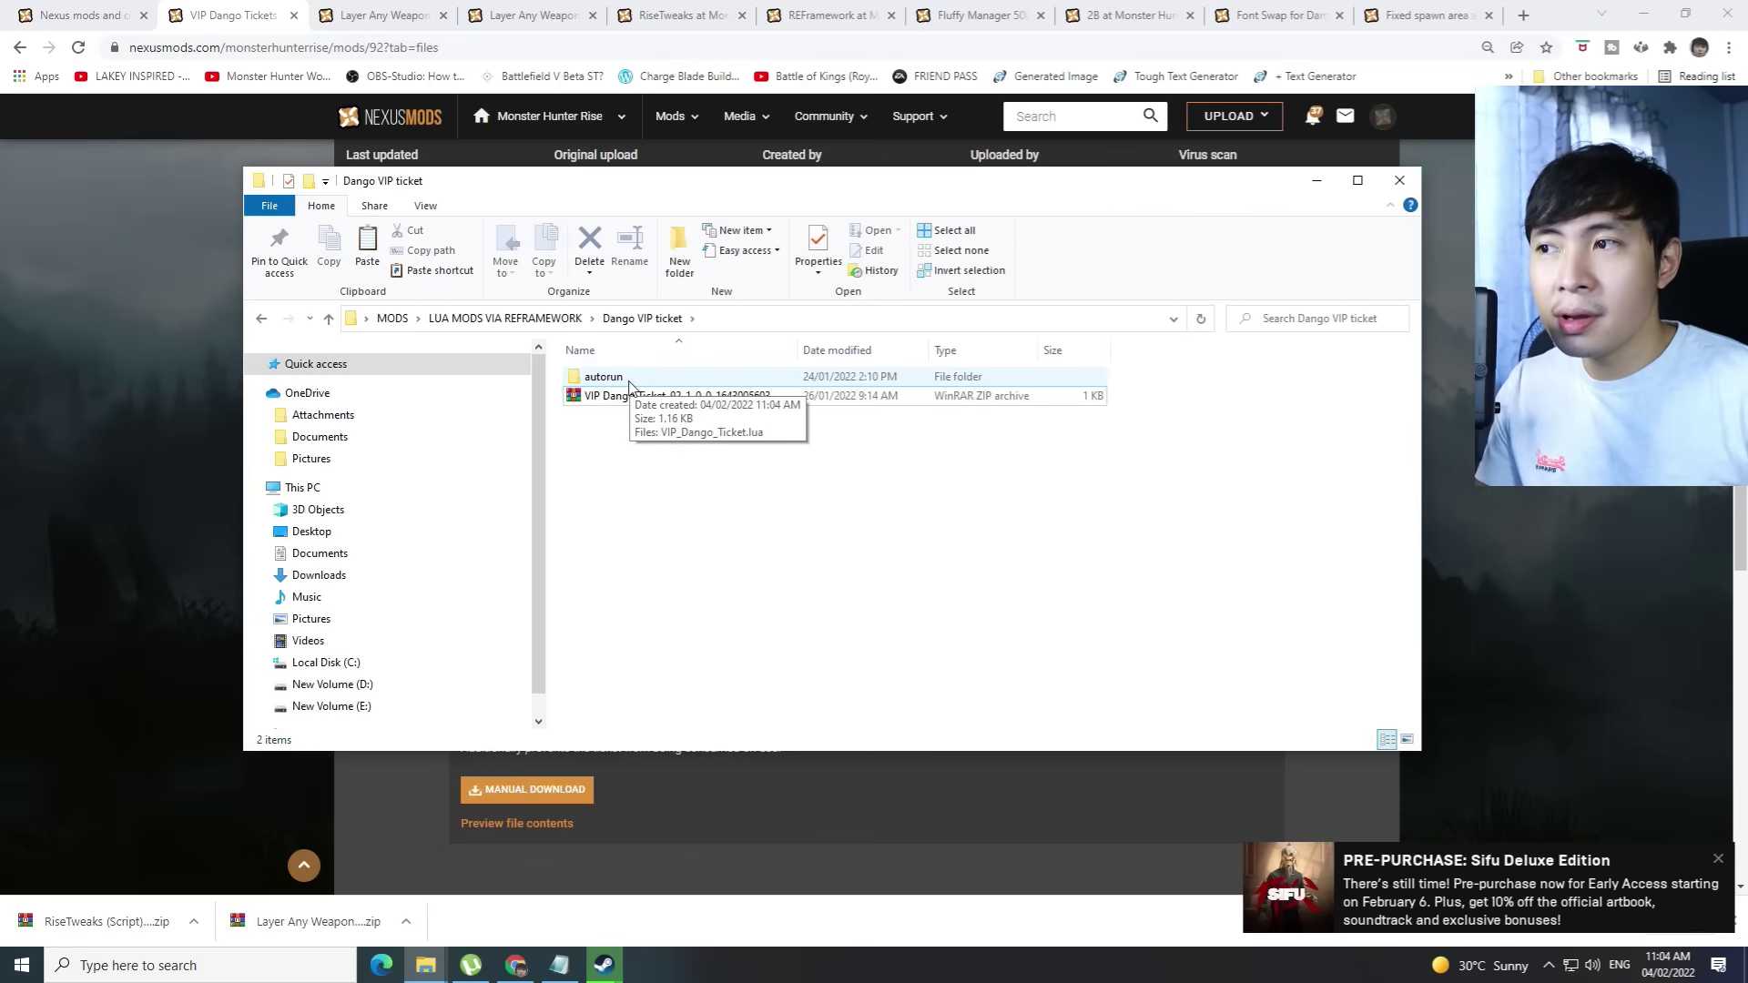
Check the contents of the extracted autorun folder and copy that folder from Dango VIP ticket
{"action": "left_click", "coordinate": [619, 381]}
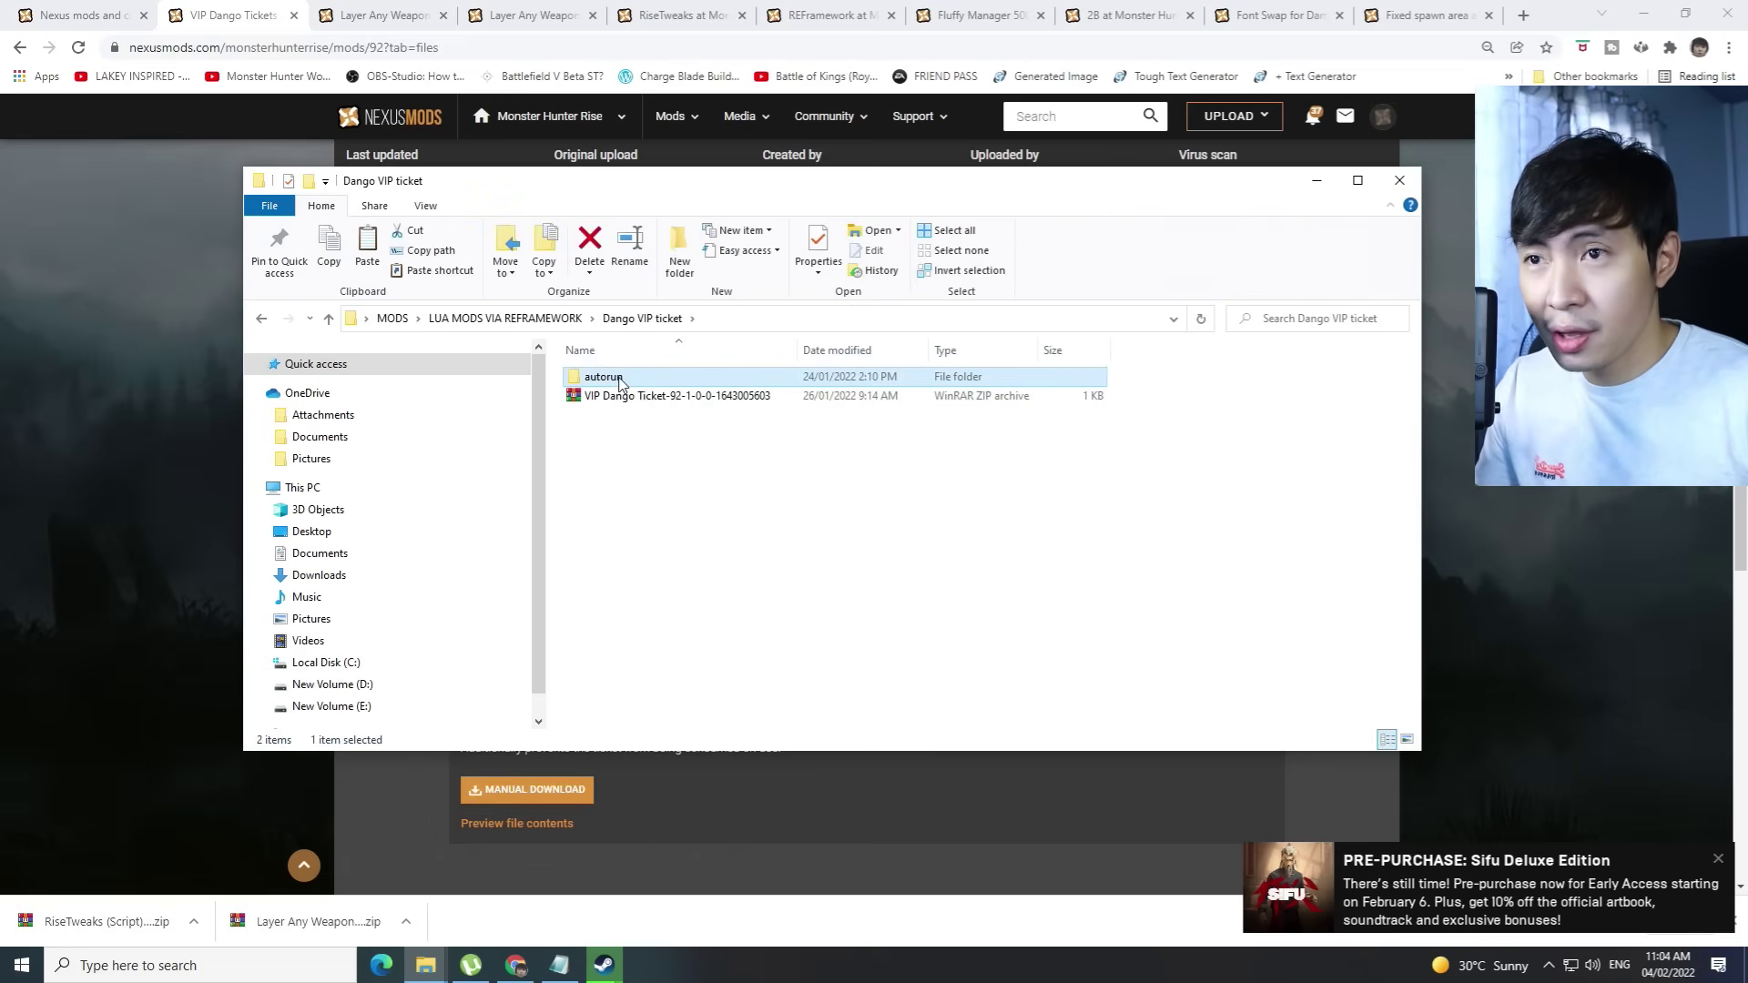
{"action": "double_click", "coordinate": [619, 381]}
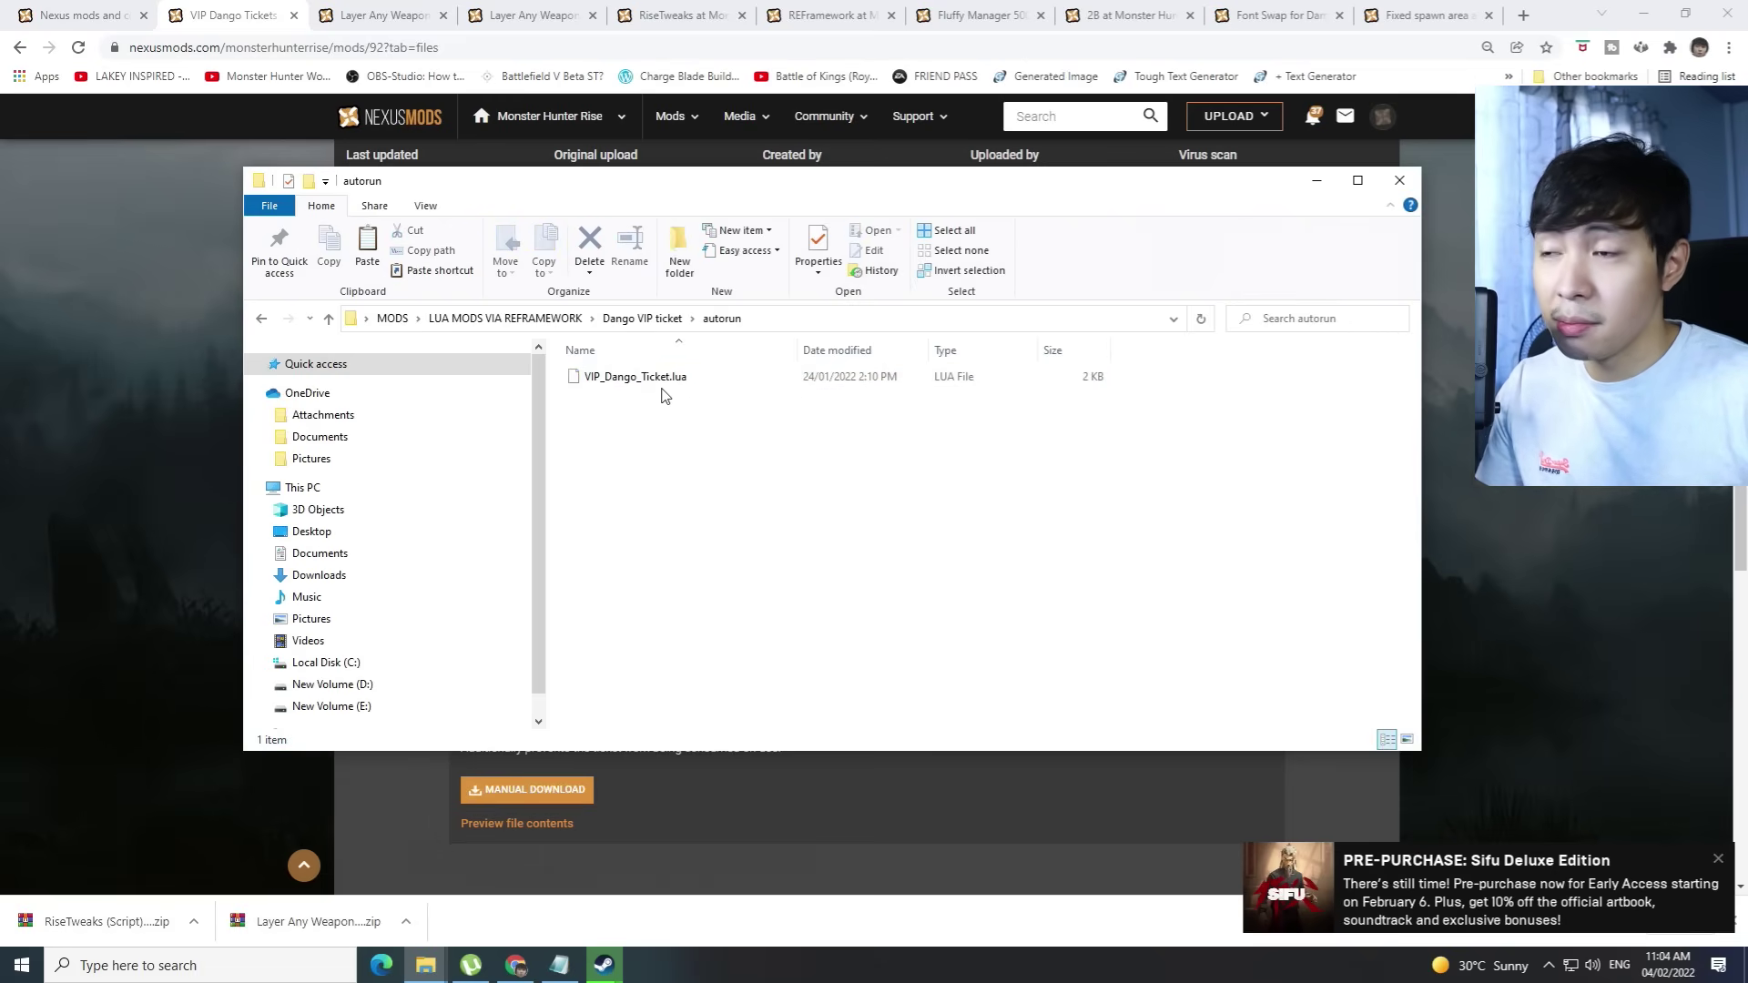
{"action": "key", "text": "alt+Left"}
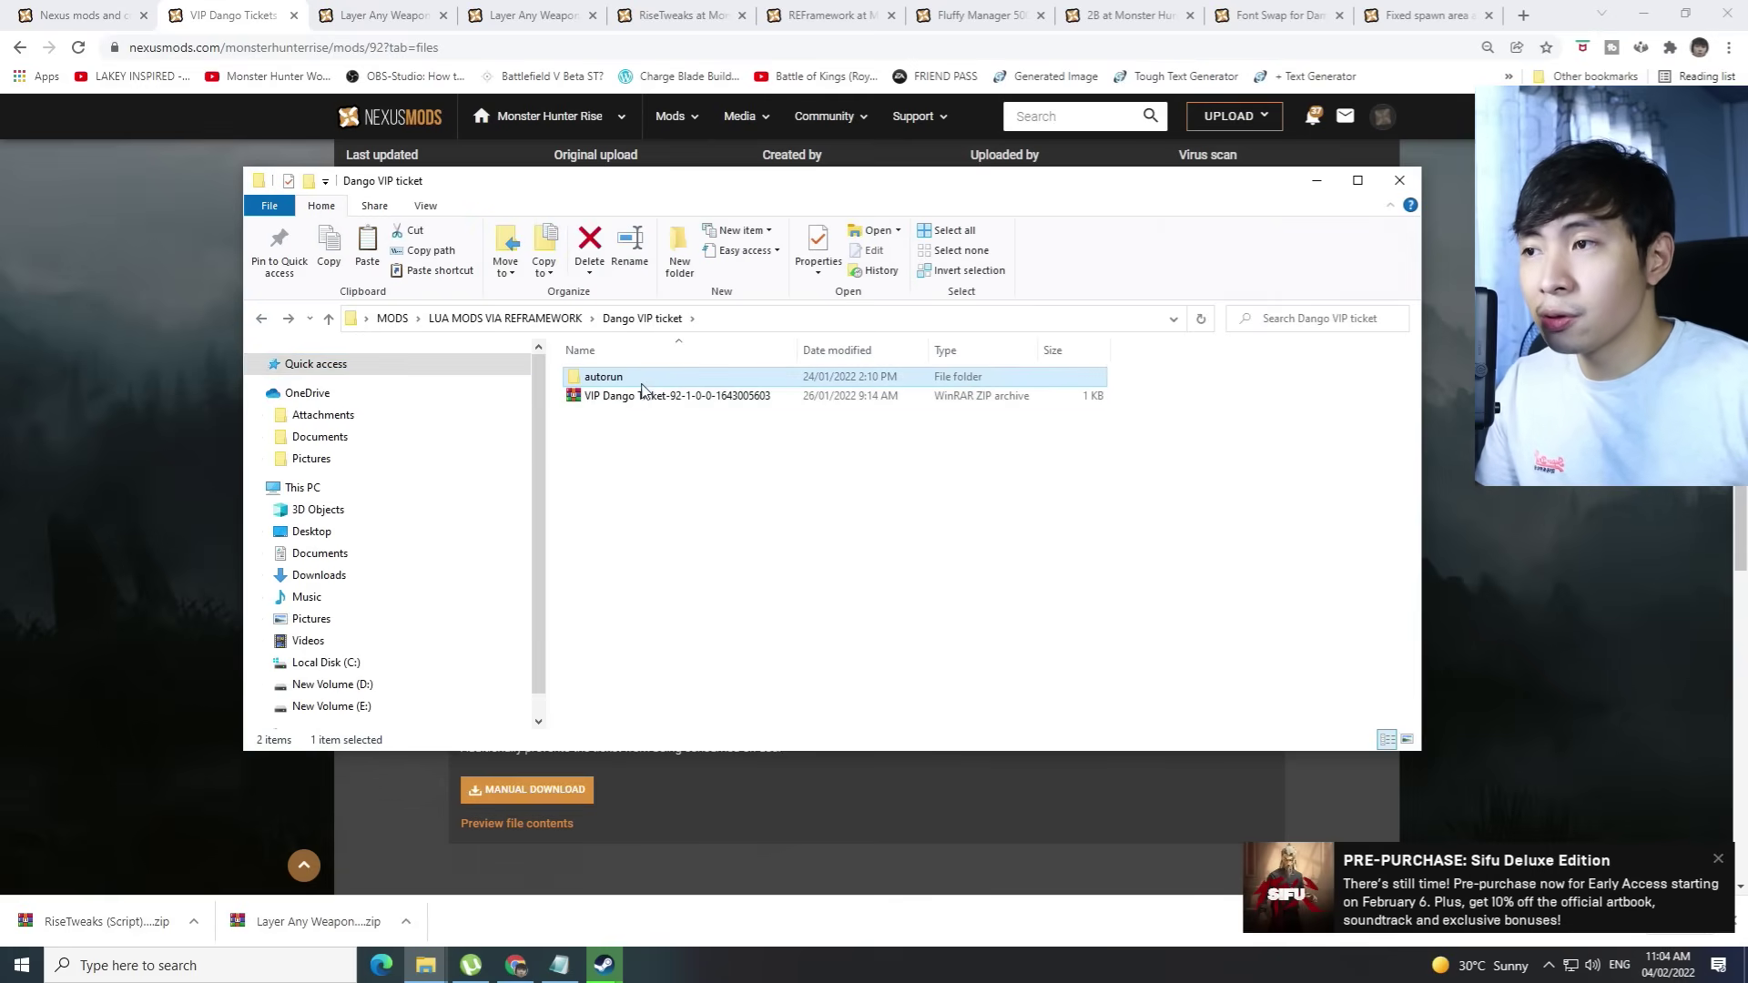
{"action": "right_click", "coordinate": [642, 386]}
{"action": "key", "text": "Escape"}
{"action": "left_click", "coordinate": [701, 576]}
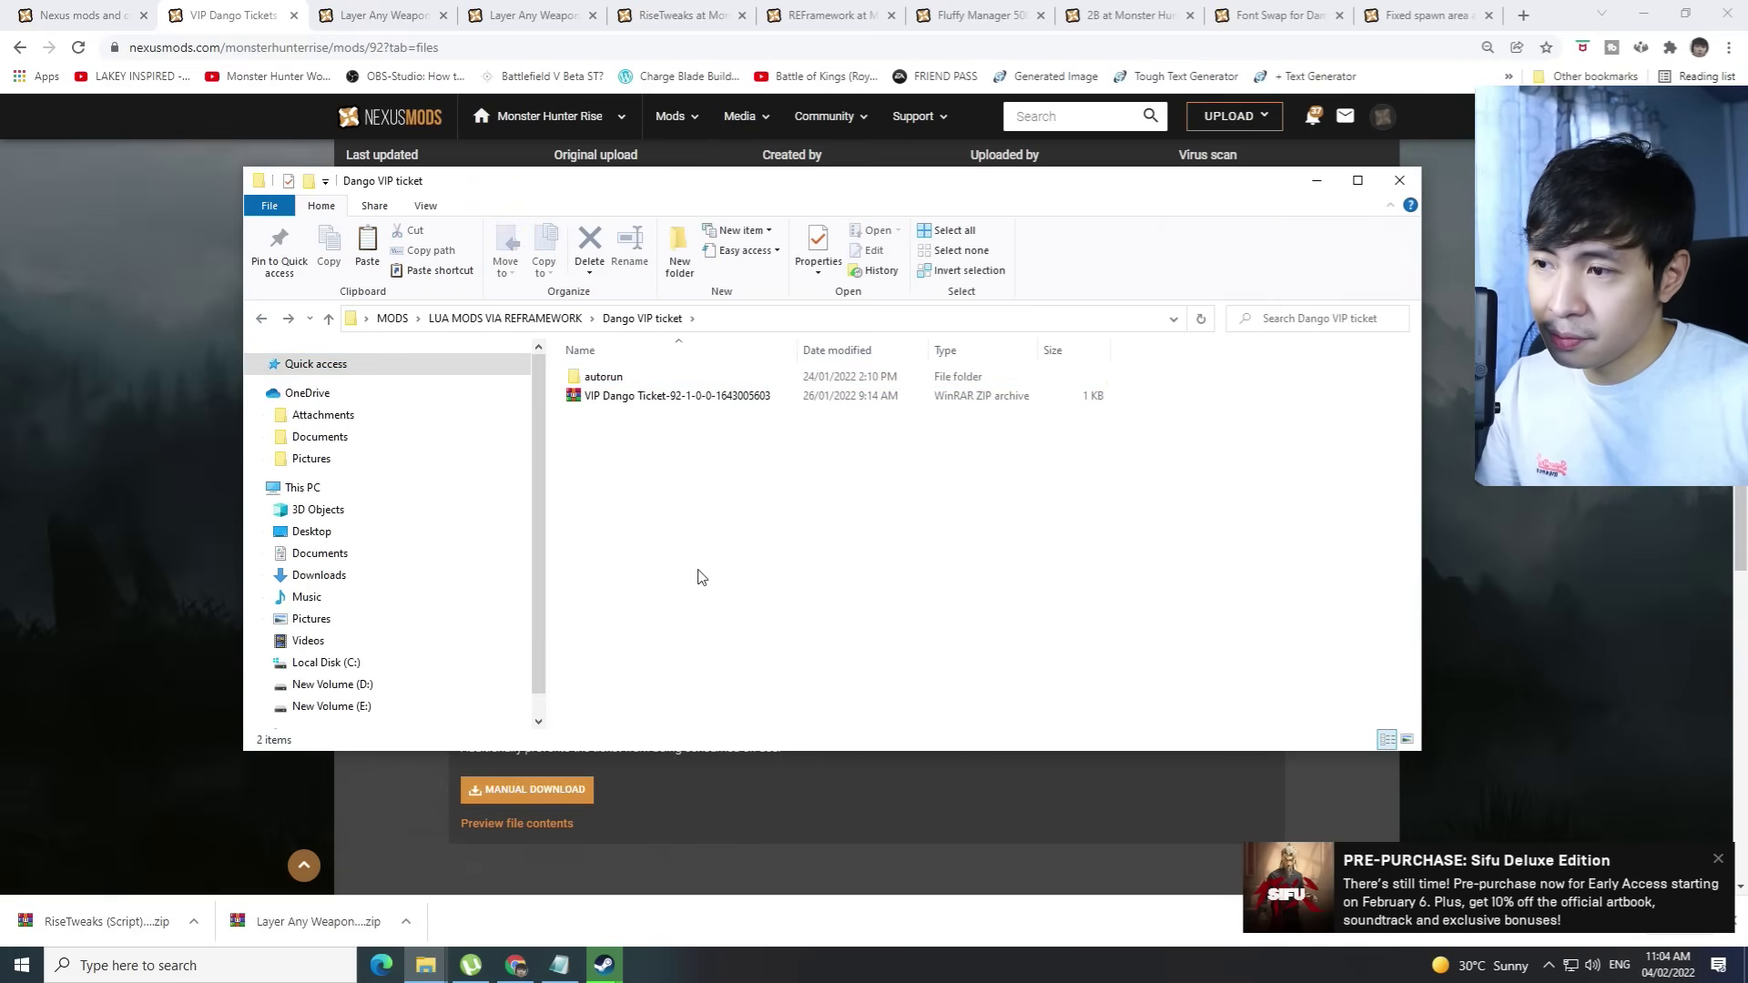
Paste the copied autorun folder into the game's reframework folder, and open autorun to check for VIP_Dango_Ticket.lua
{"action": "mouse_move", "coordinate": [425, 965]}
{"action": "left_click", "coordinate": [648, 918]}
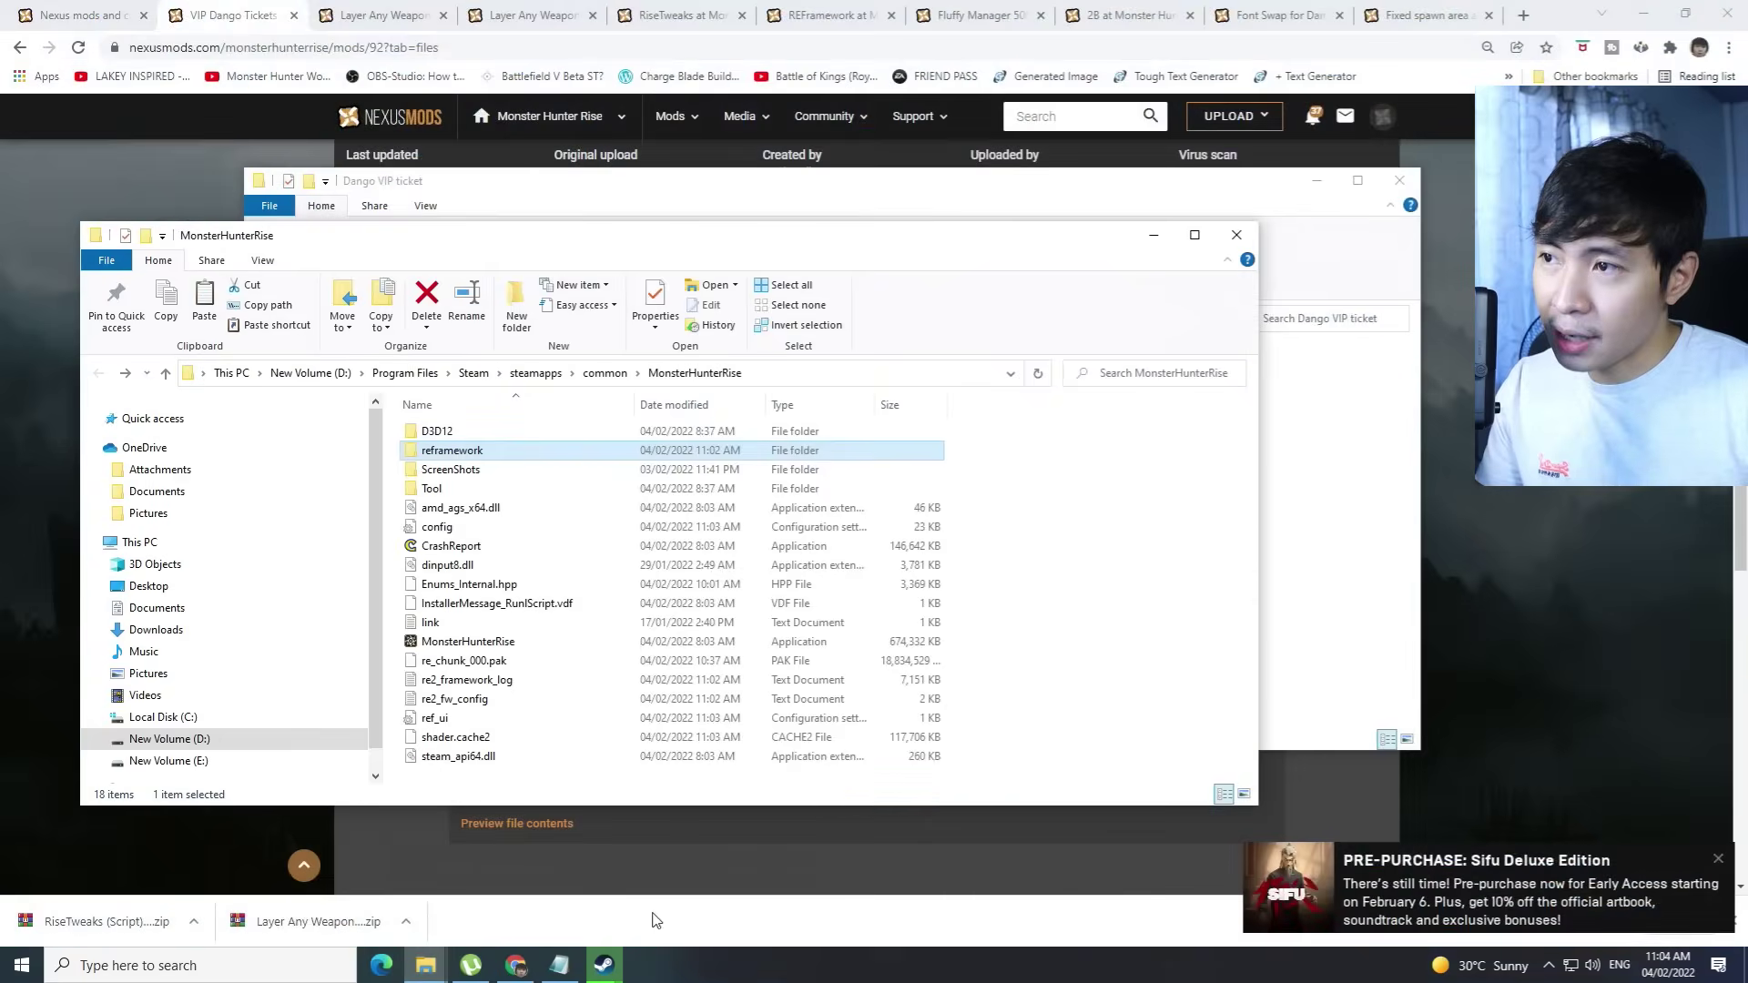
{"action": "left_click_drag", "start_coordinate": [764, 239], "coordinate": [887, 189]}
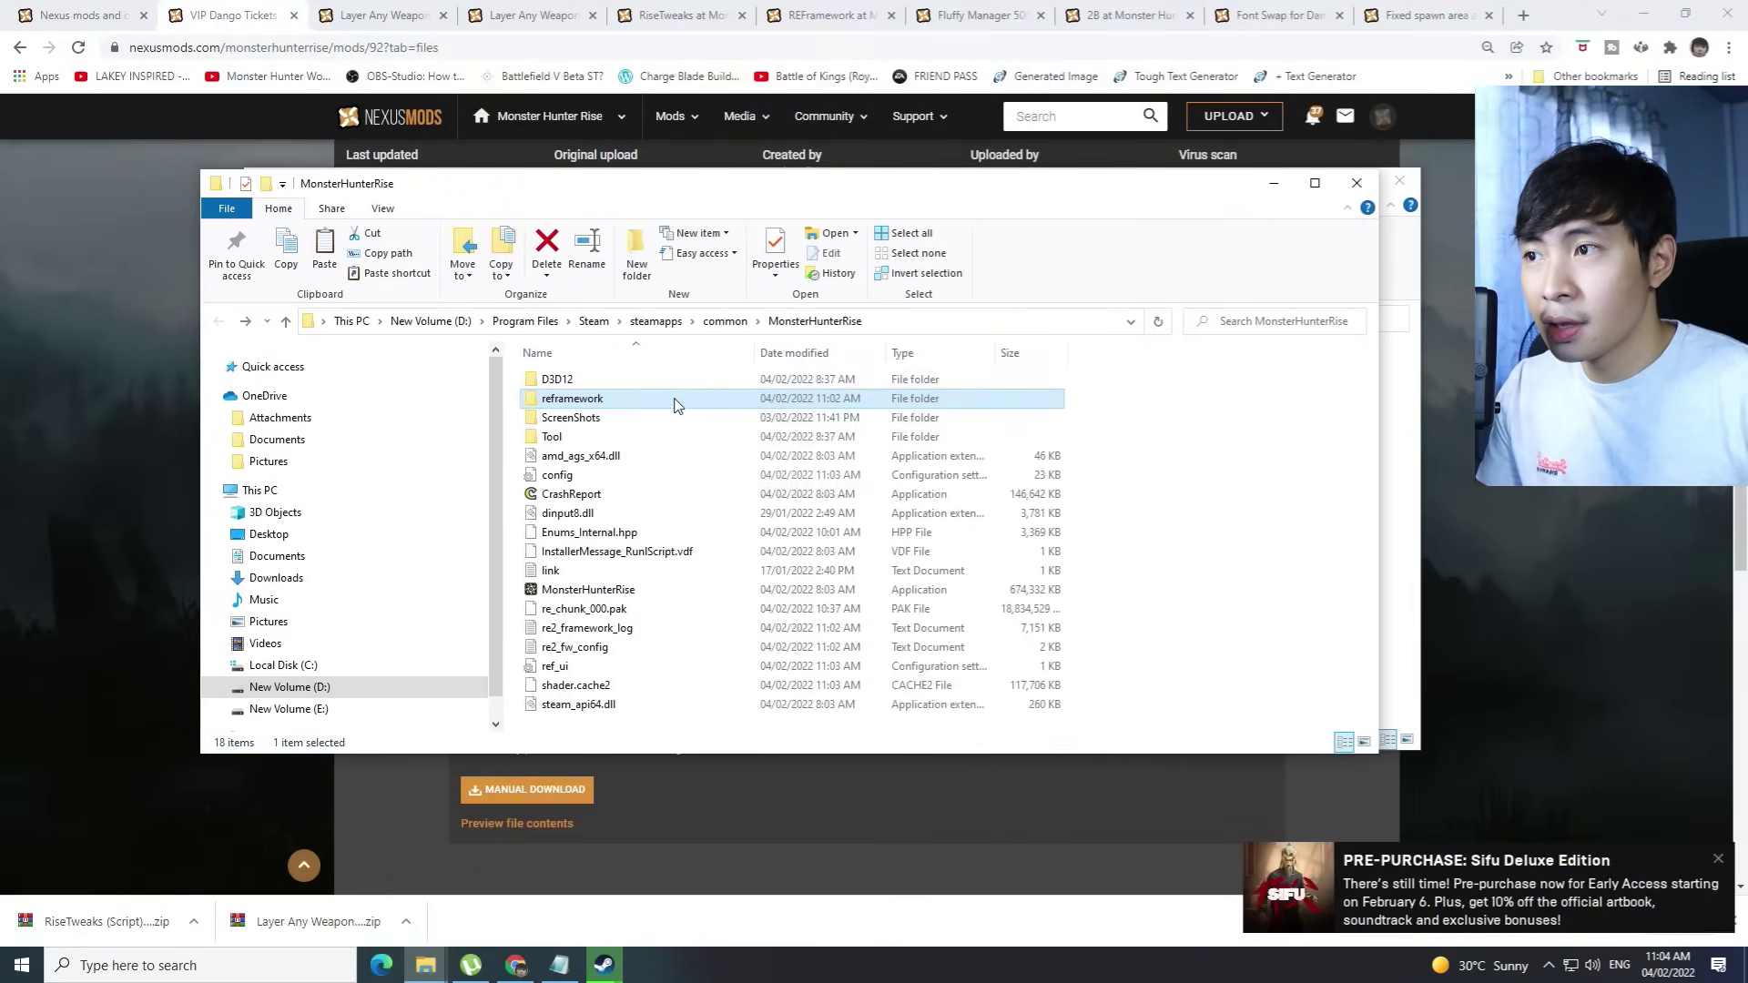
{"action": "double_click", "coordinate": [662, 402]}
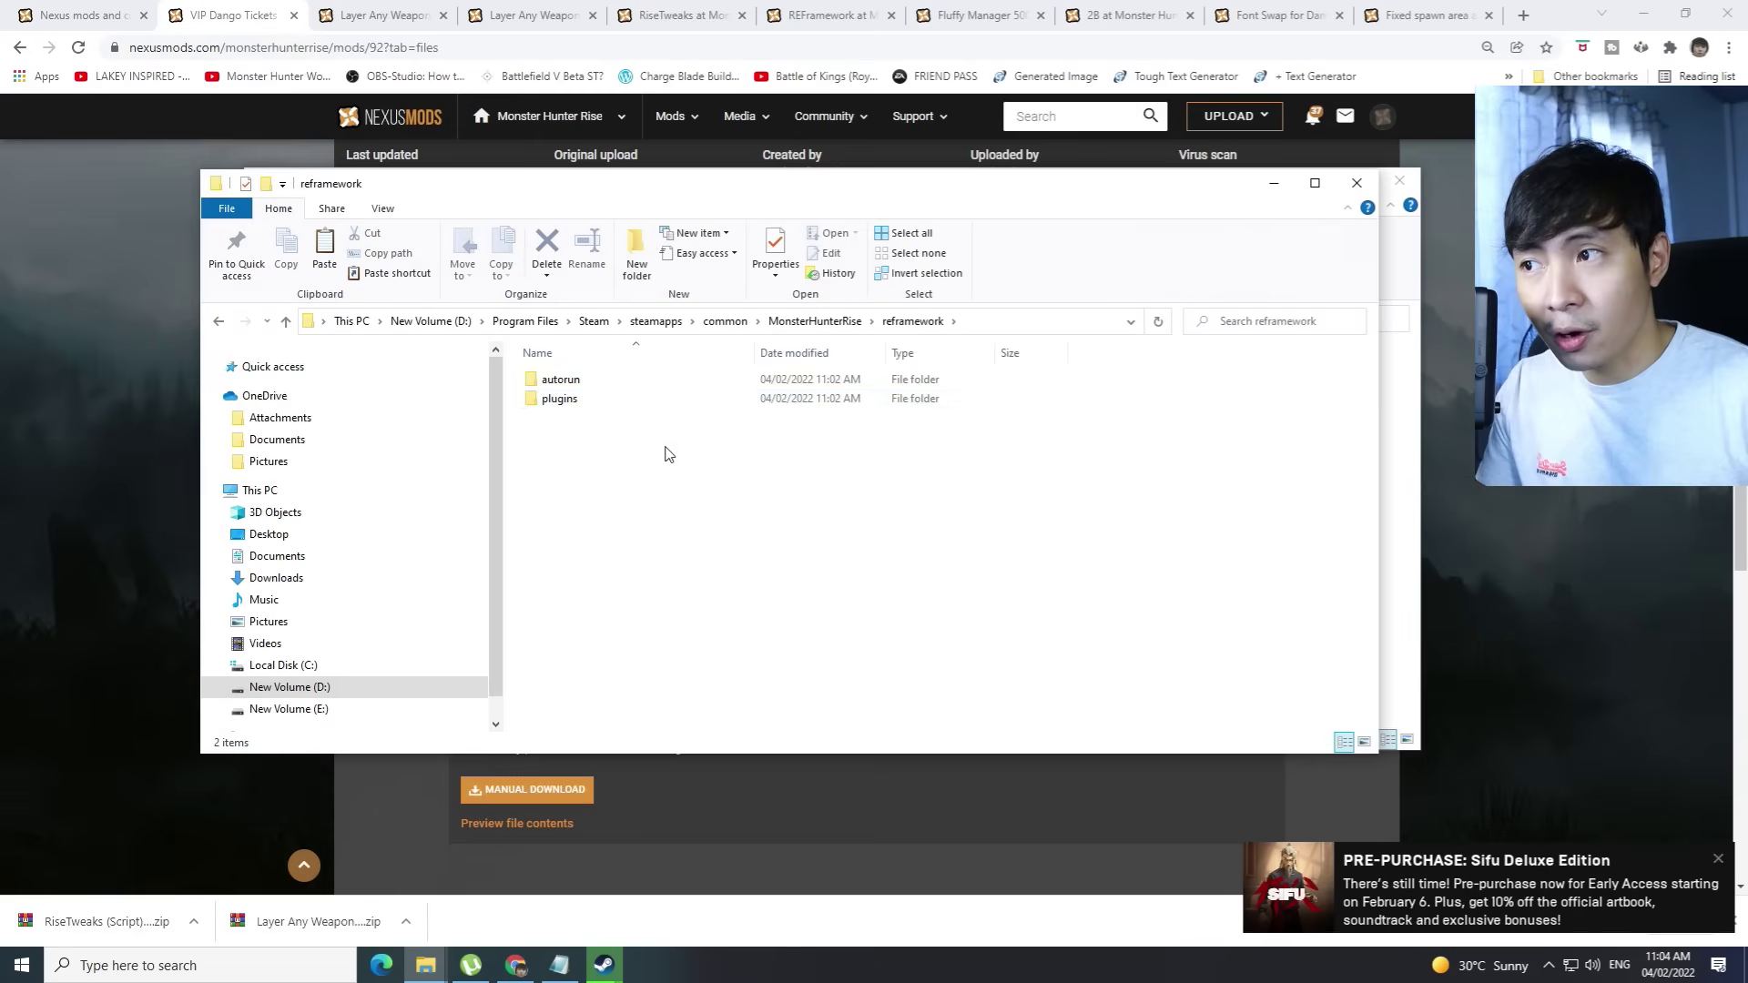
{"action": "right_click", "coordinate": [608, 525]}
{"action": "left_click", "coordinate": [671, 657]}
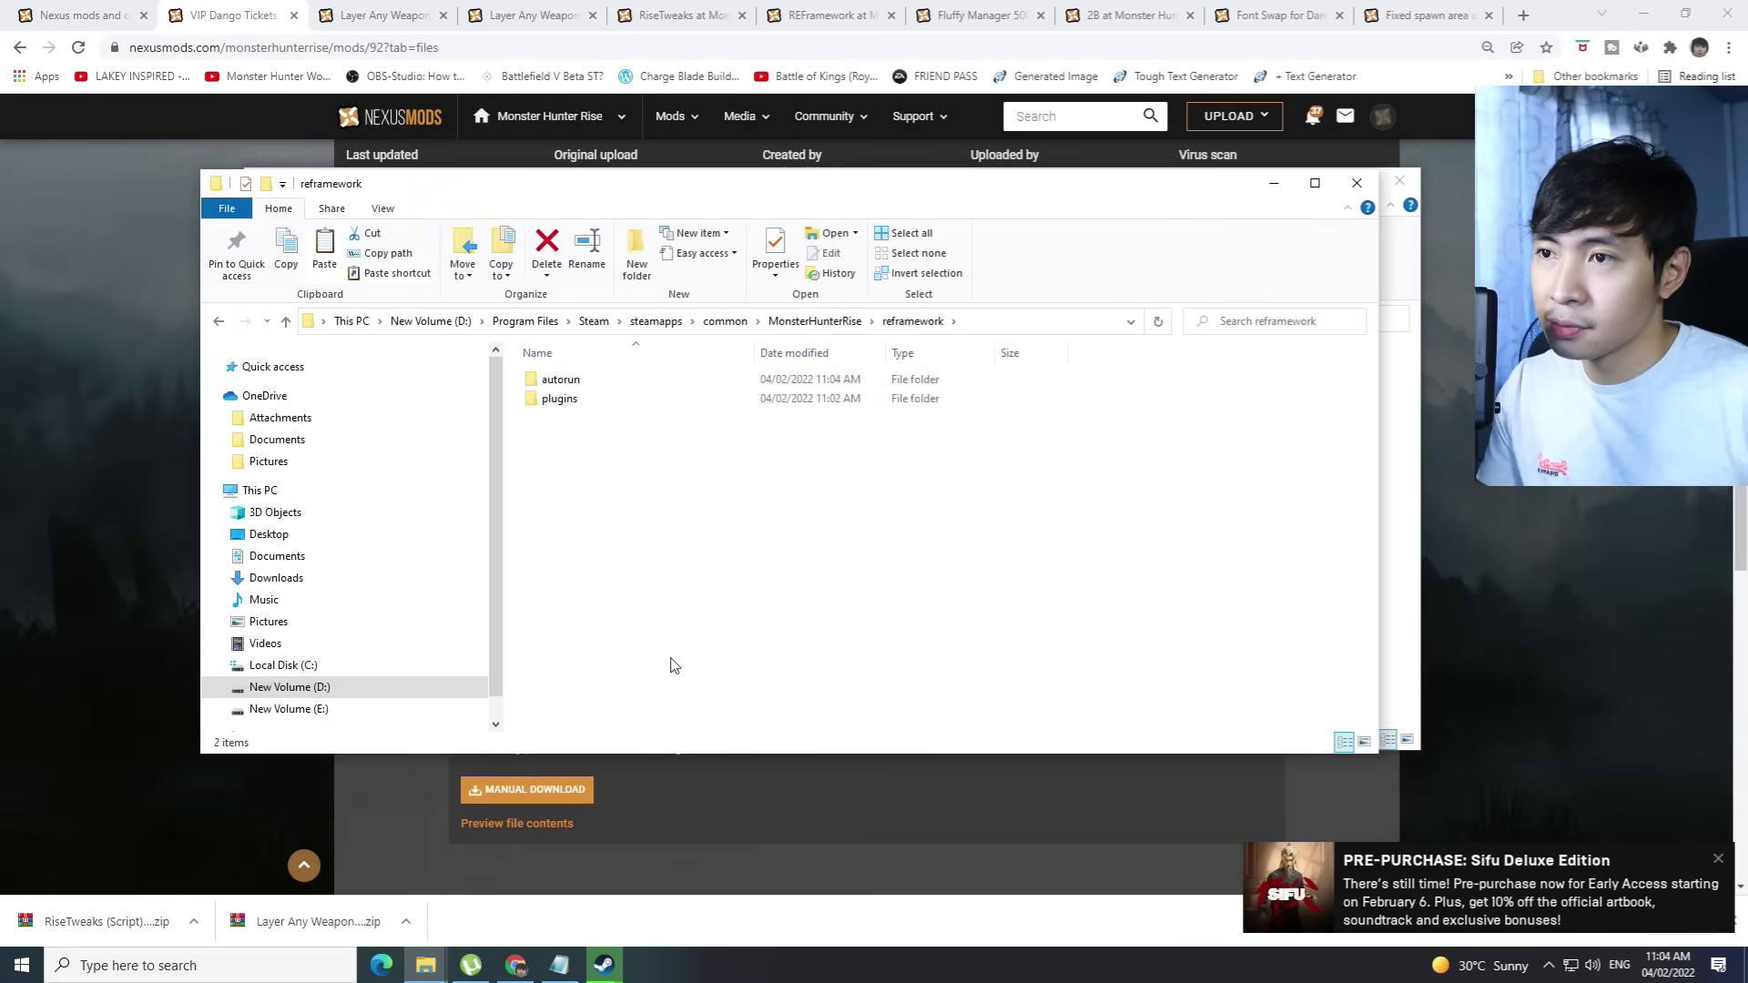
{"action": "double_click", "coordinate": [590, 381]}
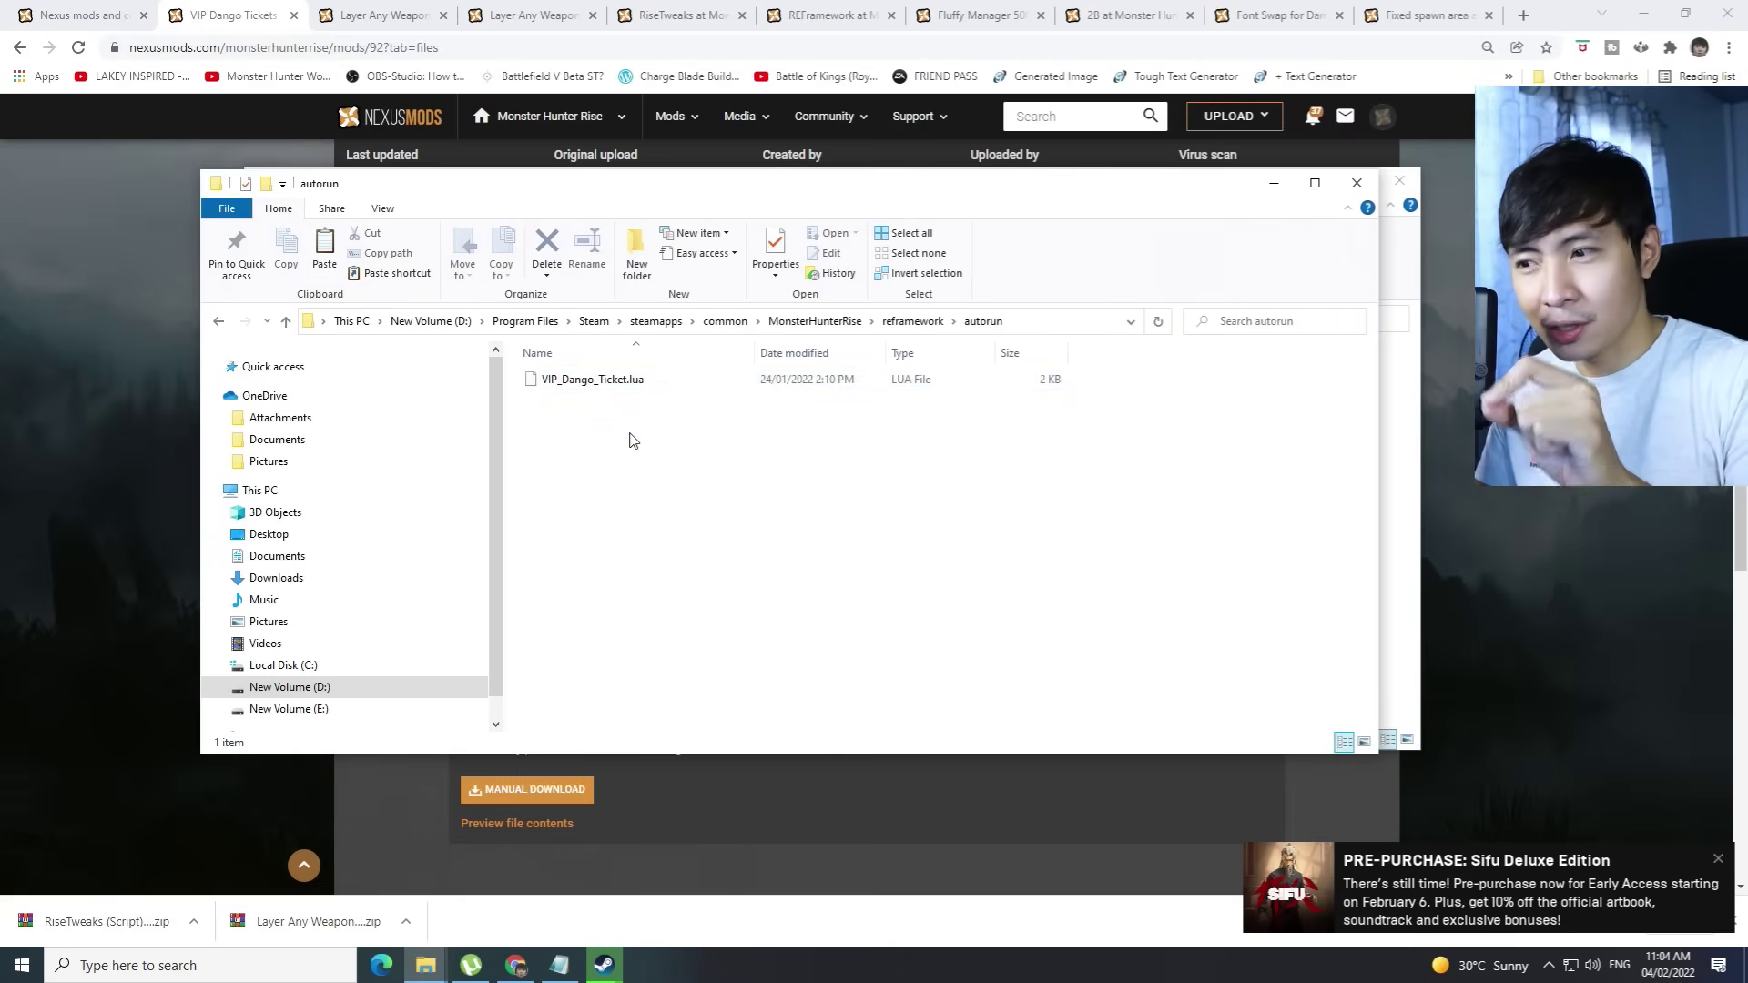
Switch to Monster Hunter Rise to test a Dango Ticket on Dango Set 01 in the Canteen, and toggle the REFramework menu
{"action": "mouse_move", "coordinate": [603, 965]}
{"action": "left_click", "coordinate": [499, 854]}
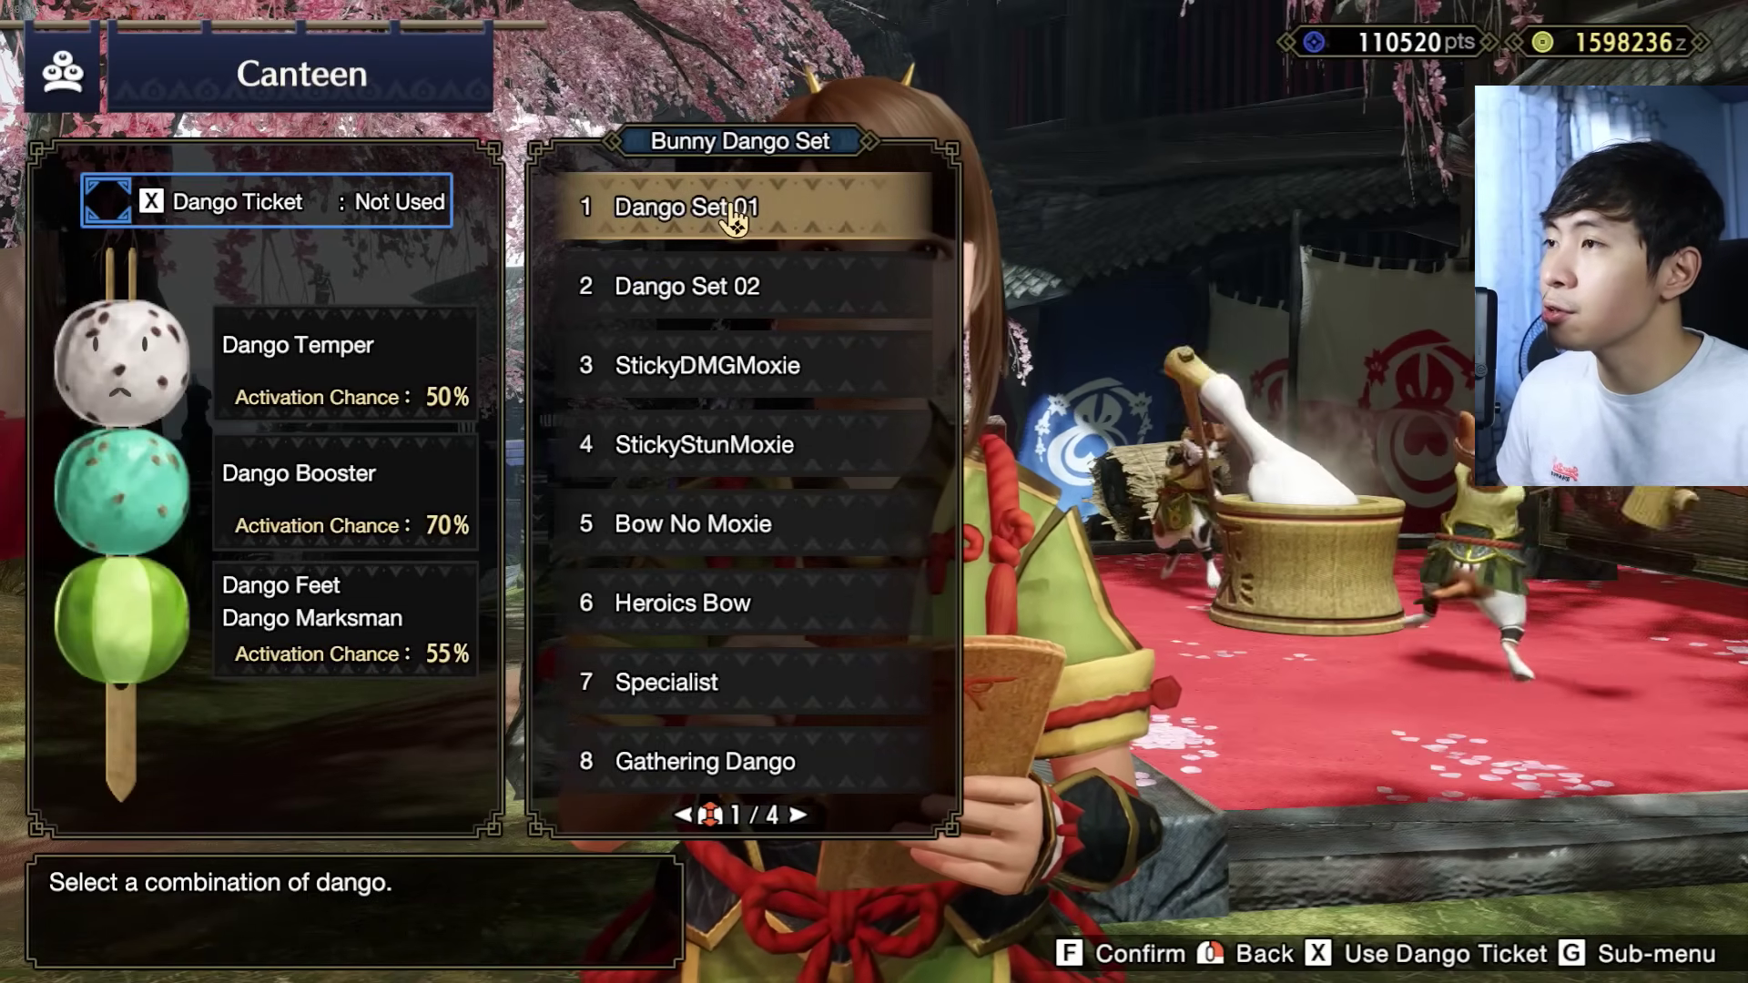
{"action": "key", "text": "x"}
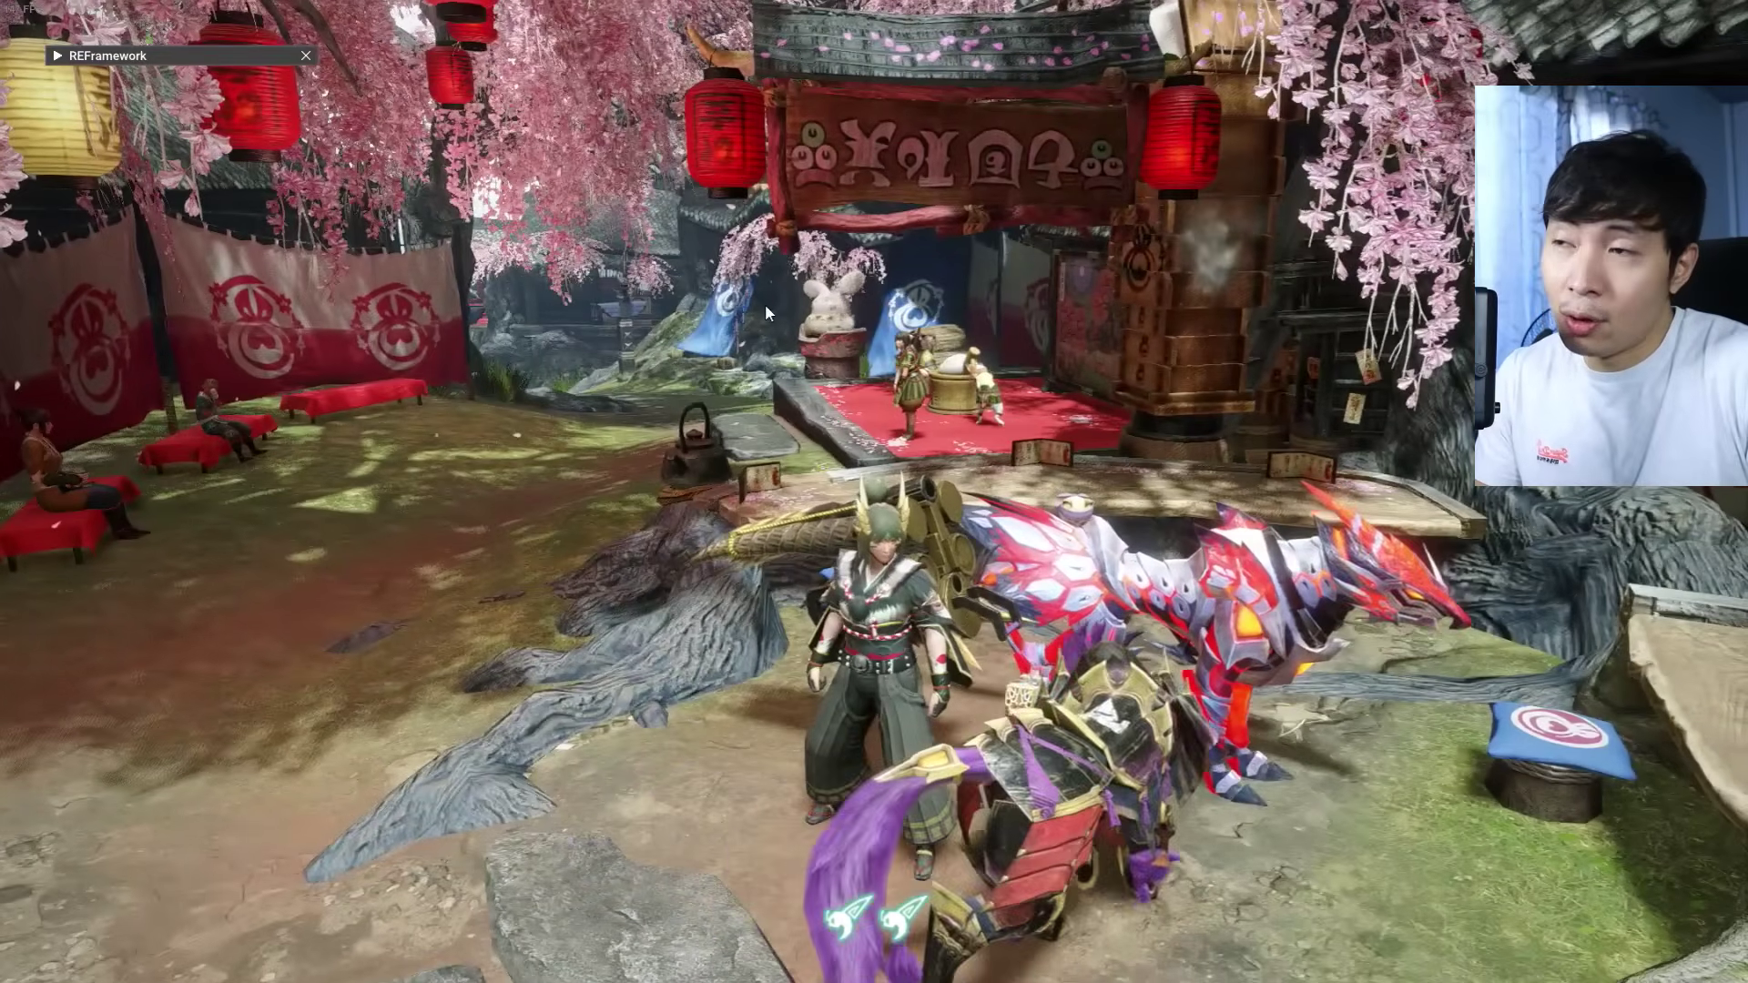
{"action": "key", "text": "Insert"}
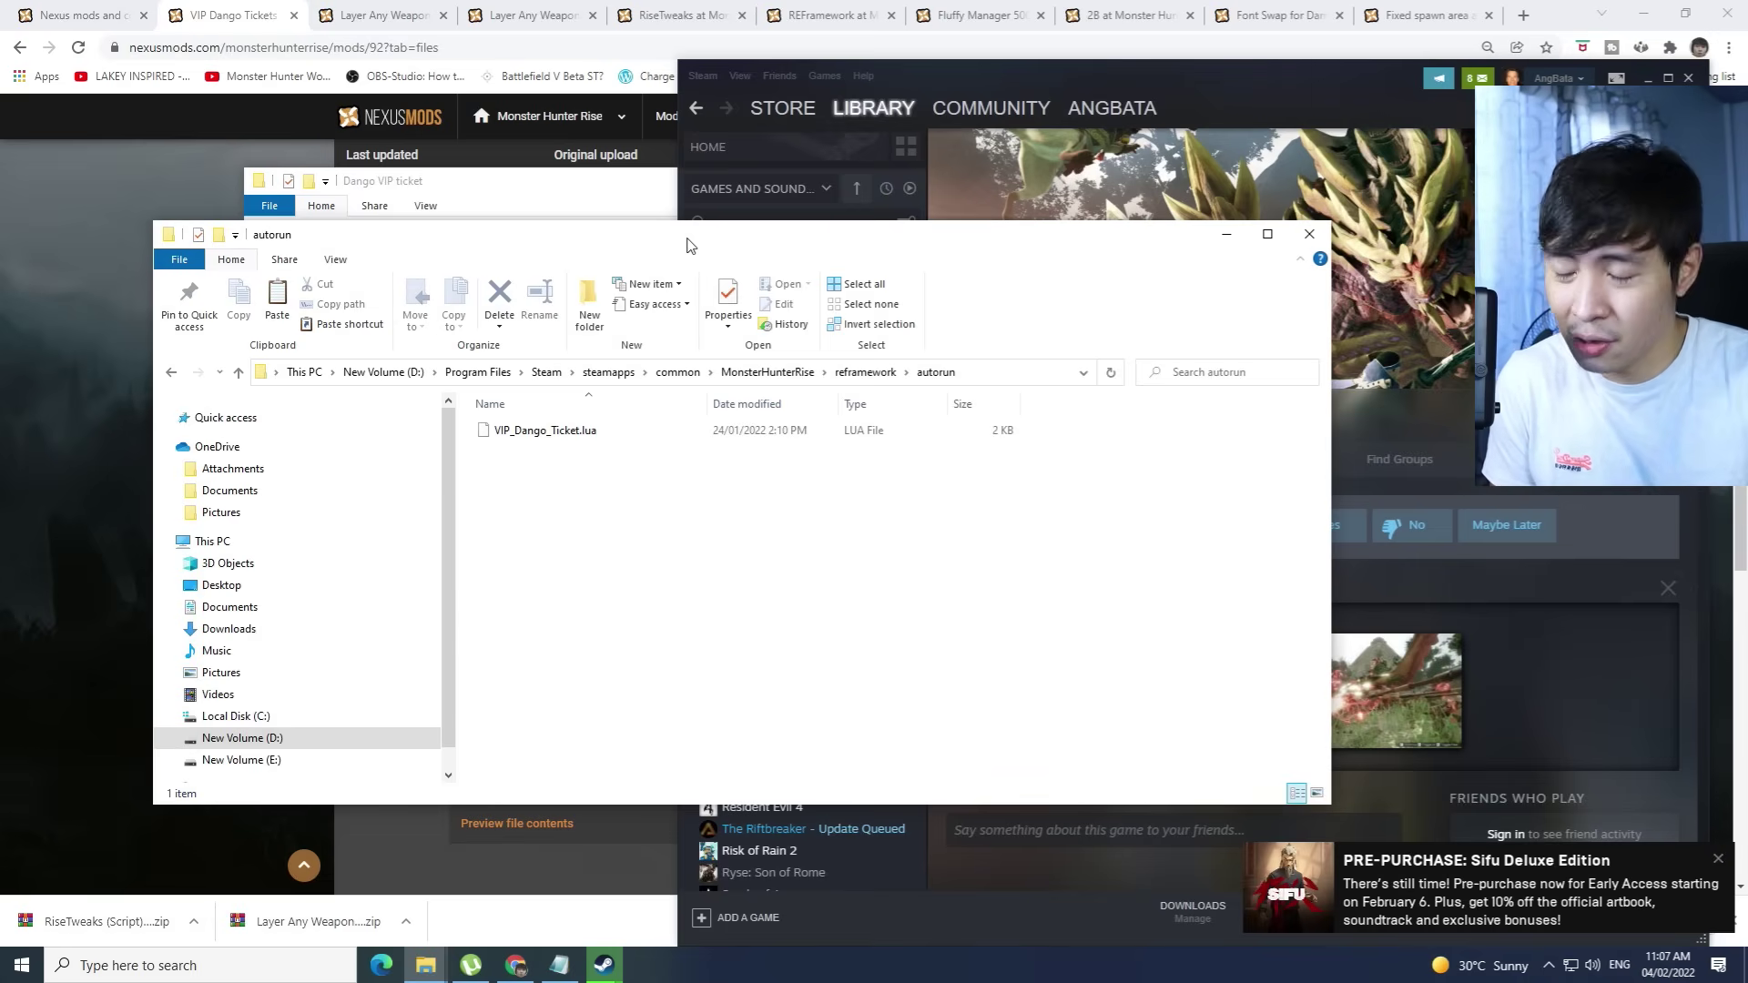
Arrange the game's autorun folder and the mods window side by side, and return the latter to LUA MODS VIA REFRAMEWORK
{"action": "left_click_drag", "start_coordinate": [769, 234], "coordinate": [608, 312]}
{"action": "left_click_drag", "start_coordinate": [492, 188], "coordinate": [842, 209]}
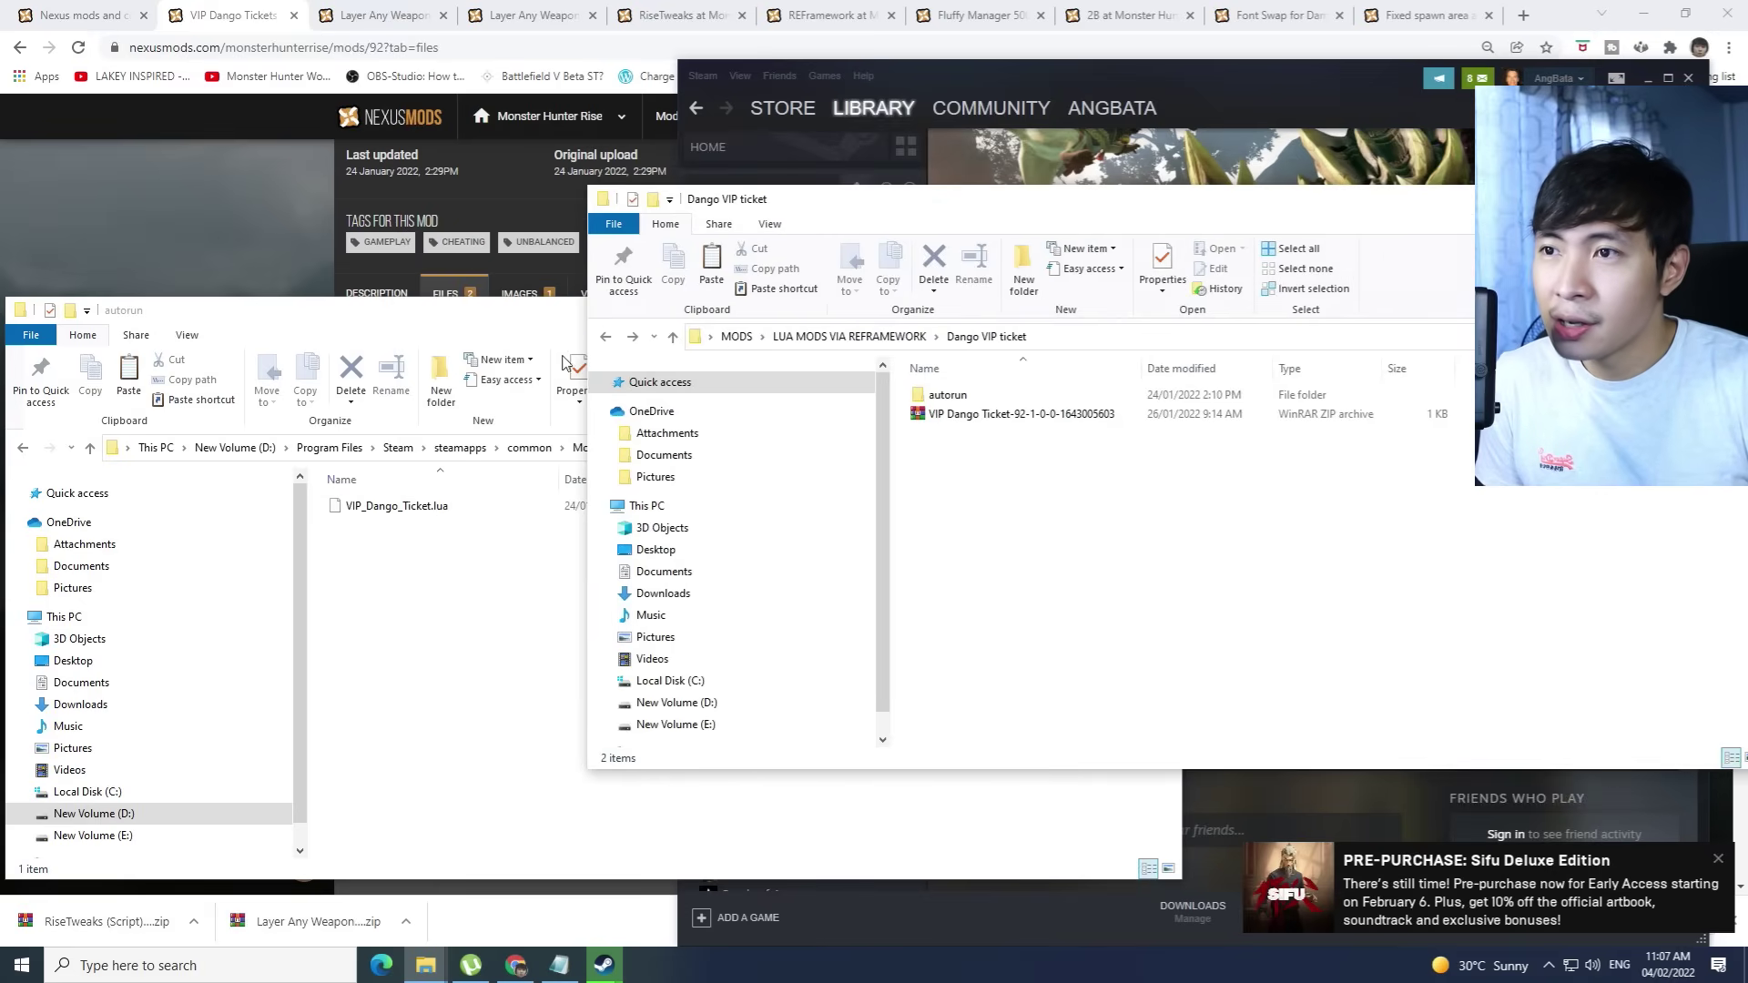
{"action": "left_click", "coordinate": [606, 338]}
{"action": "left_click_drag", "start_coordinate": [1071, 211], "coordinate": [1058, 176]}
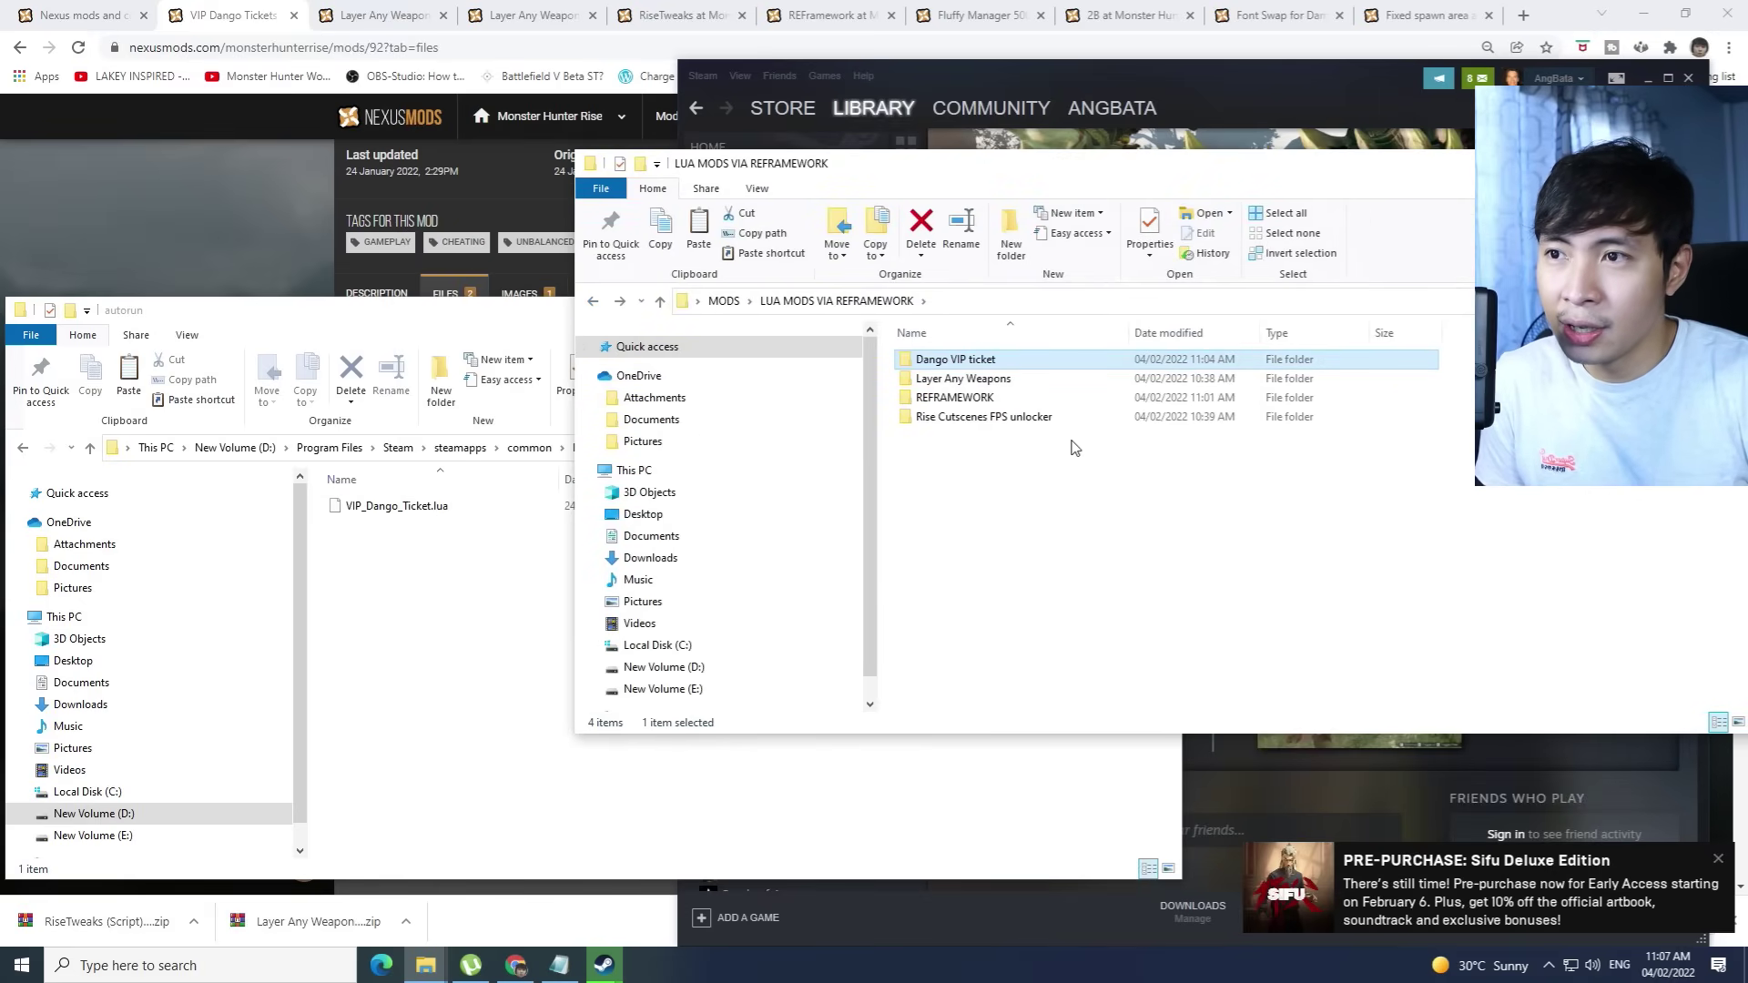
Extract the Layer Any Weapon archive in place within the Layer Any Weapons folder
{"action": "double_click", "coordinate": [985, 380]}
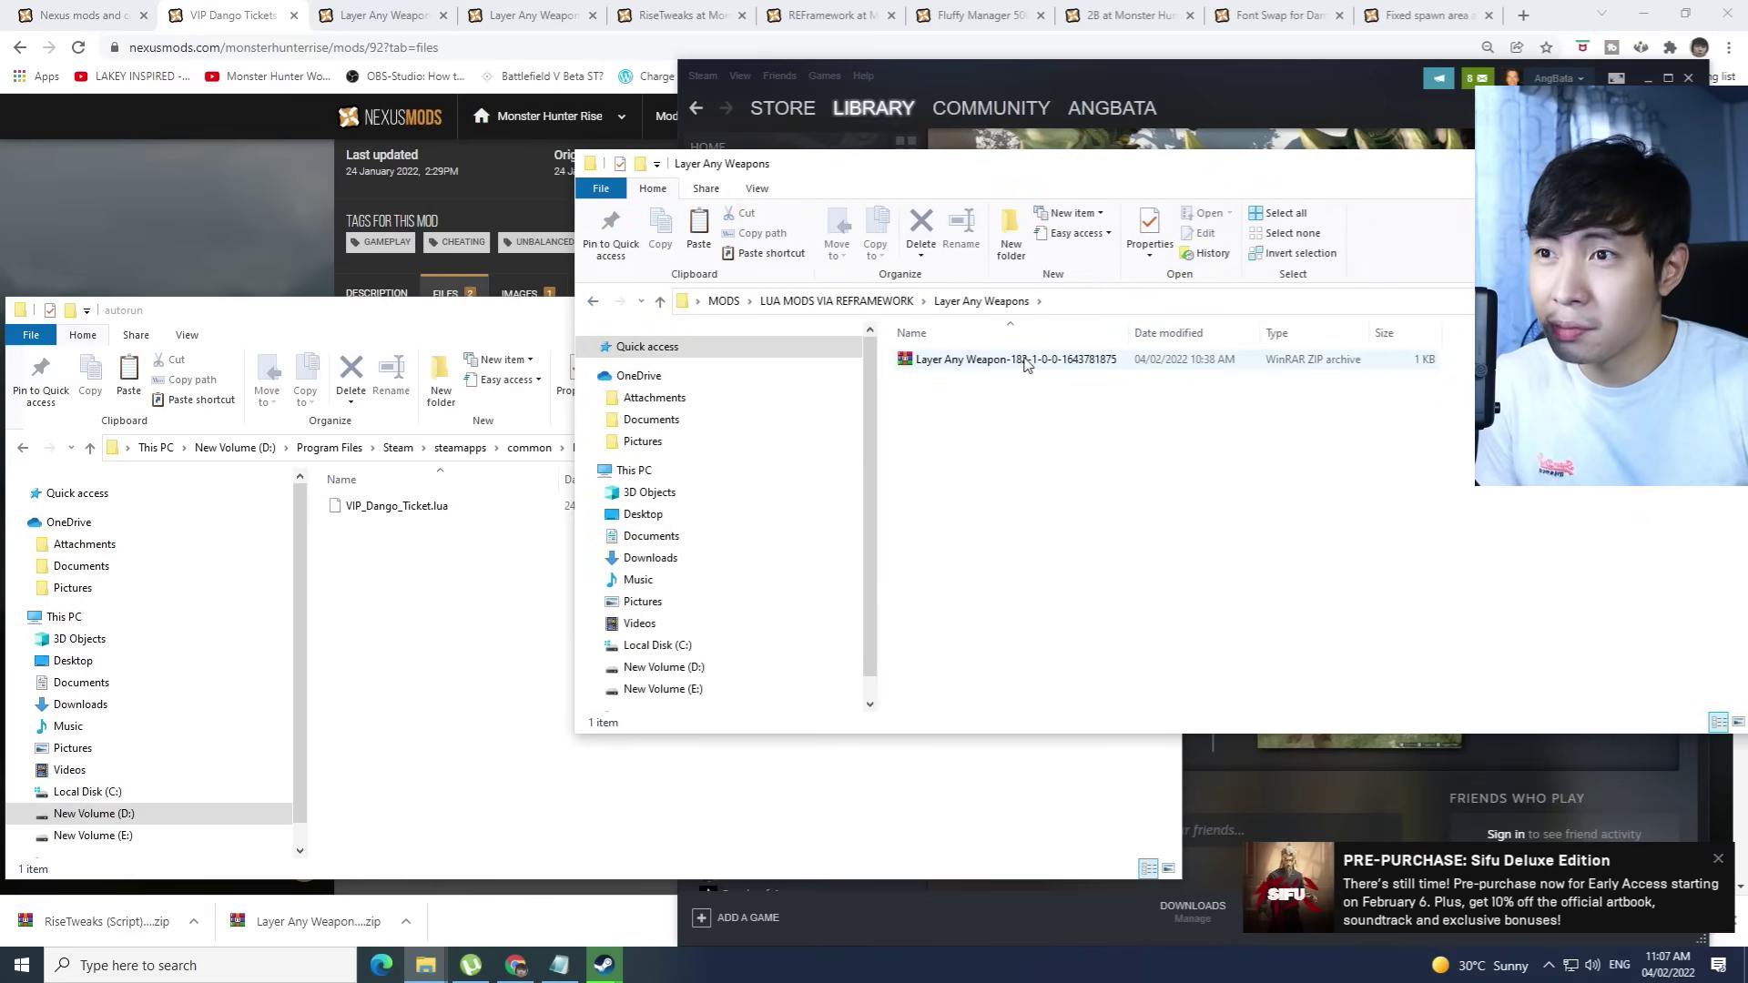
{"action": "right_click", "coordinate": [1027, 363]}
{"action": "left_click", "coordinate": [1083, 432]}
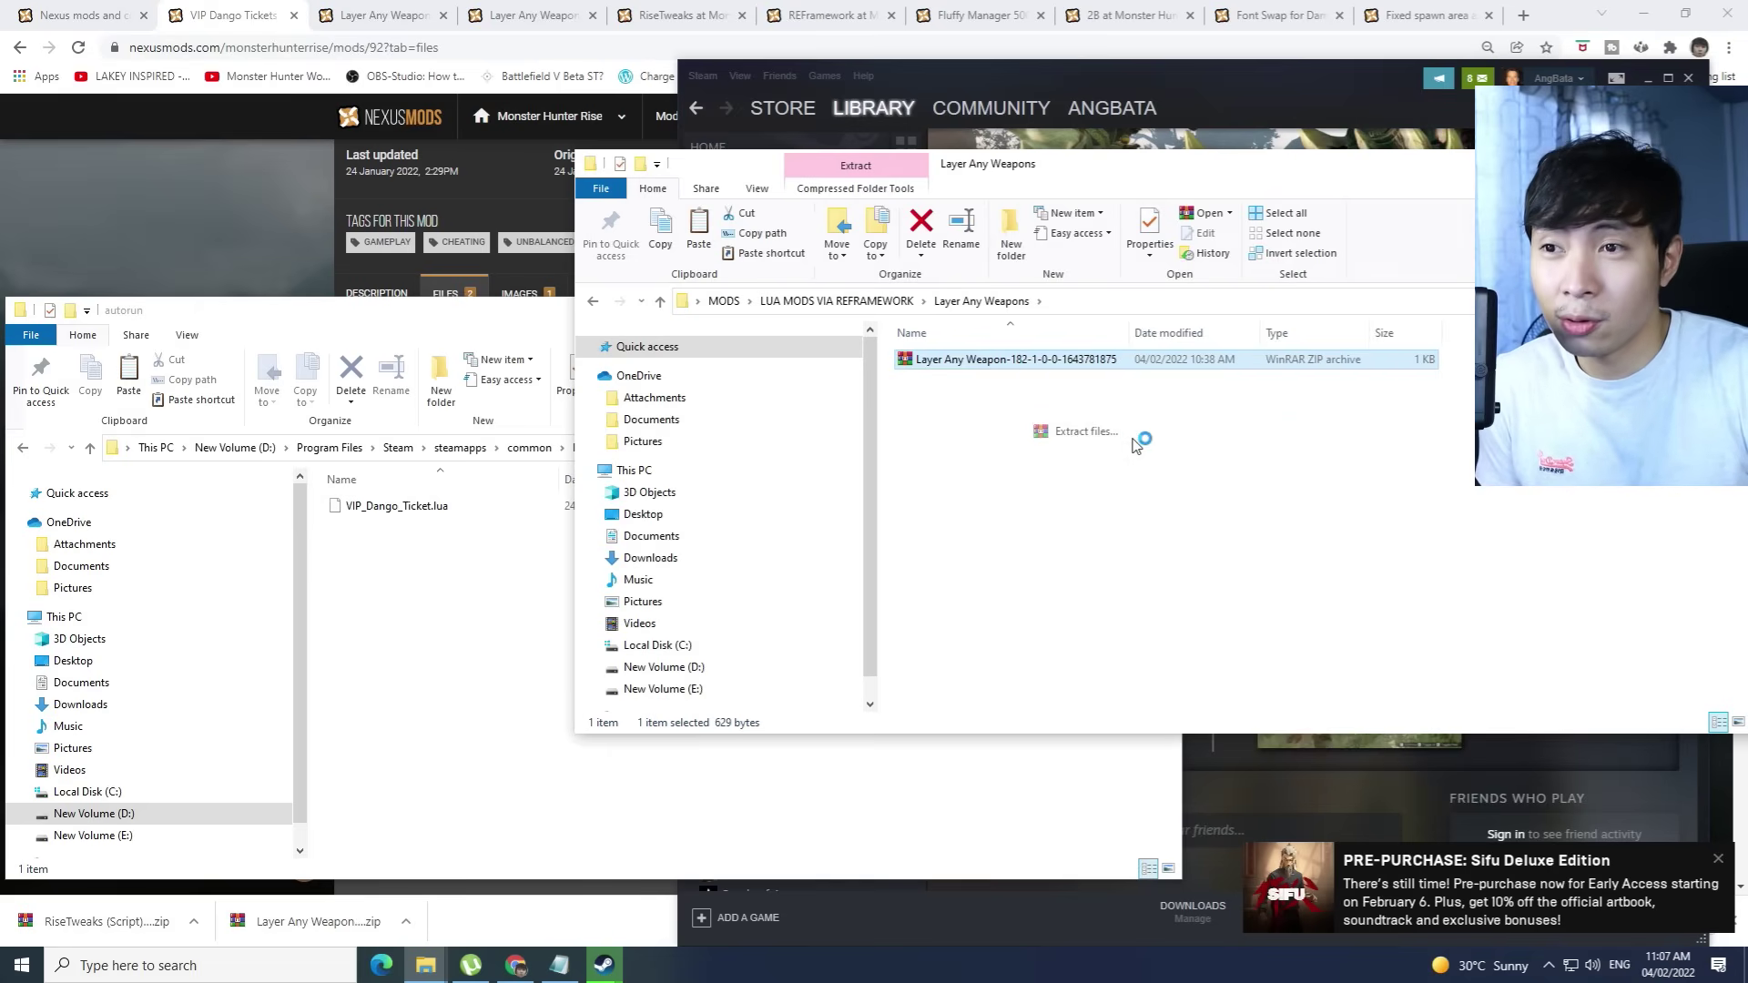
{"action": "left_click", "coordinate": [1385, 481]}
{"action": "right_click", "coordinate": [1084, 364]}
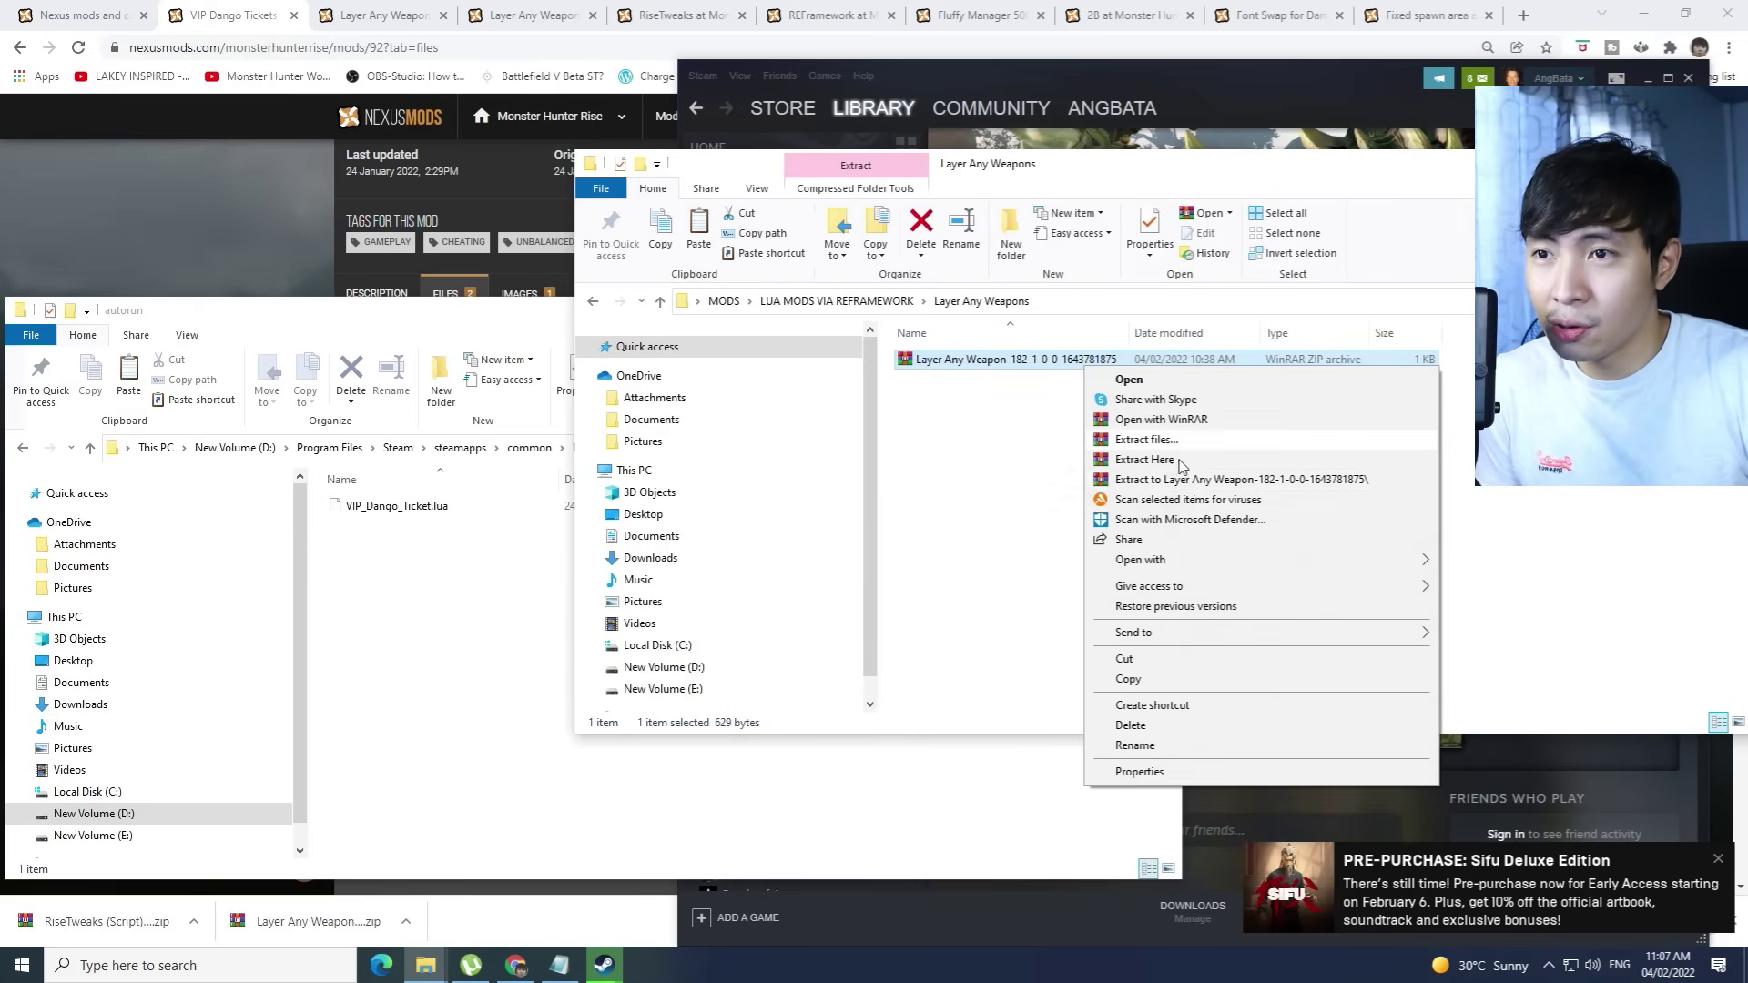
{"action": "left_click", "coordinate": [1069, 509]}
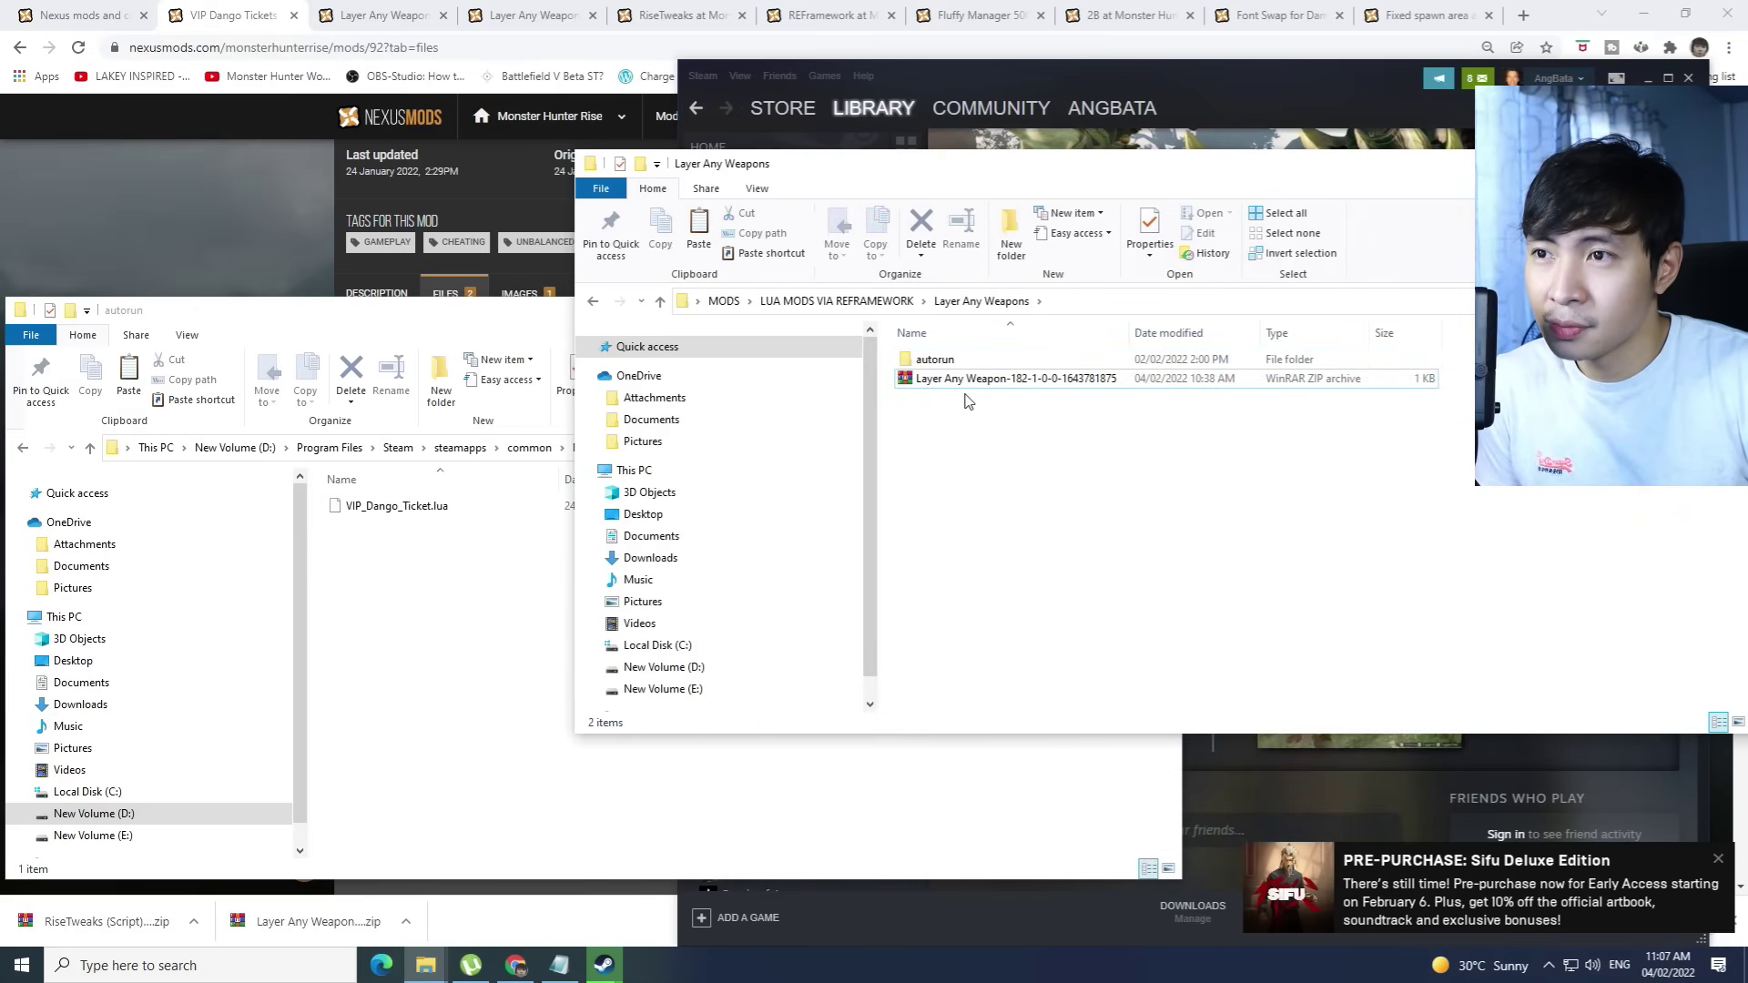
Copy Layer_Any_Weapon.lua from the extracted autorun folder into the game's reframework autorun folder
{"action": "left_click", "coordinate": [979, 361]}
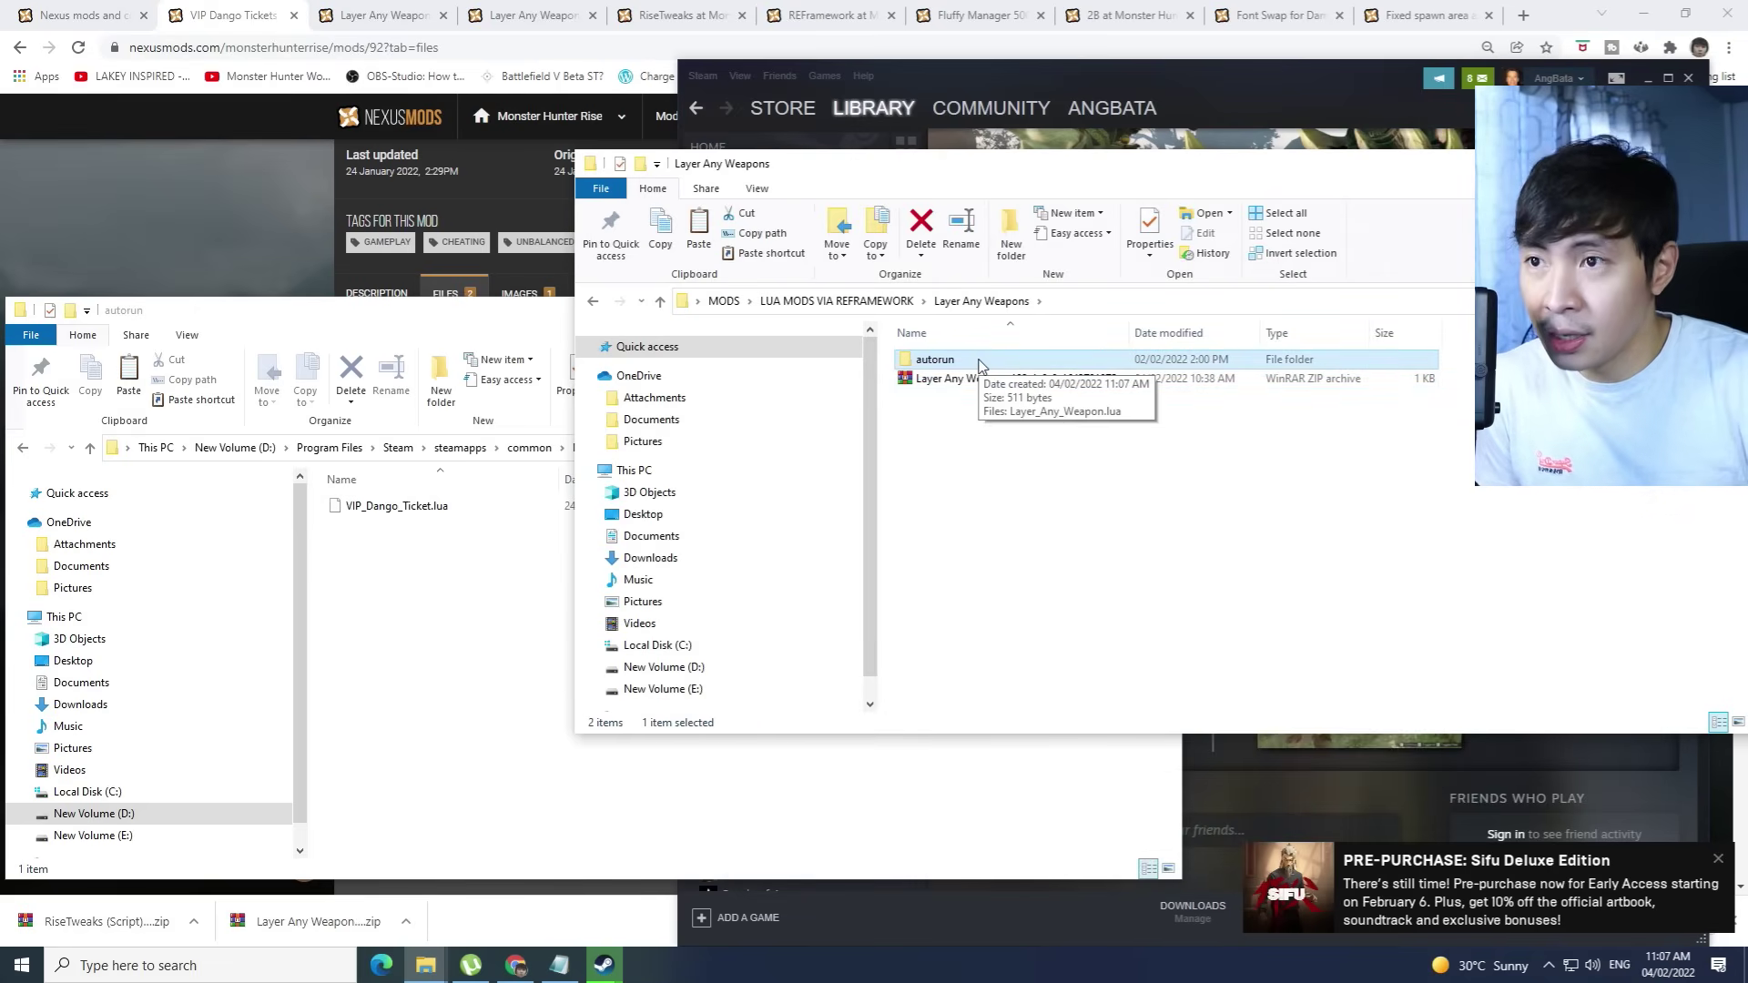
{"action": "double_click", "coordinate": [976, 362]}
{"action": "left_click", "coordinate": [1015, 368]}
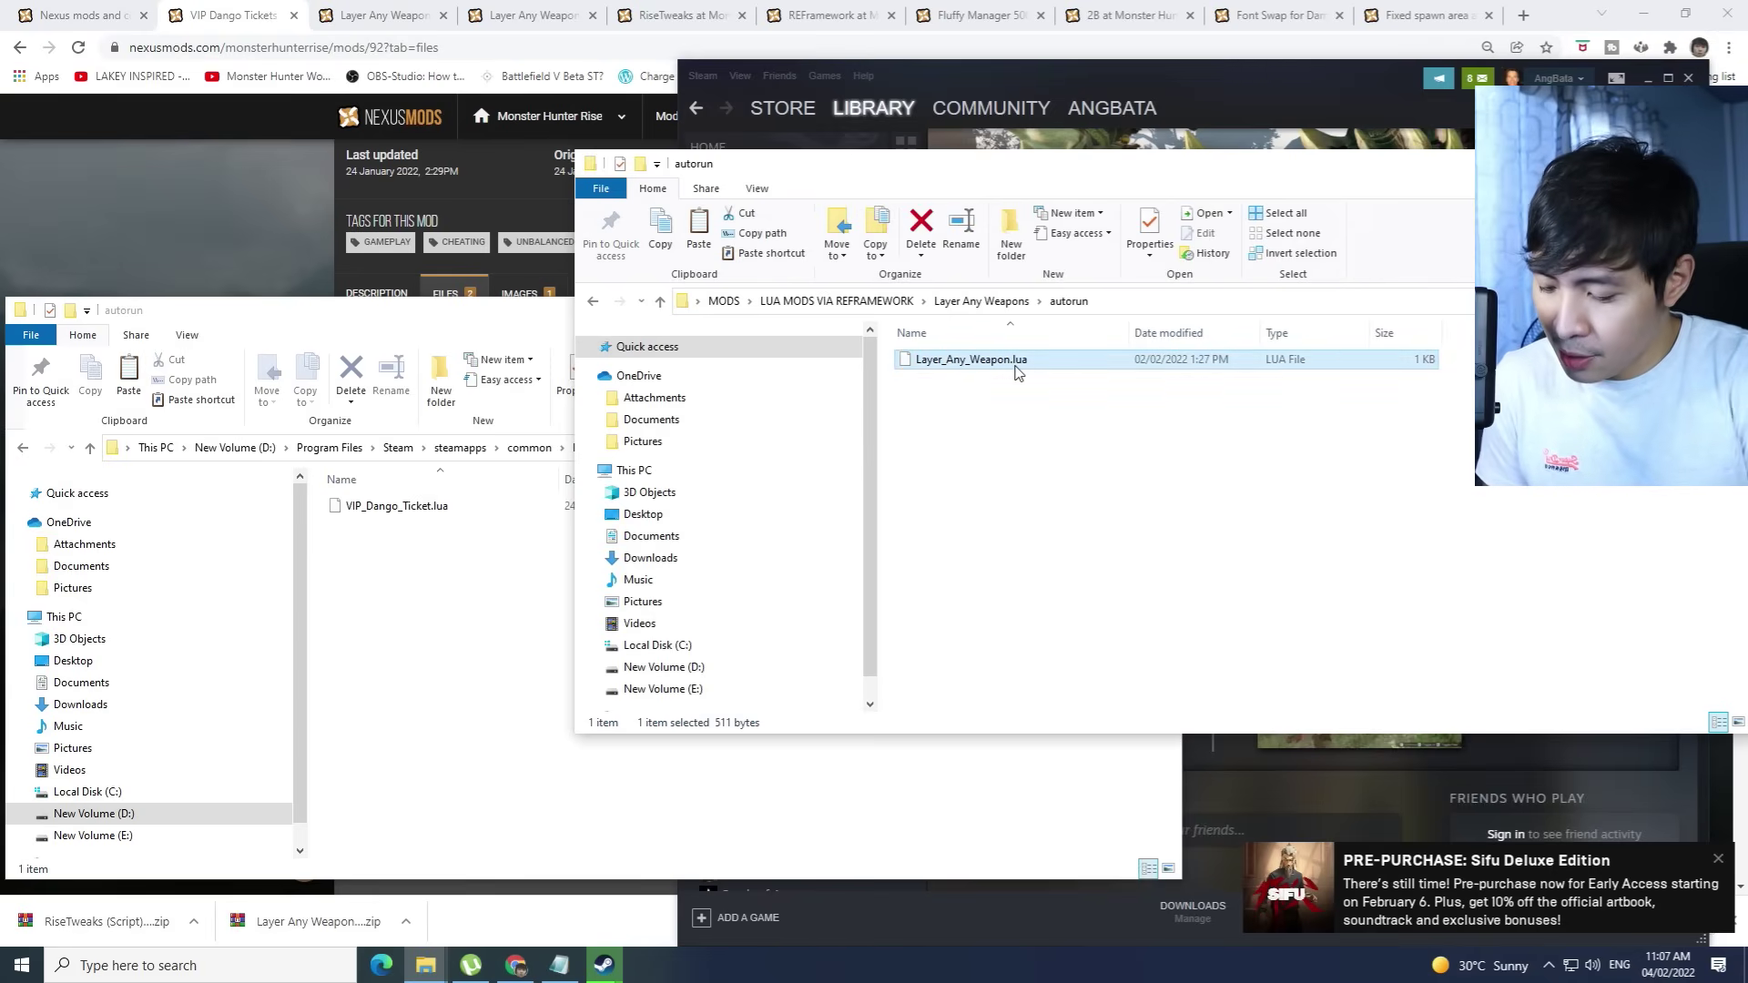
{"action": "left_click", "coordinate": [565, 387]}
{"action": "left_click", "coordinate": [1198, 506]}
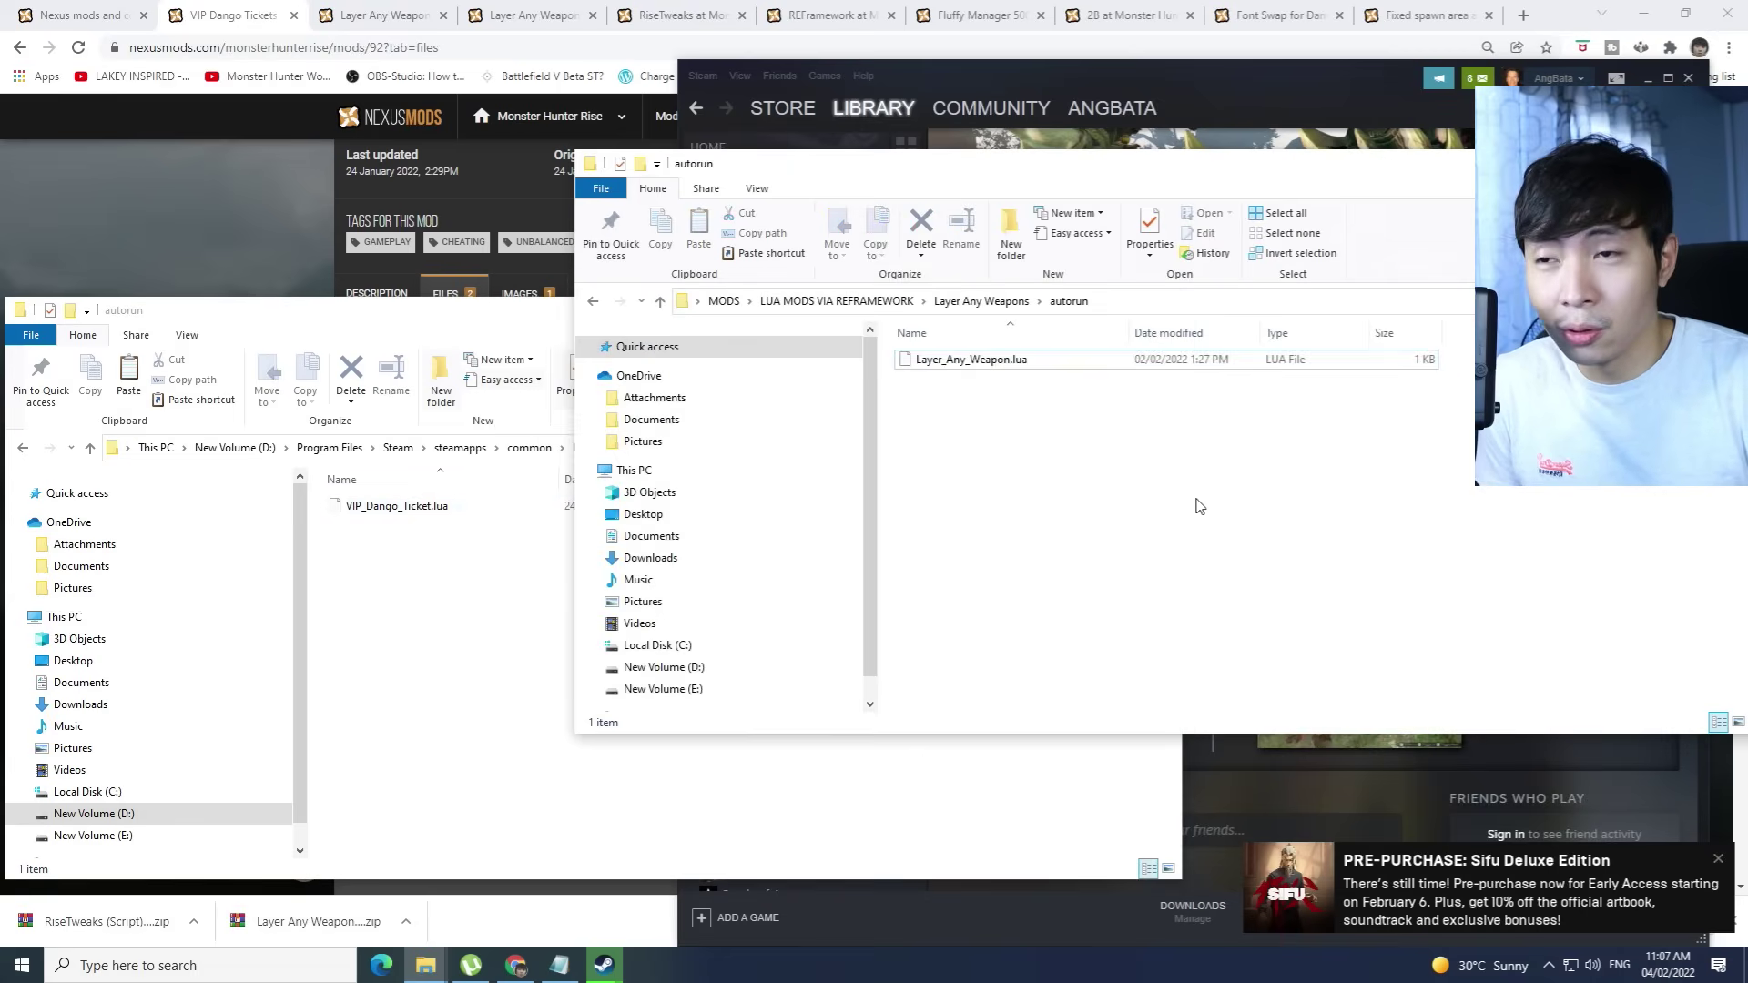
{"action": "left_click", "coordinate": [441, 628]}
{"action": "right_click", "coordinate": [441, 628]}
{"action": "left_click", "coordinate": [472, 748]}
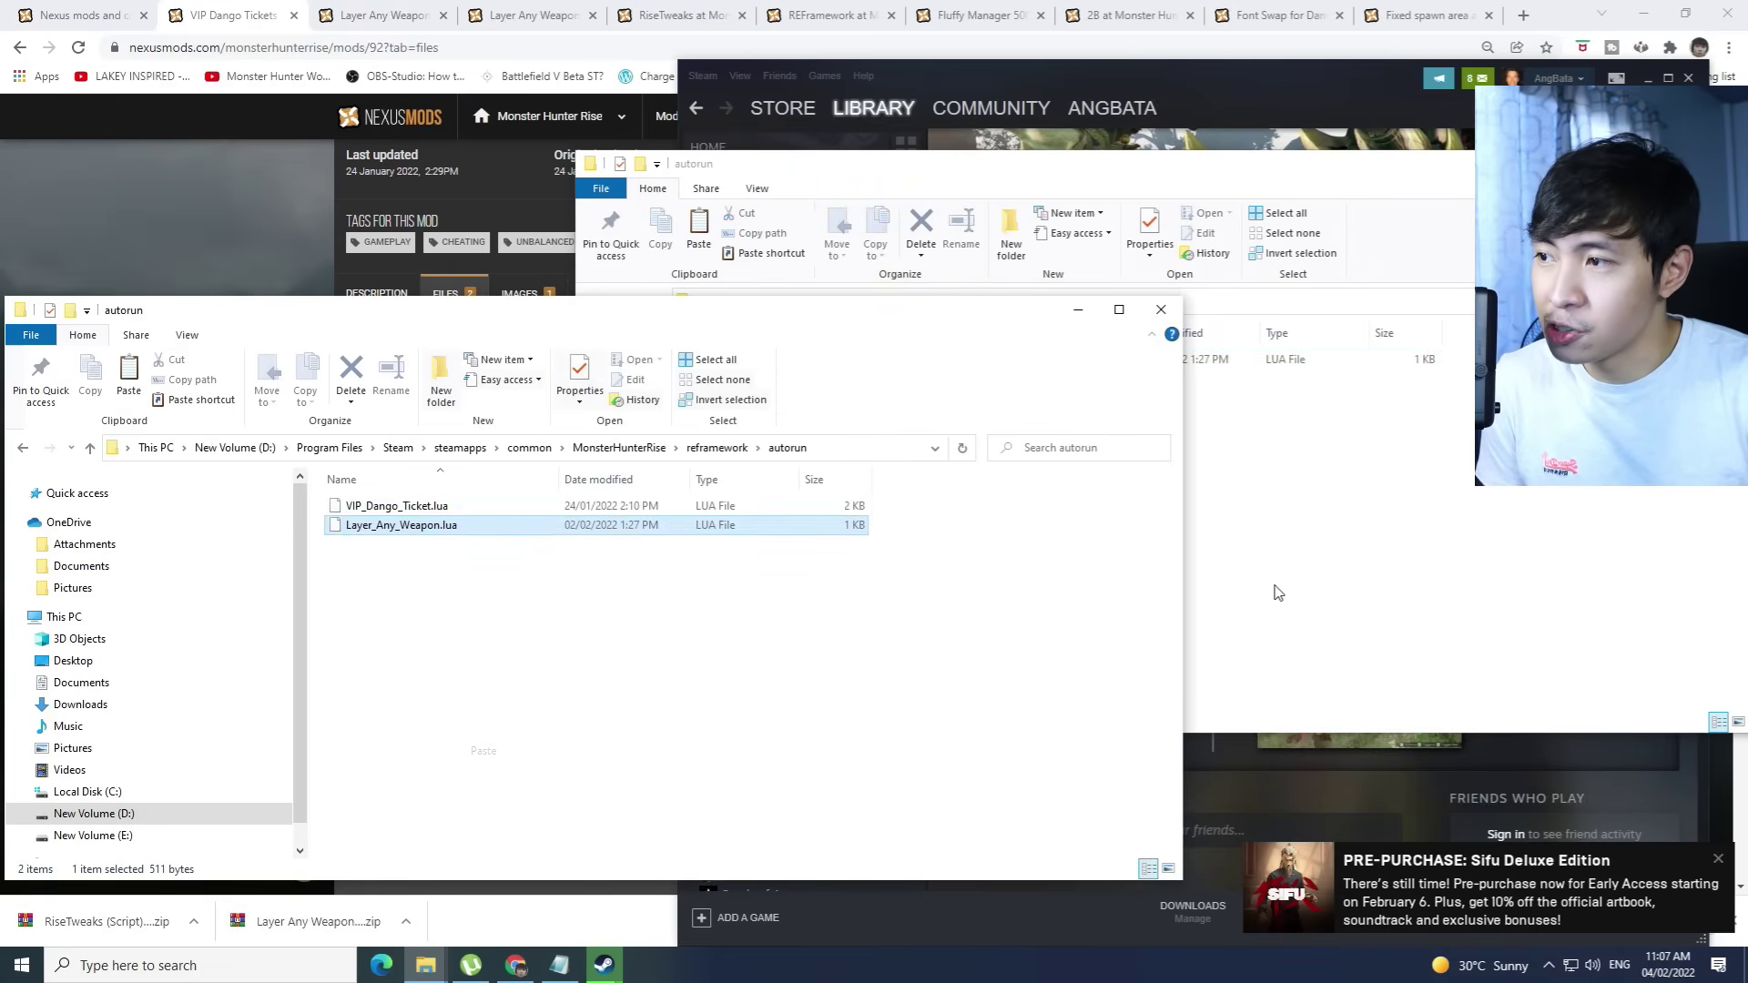
Go back to LUA MODS VIA REFRAMEWORK, open Rise Cutscenes FPS unlocker, and extract the RiseTweaks (Script) archive in place
{"action": "left_click", "coordinate": [949, 433]}
{"action": "left_click", "coordinate": [594, 302]}
{"action": "left_click", "coordinate": [593, 302]}
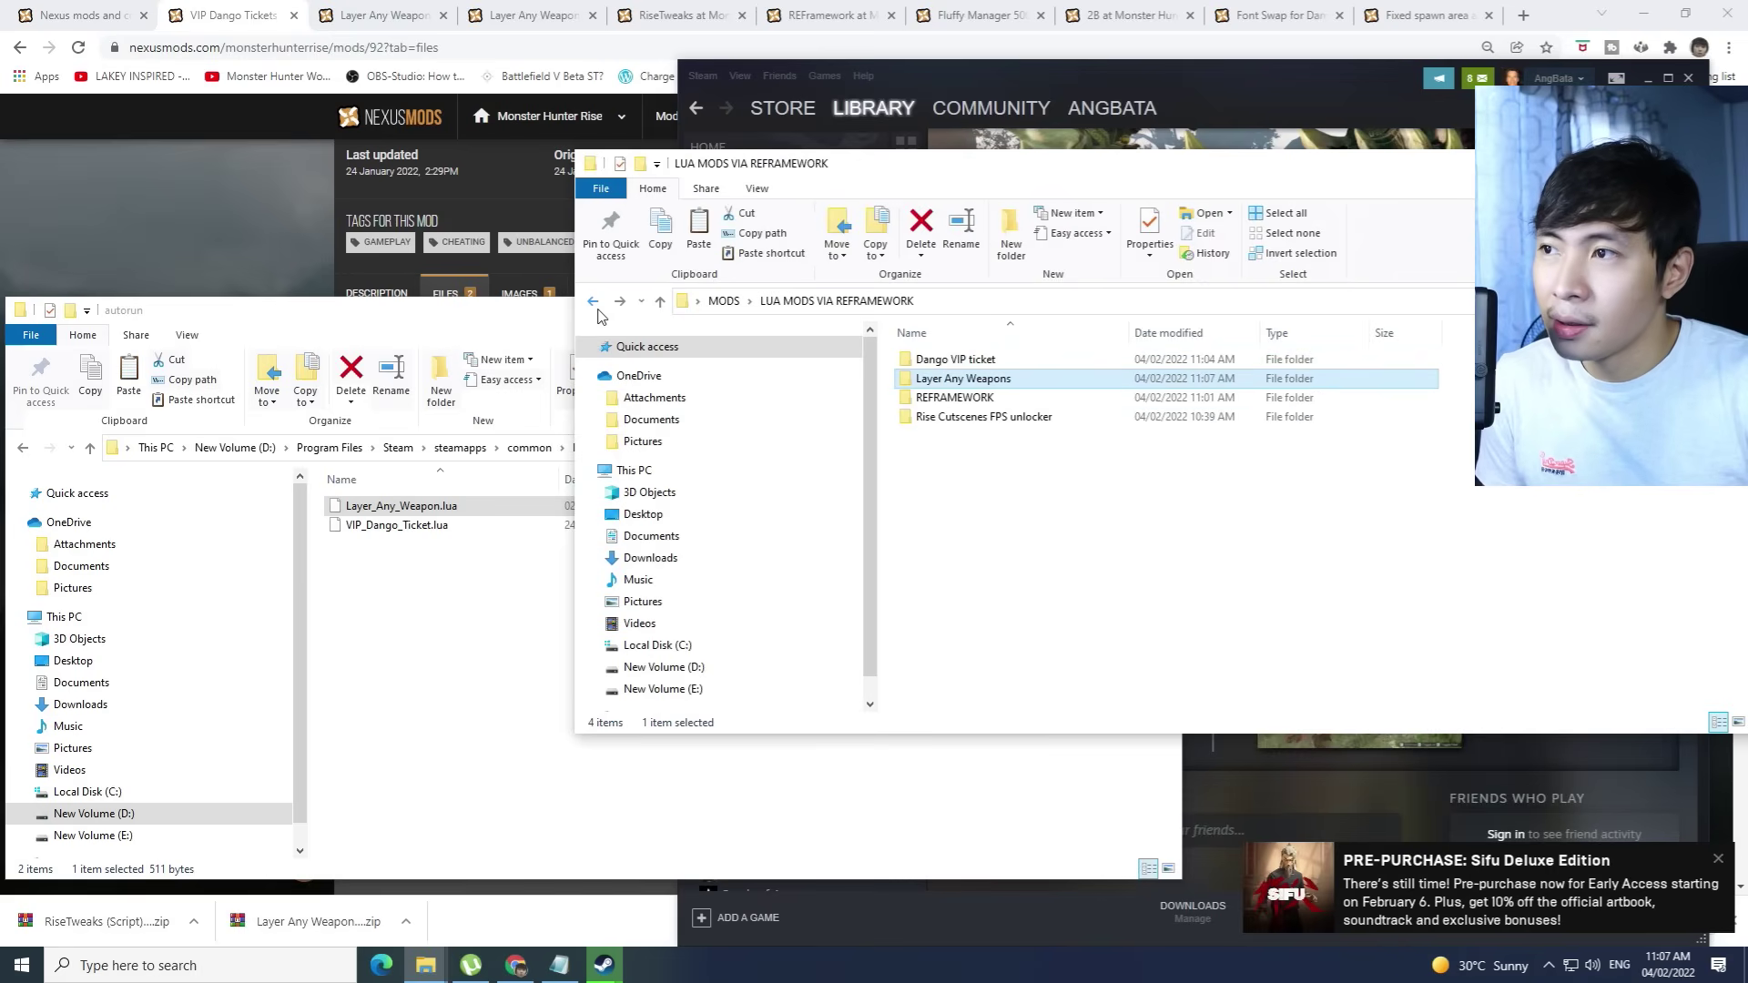
{"action": "double_click", "coordinate": [1024, 421]}
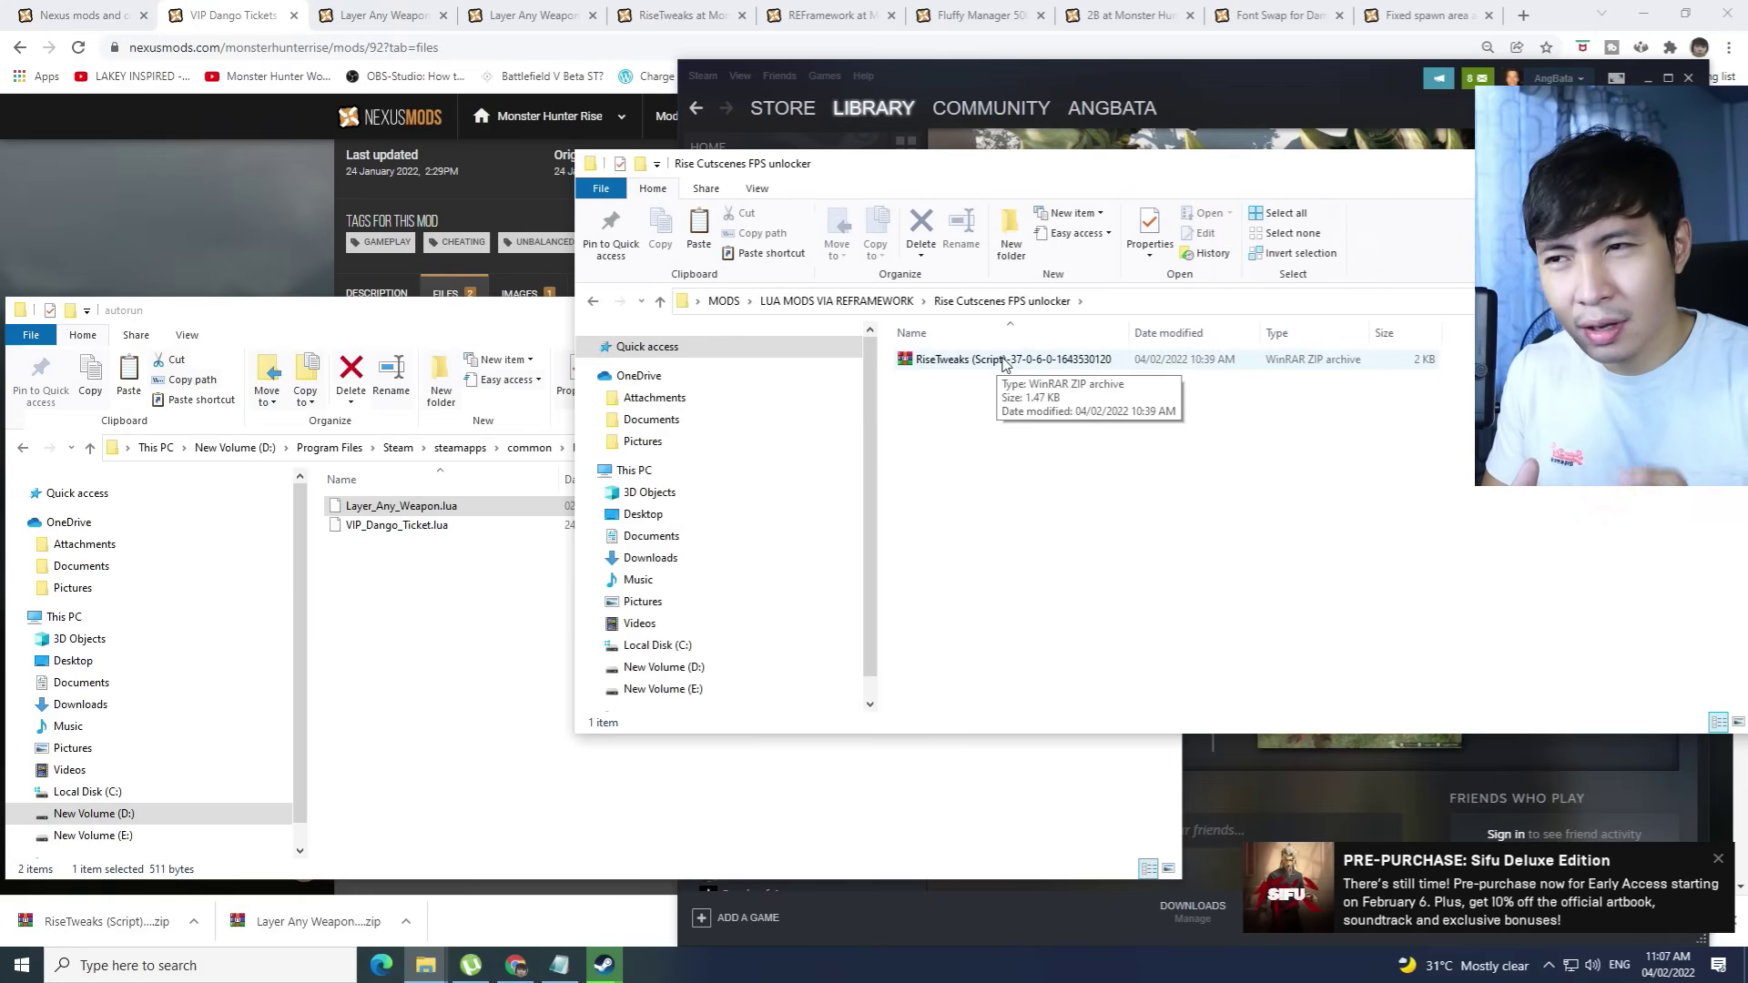
{"action": "left_click", "coordinate": [1004, 362]}
{"action": "right_click", "coordinate": [1004, 362]}
{"action": "left_click", "coordinate": [1109, 460]}
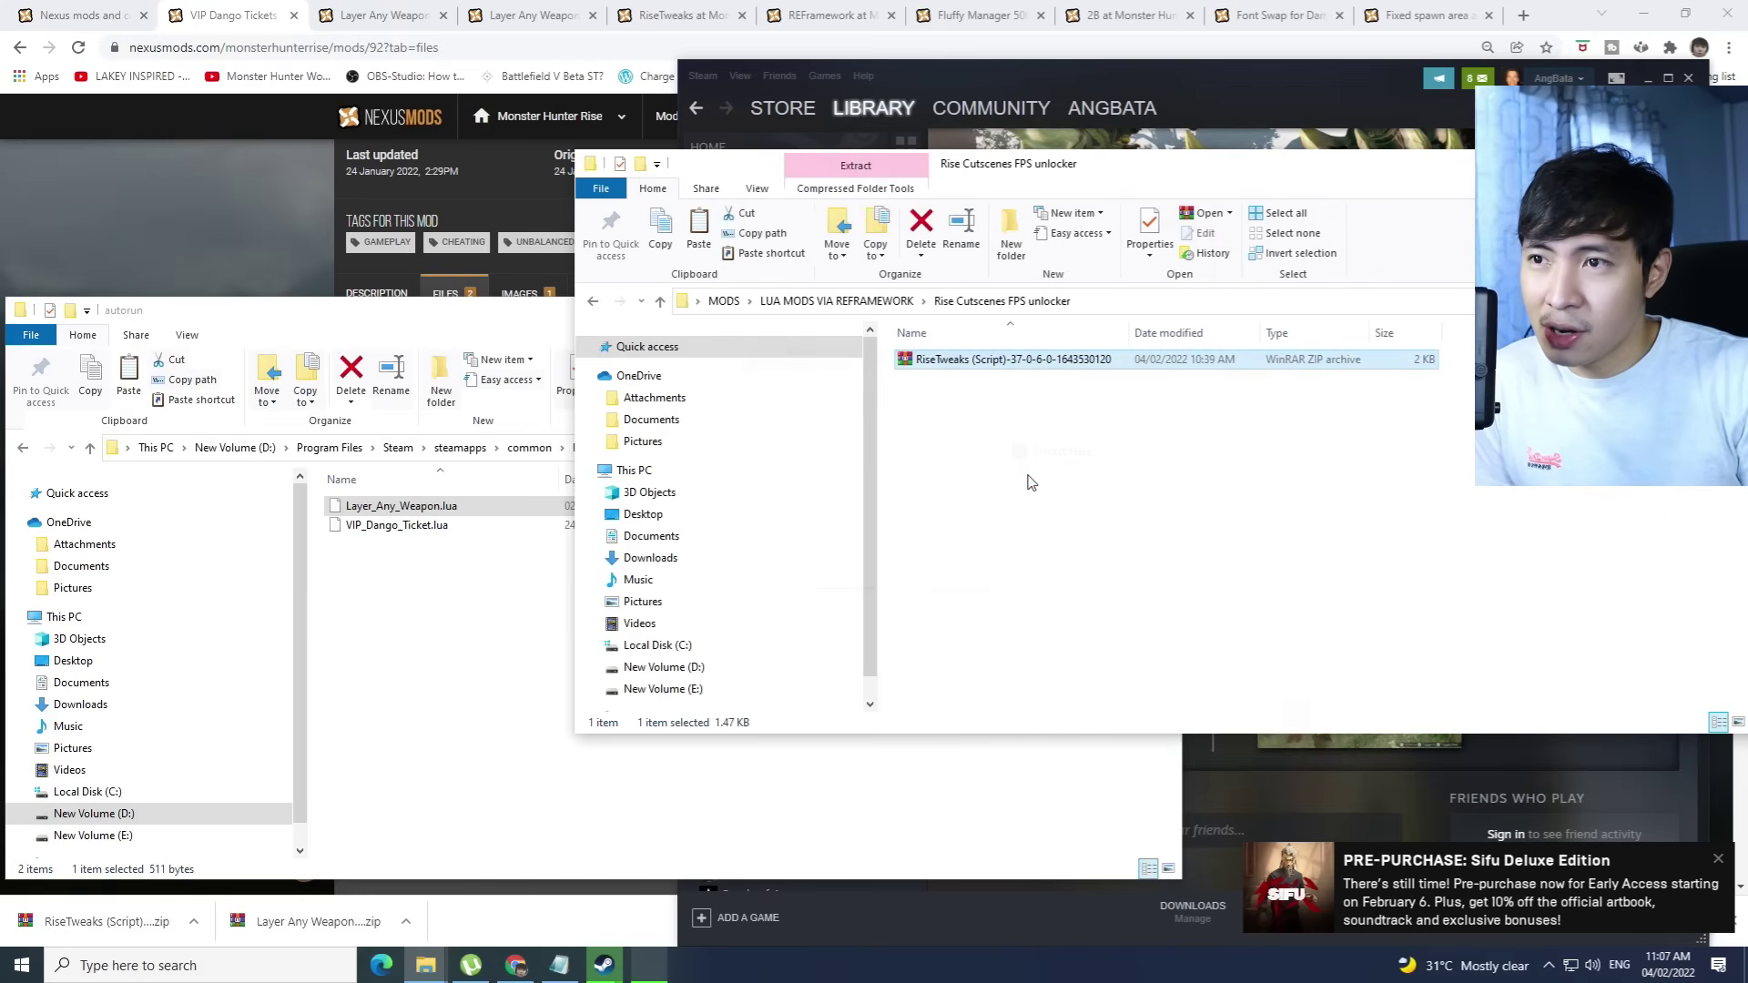
Copy RiseTweaks.lua from the extracted autorun folder into the game's reframework autorun folder
{"action": "double_click", "coordinate": [989, 364]}
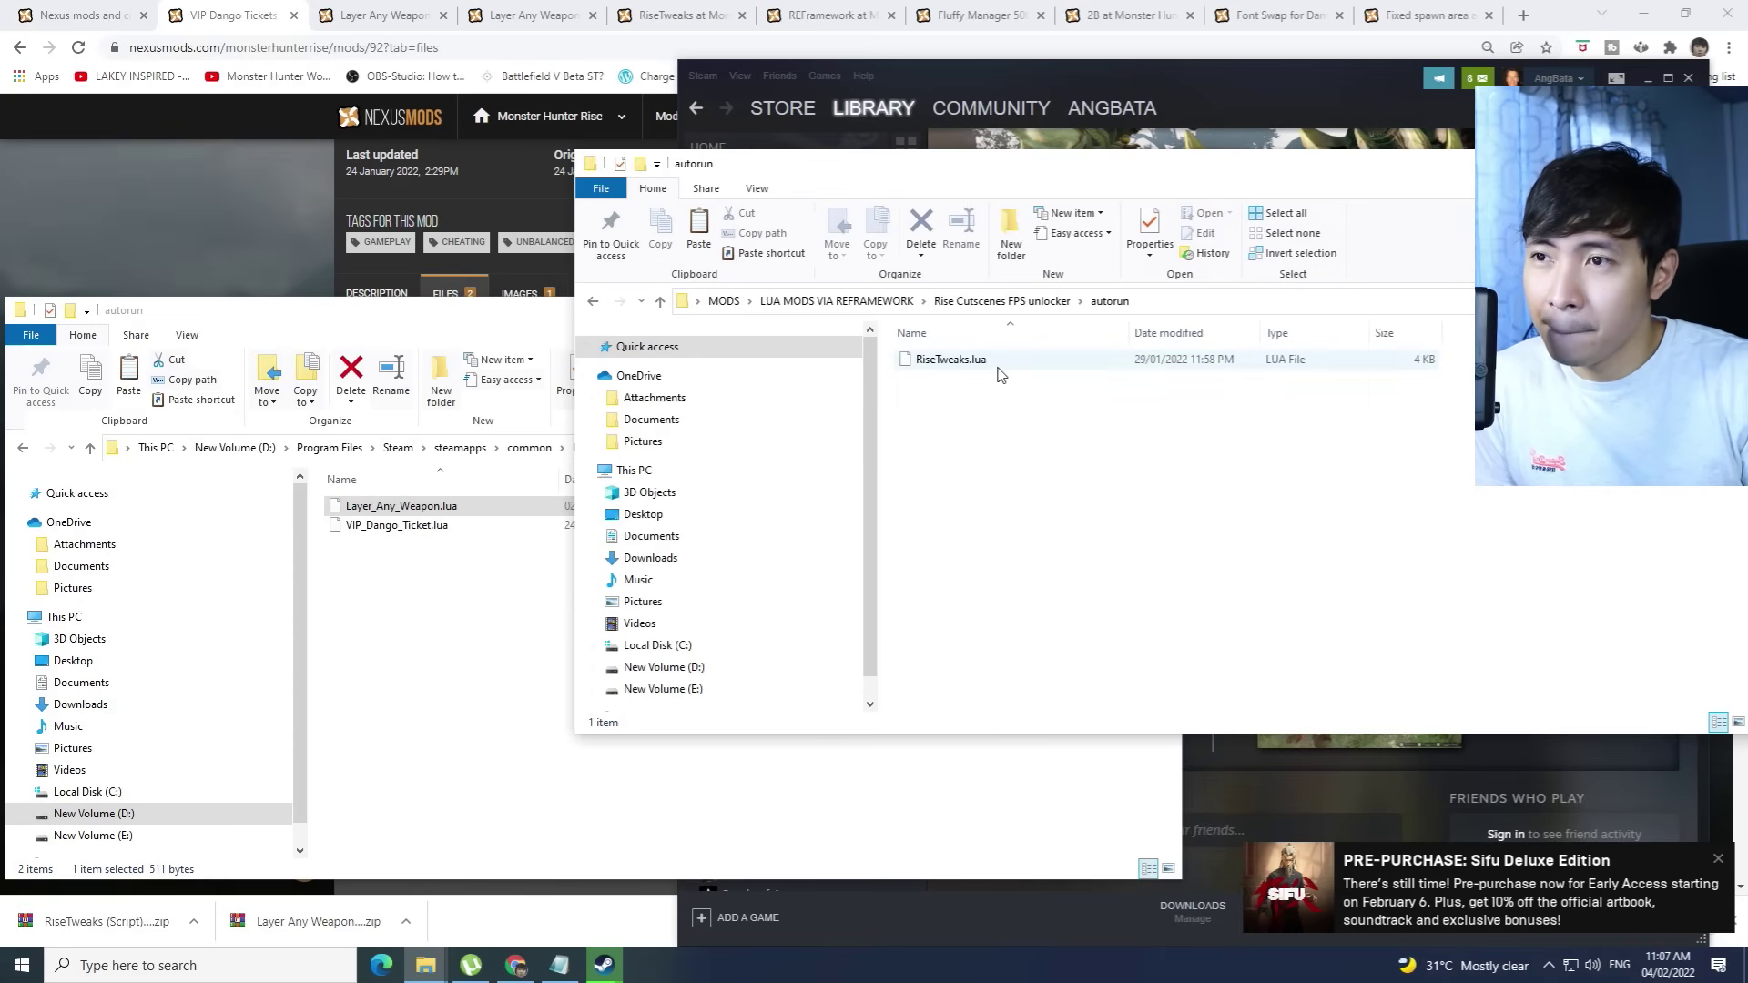
{"action": "left_click", "coordinate": [998, 364]}
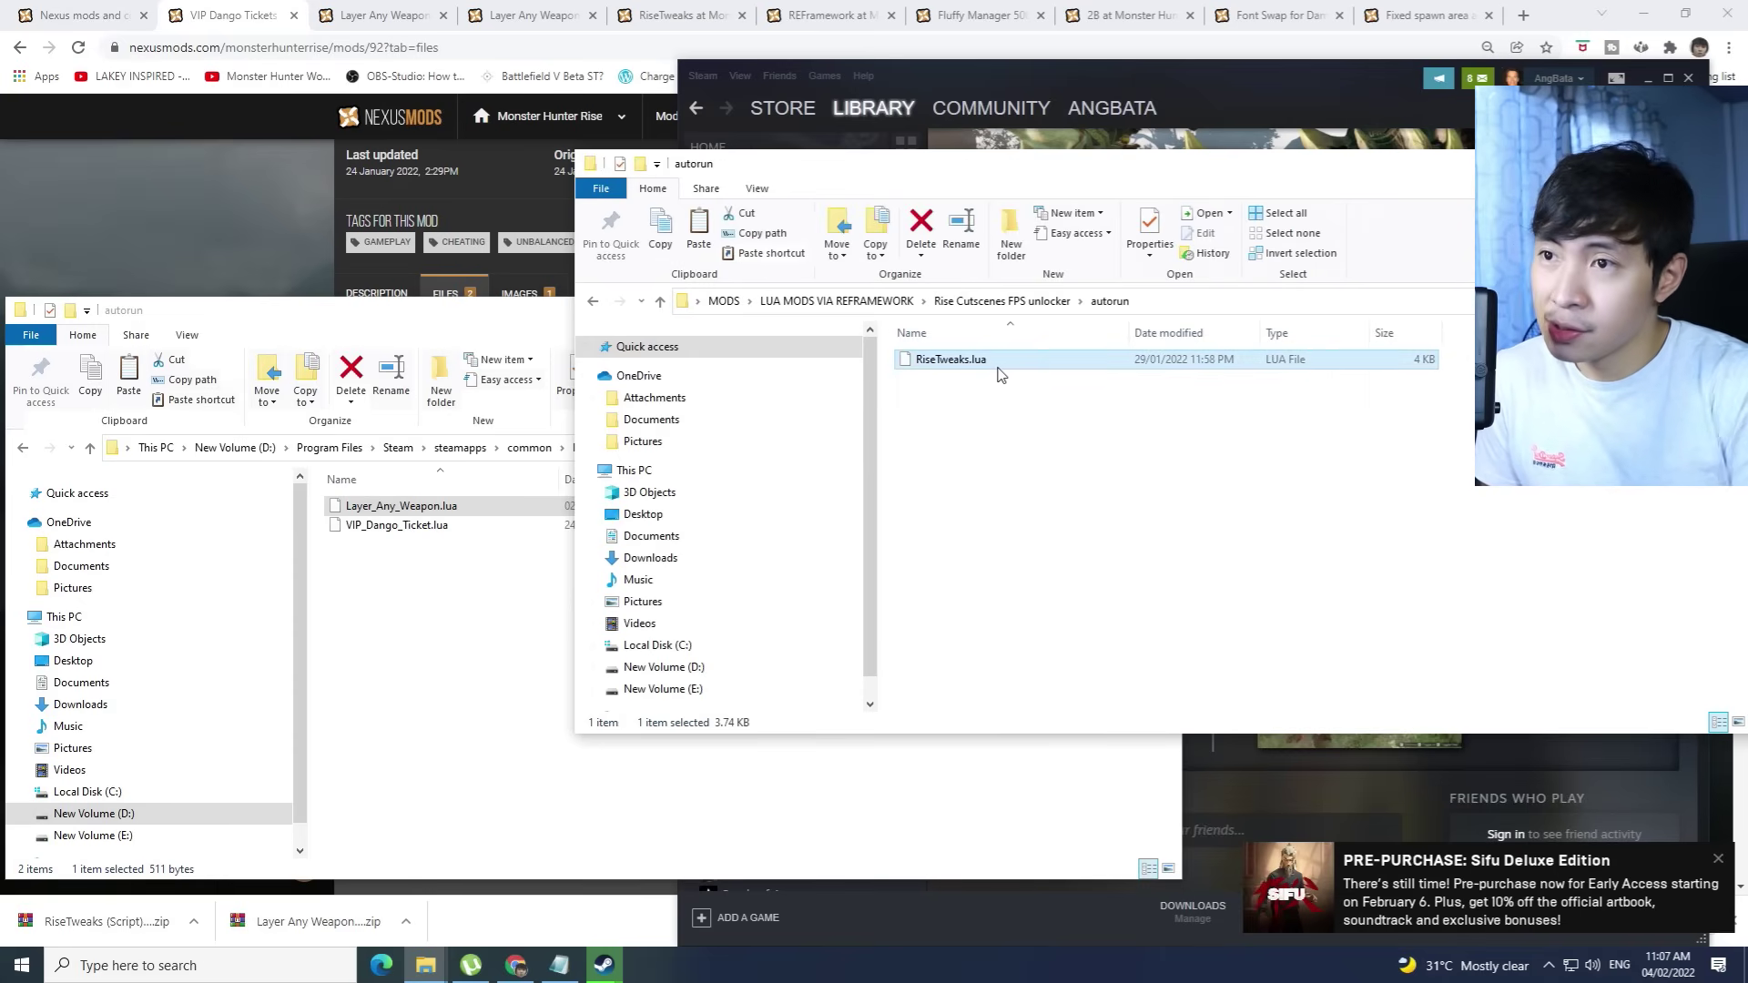
{"action": "right_click", "coordinate": [471, 564]}
{"action": "left_click", "coordinate": [510, 692]}
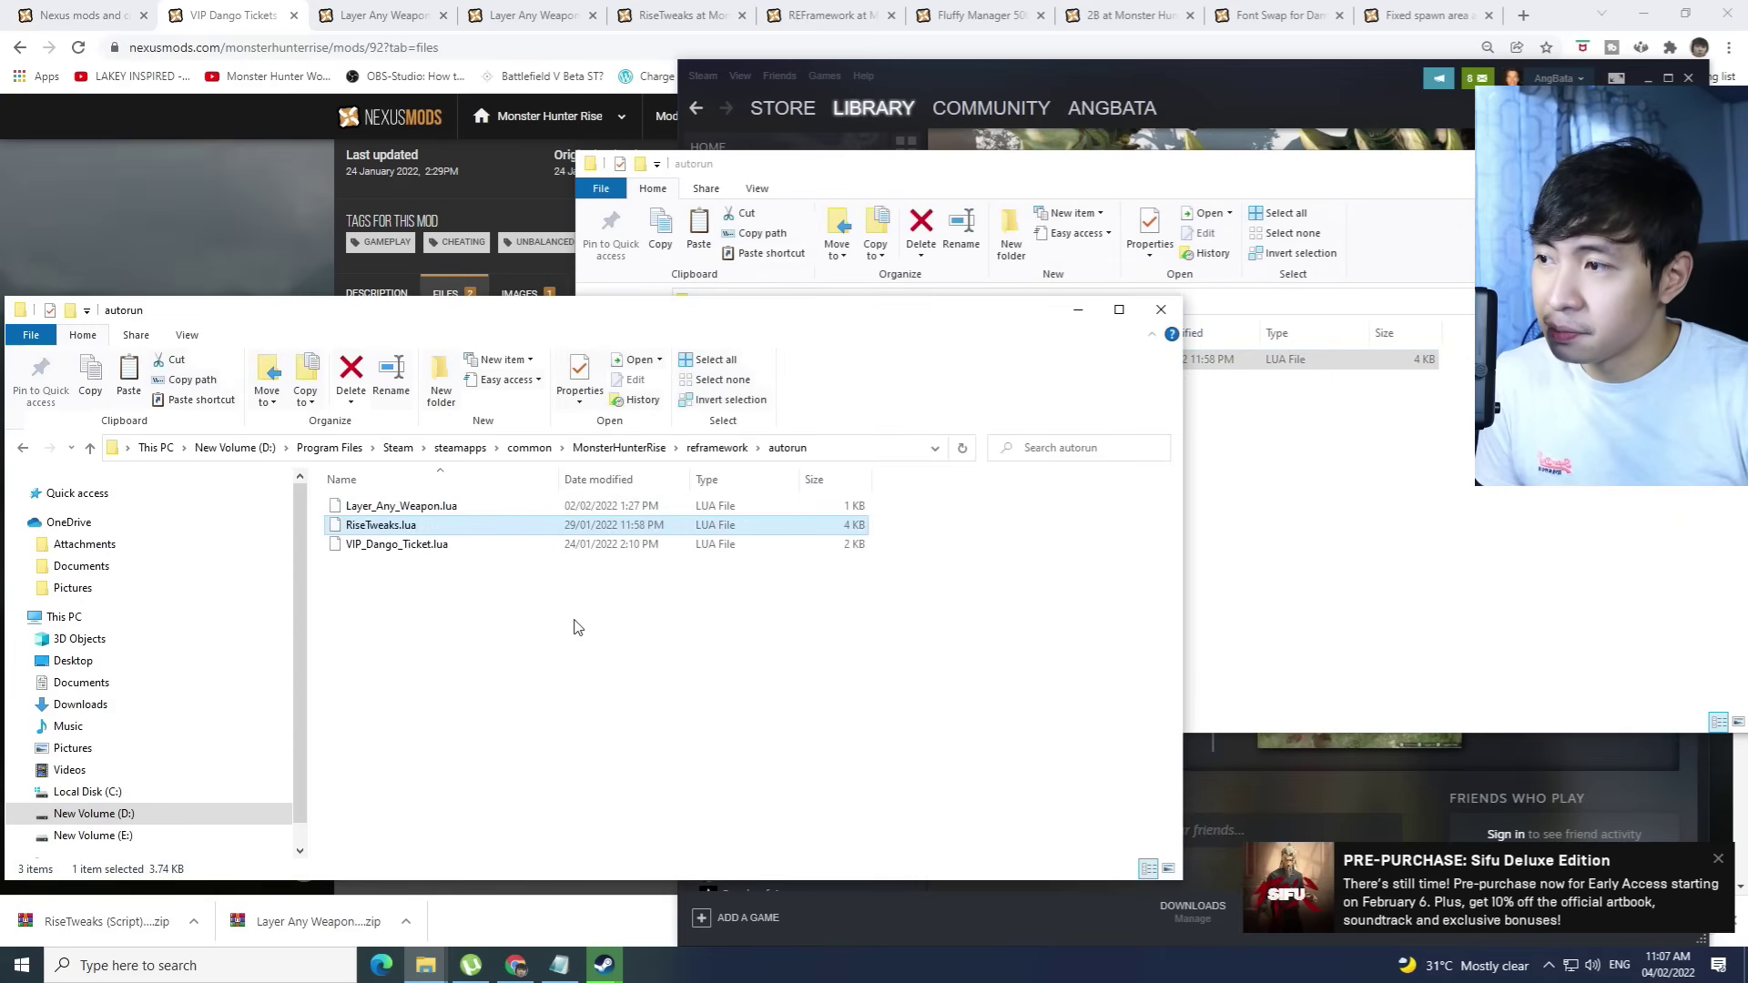
{"action": "mouse_move", "coordinate": [757, 320]}
{"action": "left_mouse_down"}
{"action": "mouse_move", "coordinate": [776, 317]}
{"action": "mouse_move", "coordinate": [767, 335]}
{"action": "left_mouse_up"}
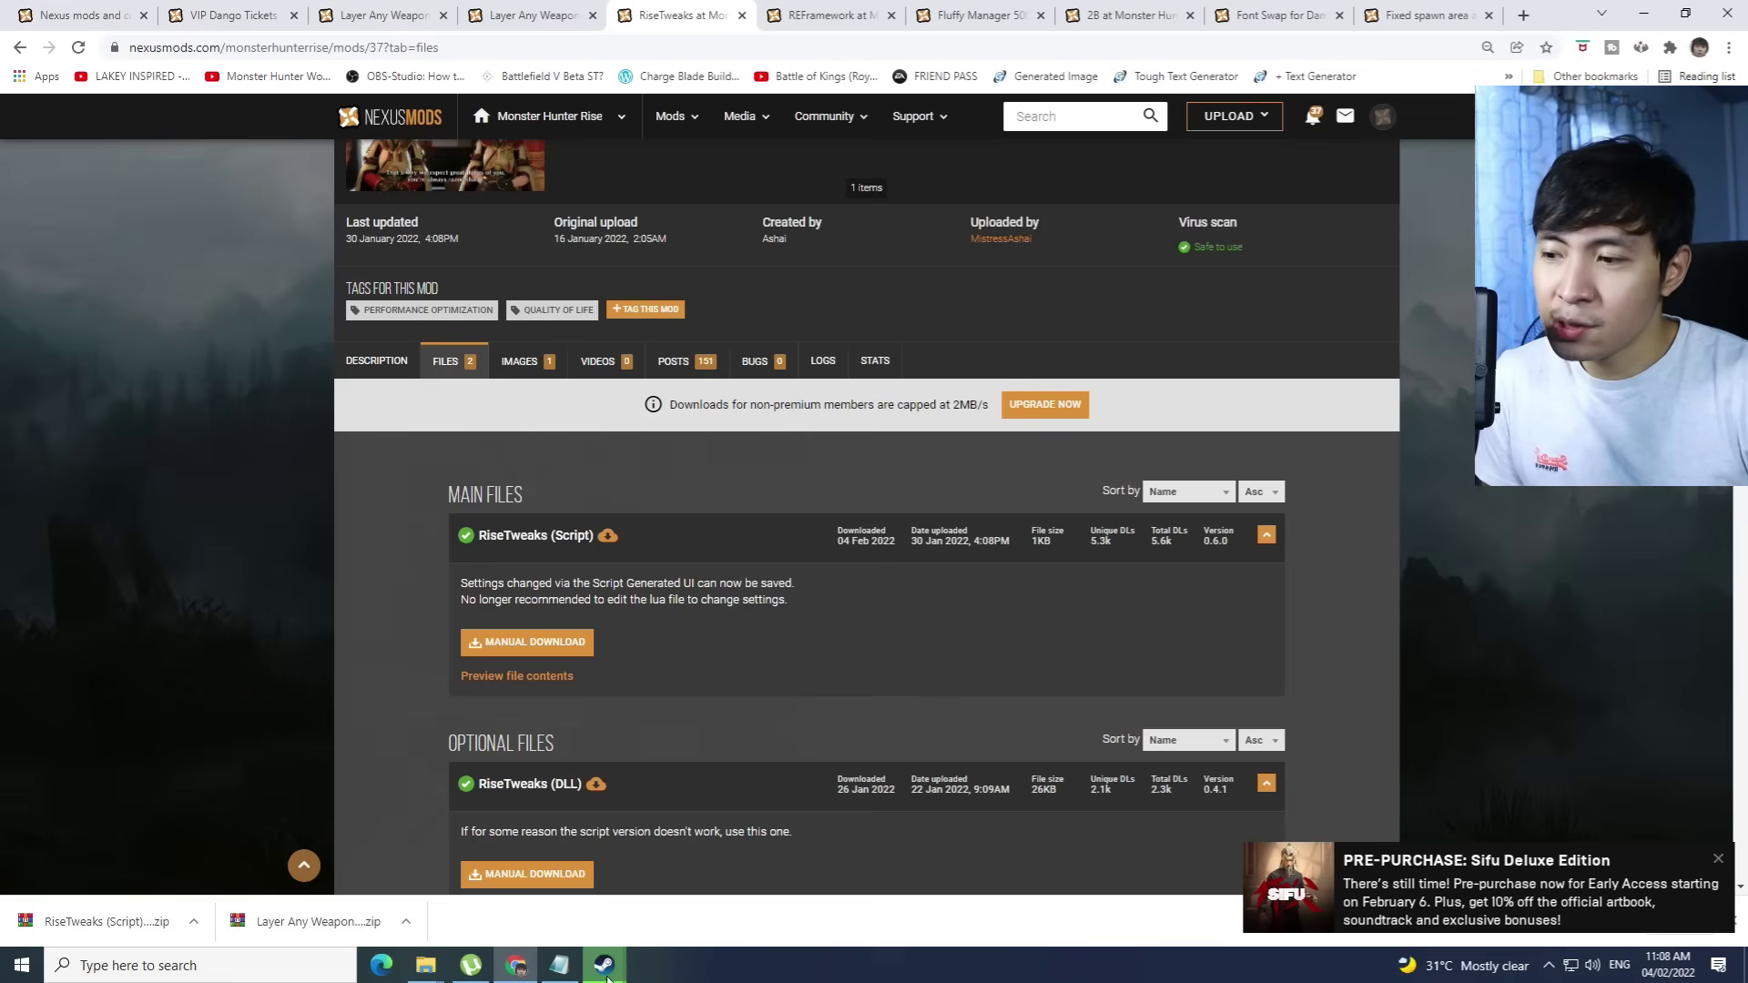
Highlight FLUFFY MOD MANAGER in the Notepad outline, and switch to the Fluffy Manager 5000 page on Nexus Mods
{"action": "left_click", "coordinate": [559, 965]}
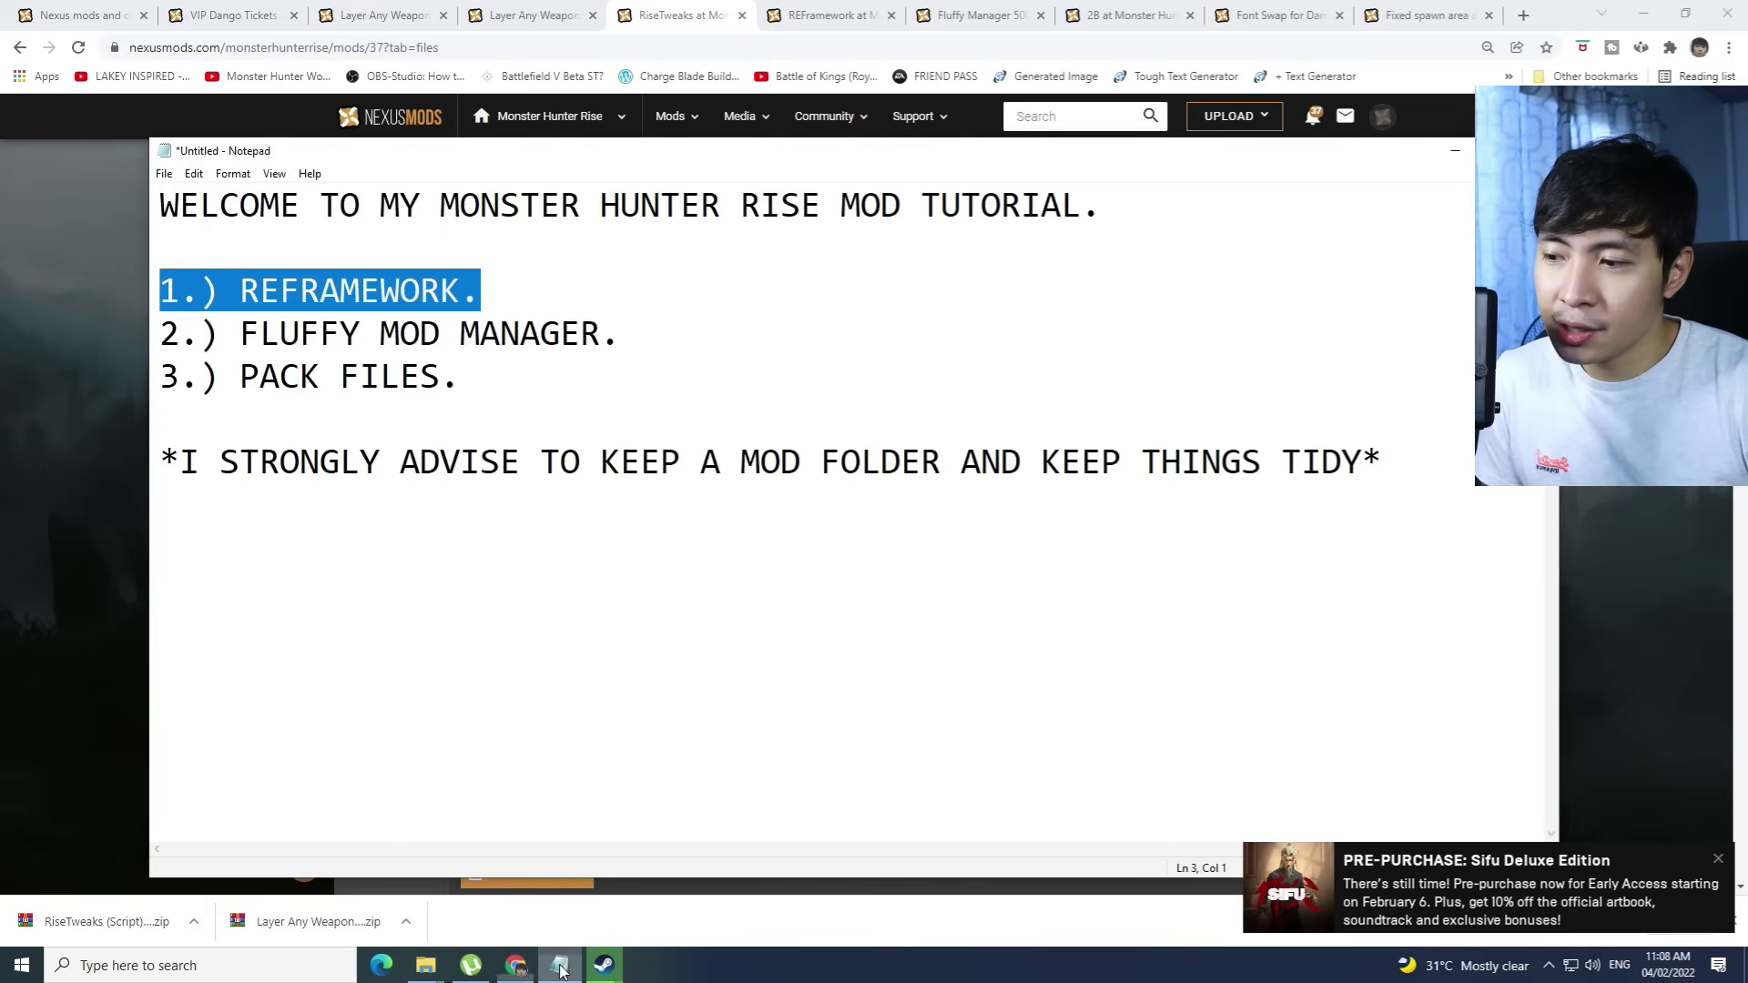
{"action": "left_click", "coordinate": [469, 376]}
{"action": "left_click_drag", "start_coordinate": [623, 335], "coordinate": [238, 347]}
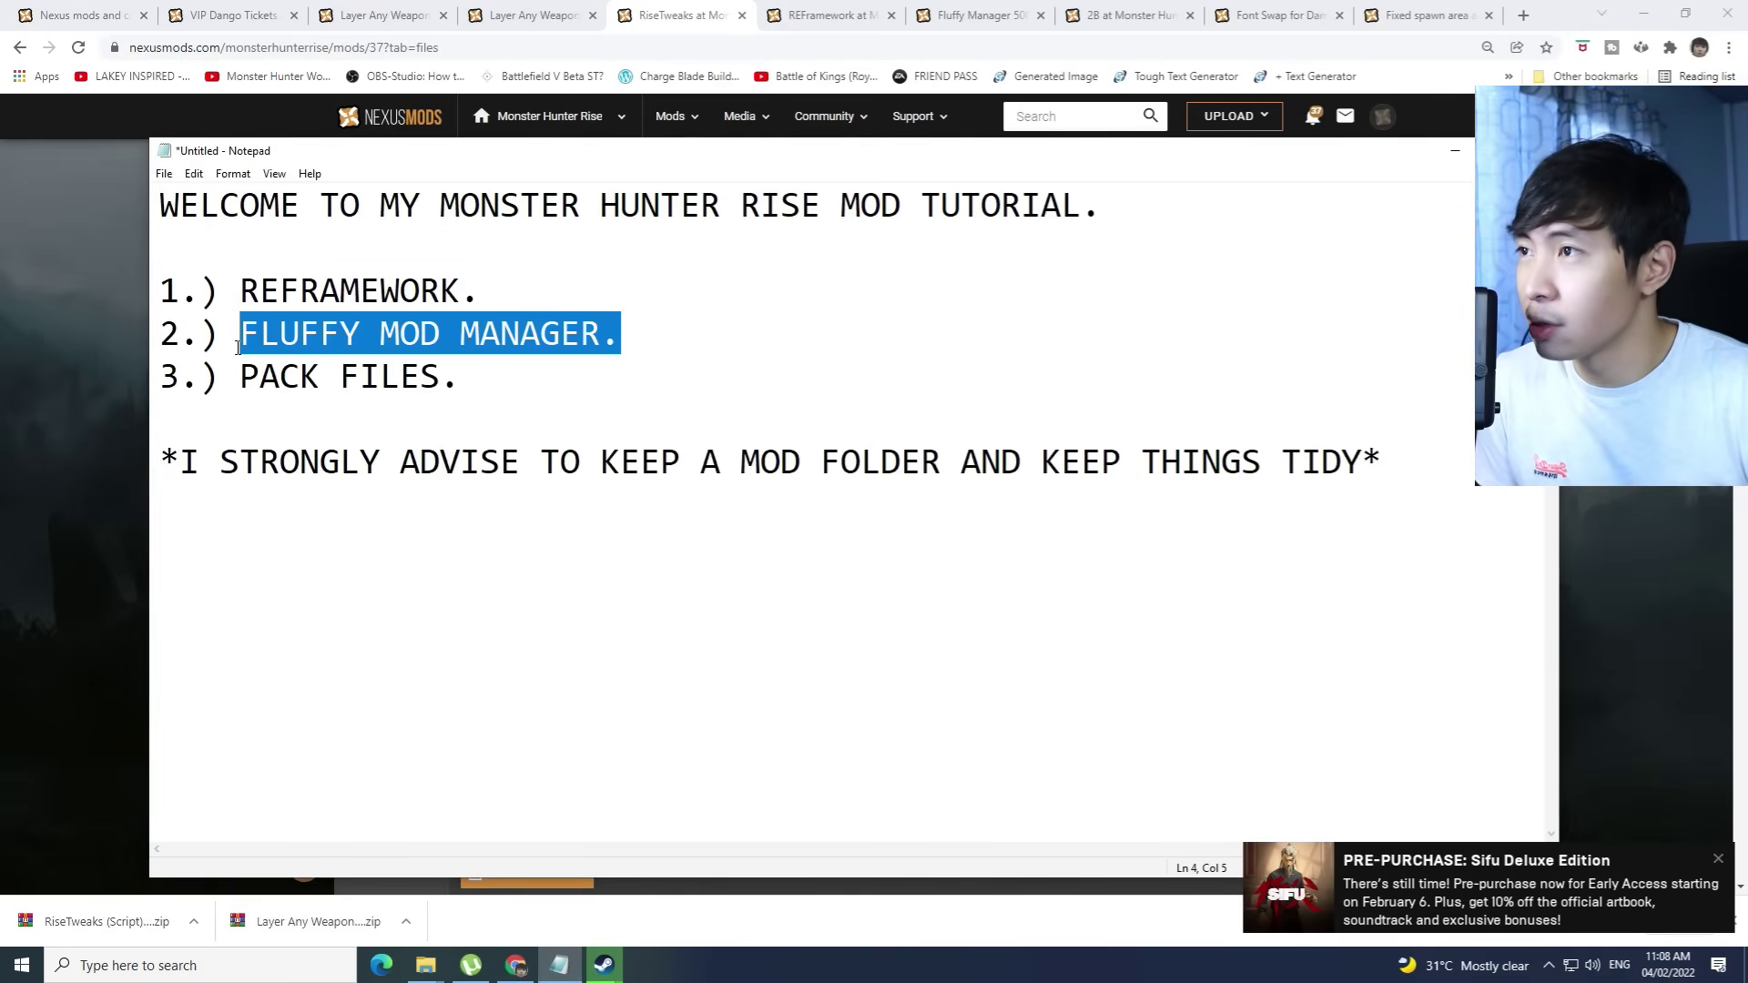
{"action": "left_click", "coordinate": [986, 21]}
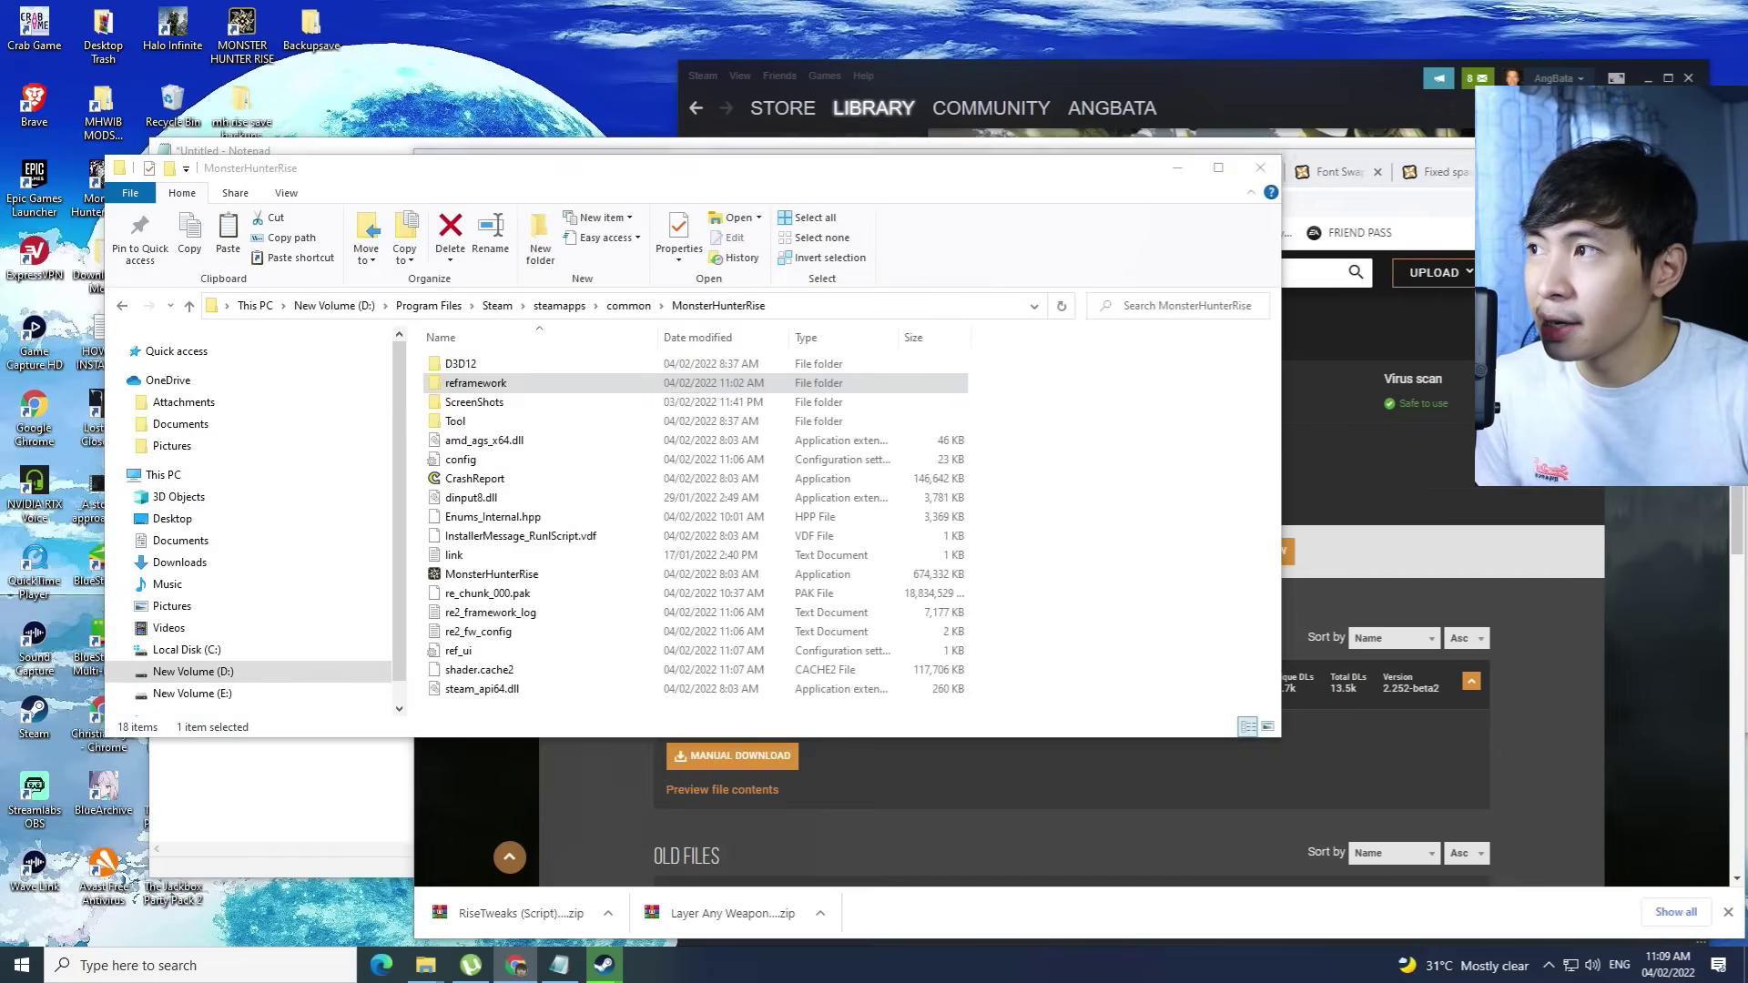
Move the MonsterHunterRise and Notepad windows aside, and open the desktop MODS folder to reach FLUFFY's Fluffy Manager subfolder
{"action": "left_click_drag", "start_coordinate": [359, 170], "coordinate": [251, 388]}
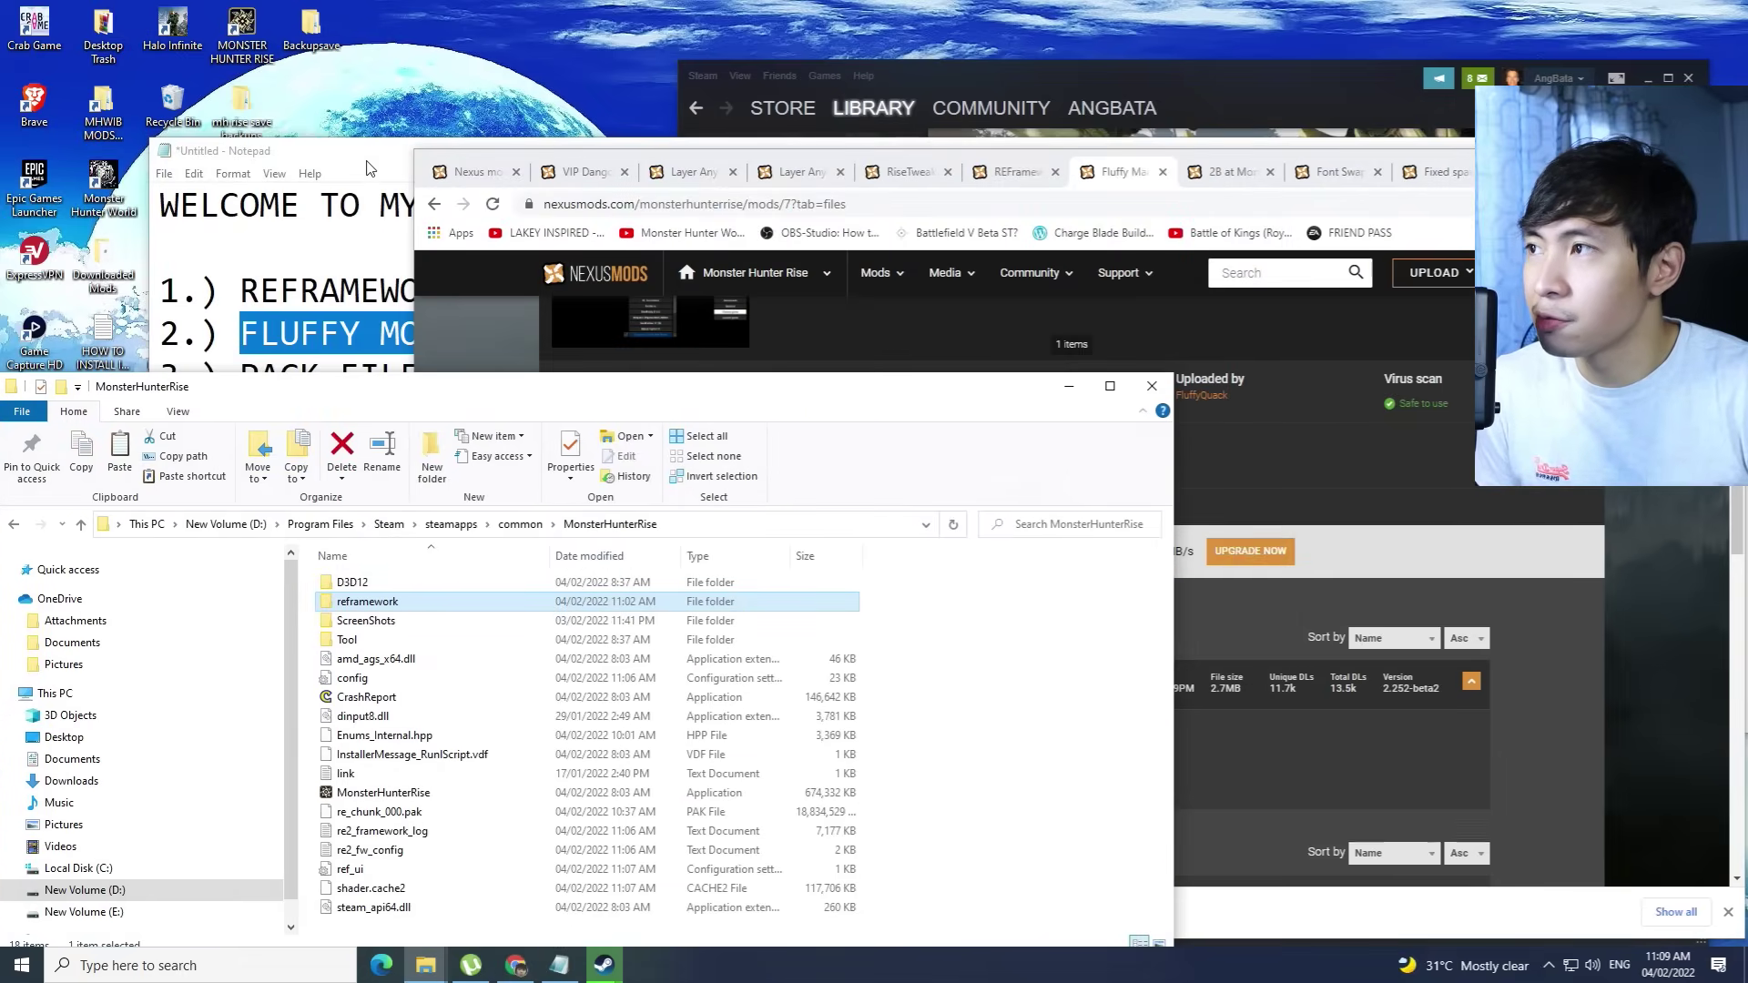
{"action": "left_click_drag", "start_coordinate": [367, 162], "coordinate": [808, 85]}
{"action": "double_click", "coordinate": [254, 331]}
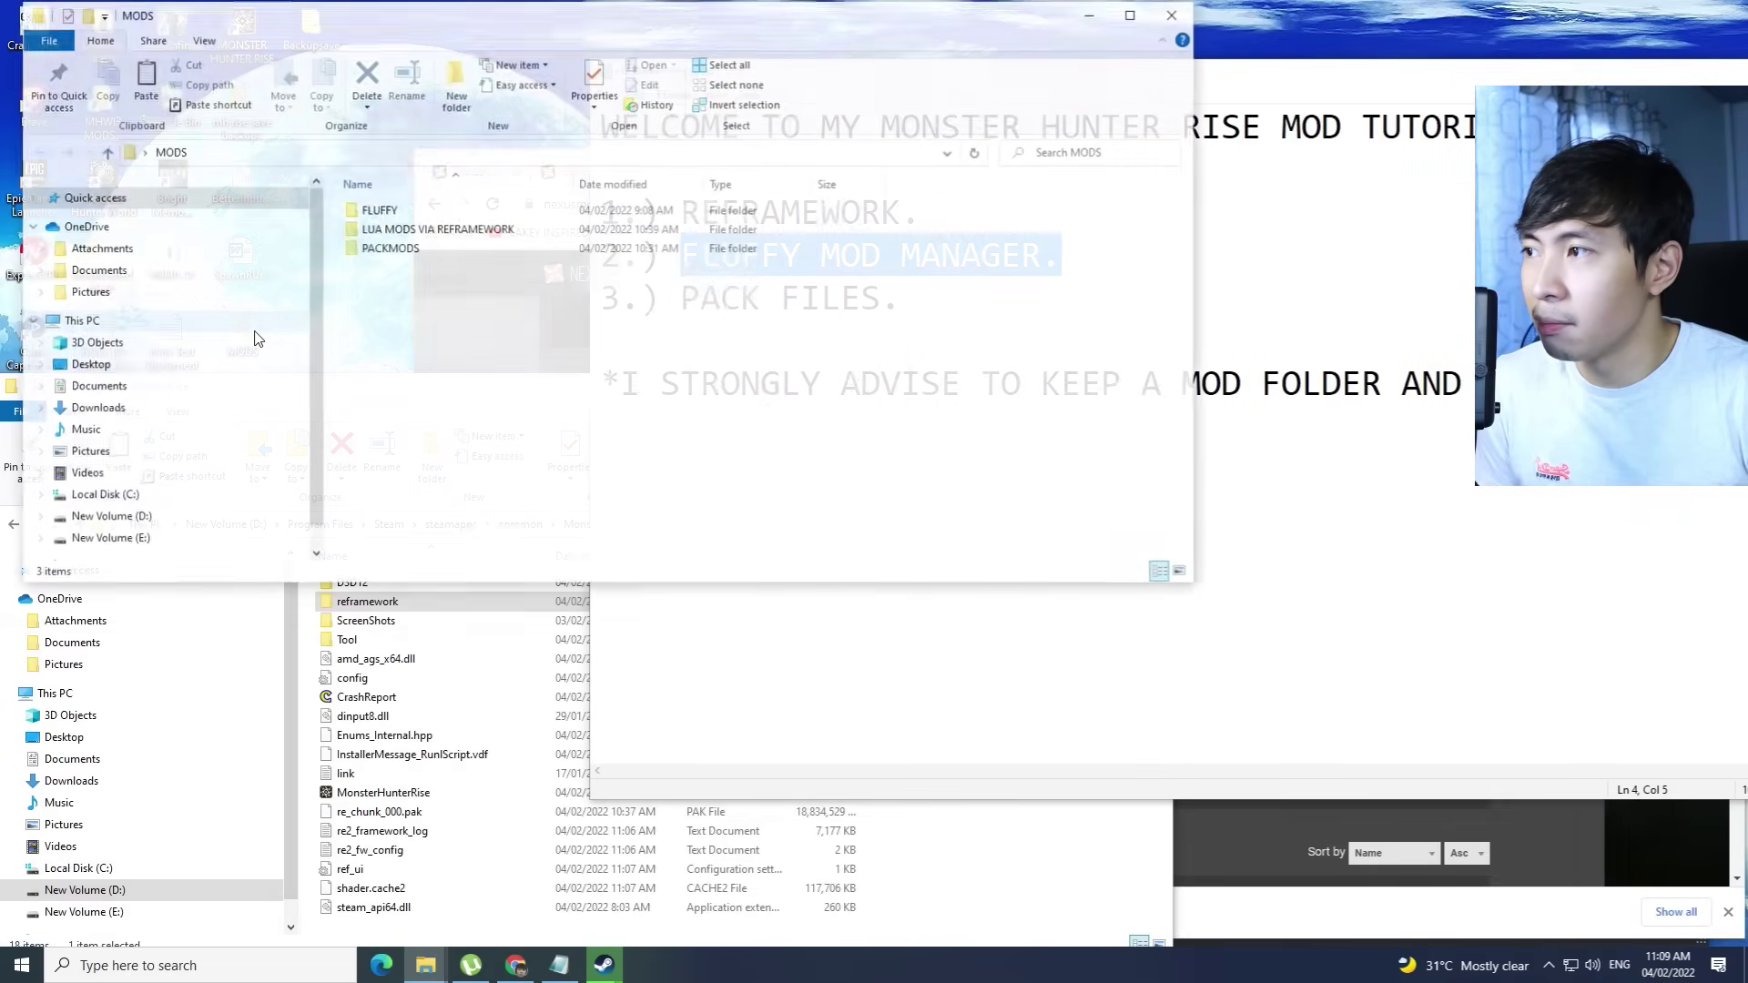
{"action": "left_click_drag", "start_coordinate": [792, 16], "coordinate": [927, 135]}
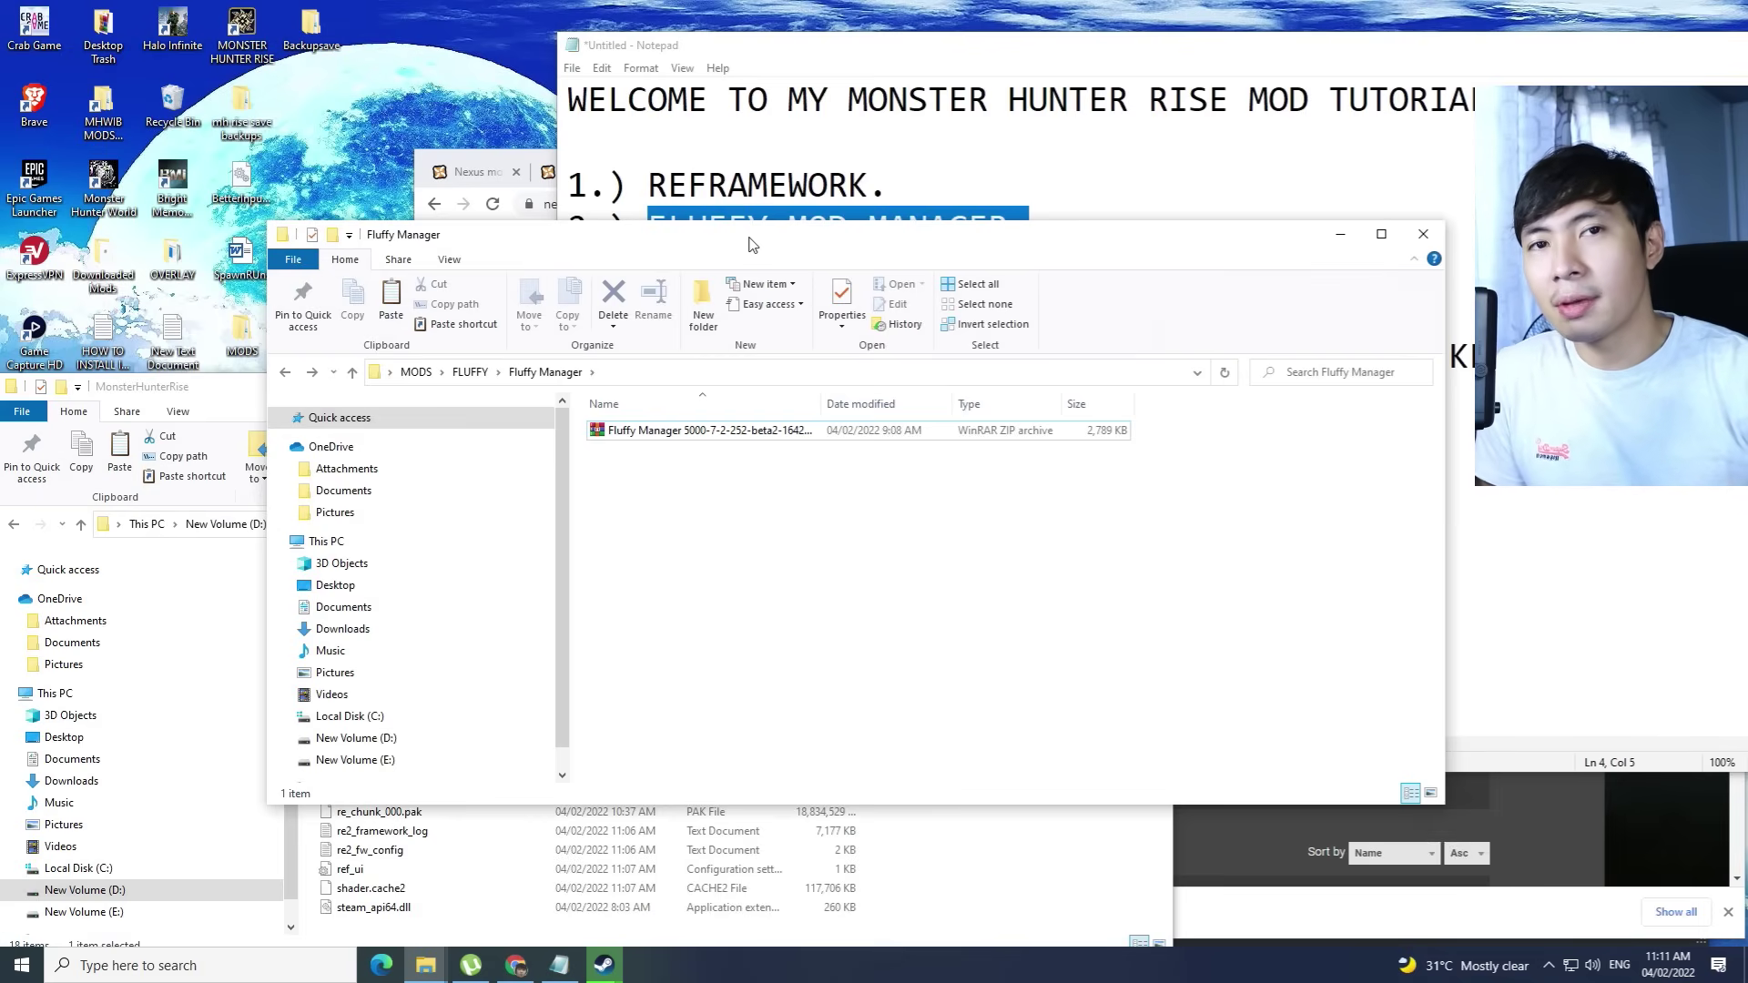
Extract the Fluffy Manager 5000 archive in place within the Fluffy Manager folder
{"action": "right_click", "coordinate": [775, 430]}
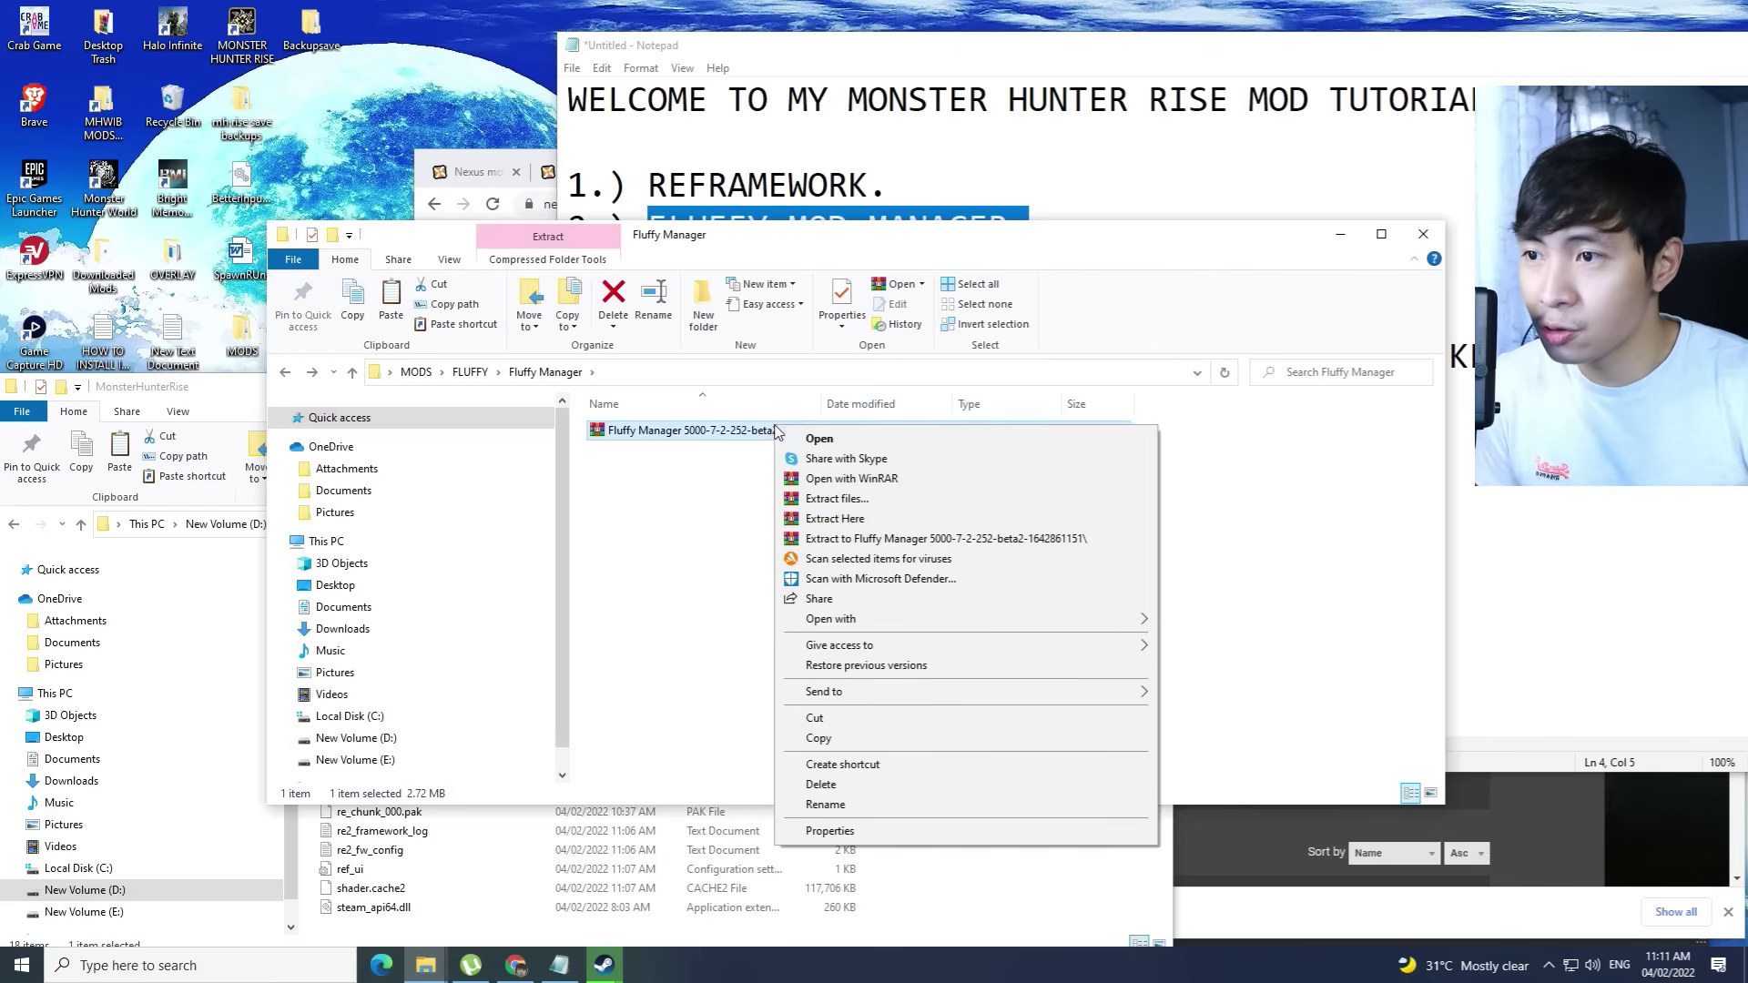
{"action": "left_click", "coordinate": [874, 518]}
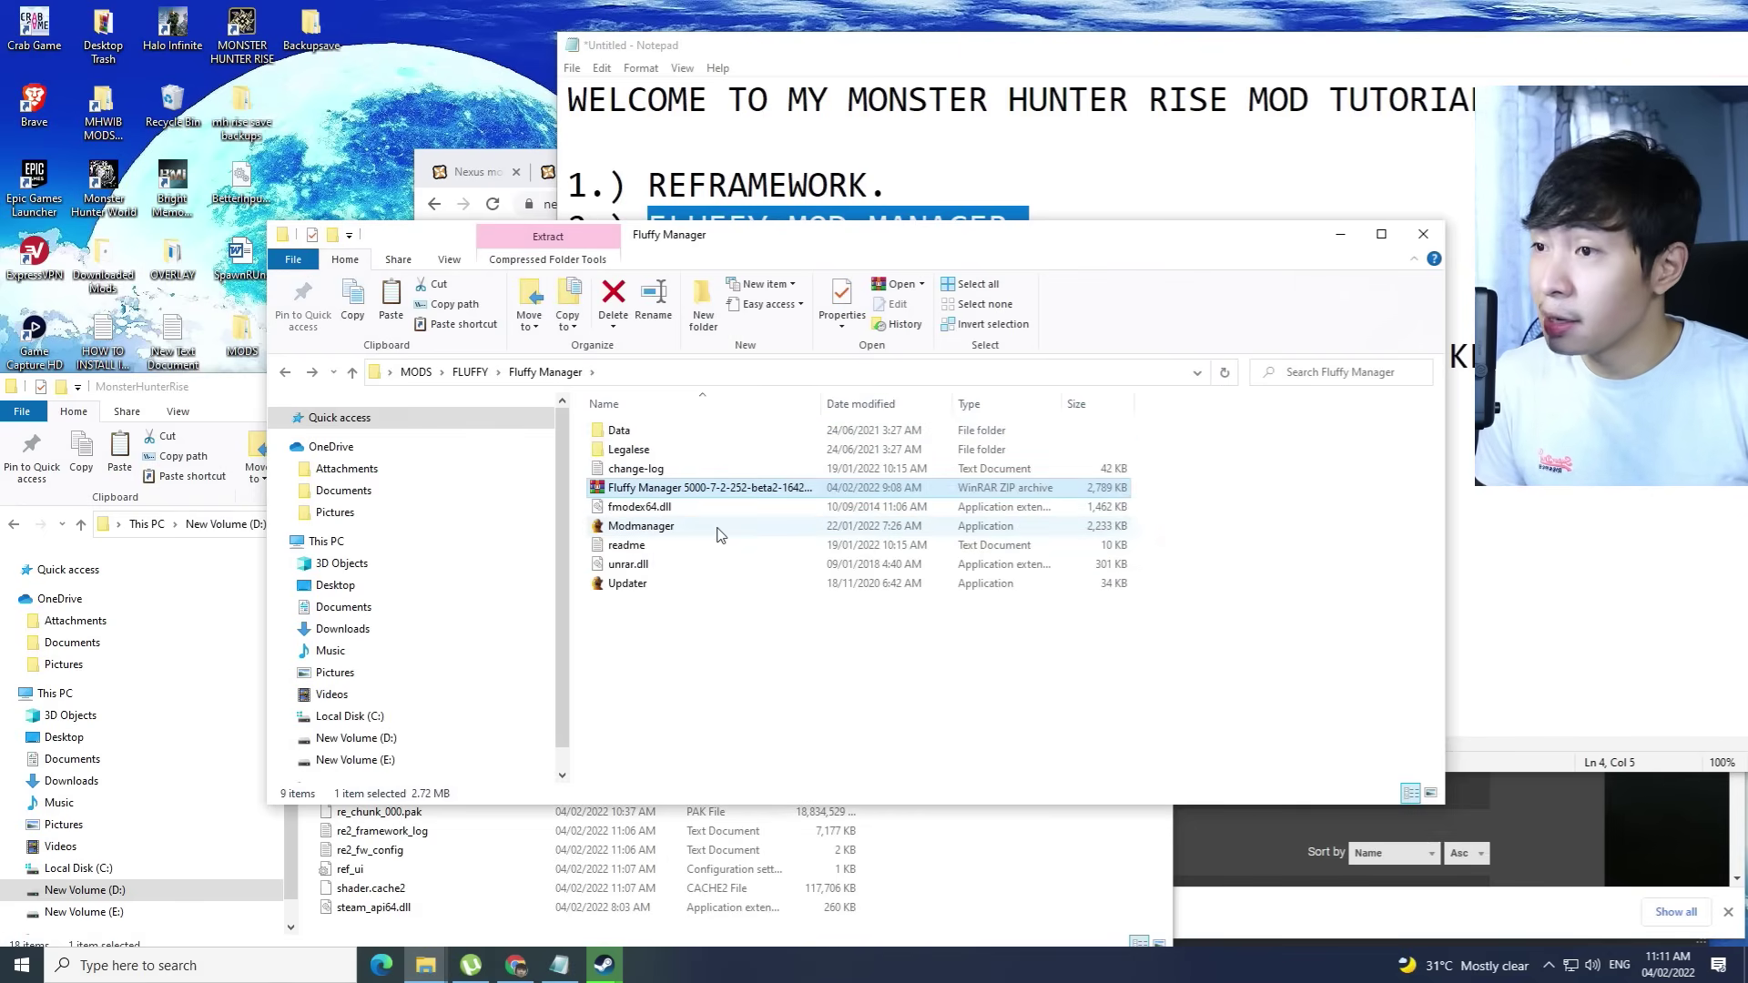
{"action": "left_click", "coordinate": [694, 650]}
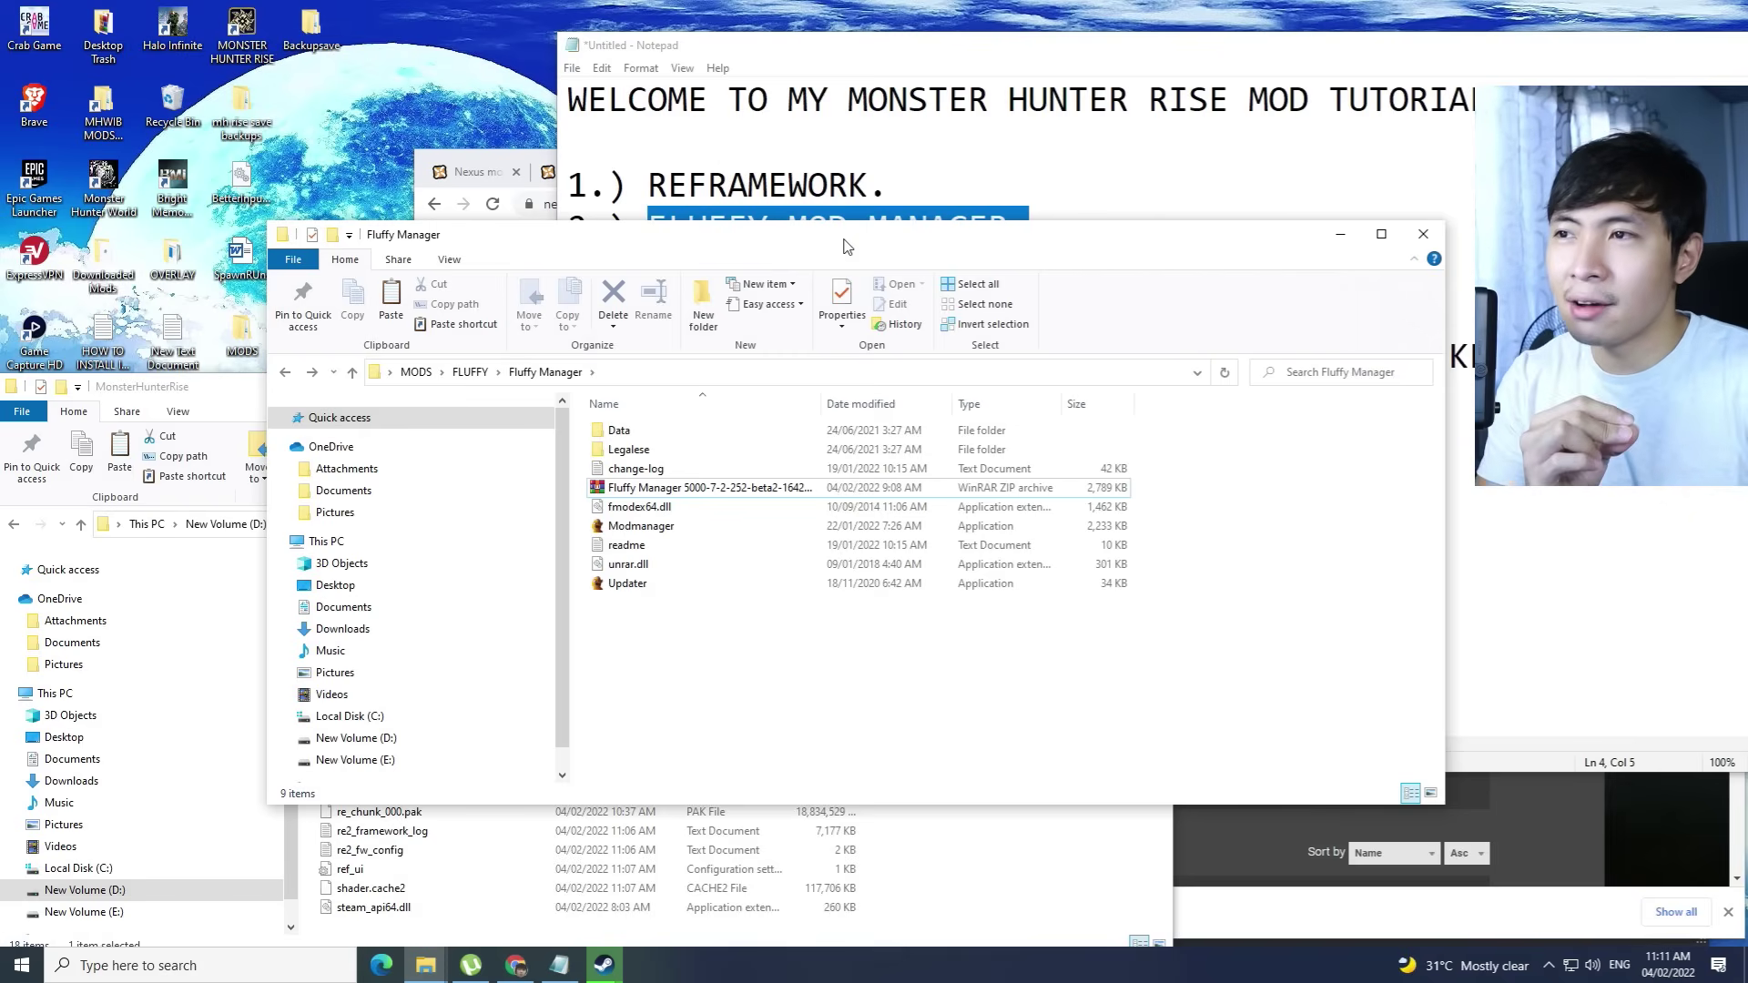
Launch Modmanager from the Fluffy Manager folder, and arrange its window beside the folder window
{"action": "left_click_drag", "start_coordinate": [847, 235], "coordinate": [652, 178]}
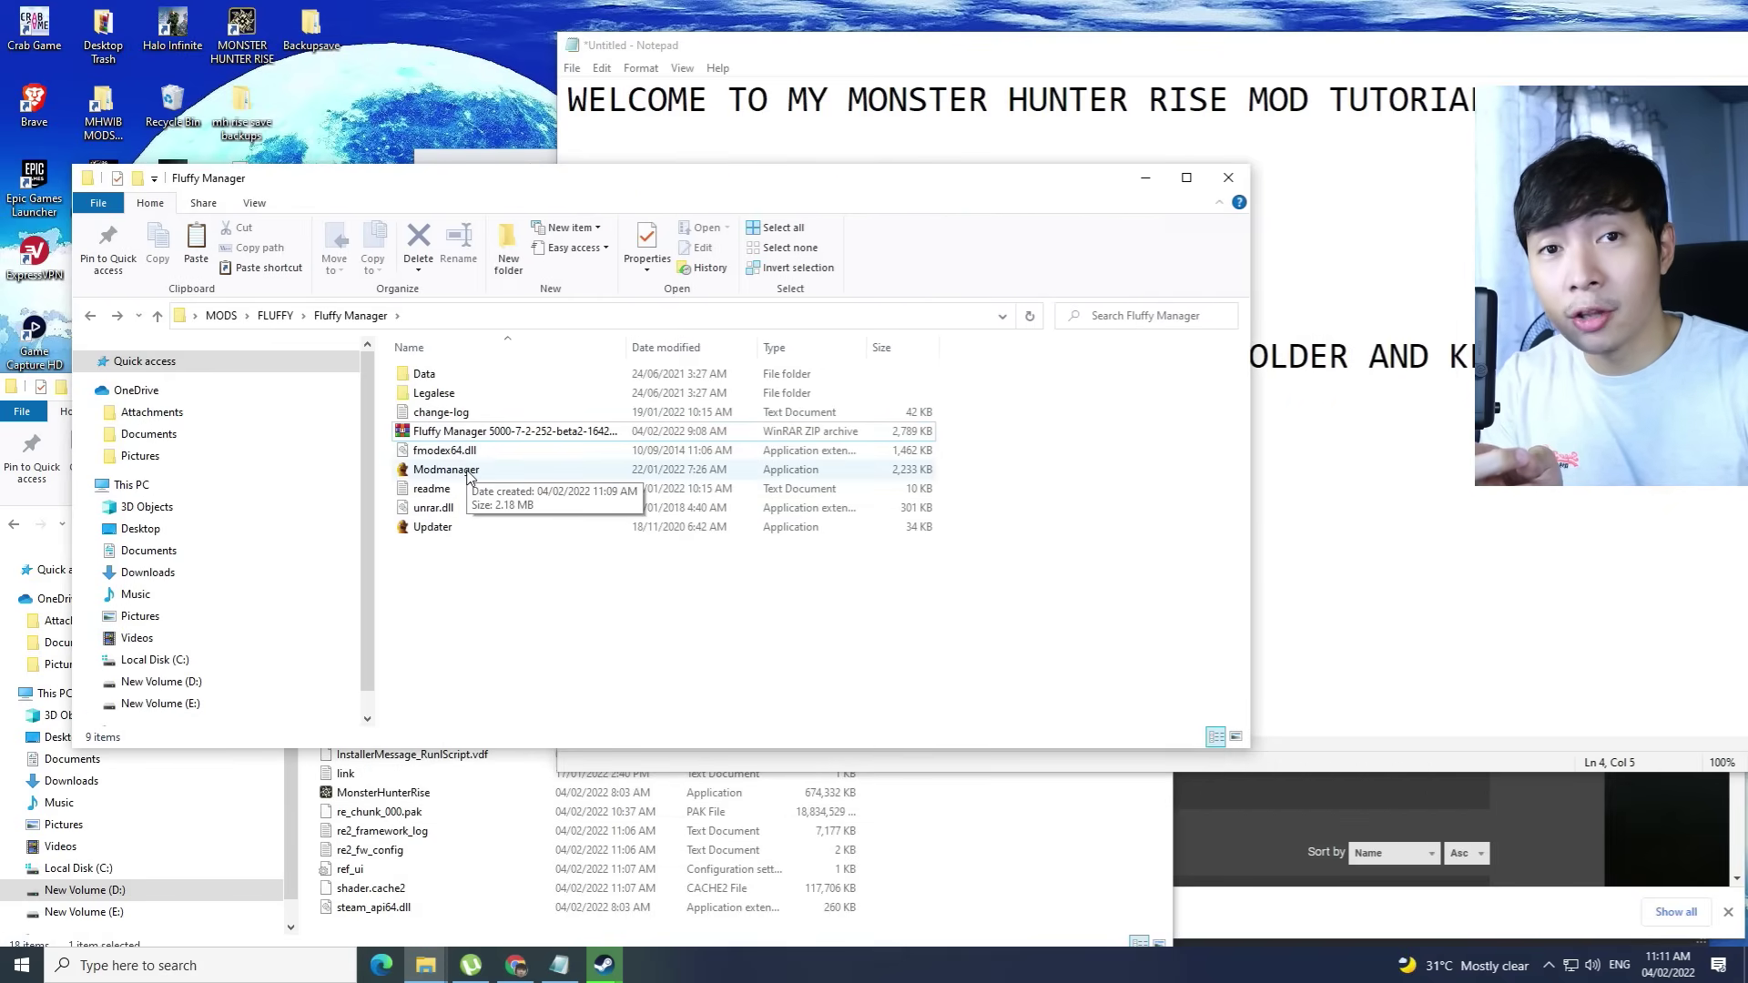
{"action": "double_click", "coordinate": [468, 473]}
{"action": "left_click_drag", "start_coordinate": [566, 41], "coordinate": [1216, 216]}
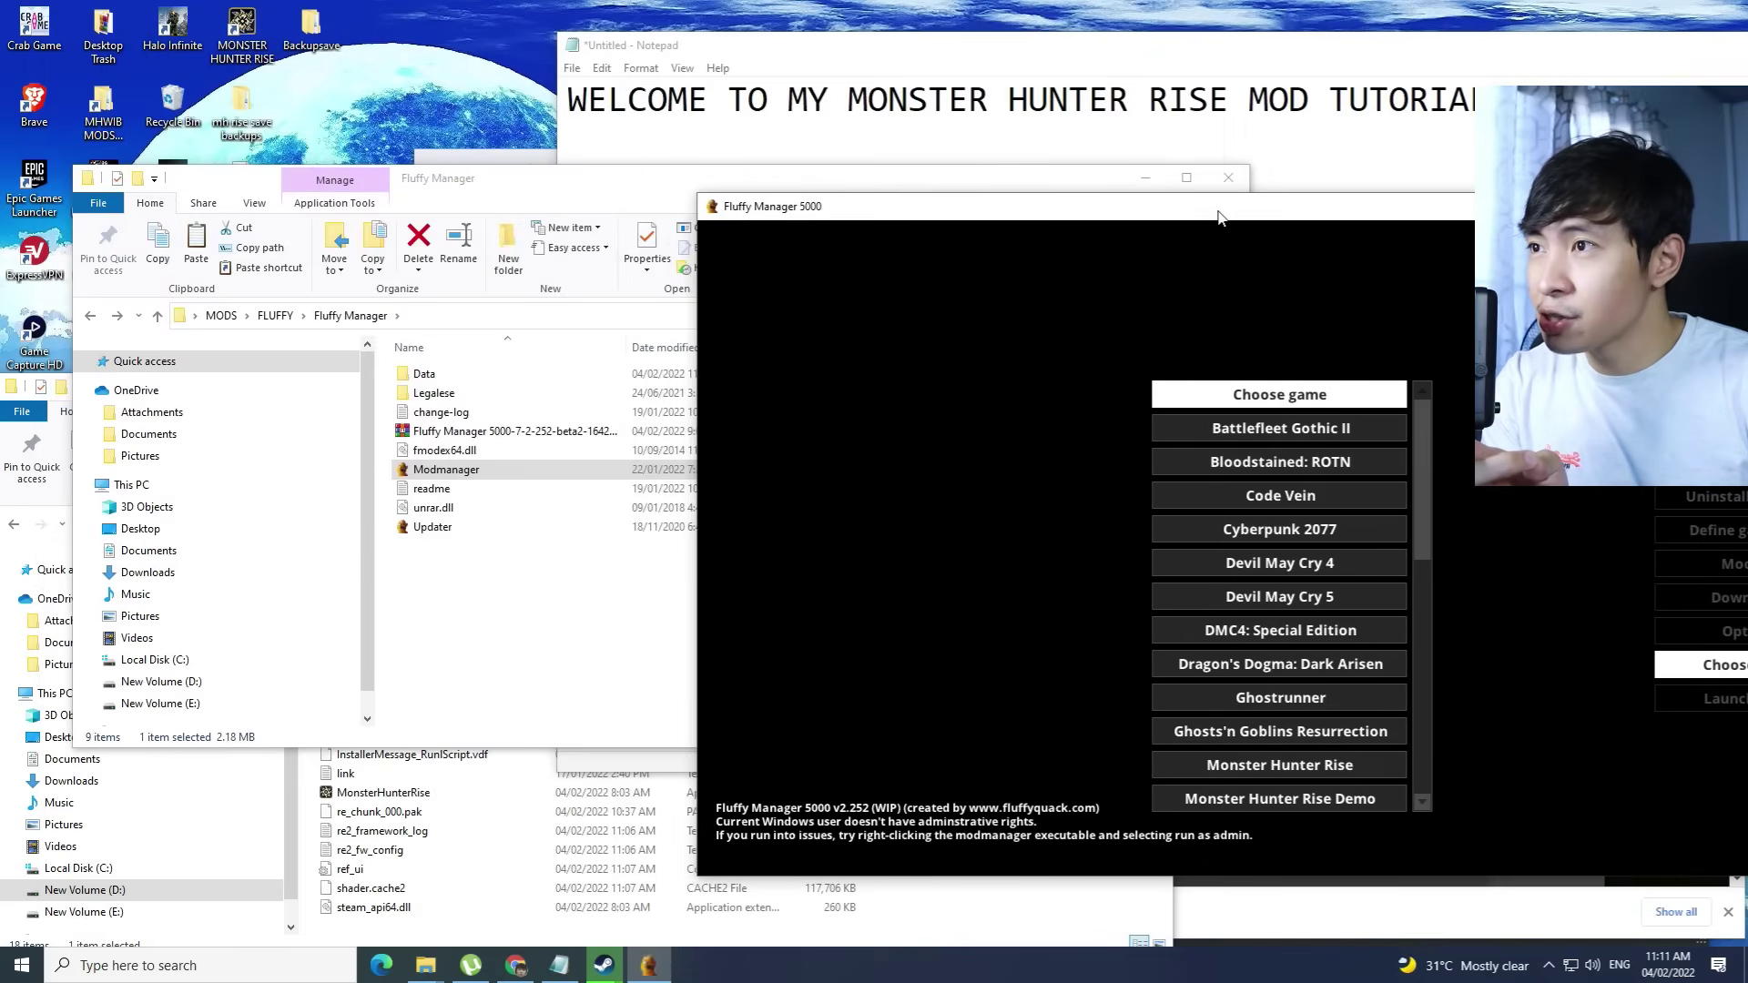
{"action": "left_click_drag", "start_coordinate": [769, 187], "coordinate": [582, 117]}
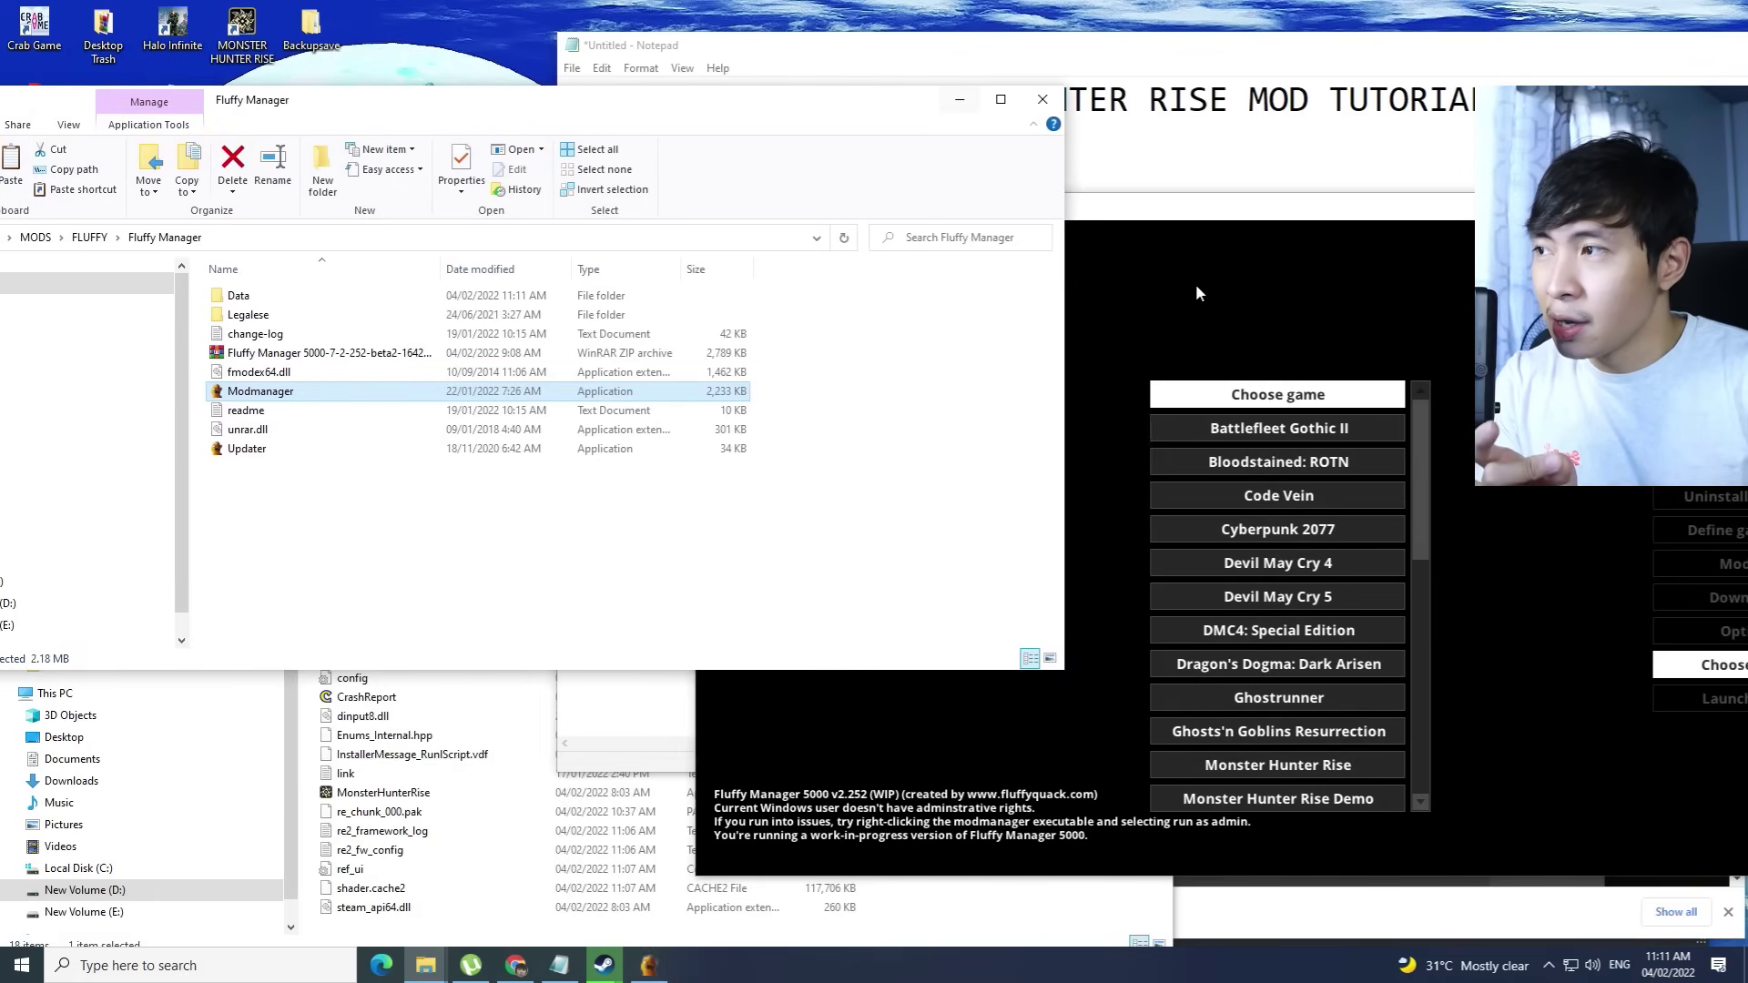
{"action": "left_click_drag", "start_coordinate": [1184, 207], "coordinate": [1259, 156]}
{"action": "left_click_drag", "start_coordinate": [274, 101], "coordinate": [232, 100]}
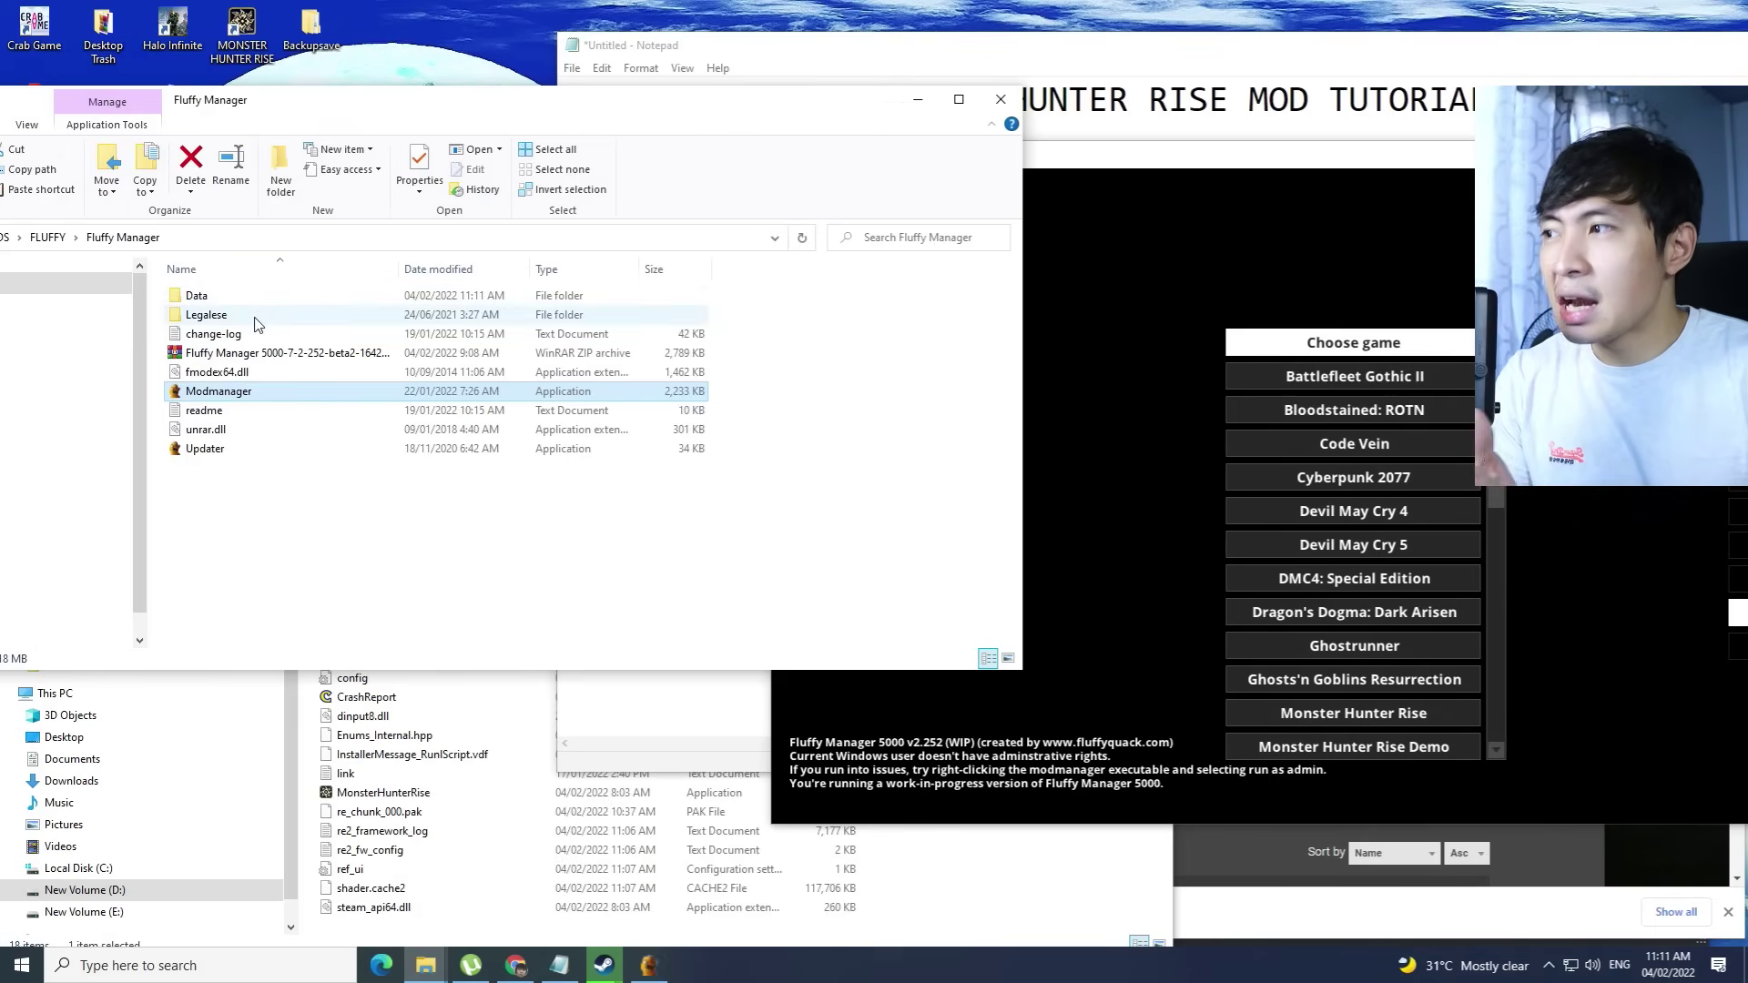
Choose Monster Hunter Rise as the game to manage in Fluffy Manager 5000
{"action": "left_click", "coordinate": [1209, 211]}
{"action": "left_click_drag", "start_coordinate": [1198, 189], "coordinate": [1106, 98]}
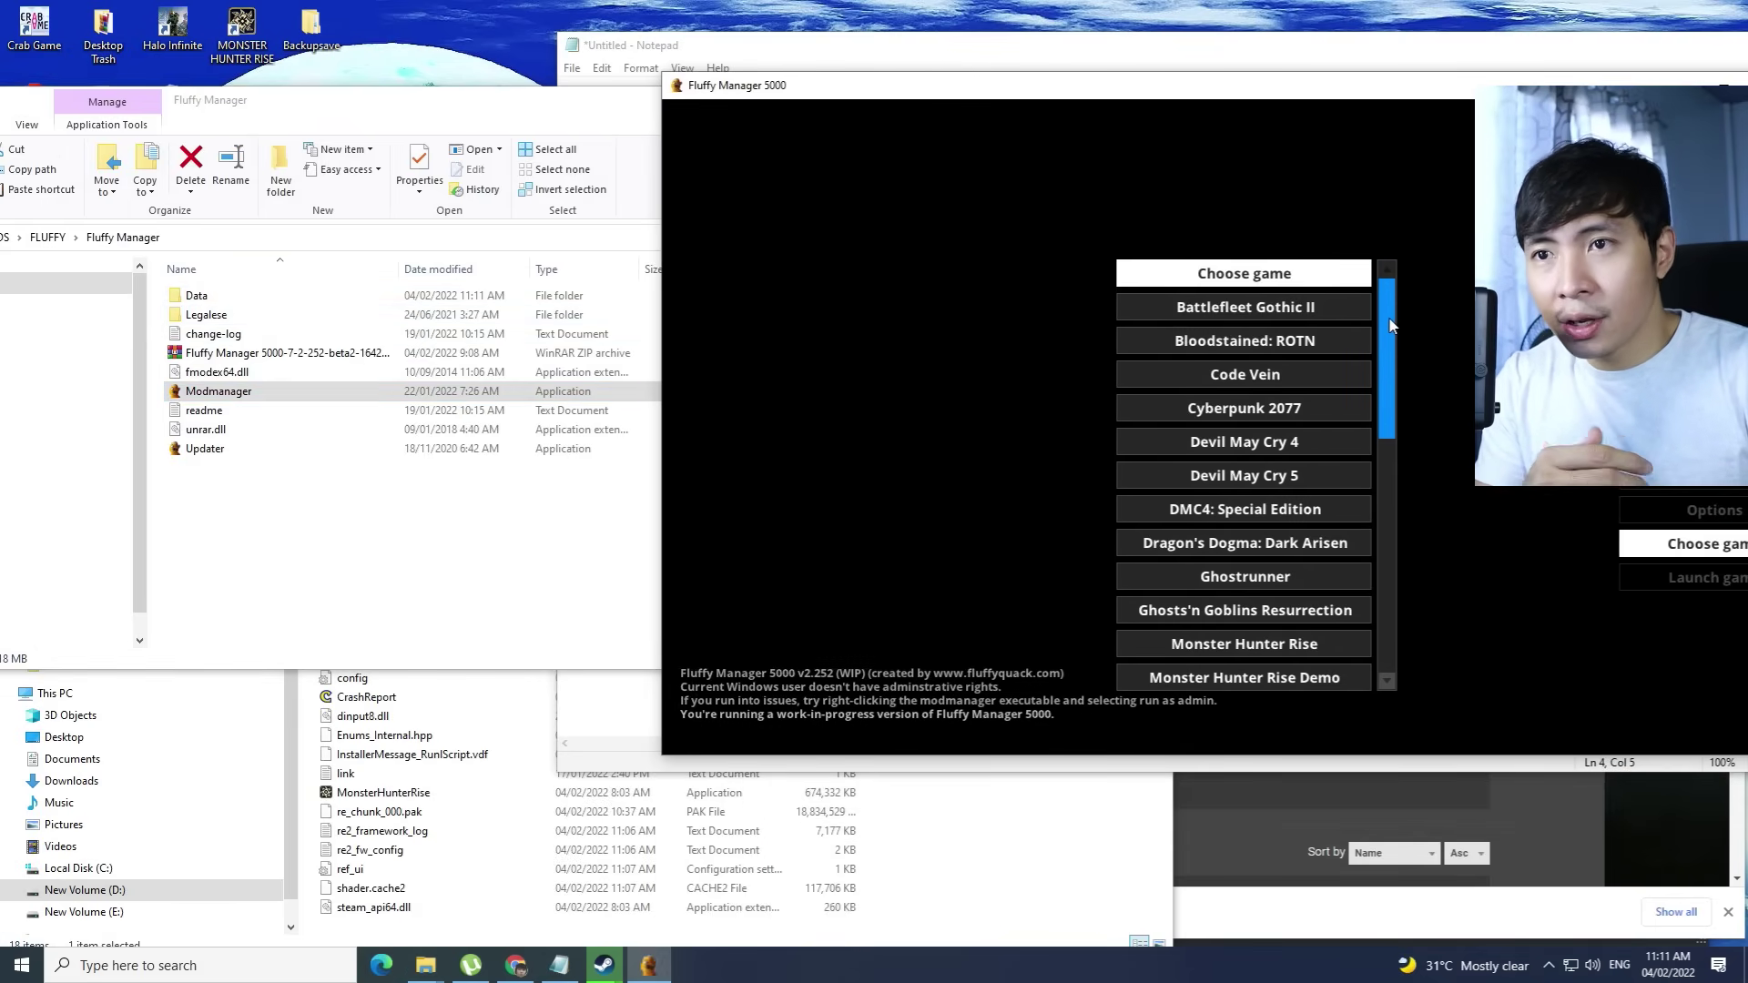
{"action": "left_click_drag", "start_coordinate": [1387, 348], "coordinate": [1406, 440]}
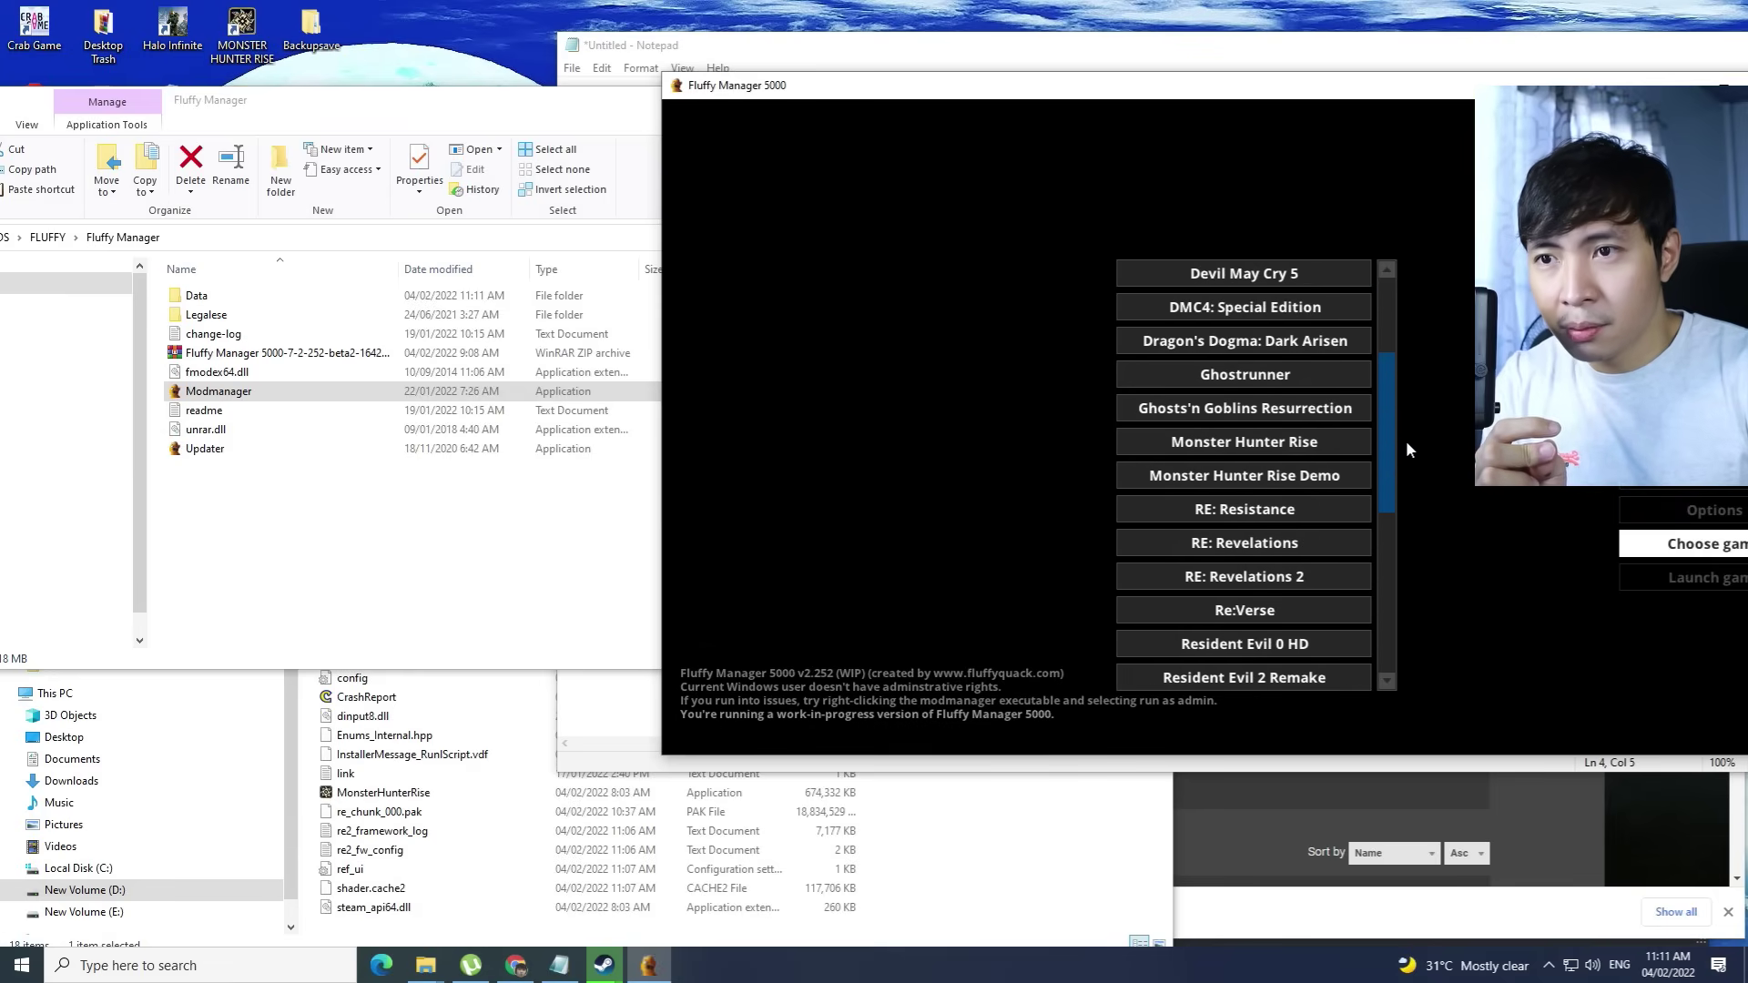
{"action": "left_click", "coordinate": [1258, 448]}
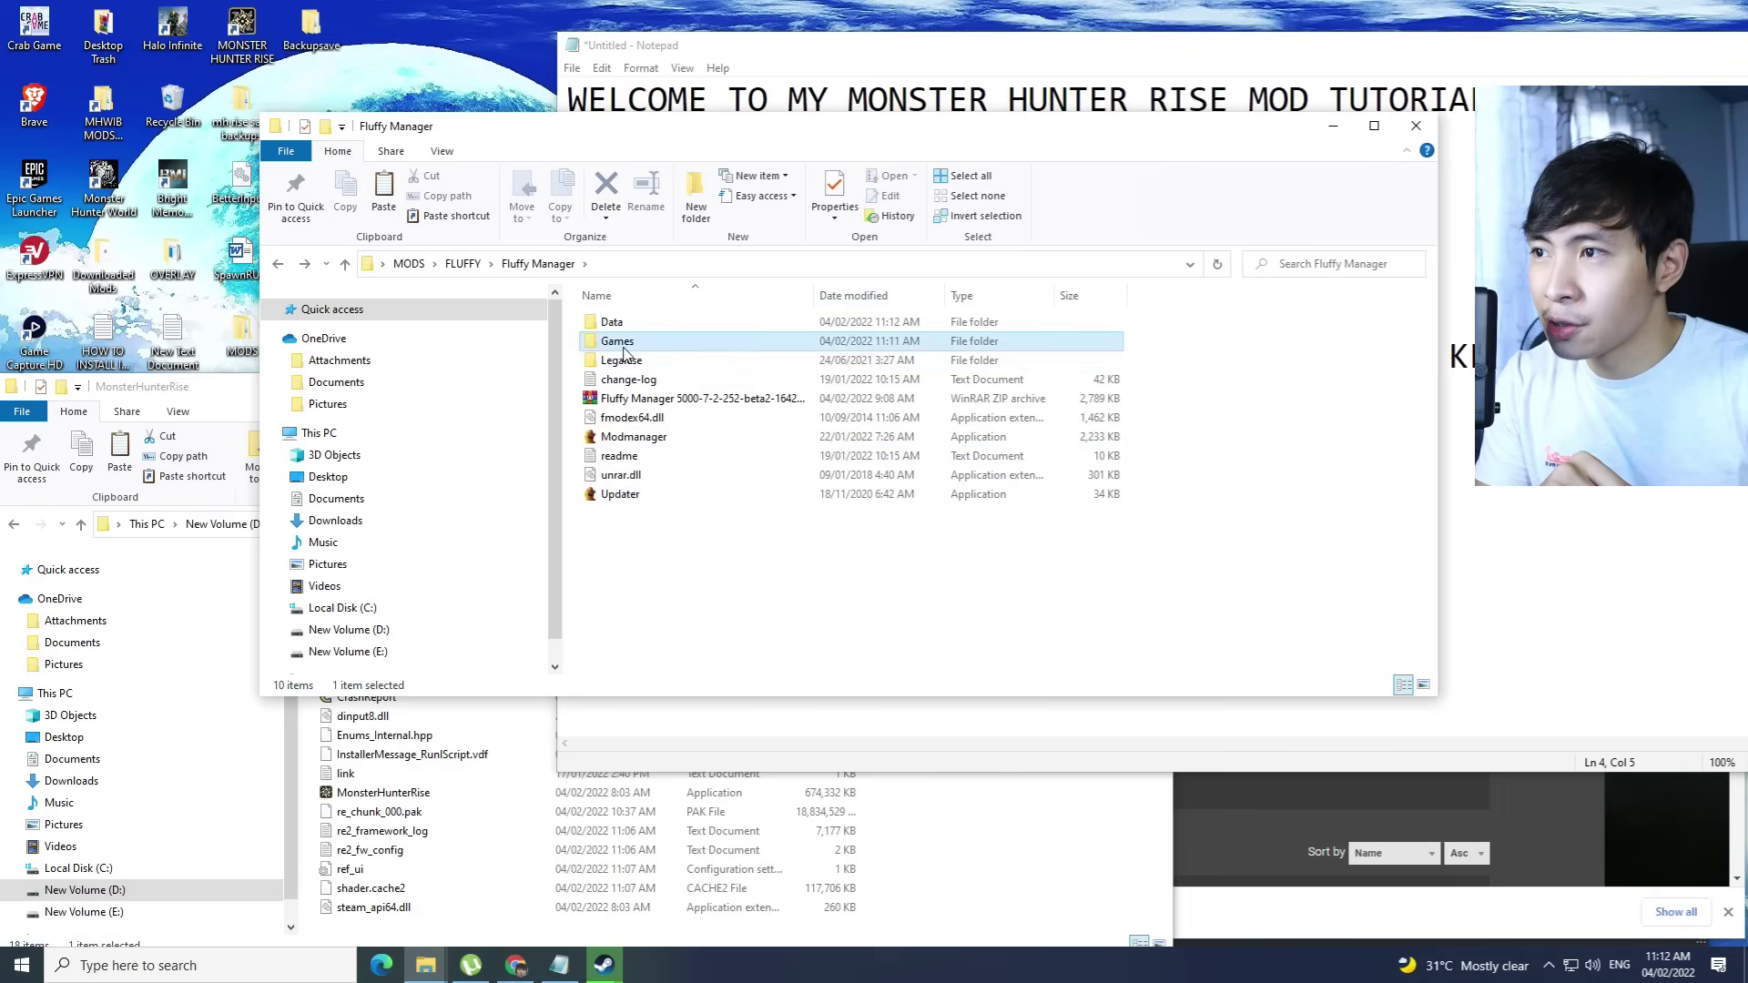
Inspect the Mods folder inside Games and MHRISE, and return to the Fluffy Manager folder
{"action": "double_click", "coordinate": [619, 341]}
{"action": "left_click", "coordinate": [634, 324]}
{"action": "double_click", "coordinate": [634, 325]}
{"action": "double_click", "coordinate": [664, 322]}
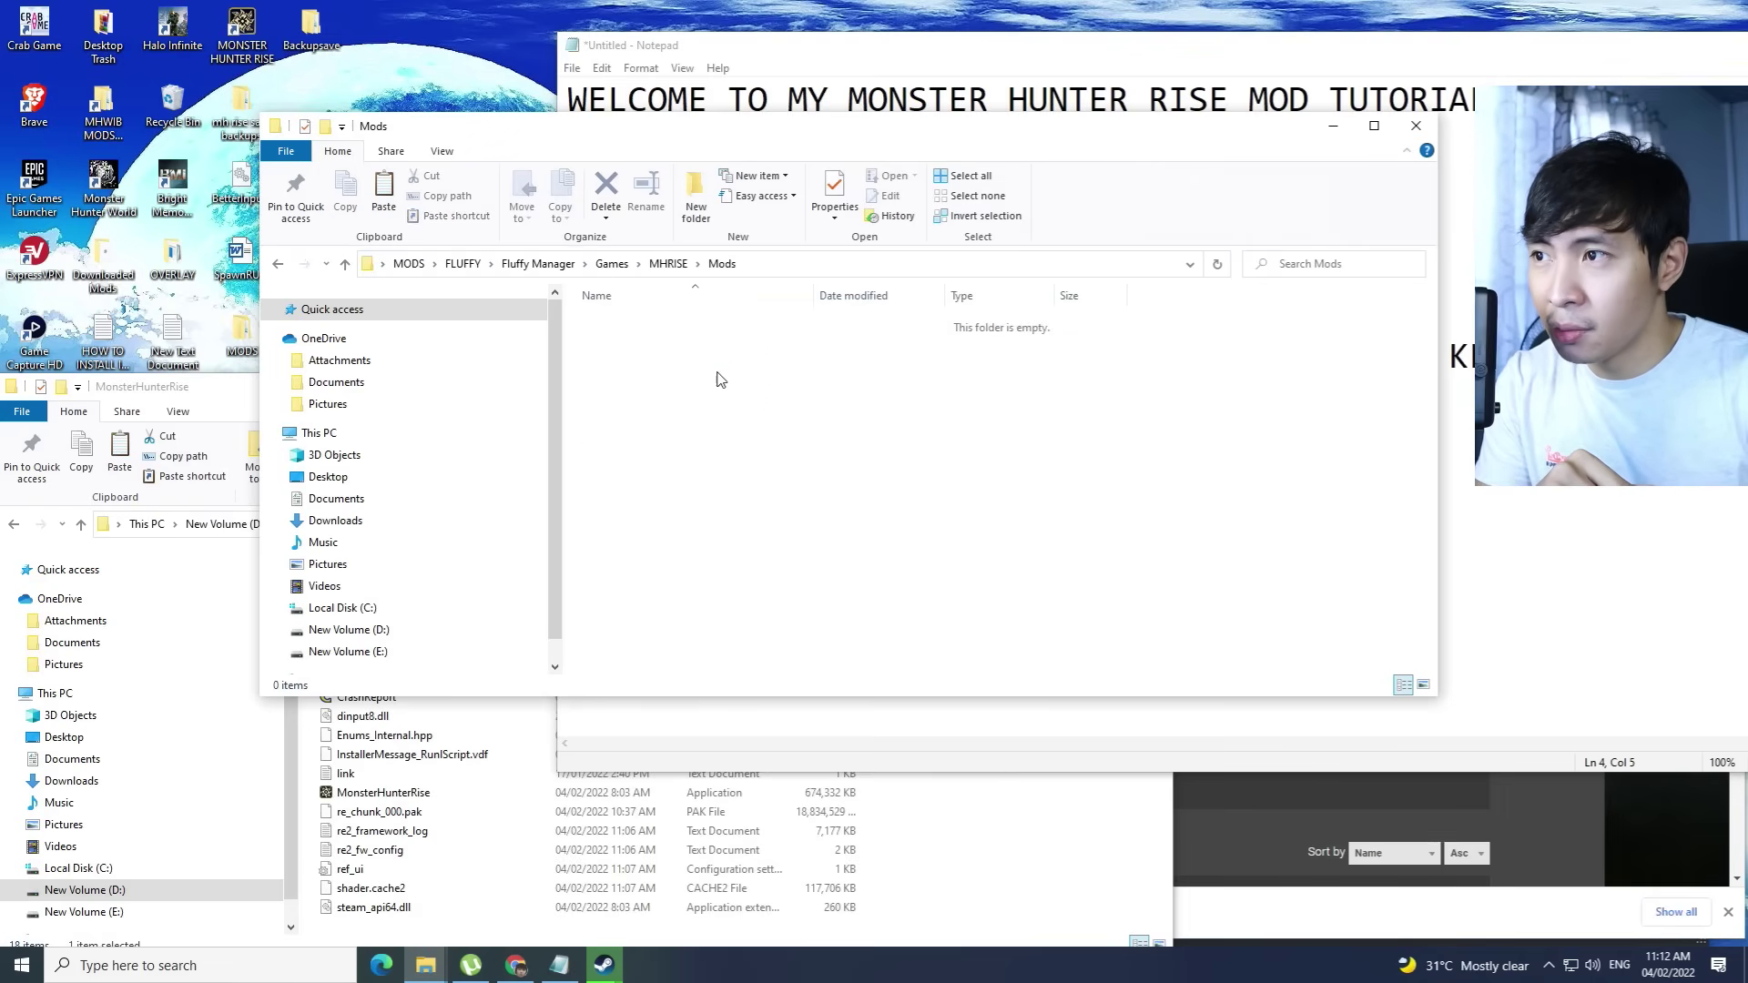
{"action": "left_click", "coordinate": [278, 263]}
{"action": "left_click", "coordinate": [278, 263]}
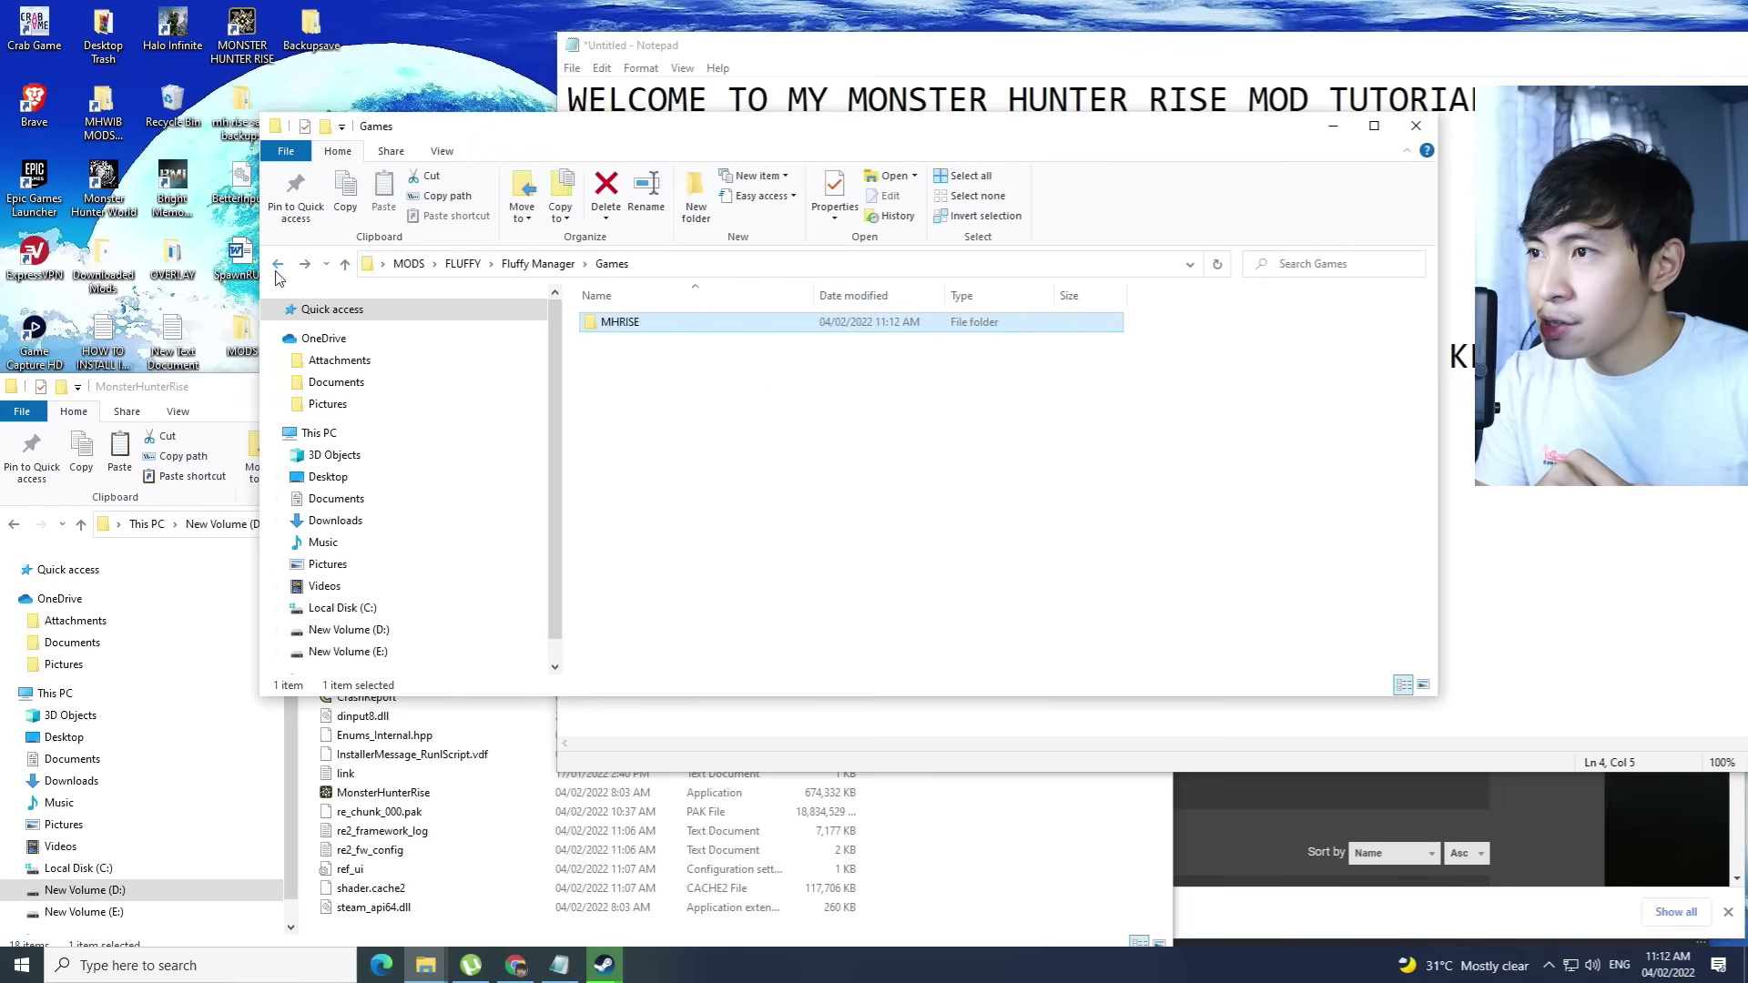
{"action": "left_click", "coordinate": [277, 263]}
{"action": "left_click", "coordinate": [687, 612]}
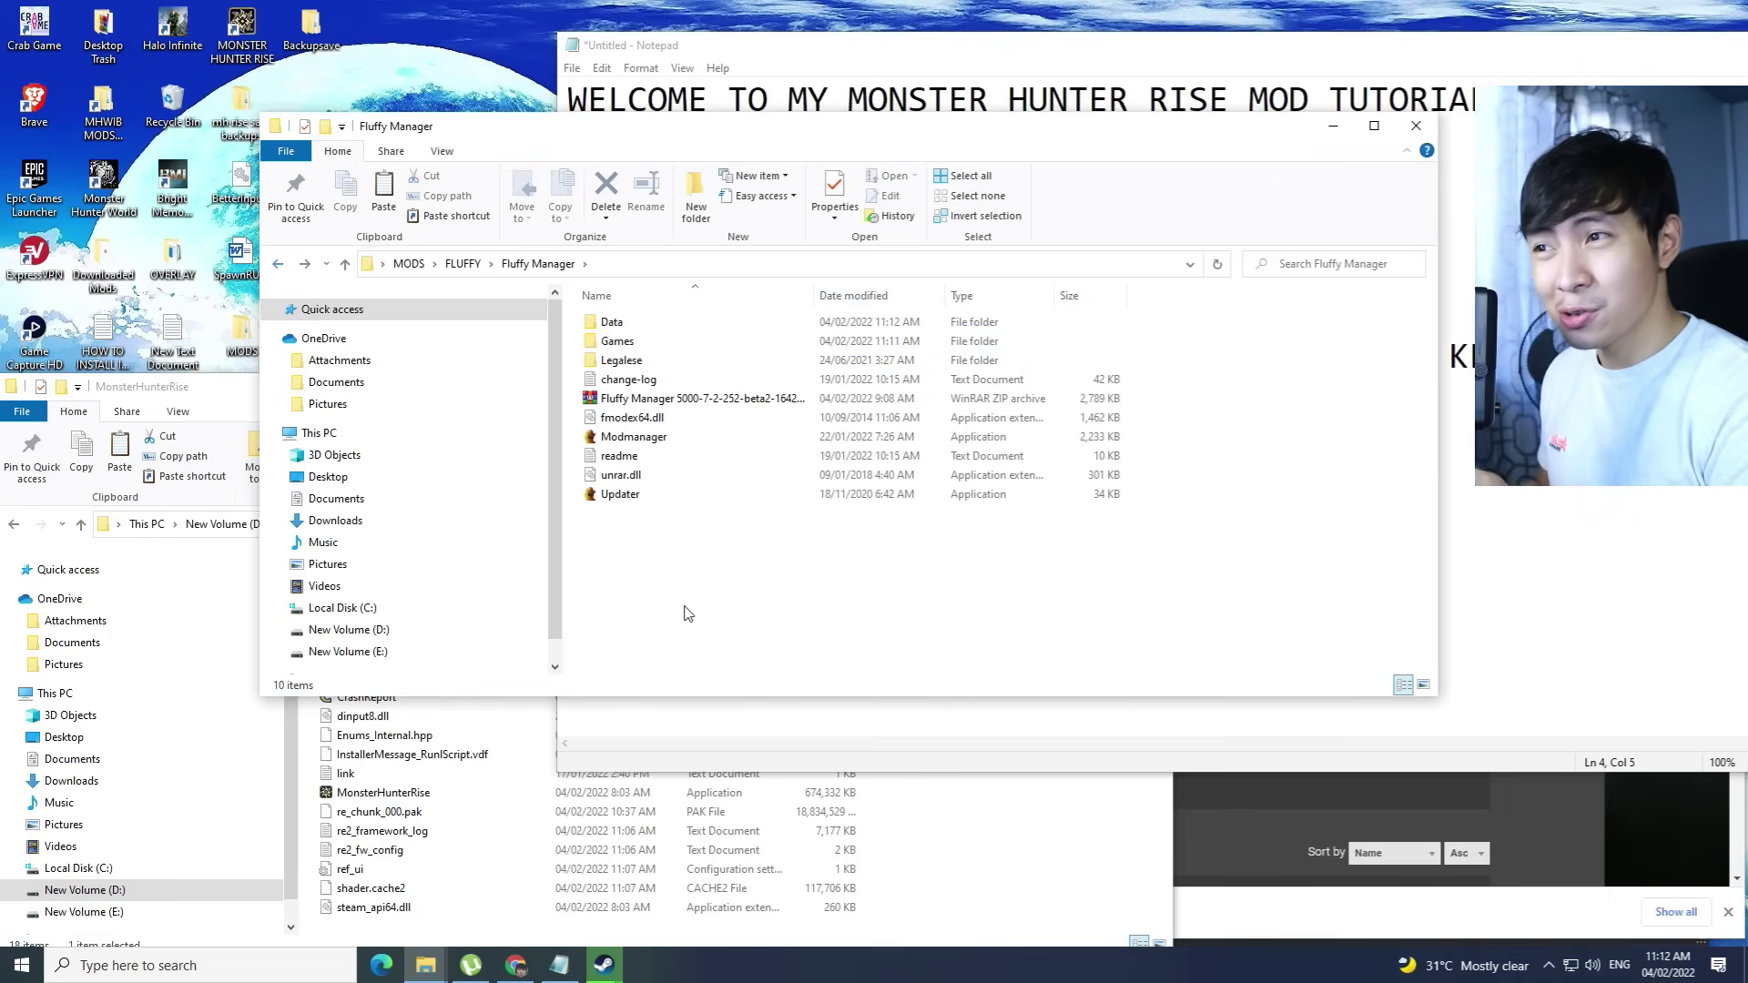
Leave the Fluffy Manager folder, reposition the MonsterHunterRise window, and switch to the Nexus Mods browser window maximized
{"action": "left_click", "coordinate": [278, 263]}
{"action": "left_click_drag", "start_coordinate": [200, 391], "coordinate": [269, 293]}
{"action": "left_click", "coordinate": [517, 967]}
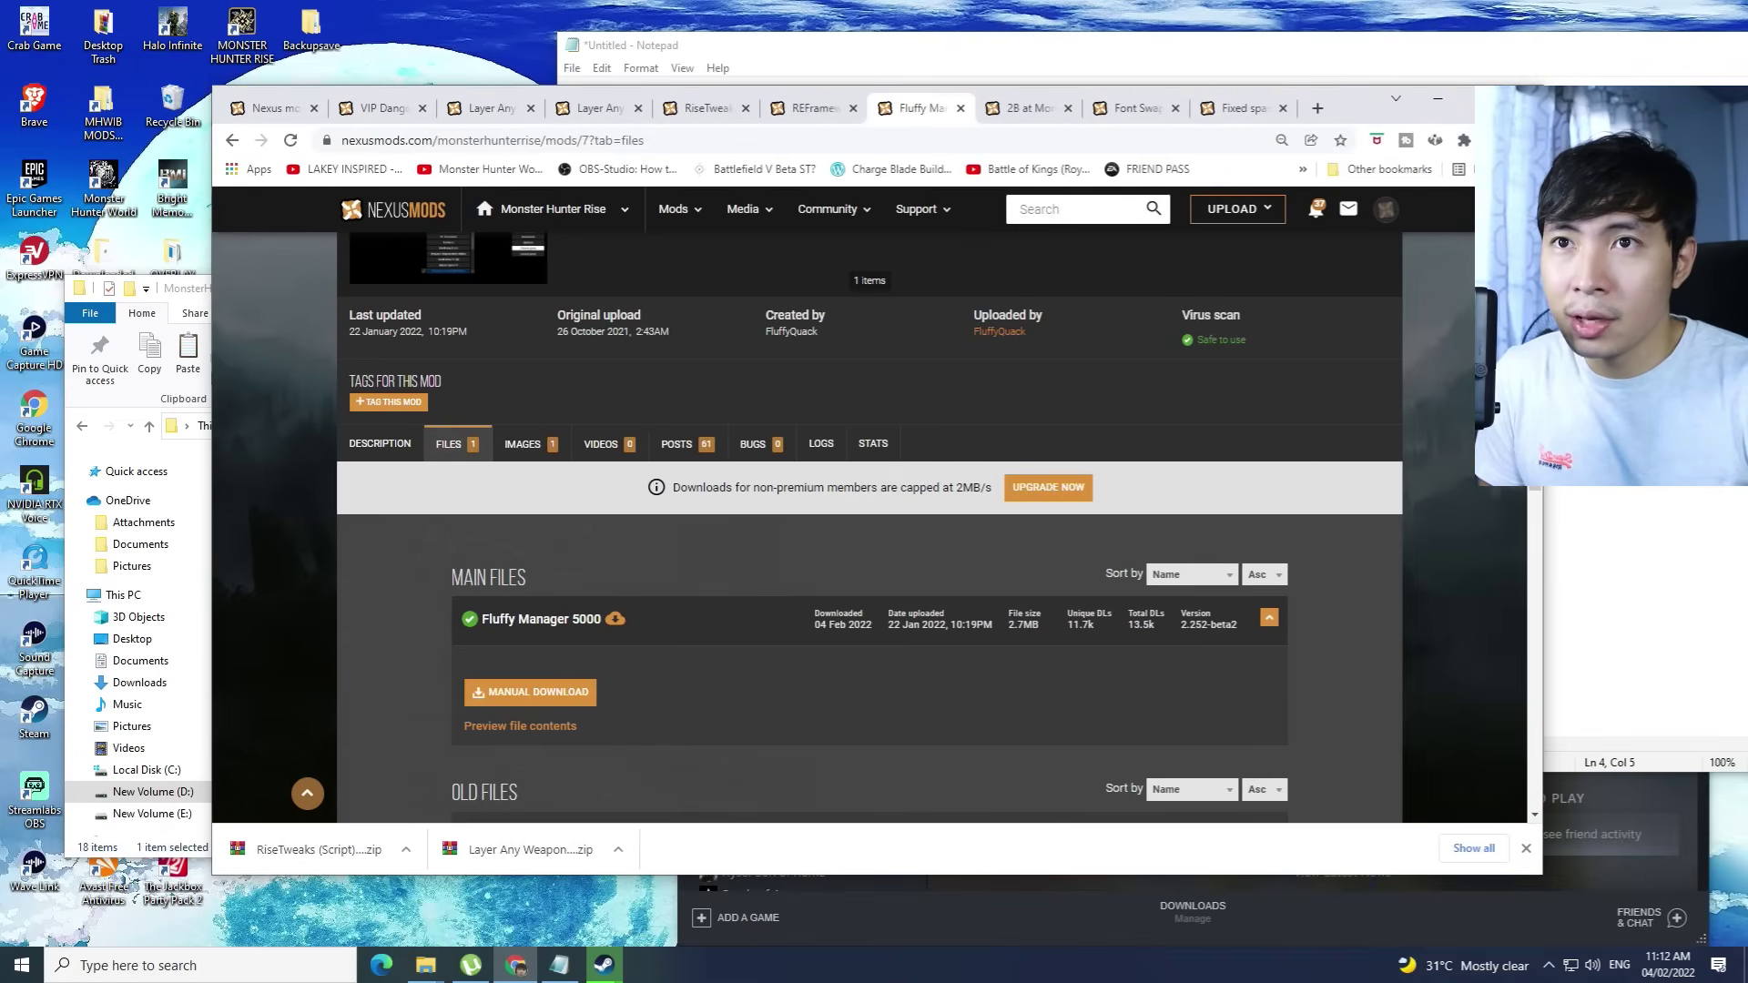
{"action": "double_click", "coordinate": [1150, 37]}
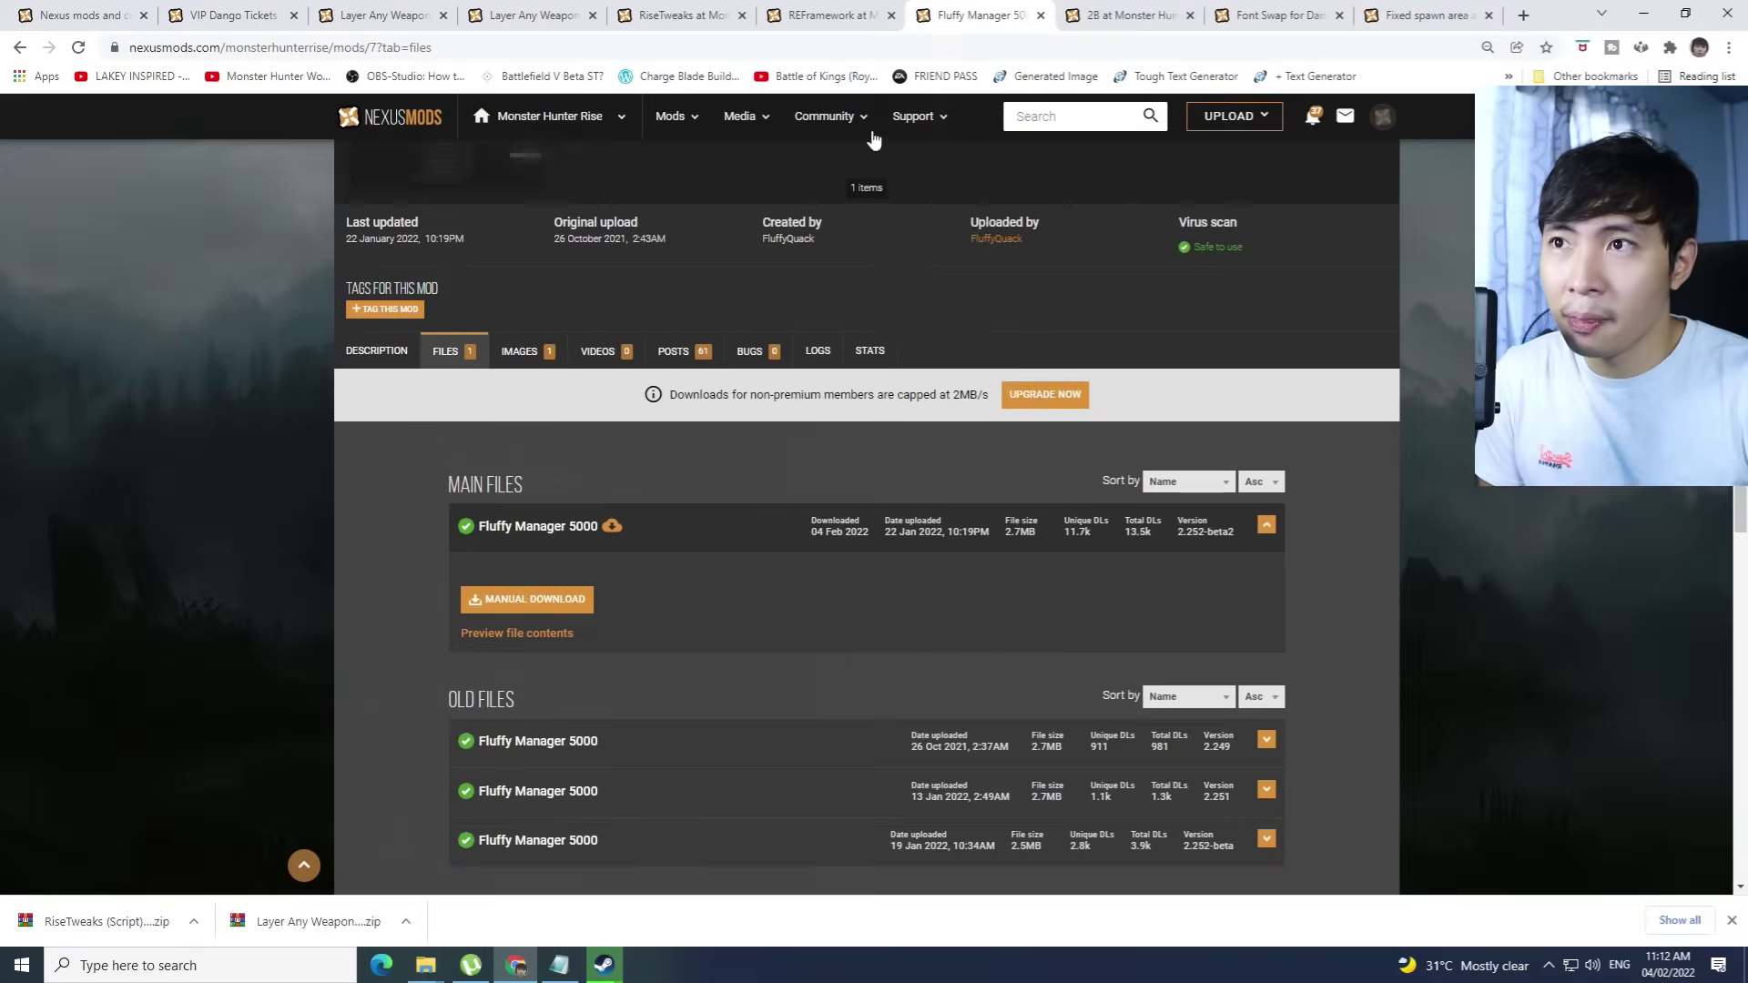
Open the 2B mod page on Nexus Mods and review its description for what the mod replaces
{"action": "left_click", "coordinate": [1149, 18]}
{"action": "scroll", "coordinate": [703, 478], "scroll_direction": "up", "scroll_amount": 10}
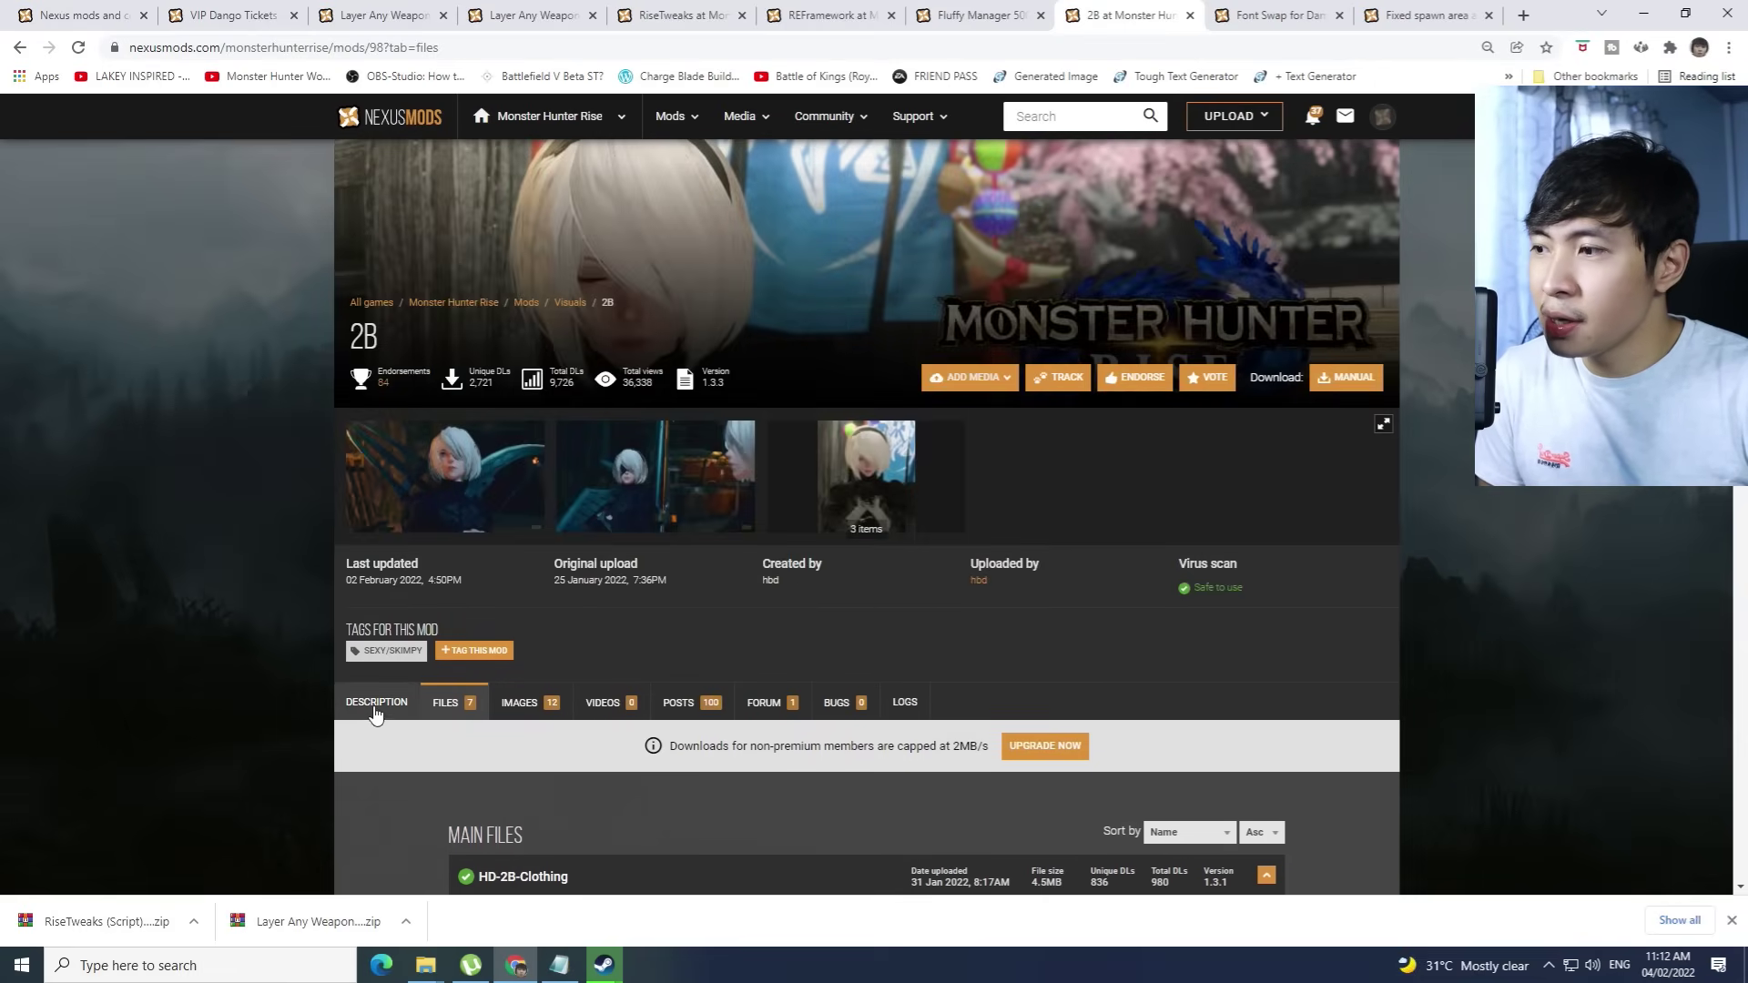
{"action": "left_click", "coordinate": [376, 705]}
{"action": "scroll", "coordinate": [546, 500], "scroll_direction": "up", "scroll_amount": 5}
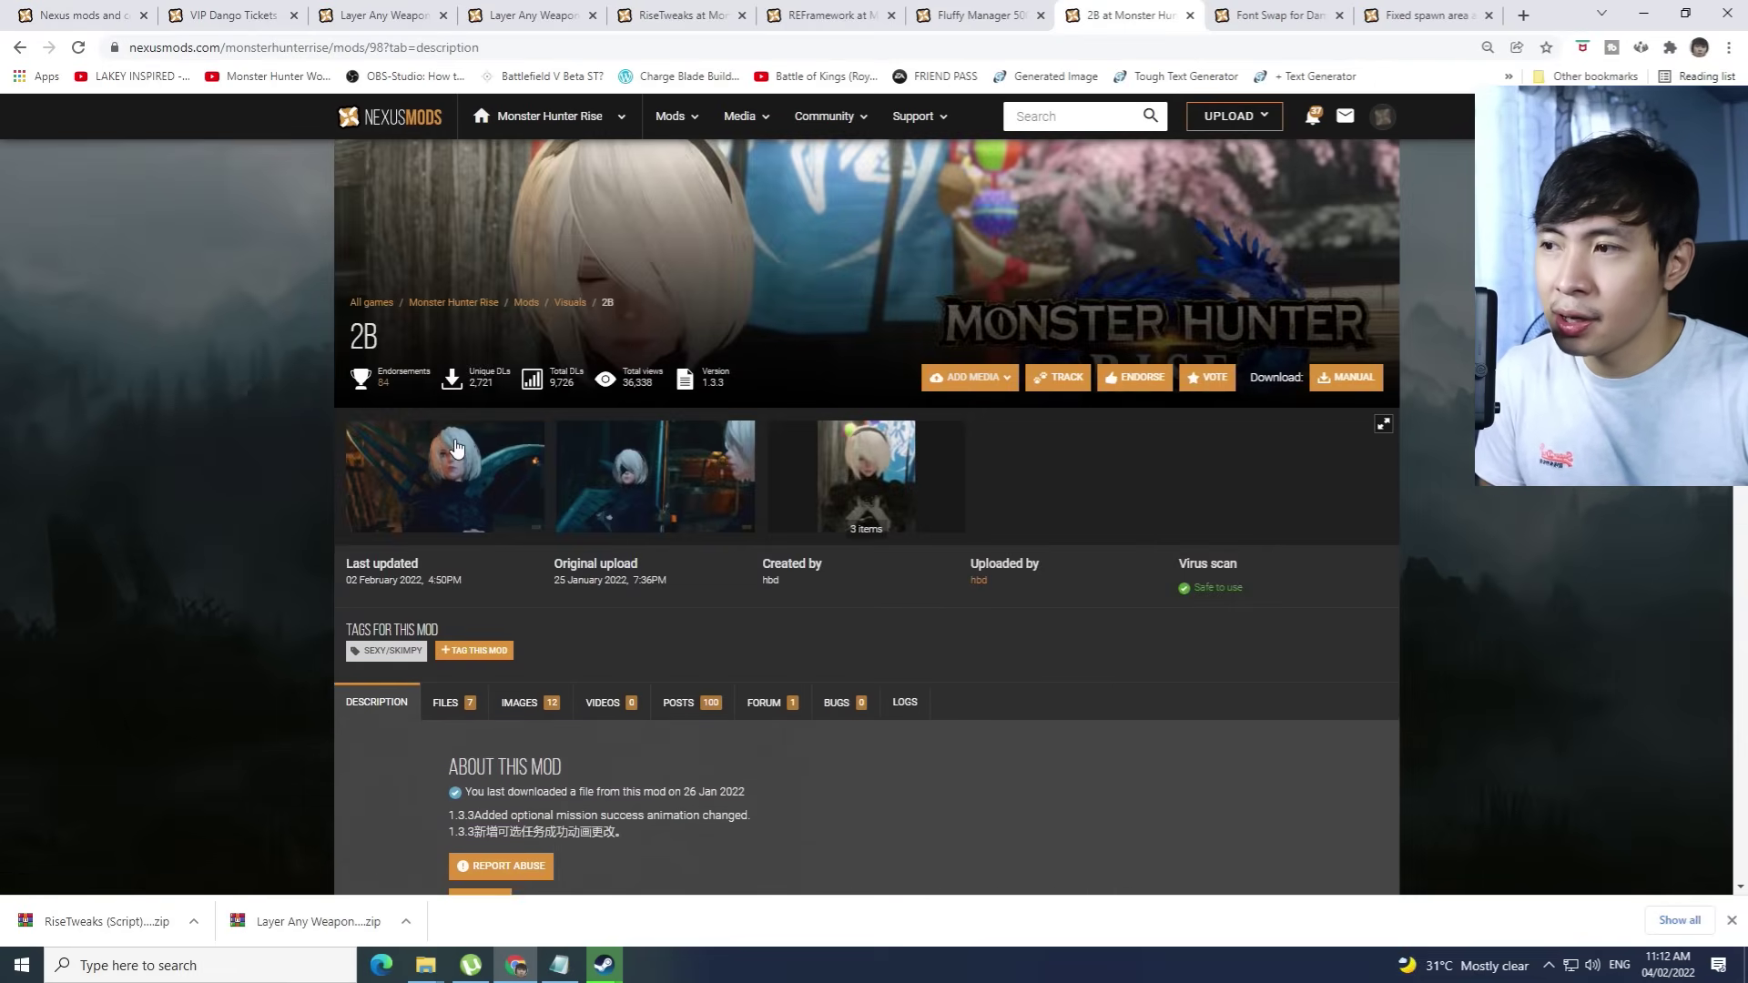
{"action": "scroll", "coordinate": [579, 515], "scroll_direction": "down", "scroll_amount": 2}
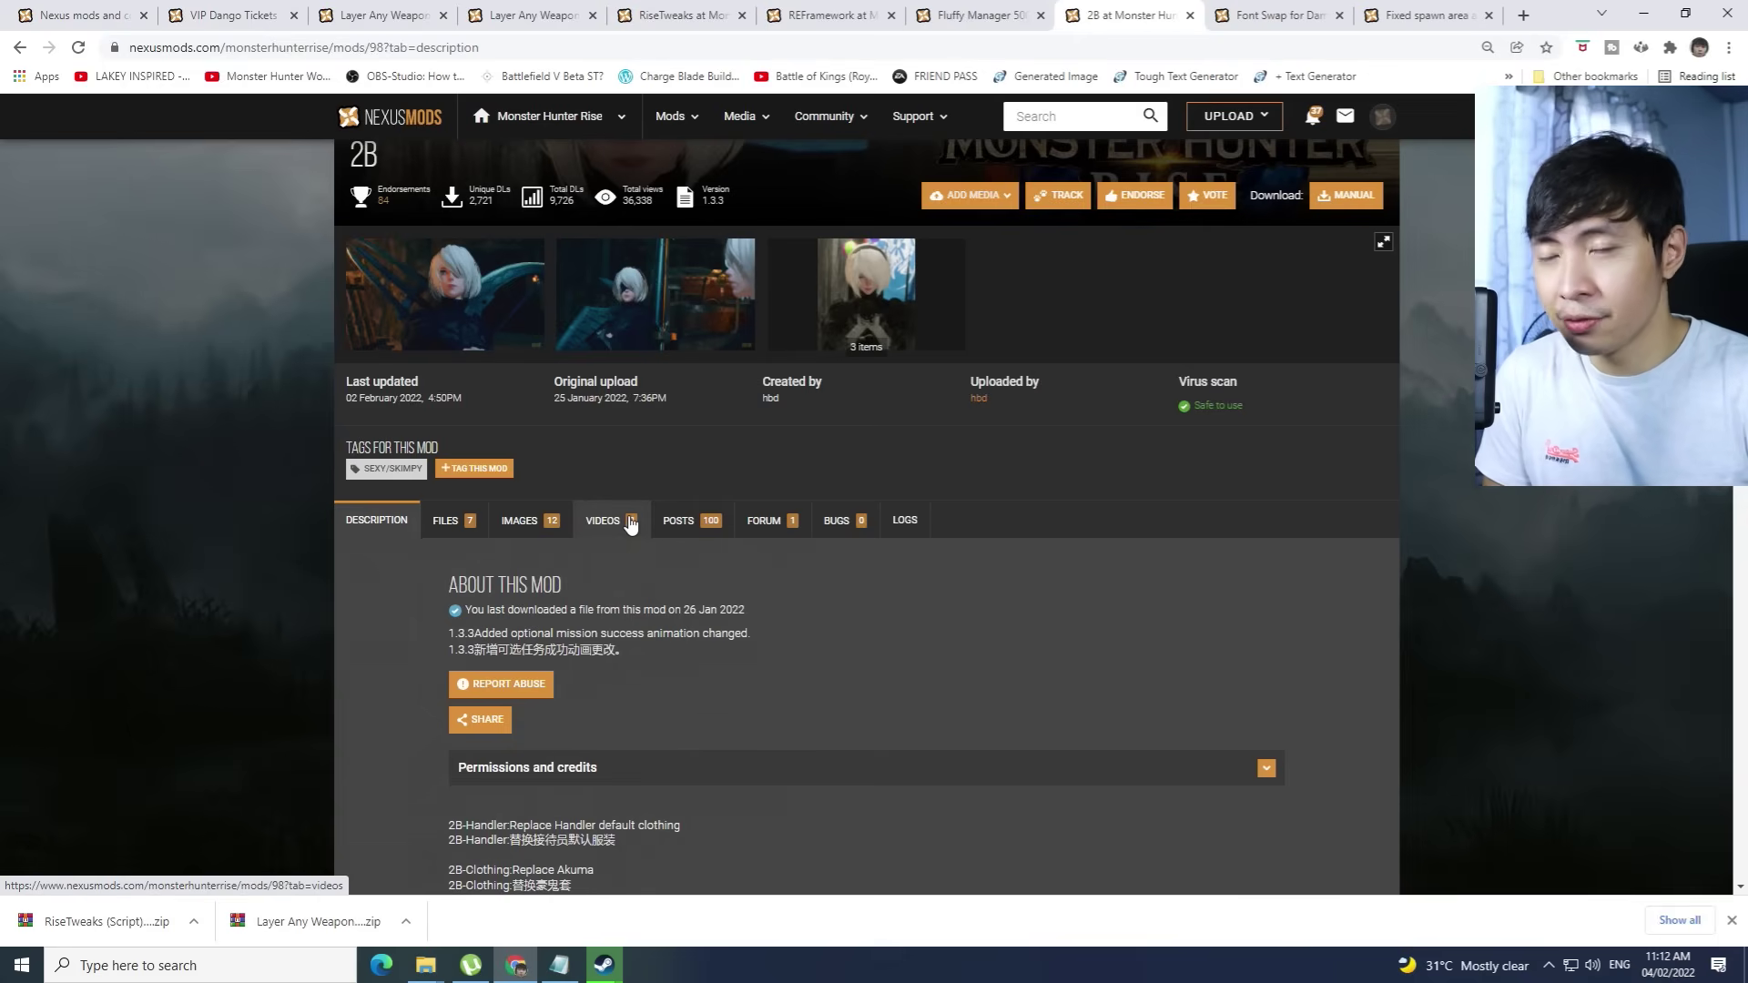
Review the 2B mod's images and its downloadable files, including HD-2B-Handler
{"action": "left_click", "coordinate": [519, 520]}
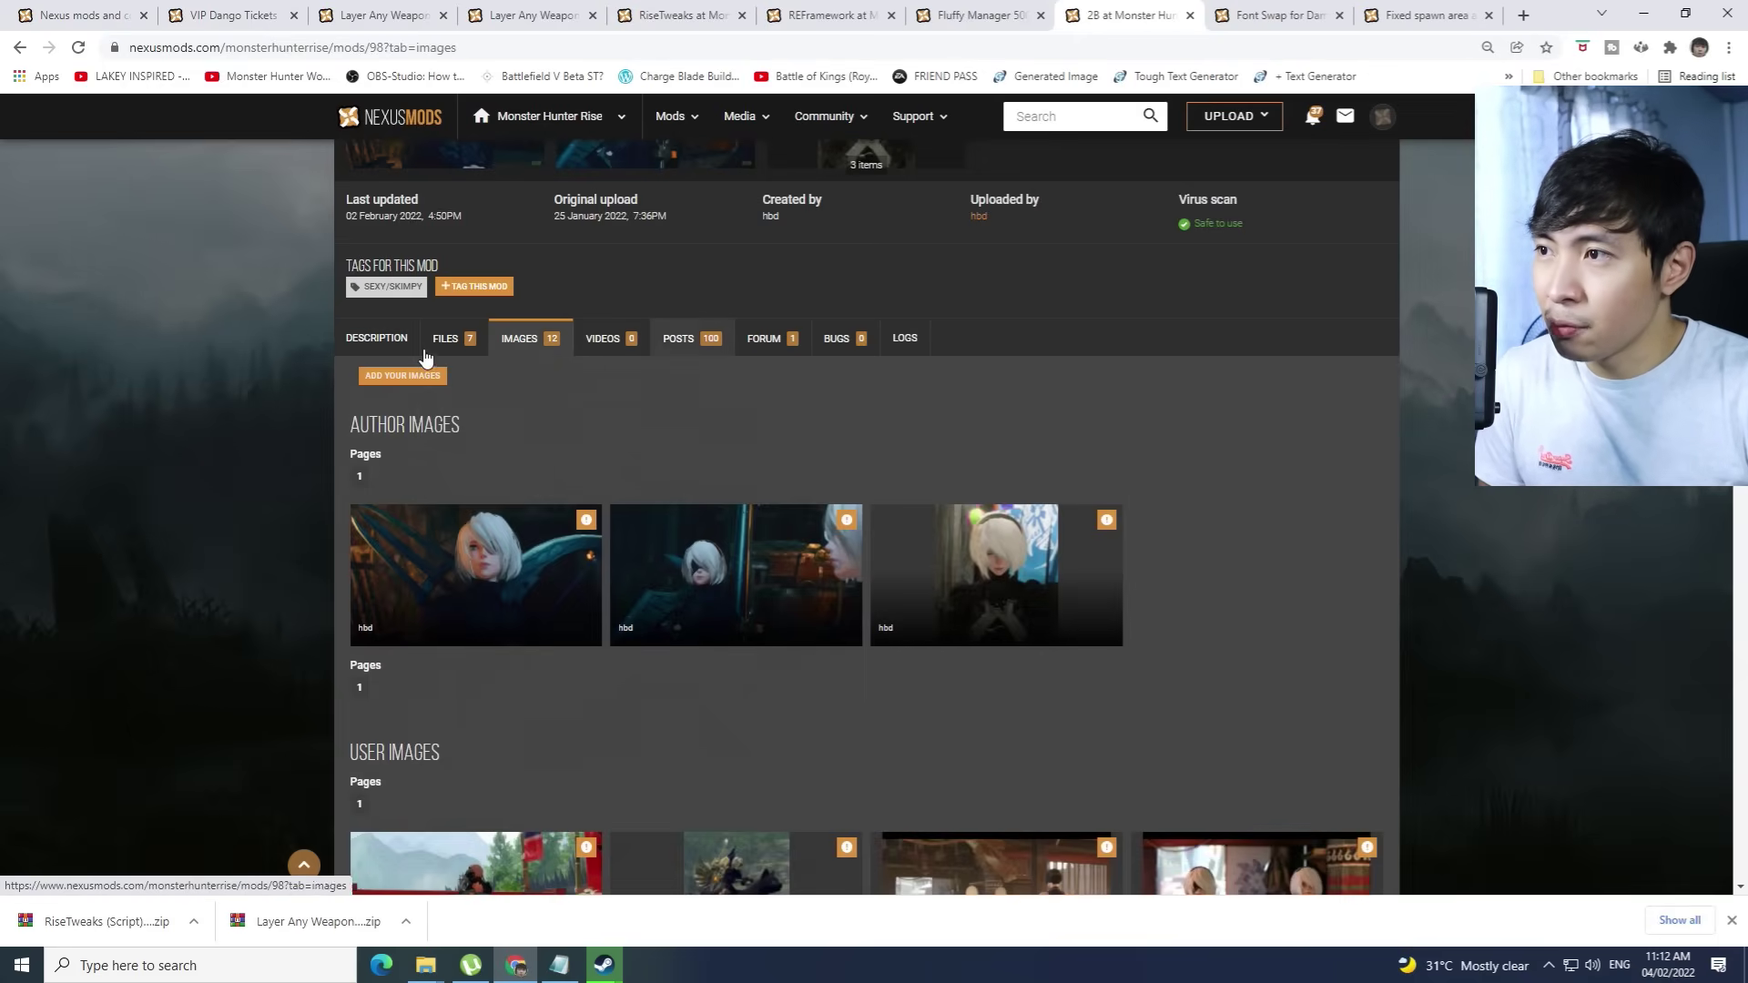
{"action": "left_click", "coordinate": [445, 338]}
{"action": "scroll", "coordinate": [702, 636], "scroll_direction": "down", "scroll_amount": 9}
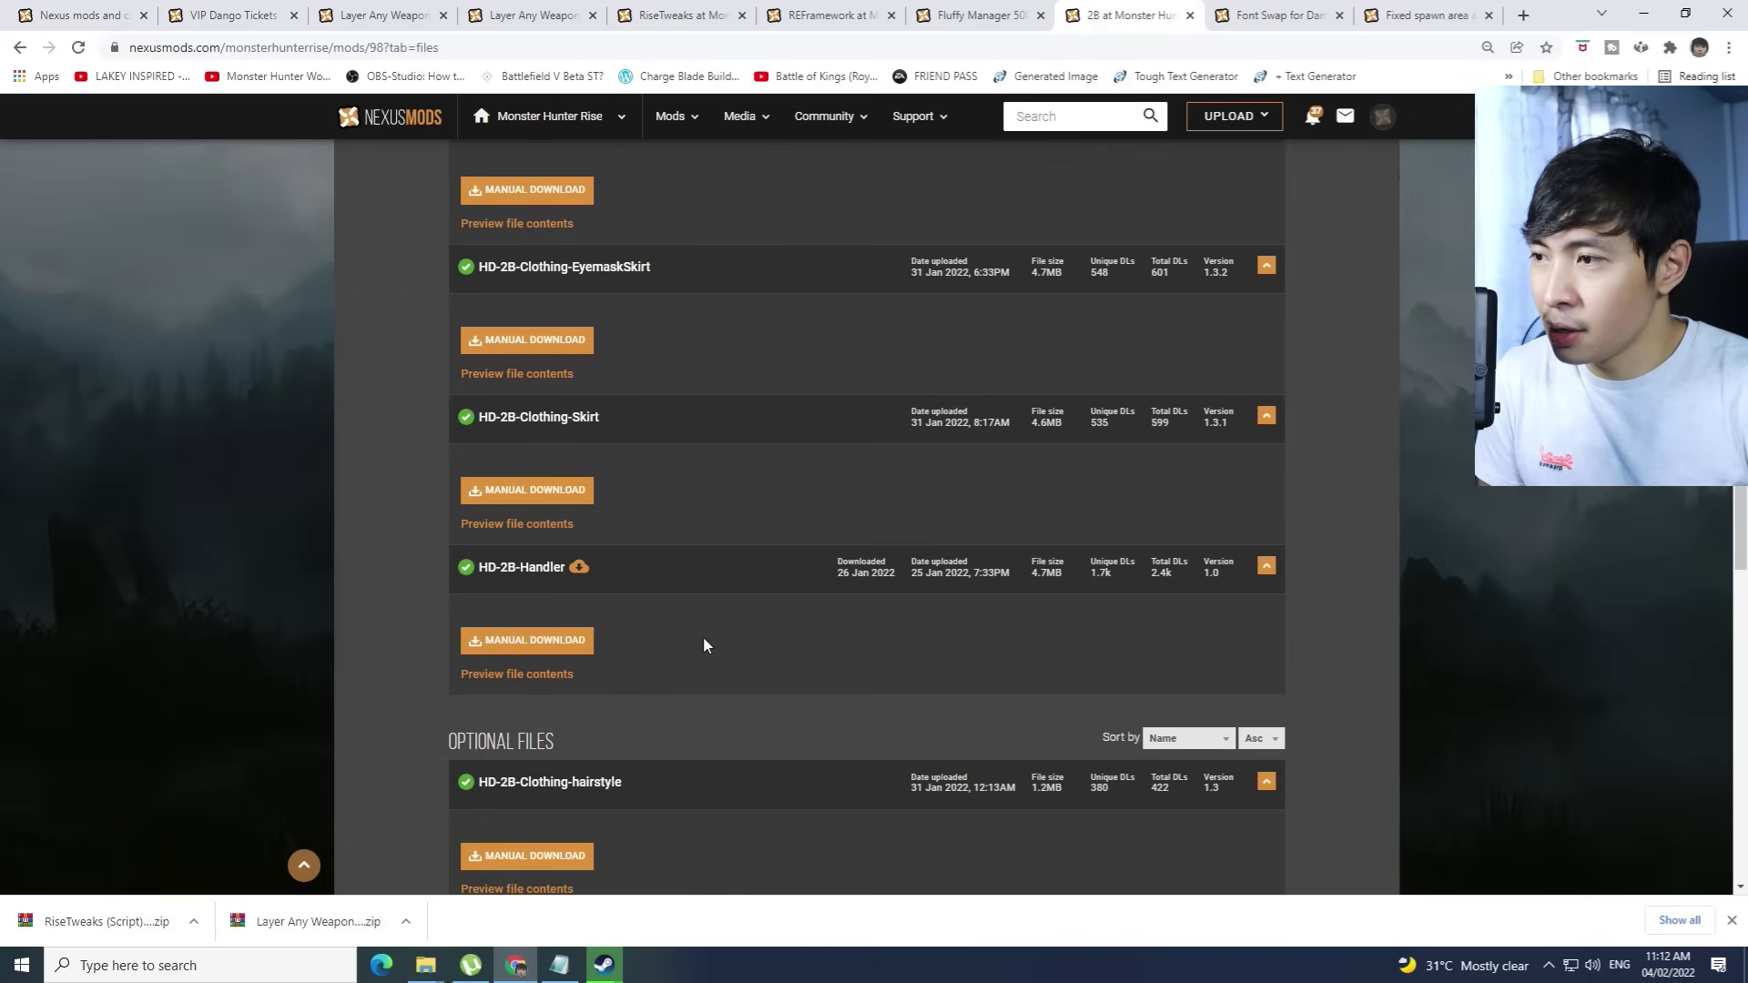
{"action": "scroll", "coordinate": [700, 637], "scroll_direction": "up", "scroll_amount": 3}
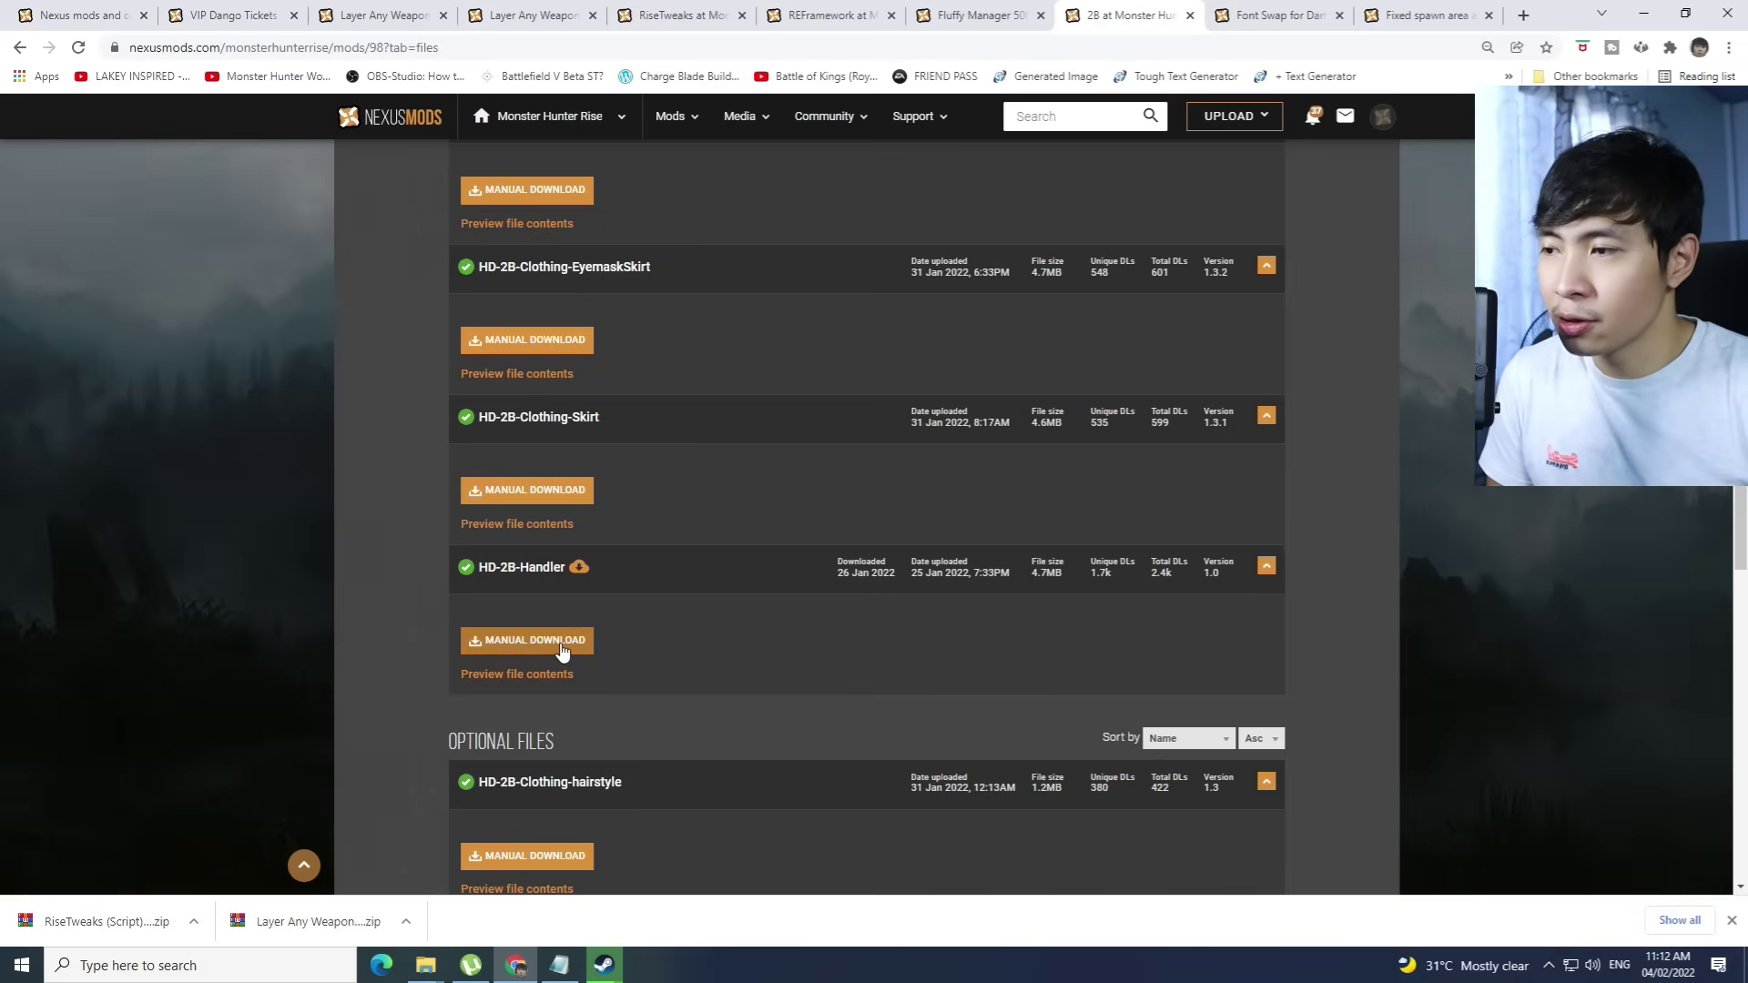
Switch to the FLUFFY folder window and extract the HD-2B-Handler archive in place inside the 2B skin Handler folder
{"action": "mouse_move", "coordinate": [426, 964]}
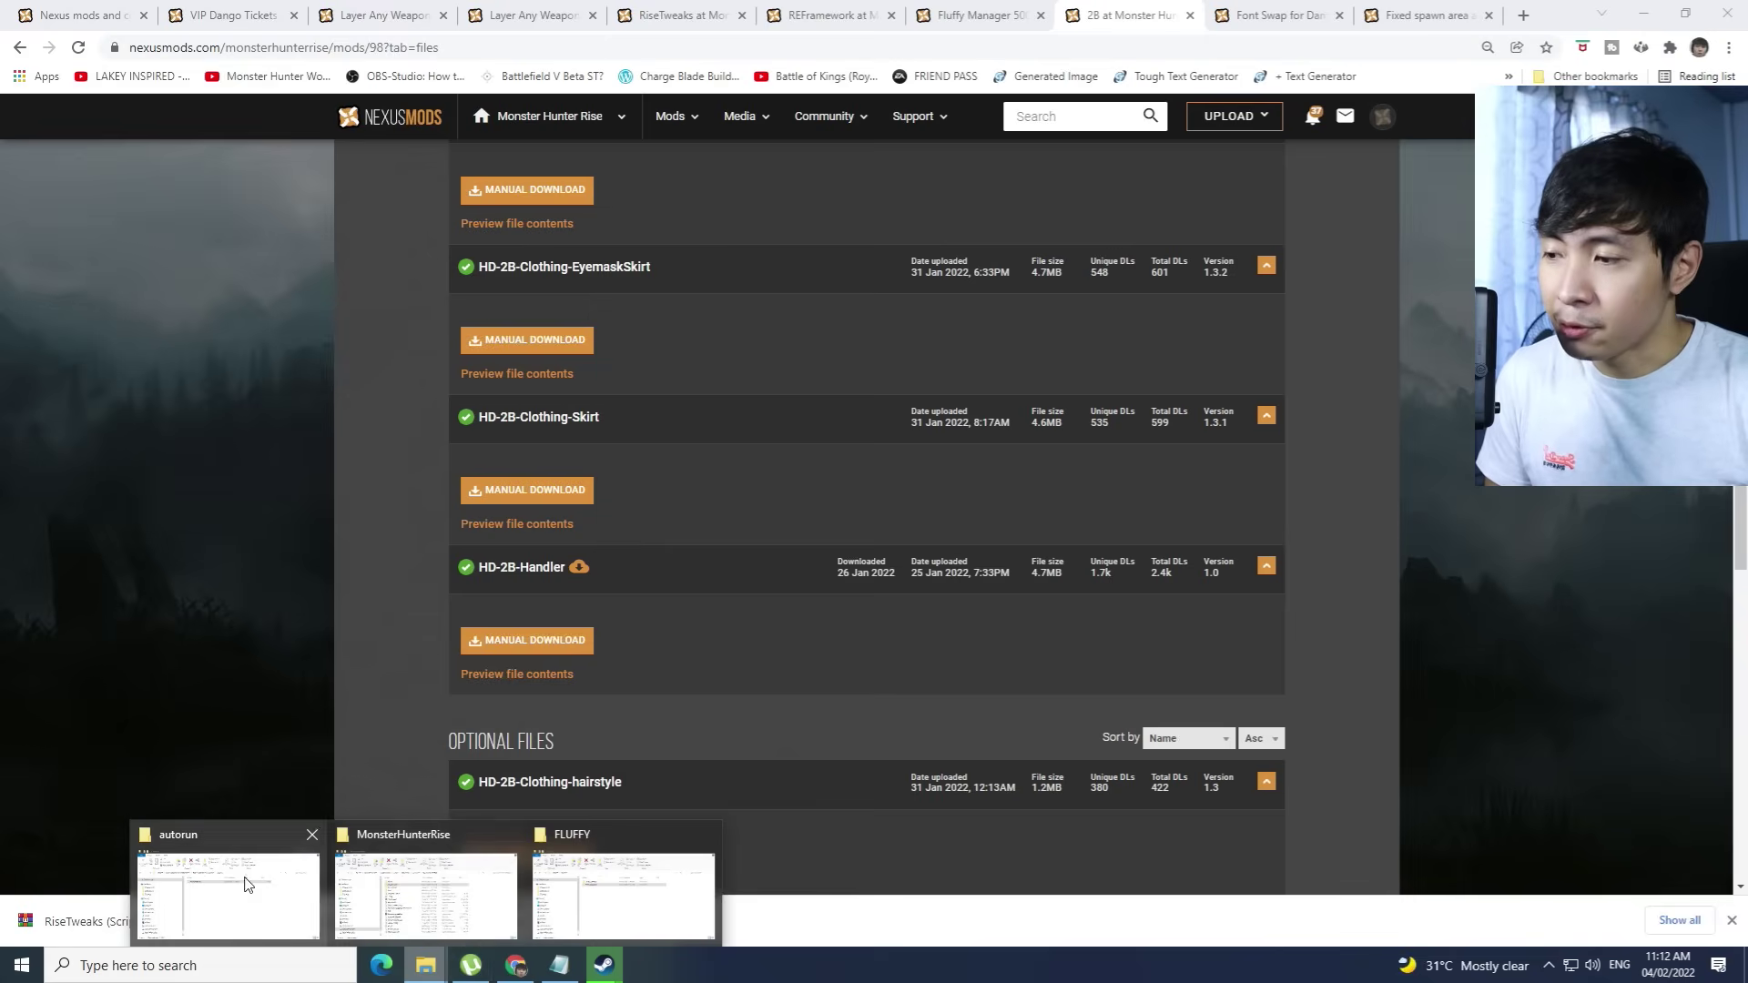
{"action": "left_click", "coordinate": [587, 881]}
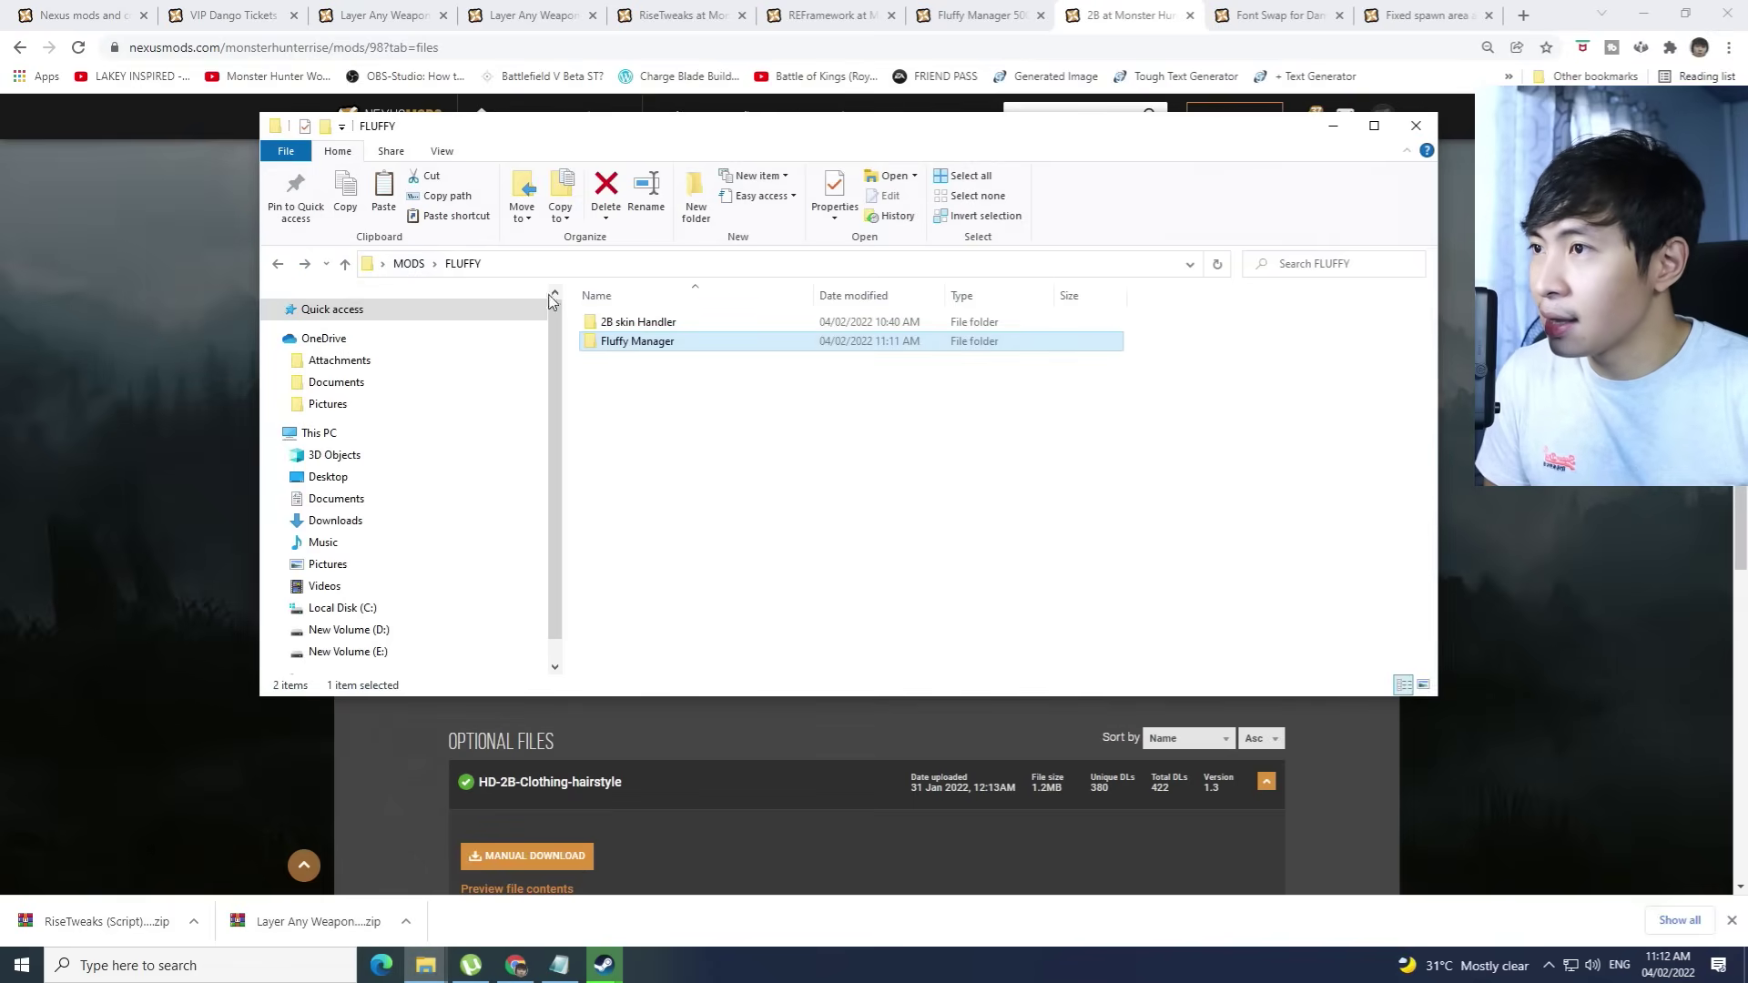
{"action": "double_click", "coordinate": [701, 322]}
{"action": "left_click", "coordinate": [716, 326]}
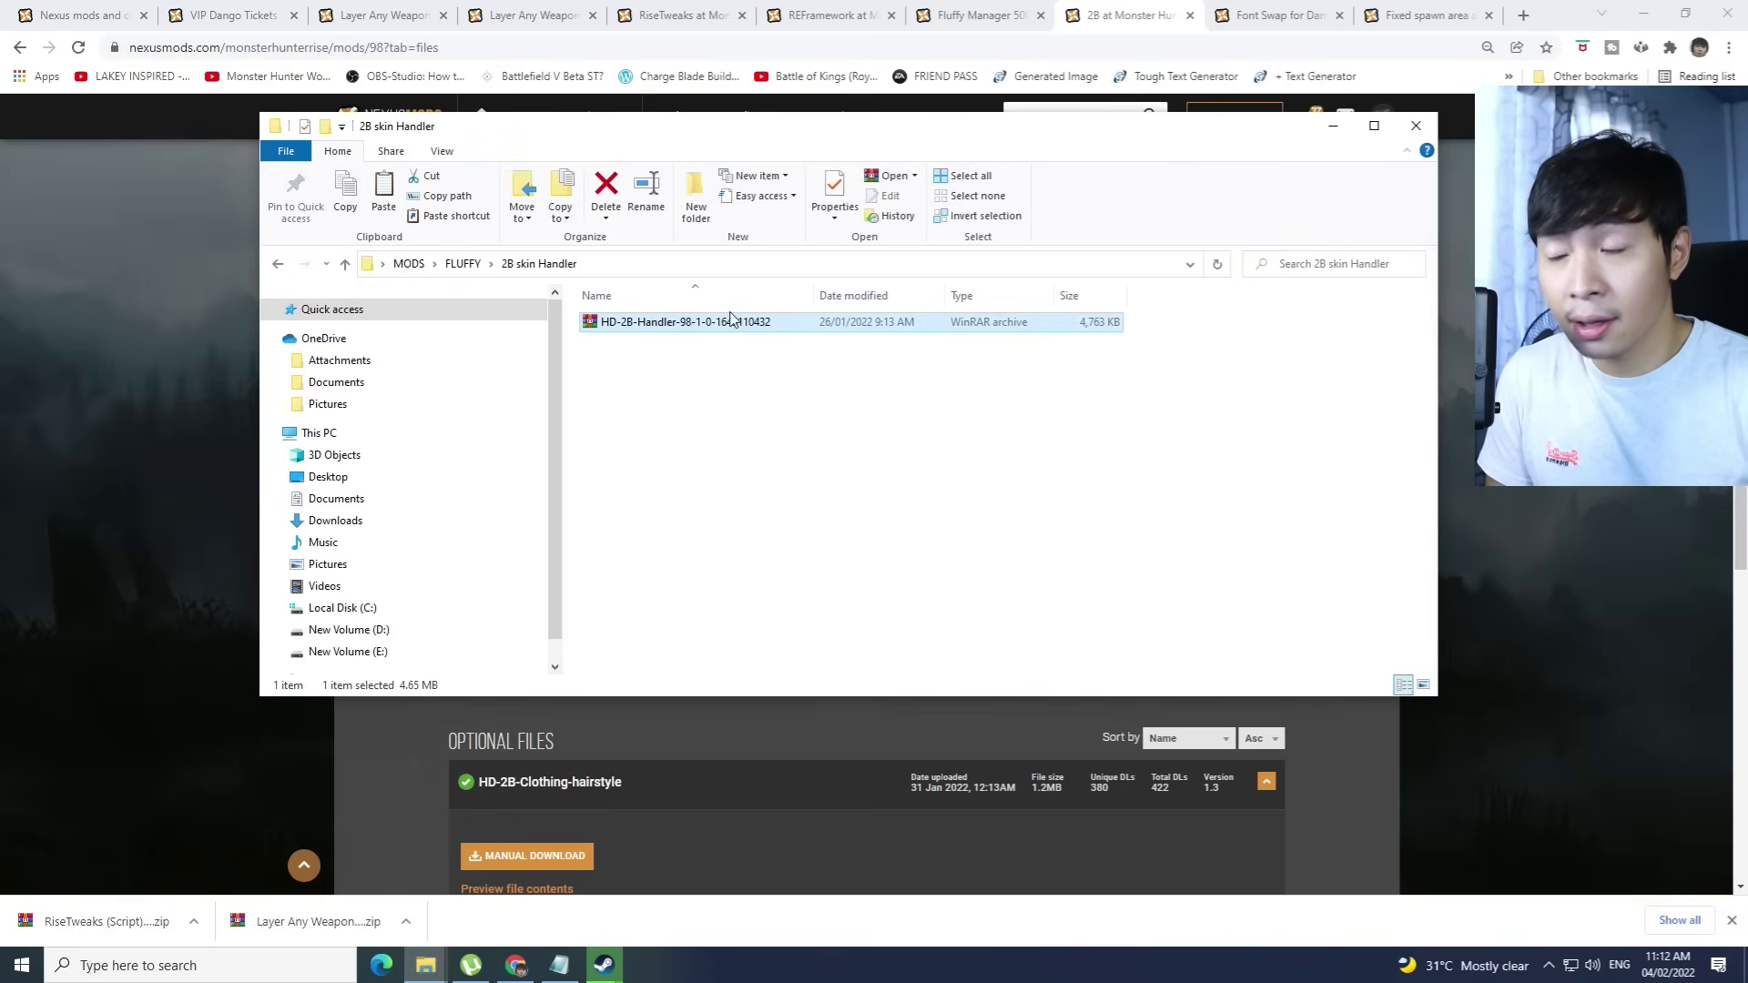
{"action": "right_click", "coordinate": [700, 331]}
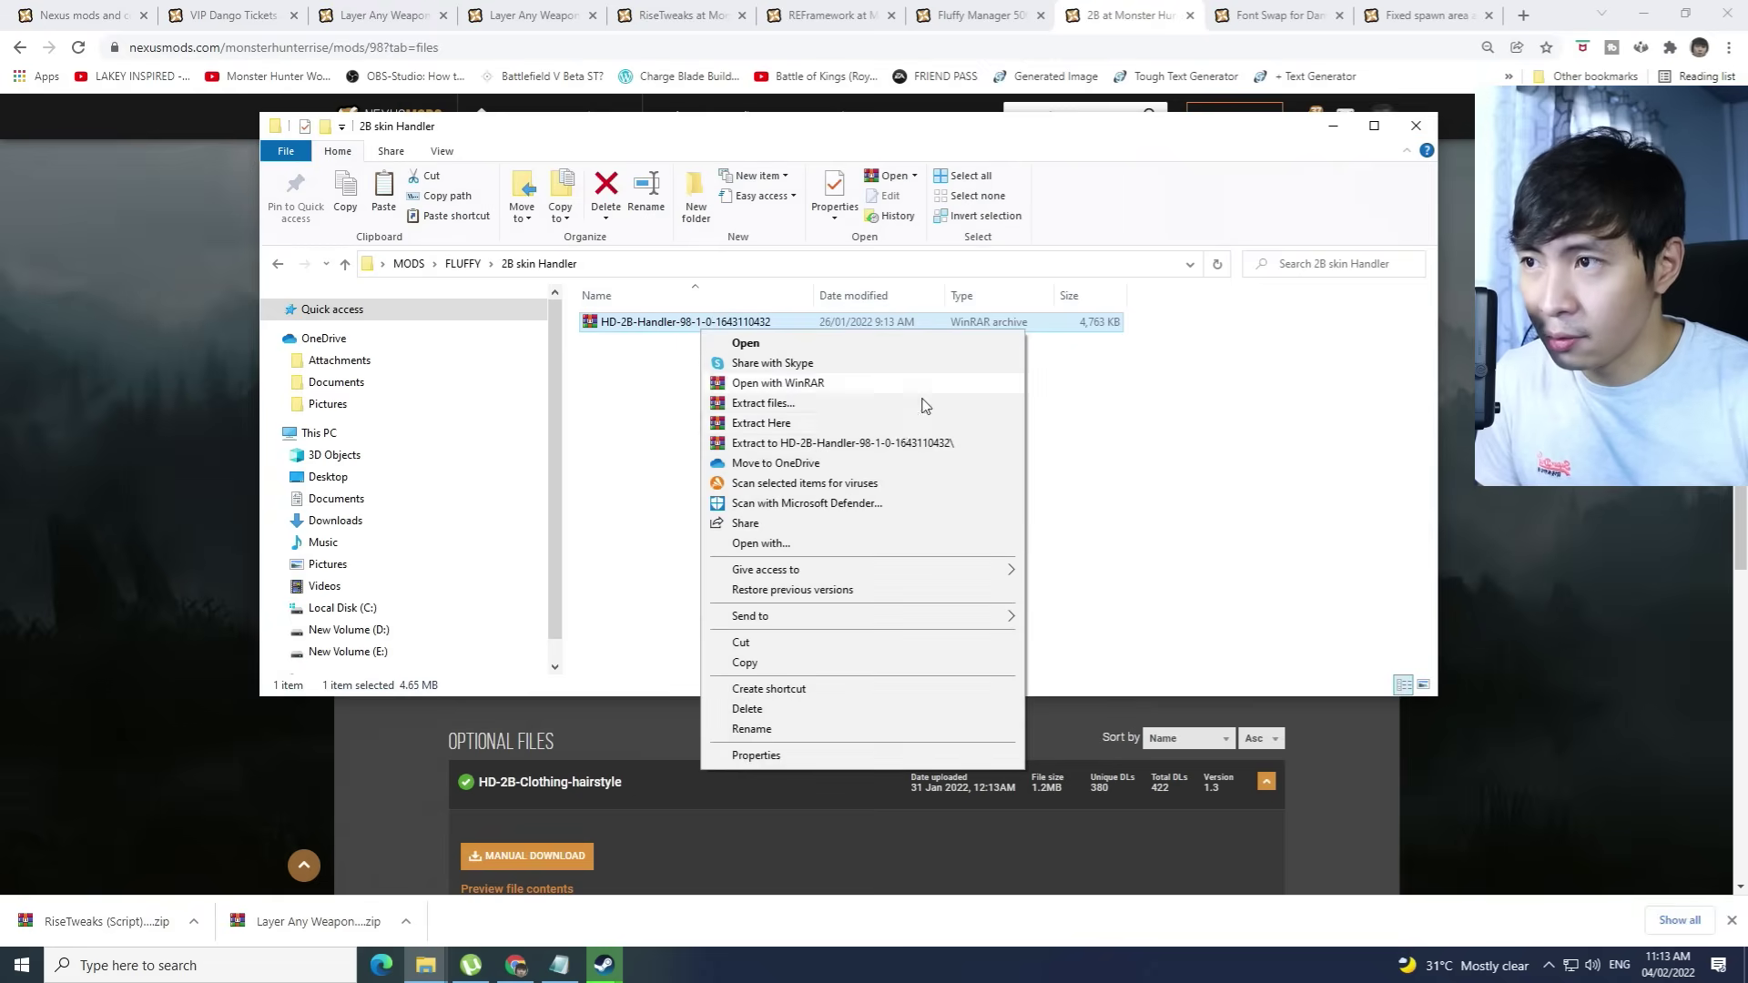
{"action": "left_click", "coordinate": [804, 424]}
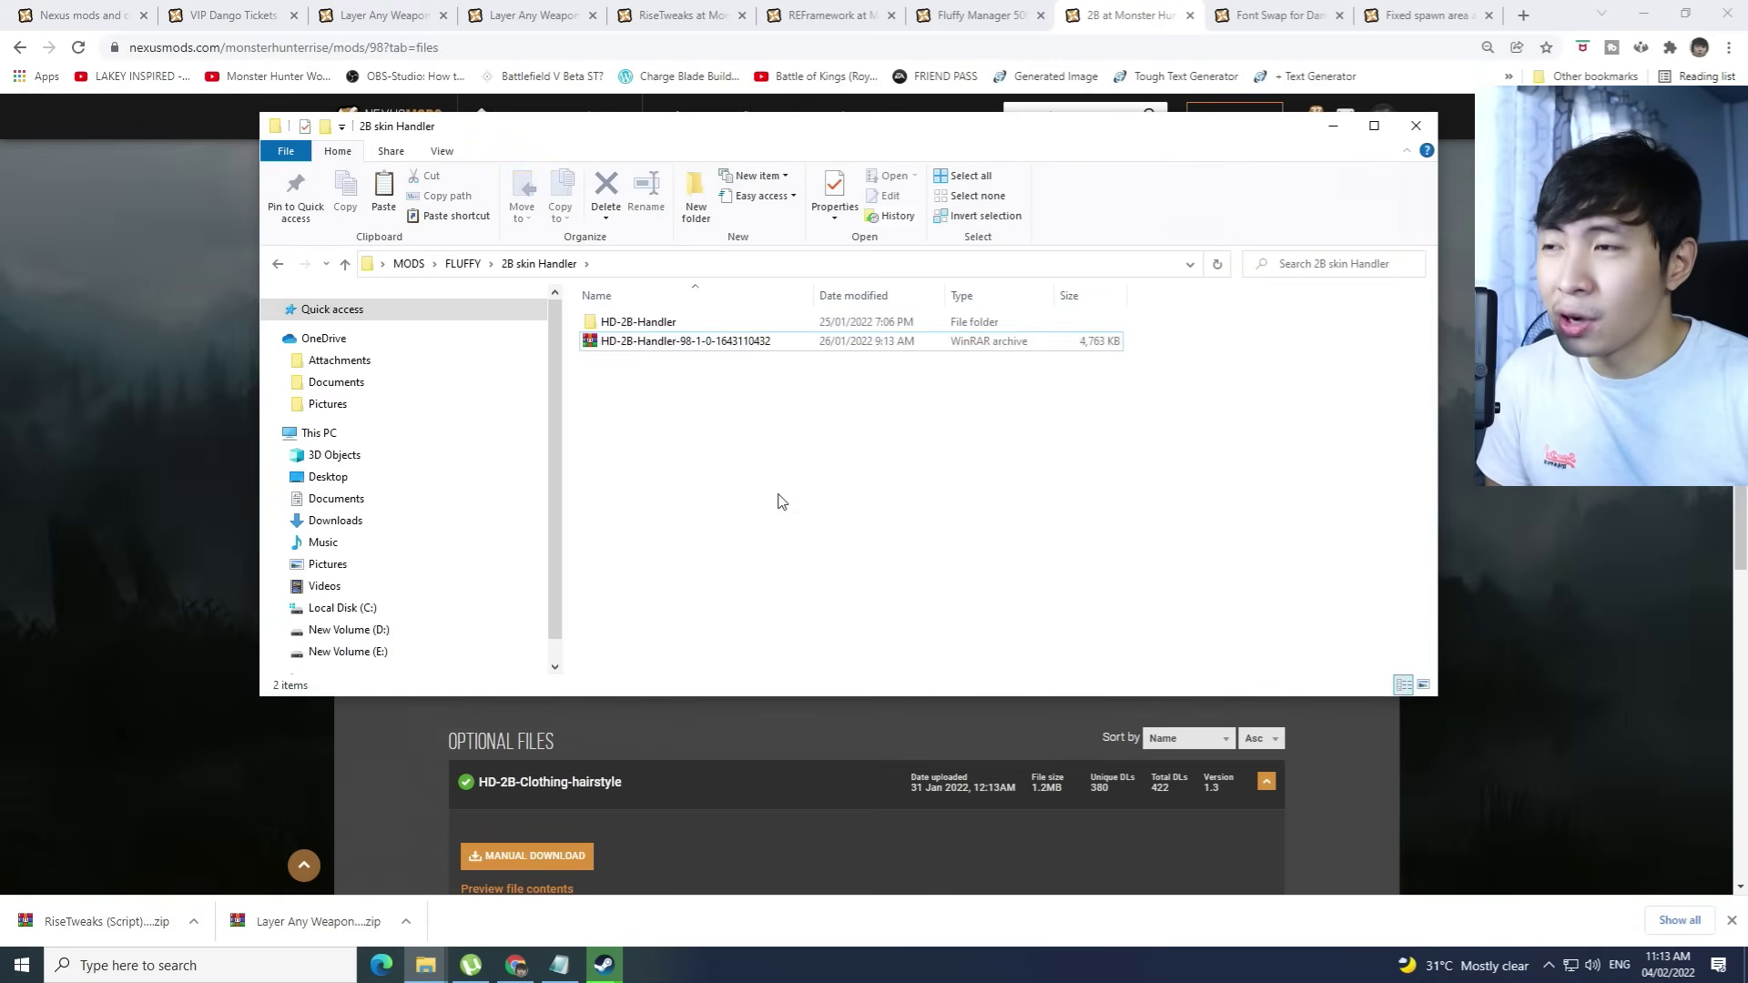
Copy the extracted HD-2B-Handler folder into Fluffy Manager's Games, MHRISE, Mods folder
{"action": "left_click", "coordinate": [701, 322]}
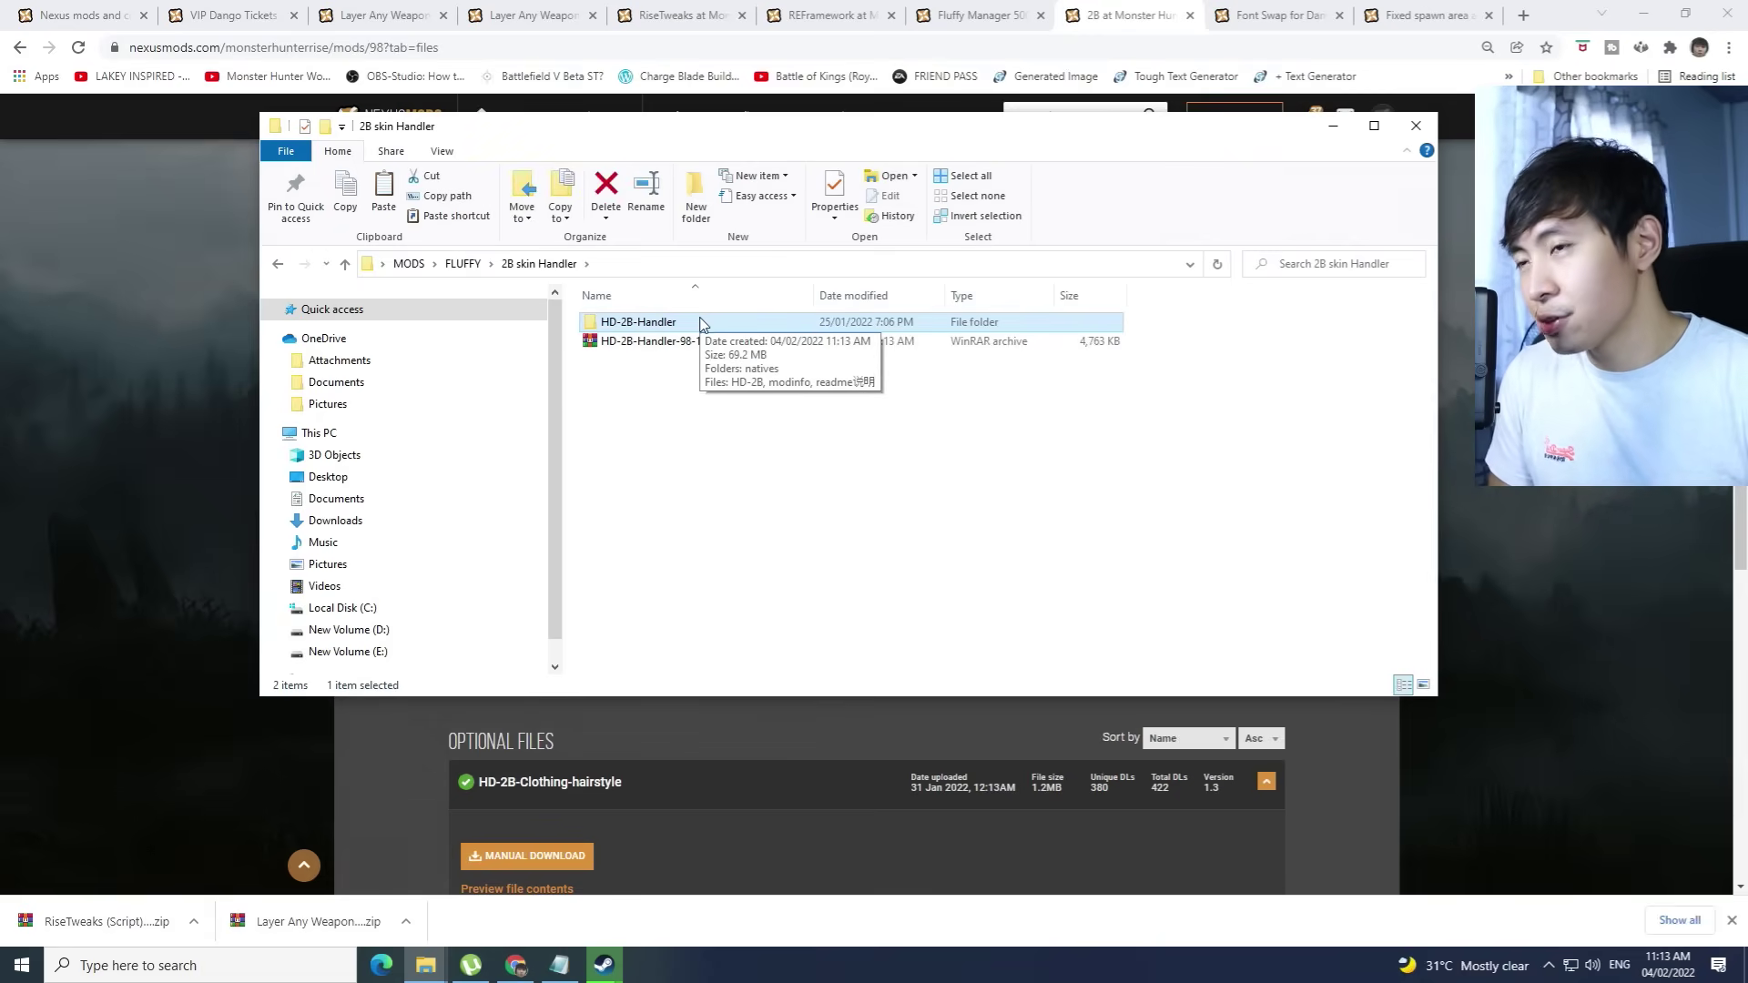
{"action": "left_click", "coordinate": [703, 323]}
{"action": "left_click", "coordinate": [779, 323]}
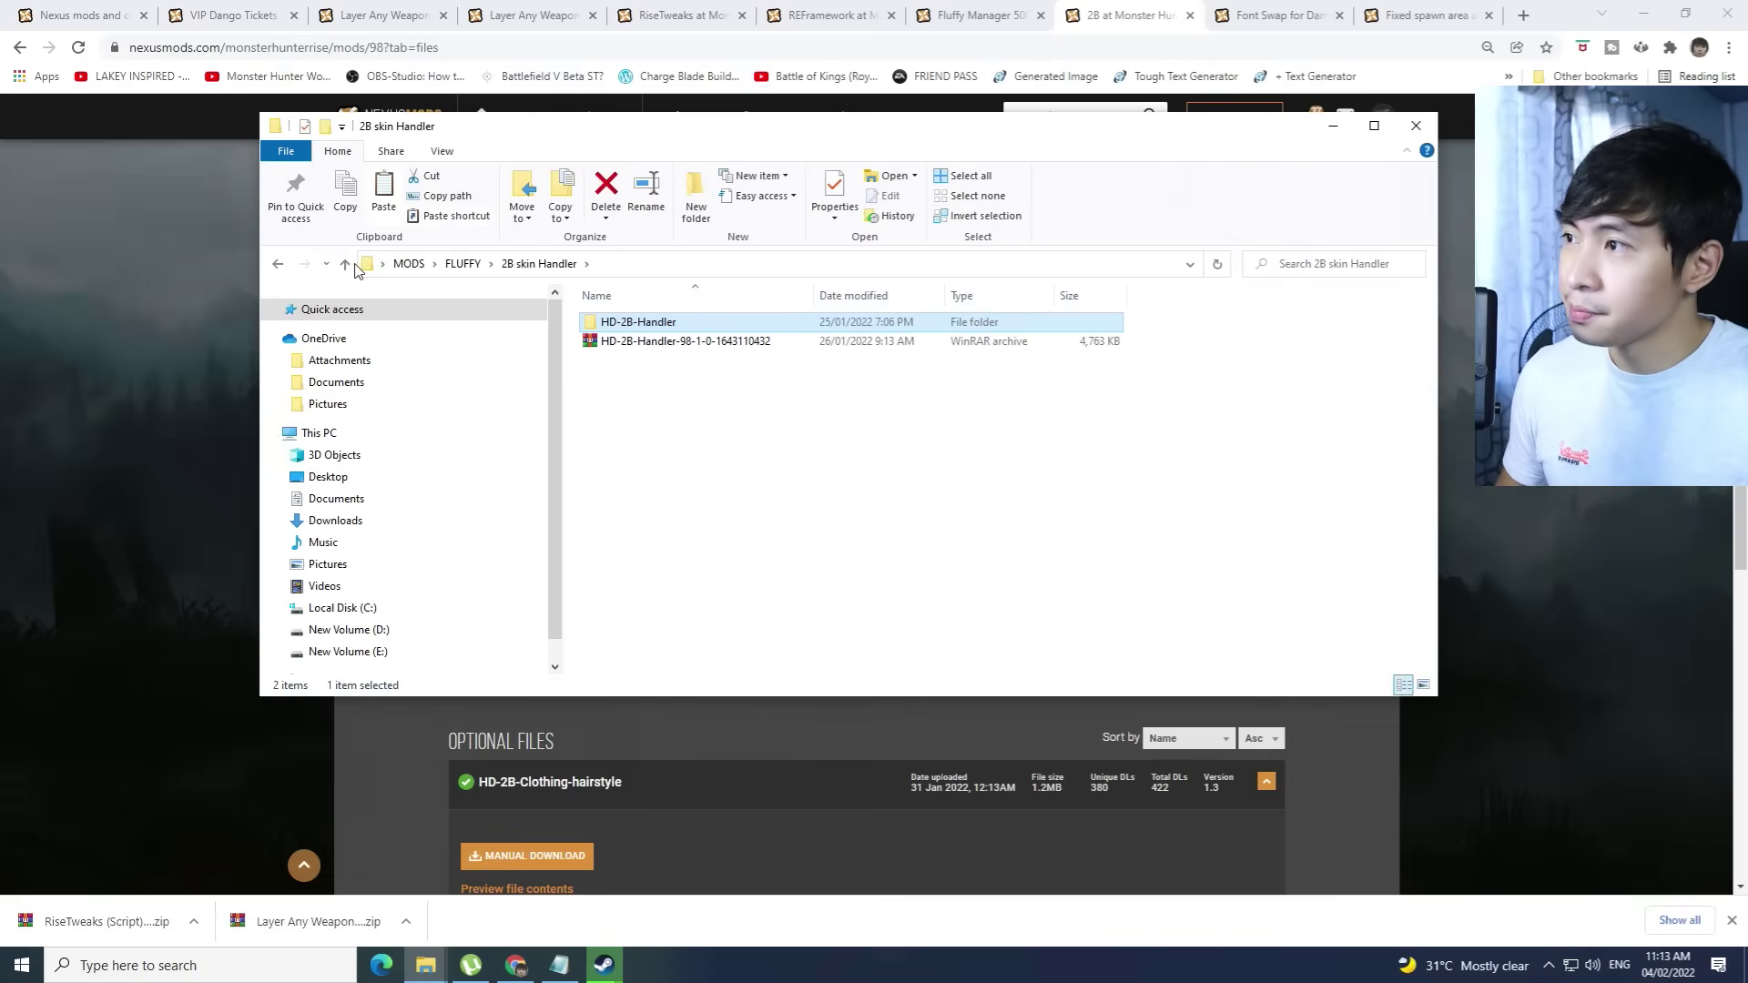
{"action": "left_click", "coordinate": [277, 266]}
{"action": "double_click", "coordinate": [654, 342]}
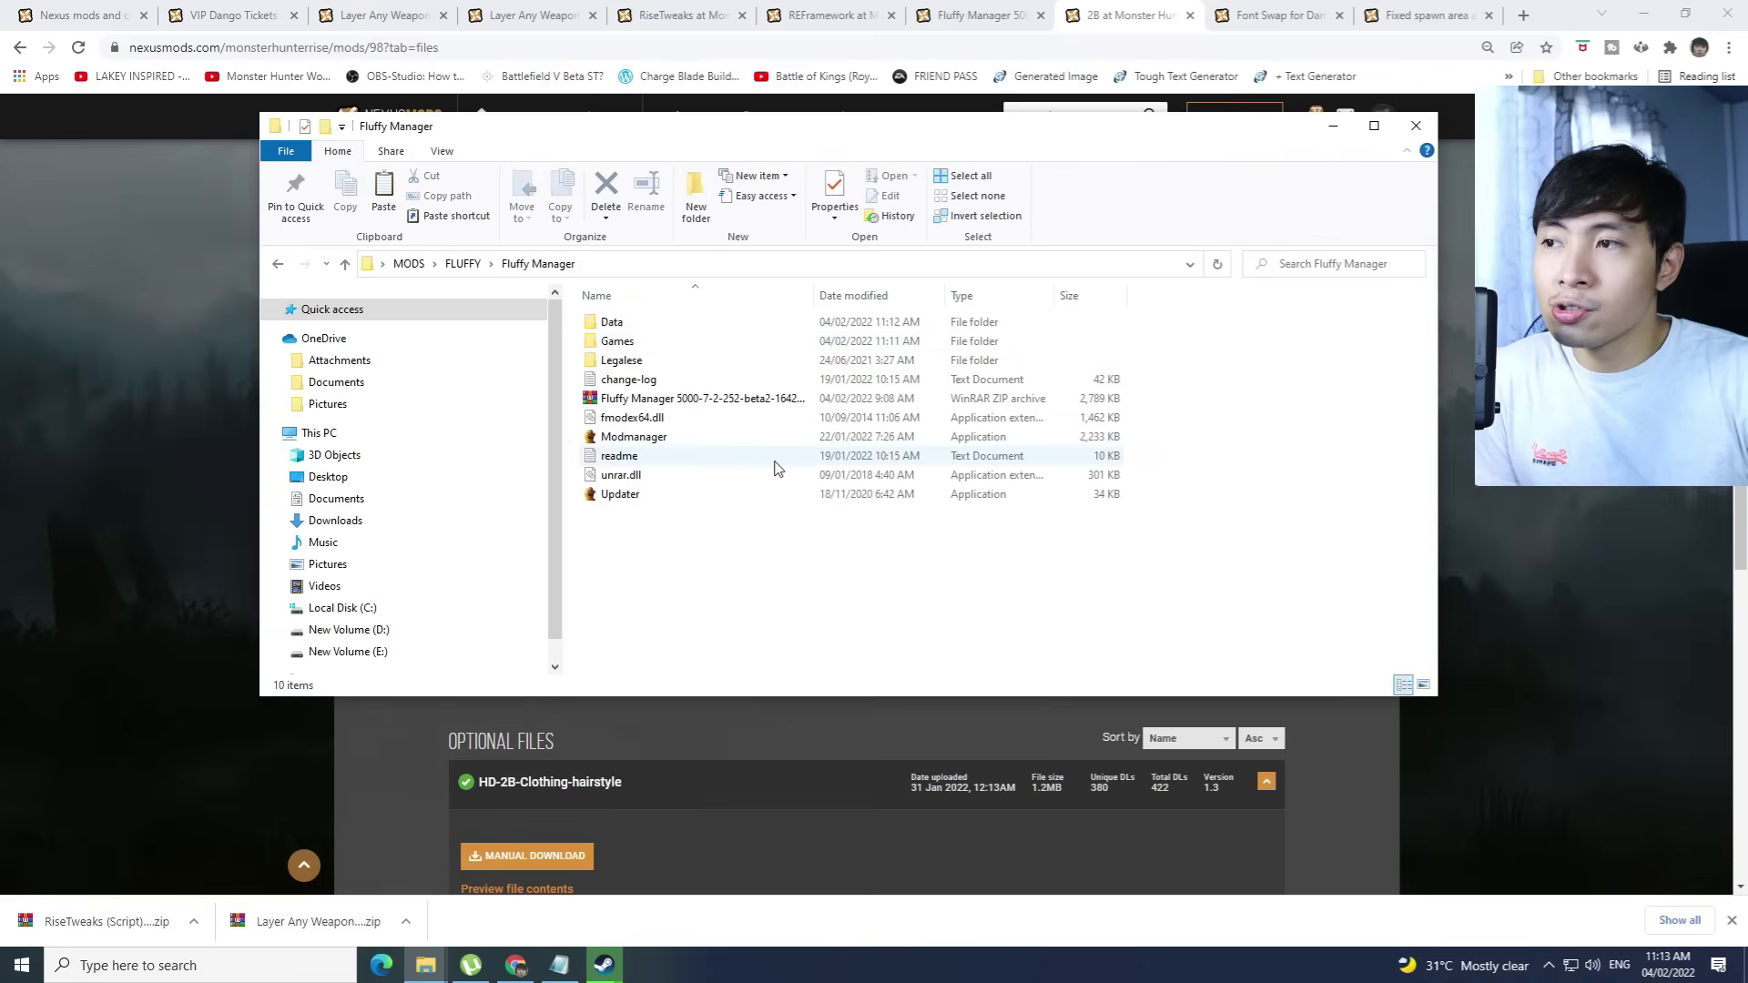
{"action": "double_click", "coordinate": [689, 344]}
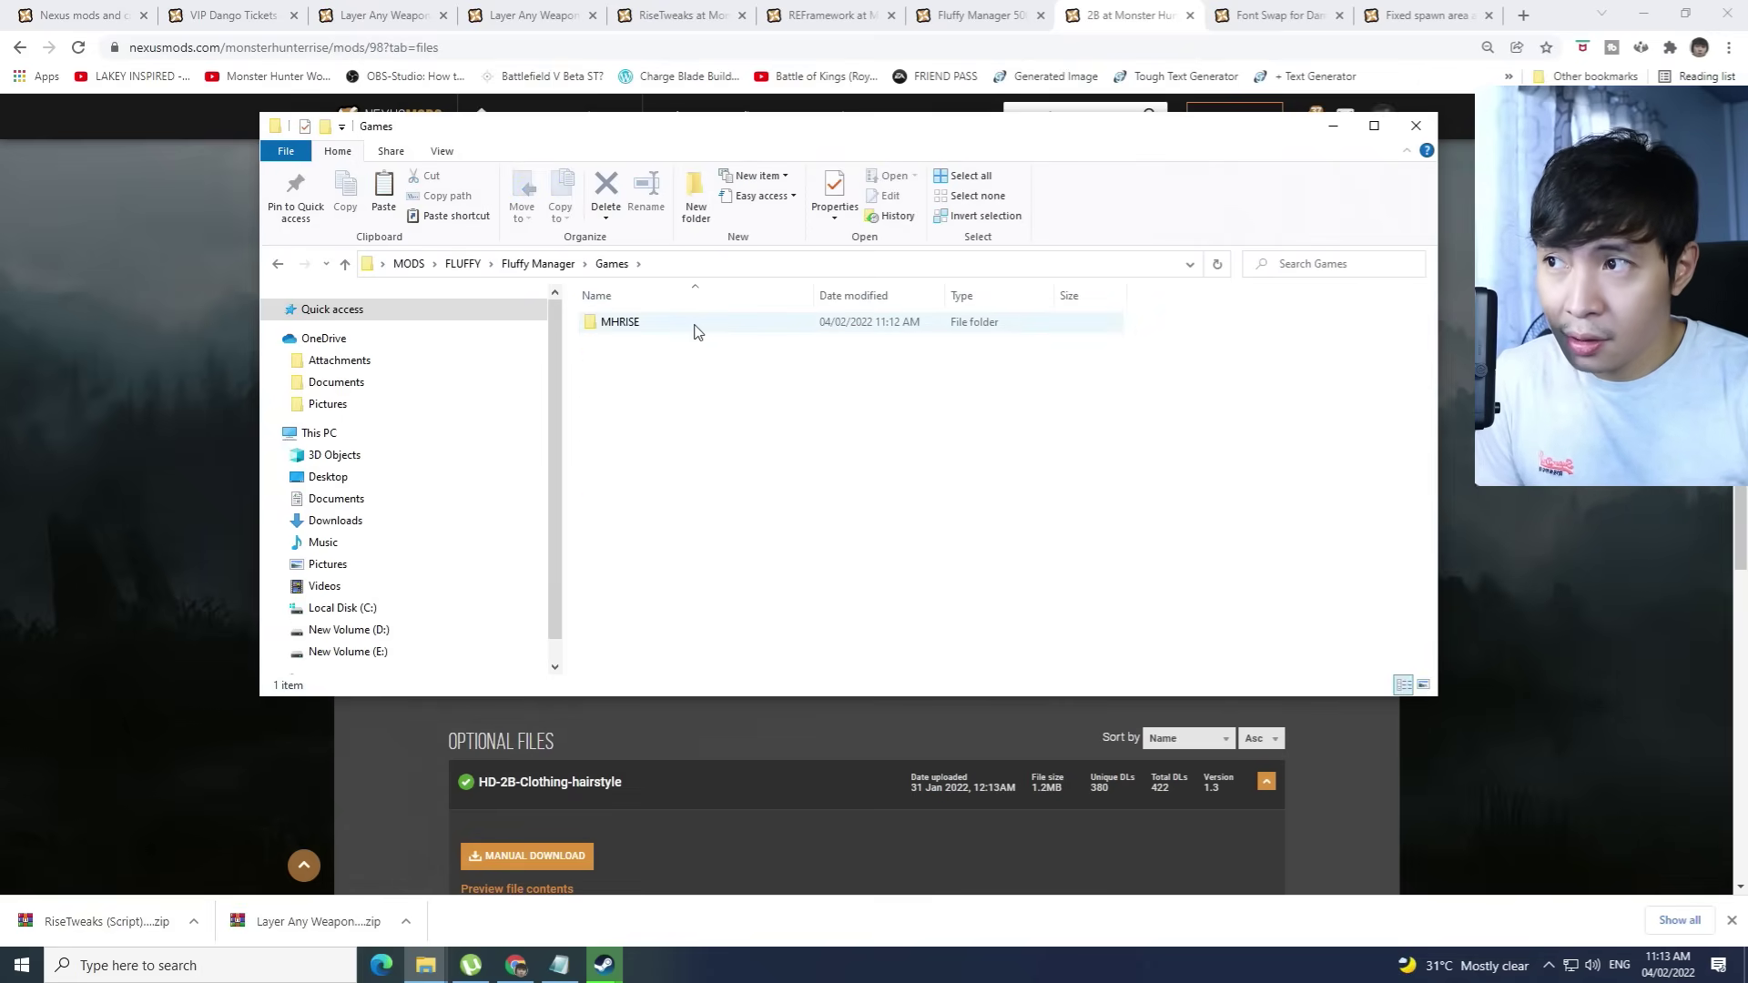
{"action": "double_click", "coordinate": [695, 326]}
{"action": "double_click", "coordinate": [724, 324]}
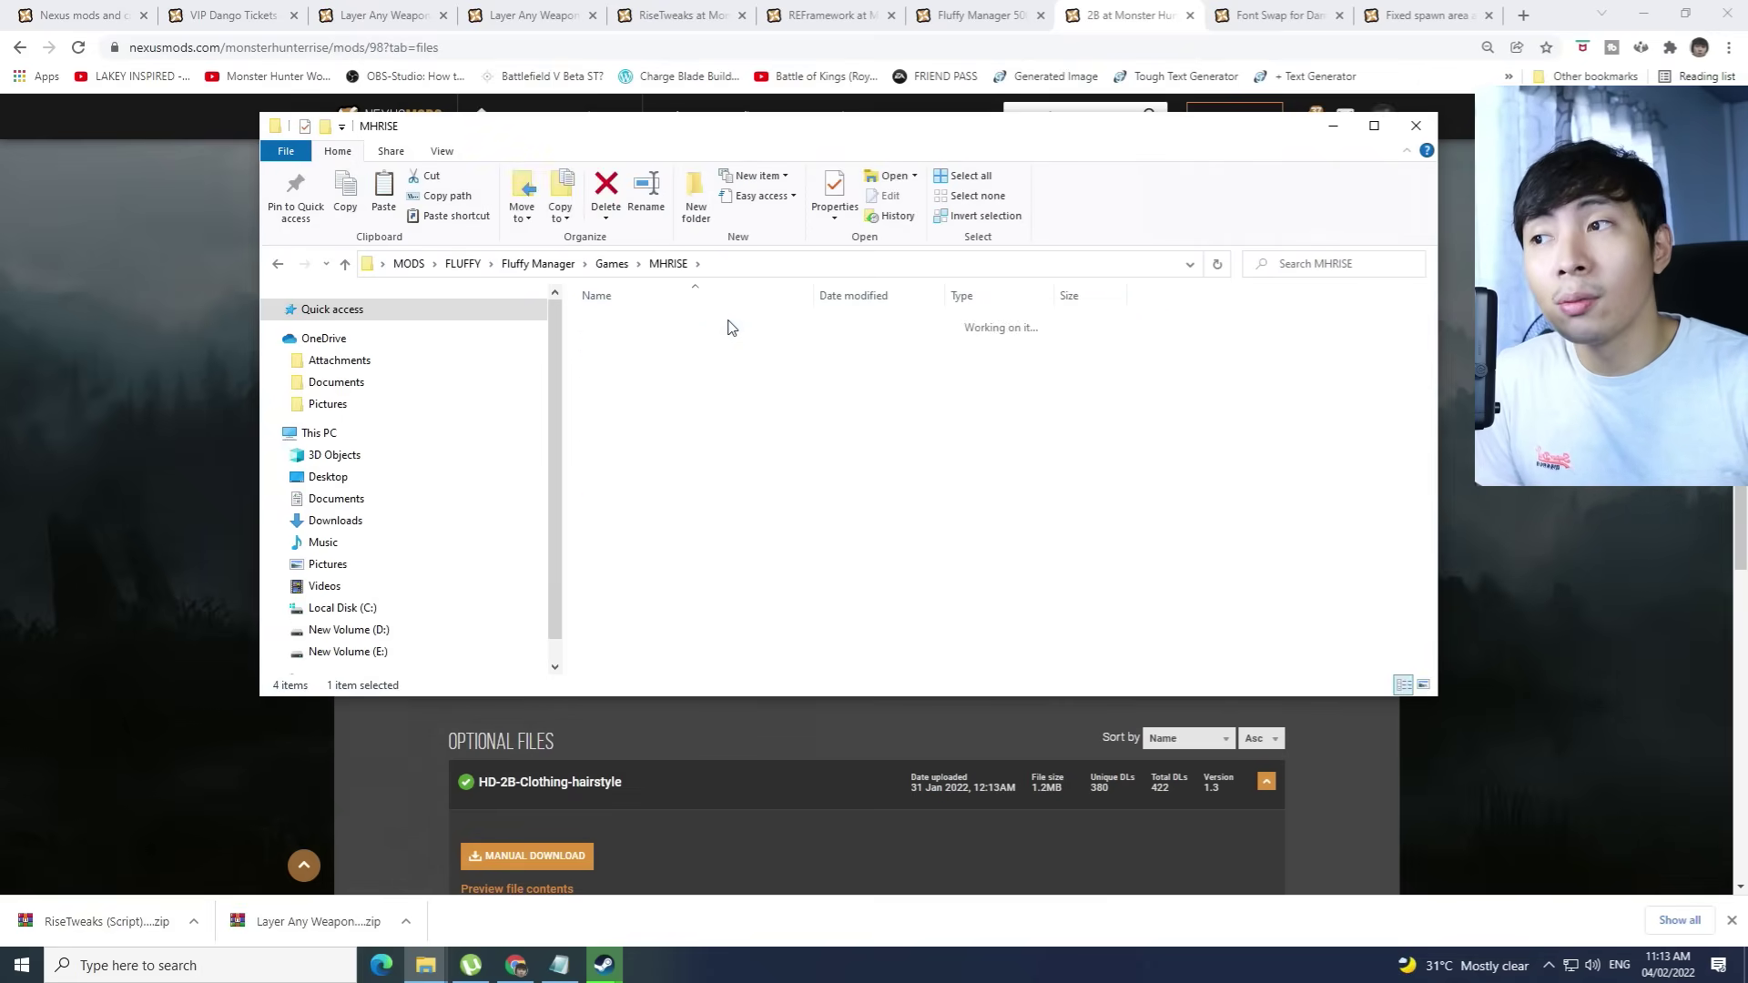
{"action": "right_click", "coordinate": [682, 363]}
{"action": "left_click", "coordinate": [725, 487]}
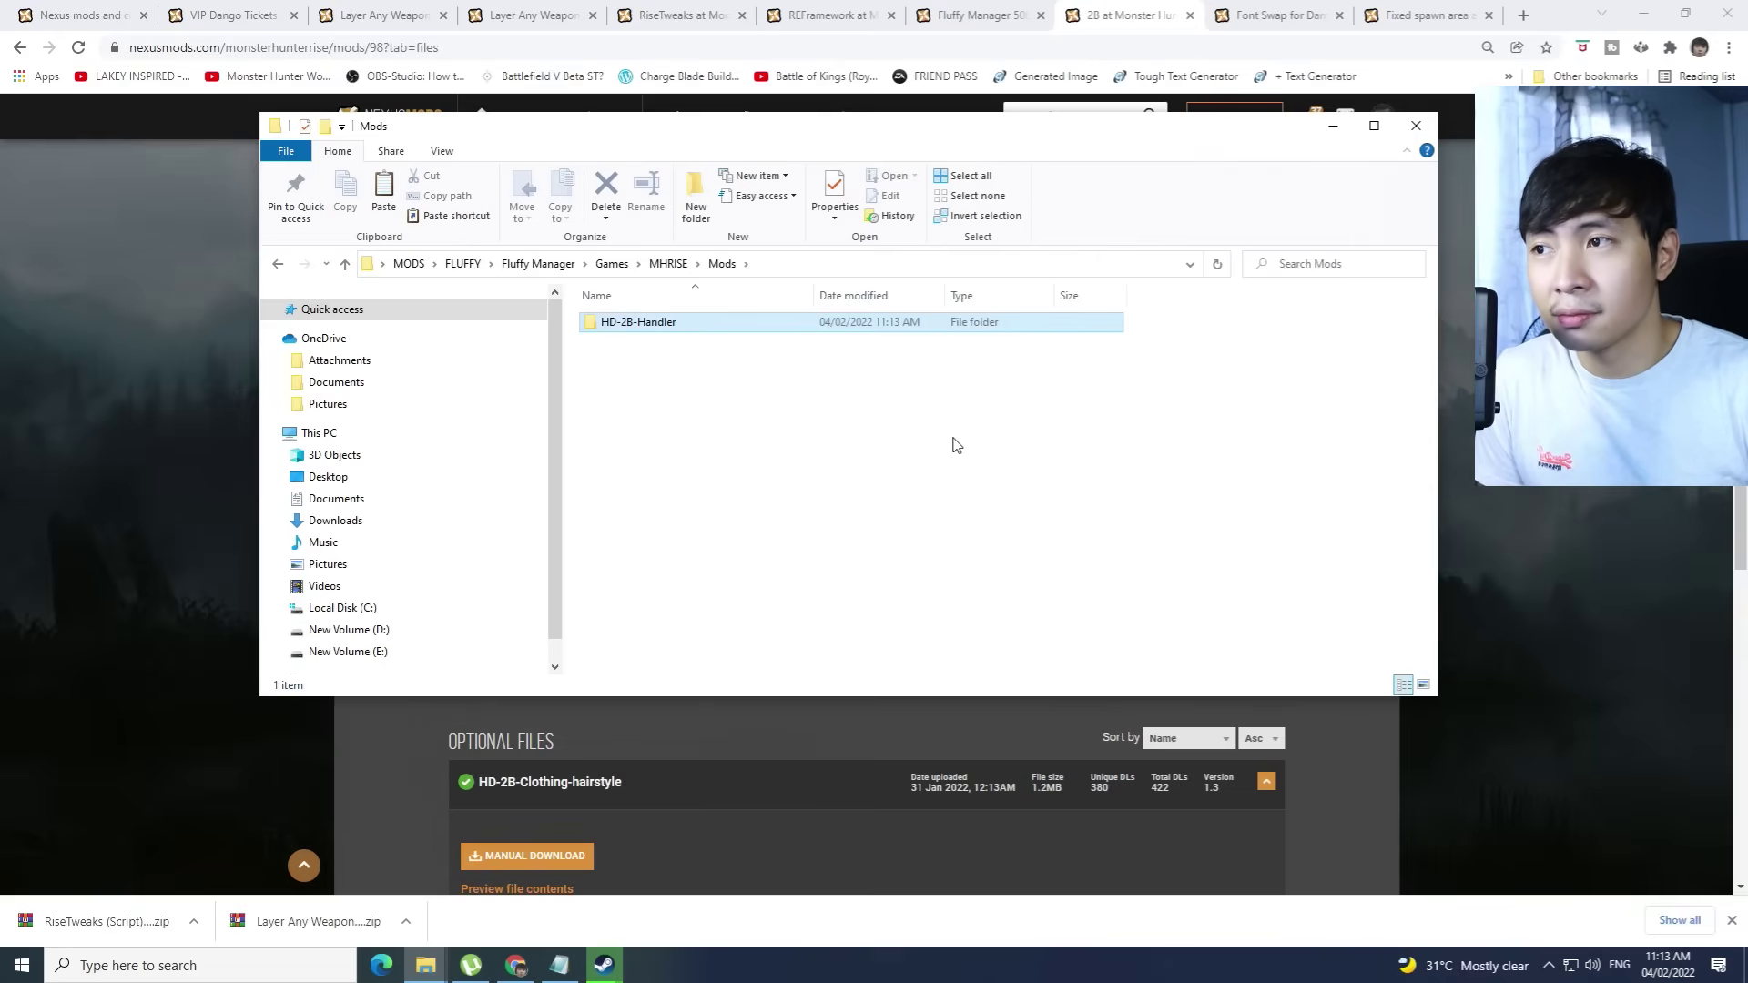
Return to the Fluffy Manager folder and arrange its window beside the MonsterHunterRise game folder
{"action": "left_click", "coordinate": [278, 264]}
{"action": "left_click", "coordinate": [278, 264]}
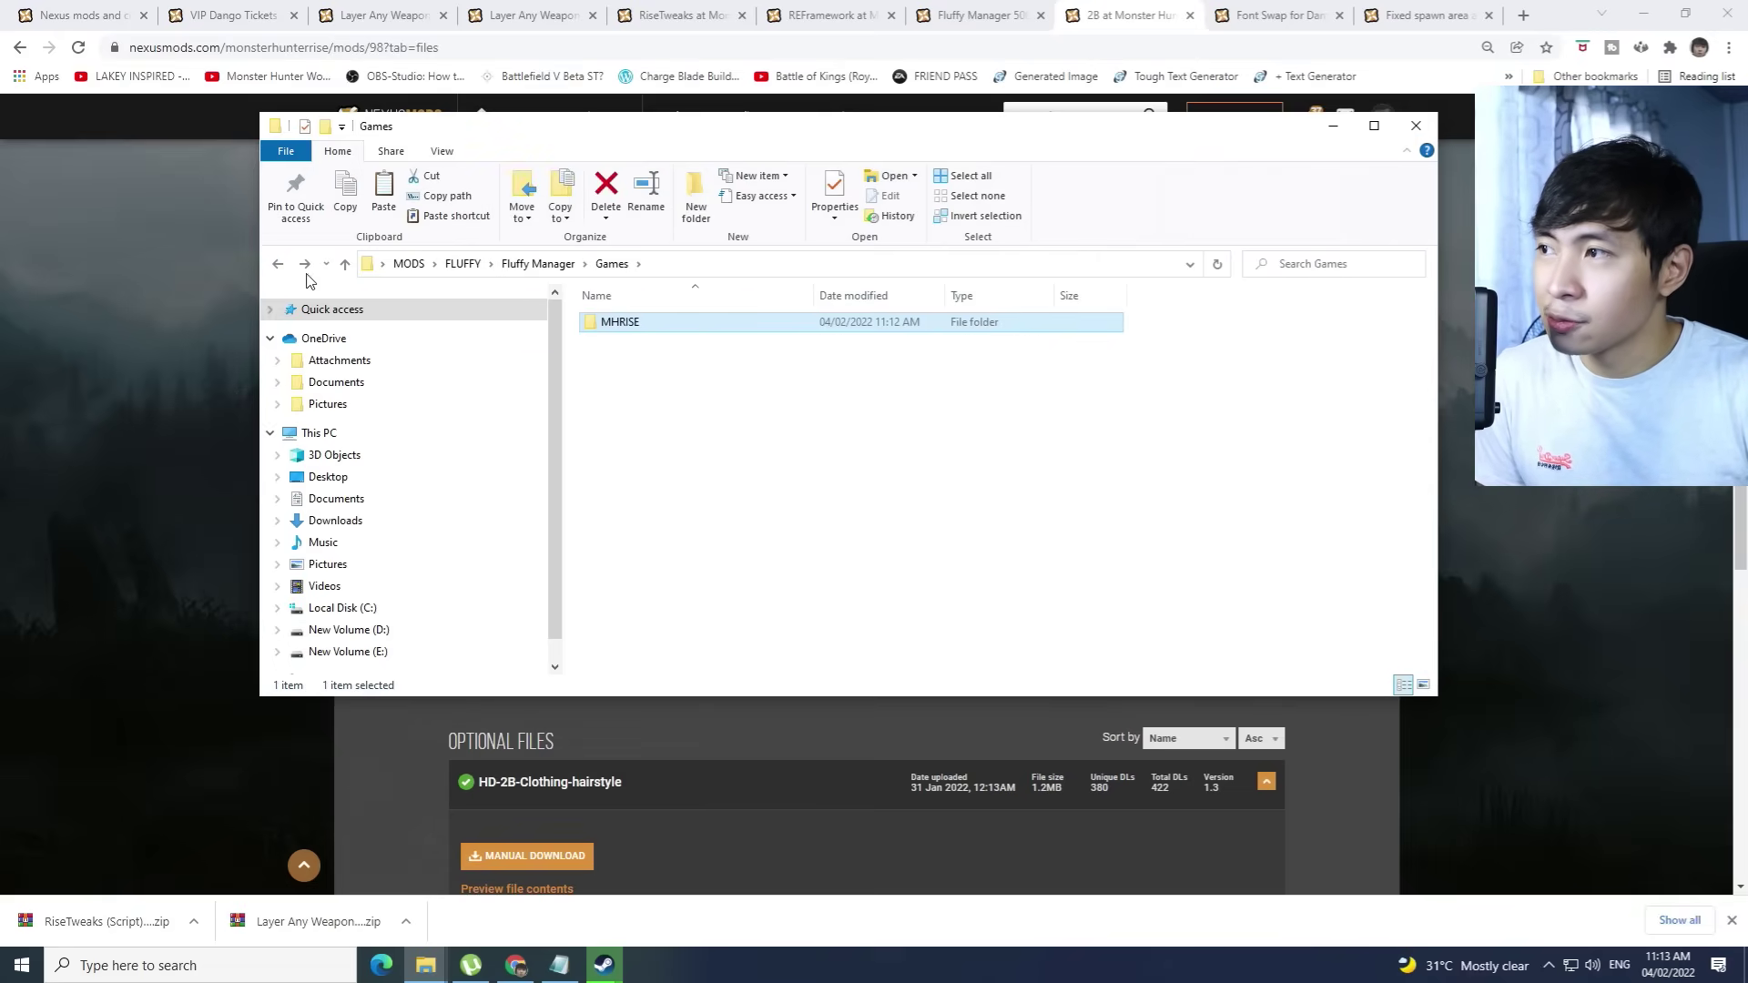
{"action": "left_click", "coordinate": [279, 266]}
{"action": "left_click", "coordinate": [717, 564]}
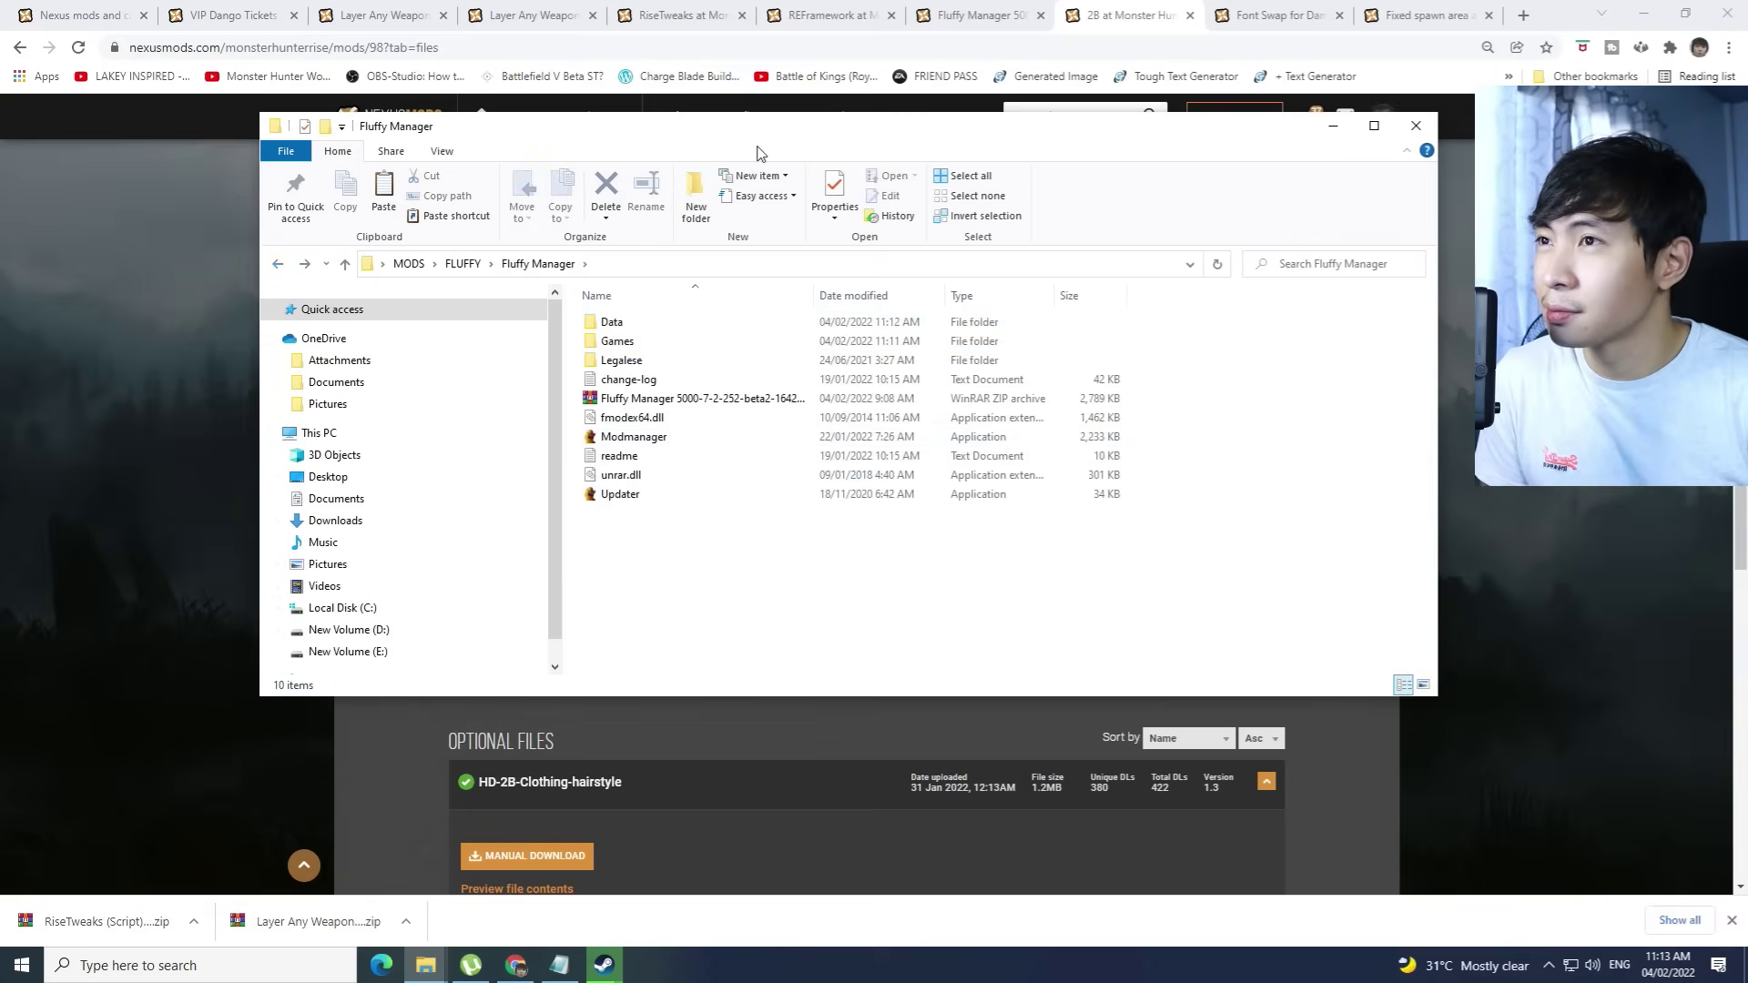
{"action": "left_click_drag", "start_coordinate": [760, 128], "coordinate": [1063, 167]}
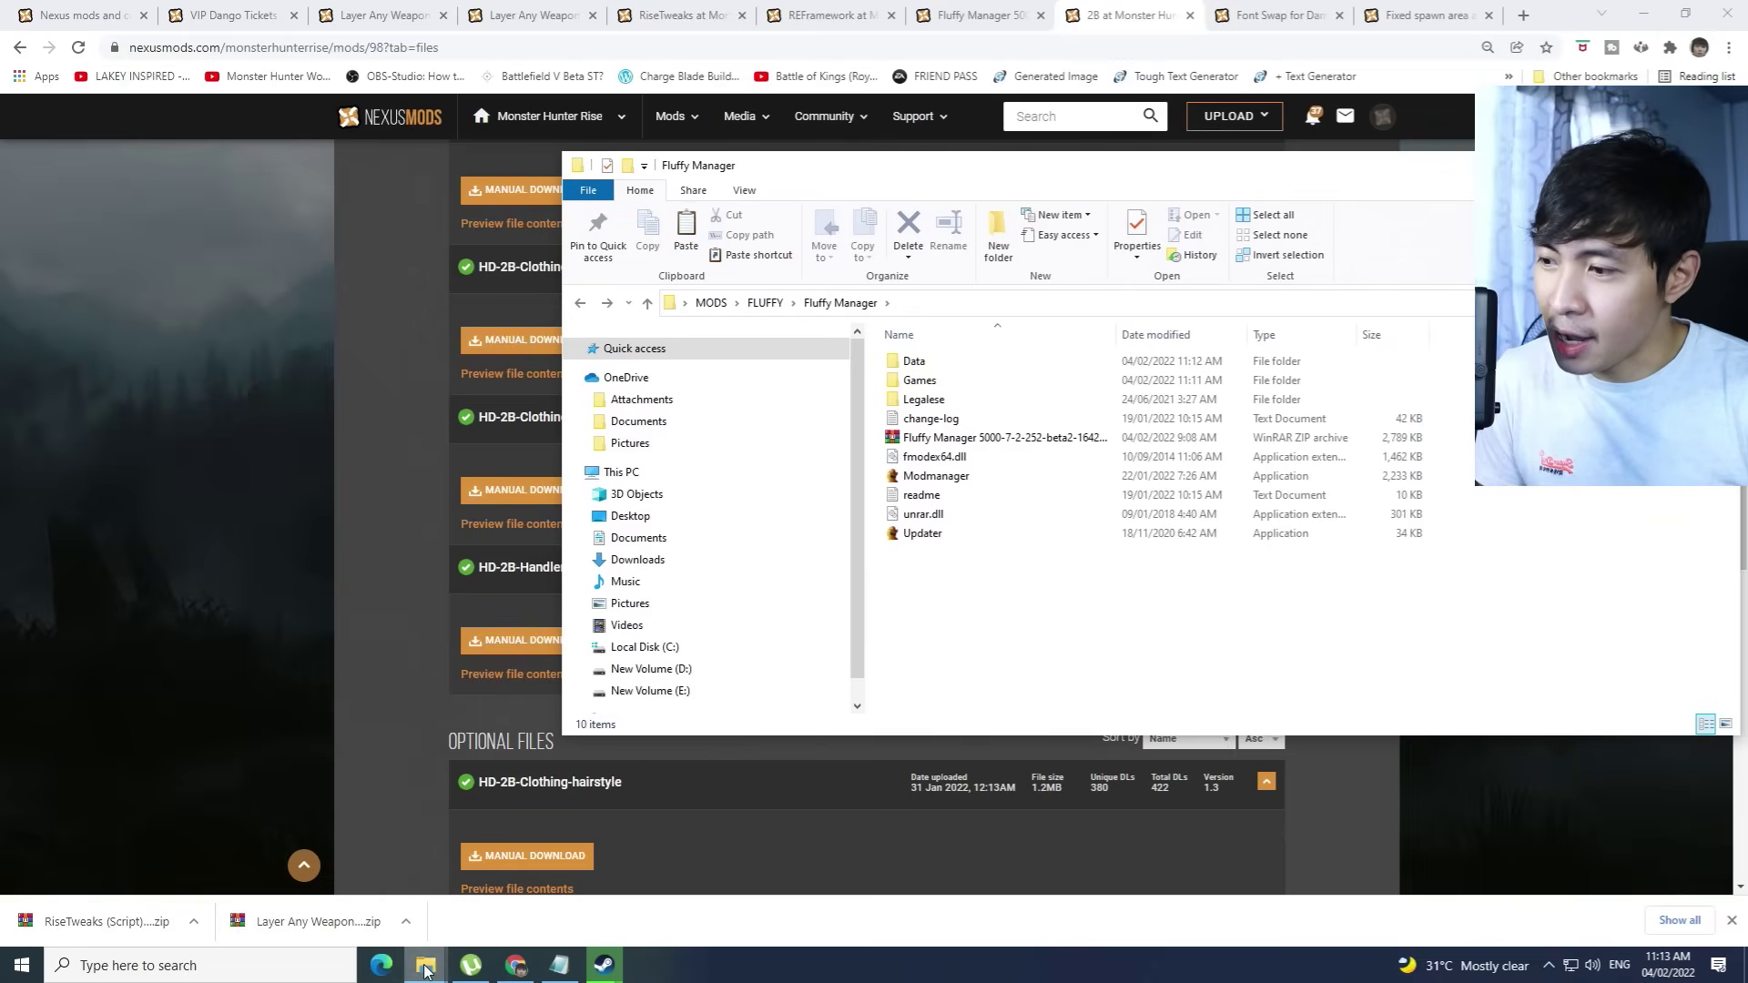
{"action": "mouse_move", "coordinate": [424, 970]}
{"action": "left_click", "coordinate": [396, 910]}
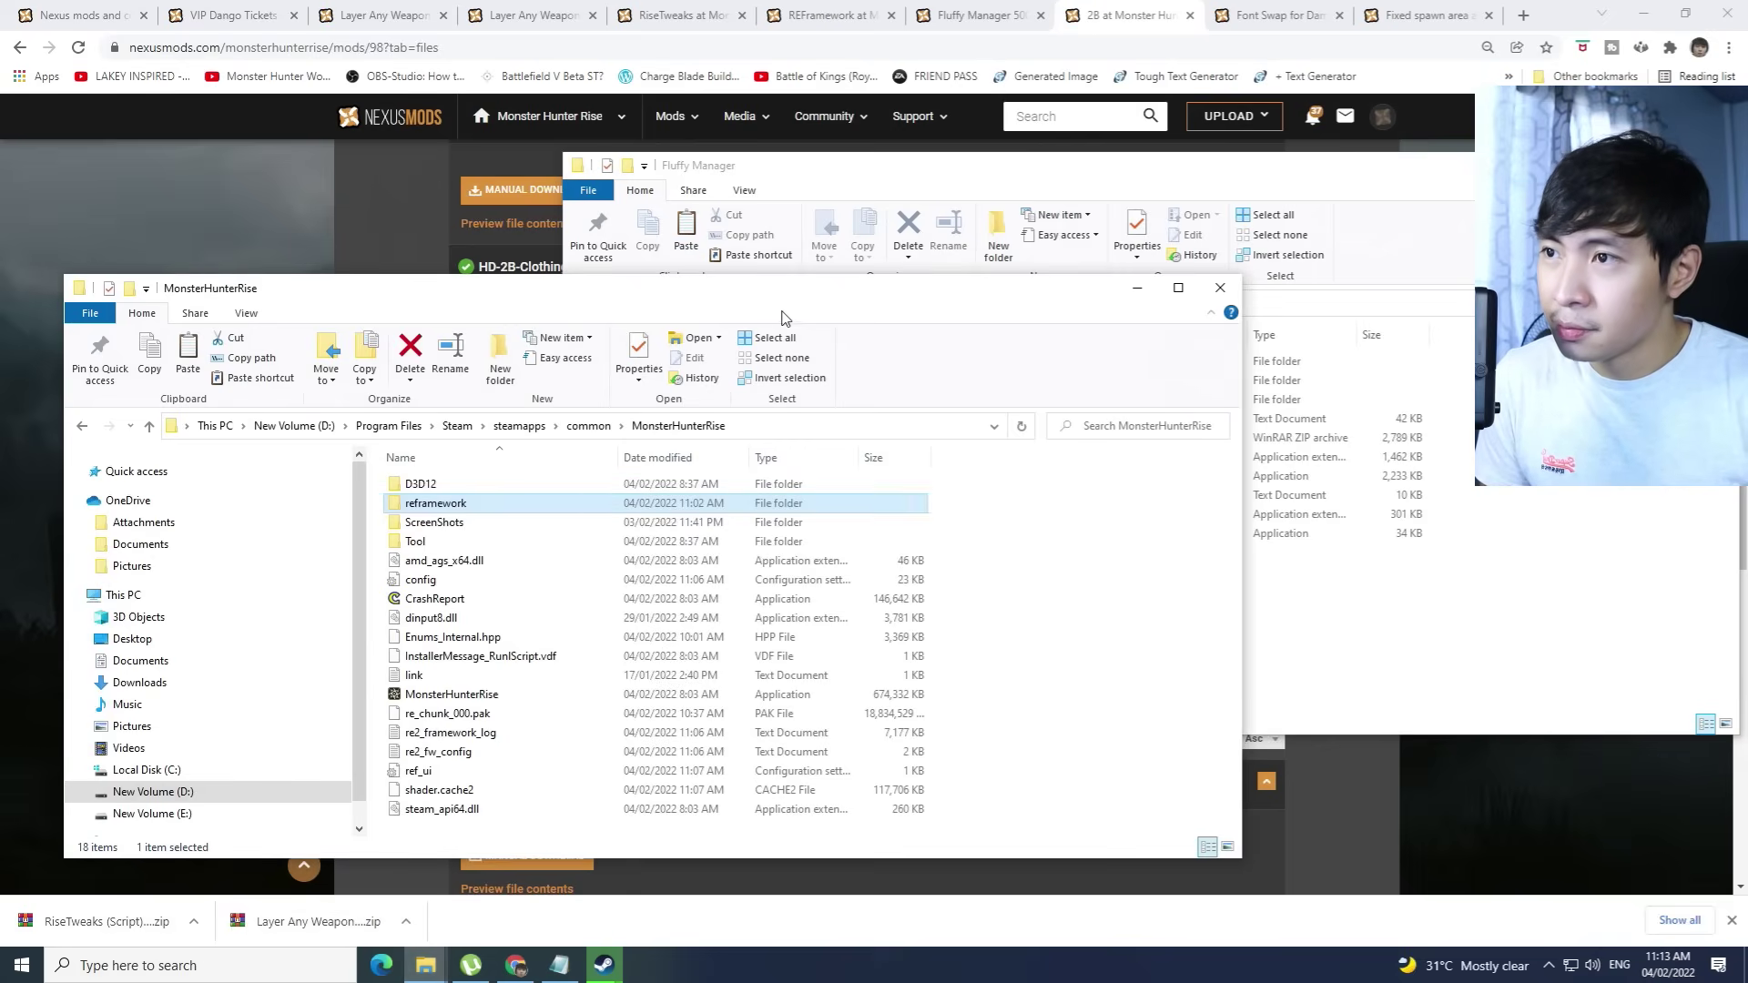
{"action": "left_click_drag", "start_coordinate": [805, 294], "coordinate": [594, 225]}
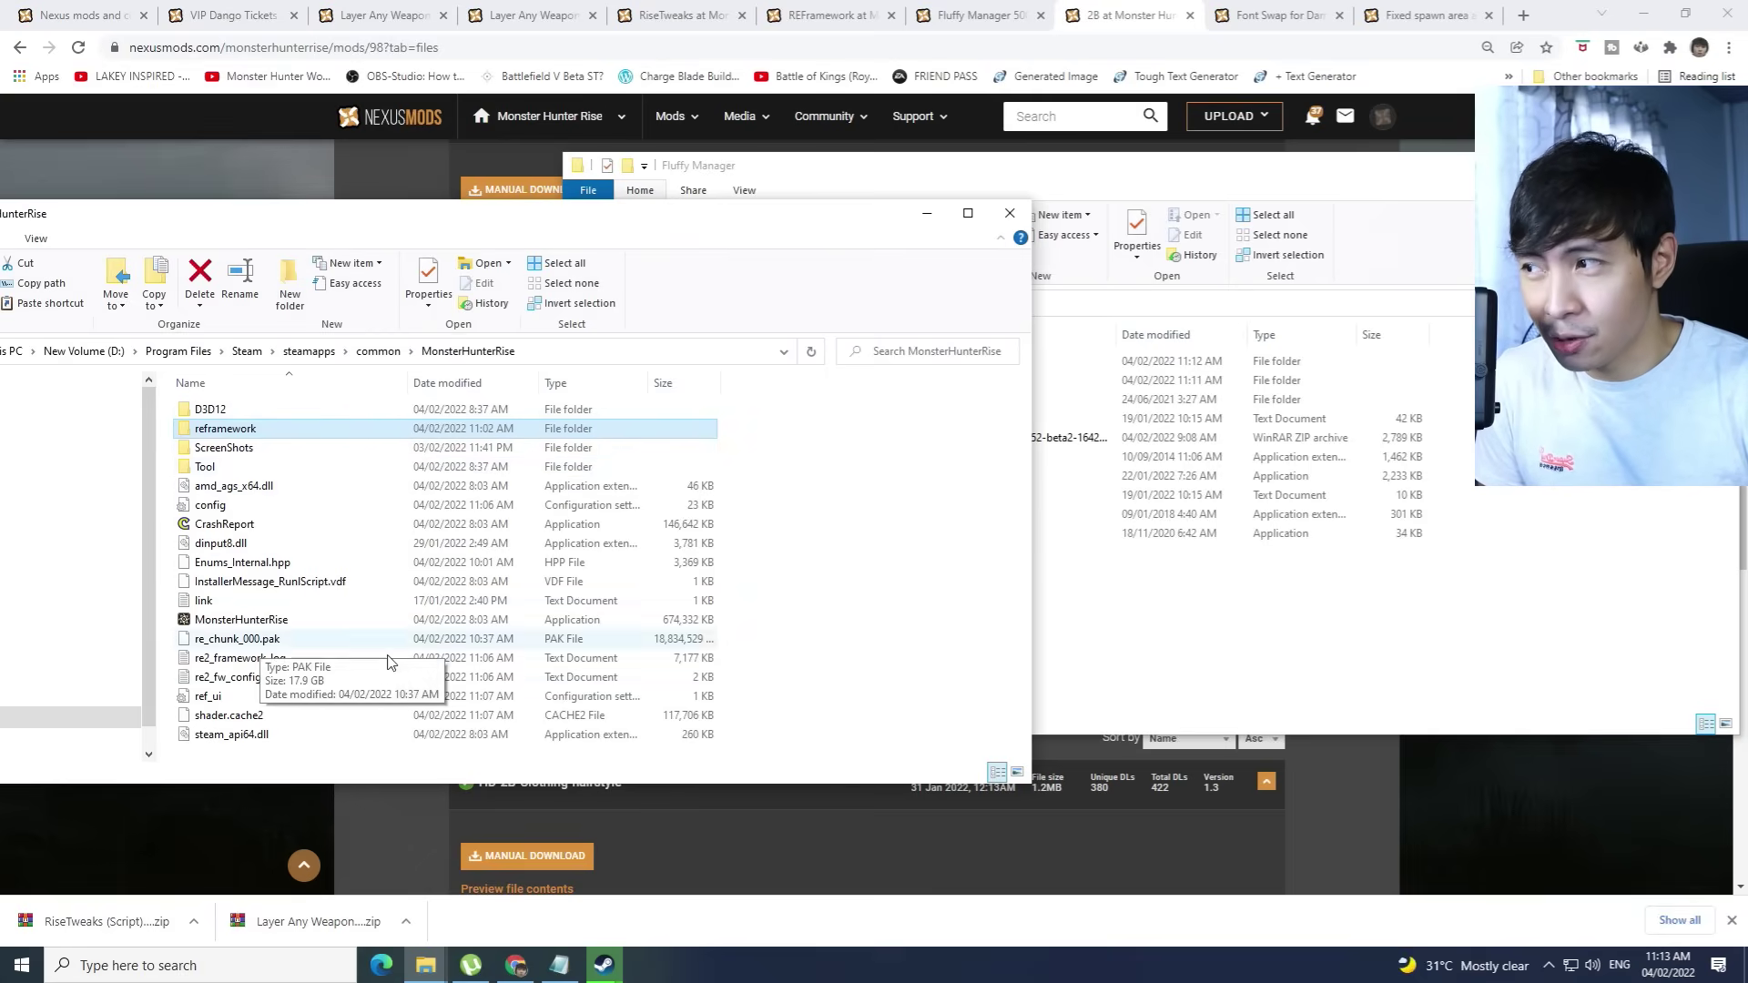
{"action": "left_click_drag", "start_coordinate": [955, 170], "coordinate": [935, 160]}
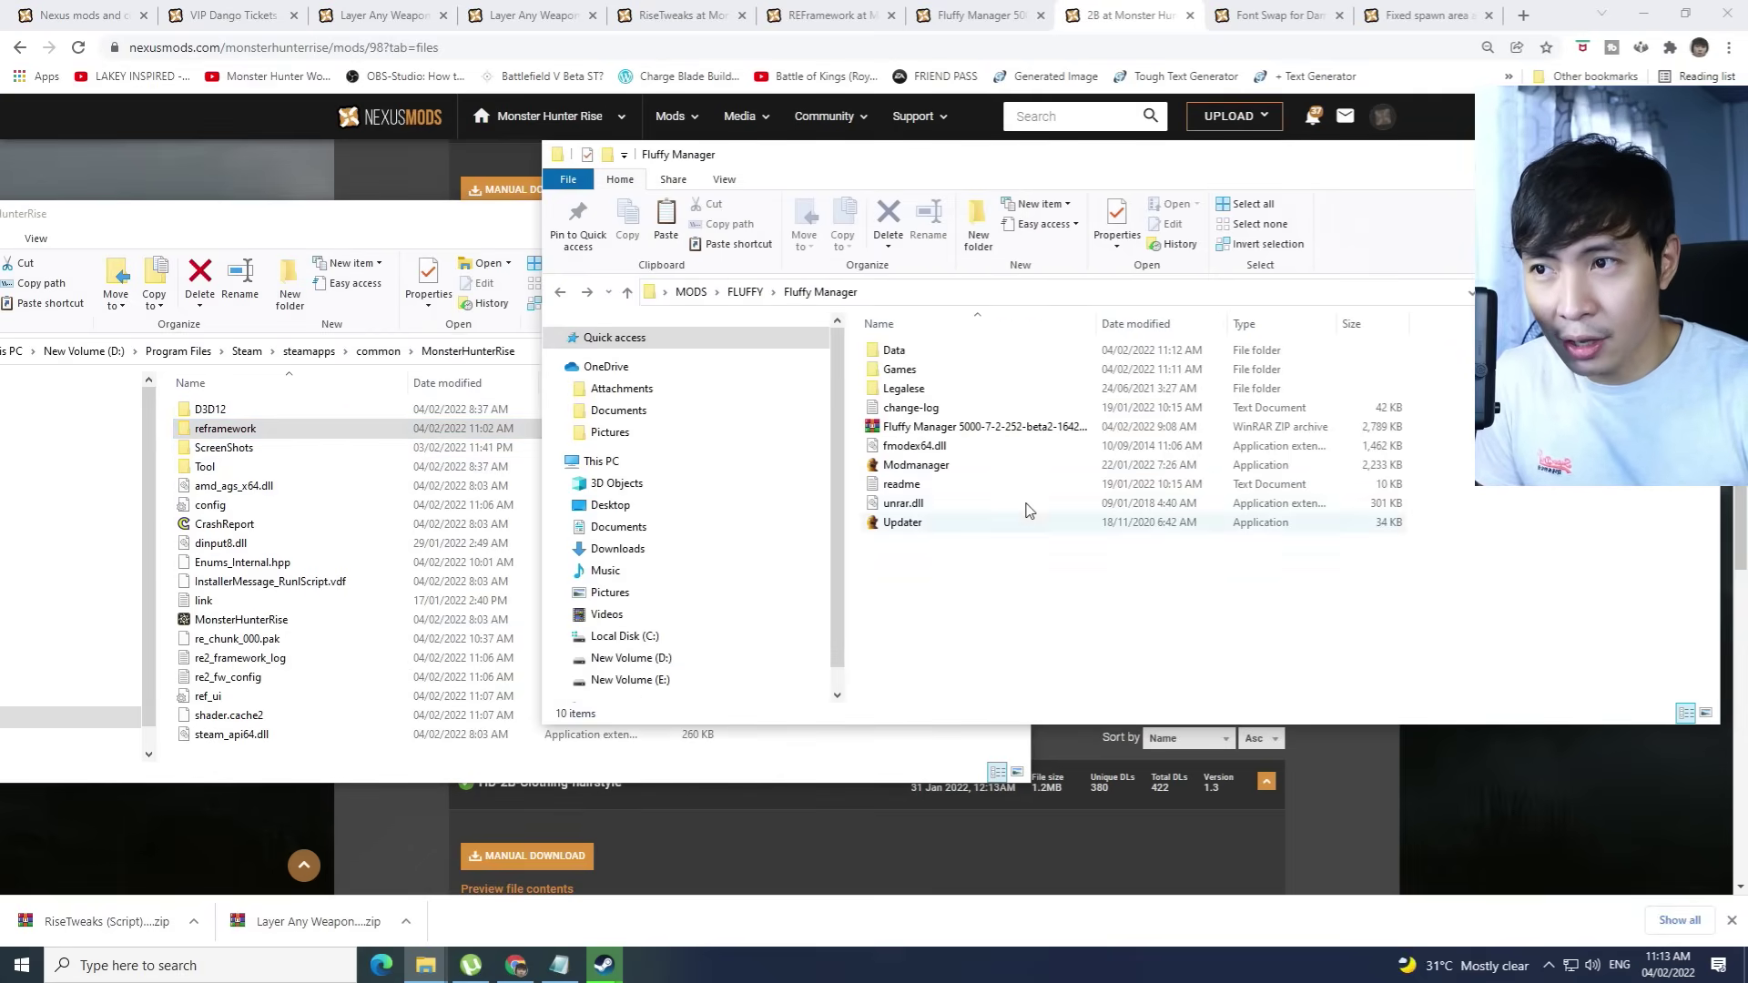
Run Modmanager and enable the 2B-Handler mod for Monster Hunter Rise
{"action": "double_click", "coordinate": [946, 466]}
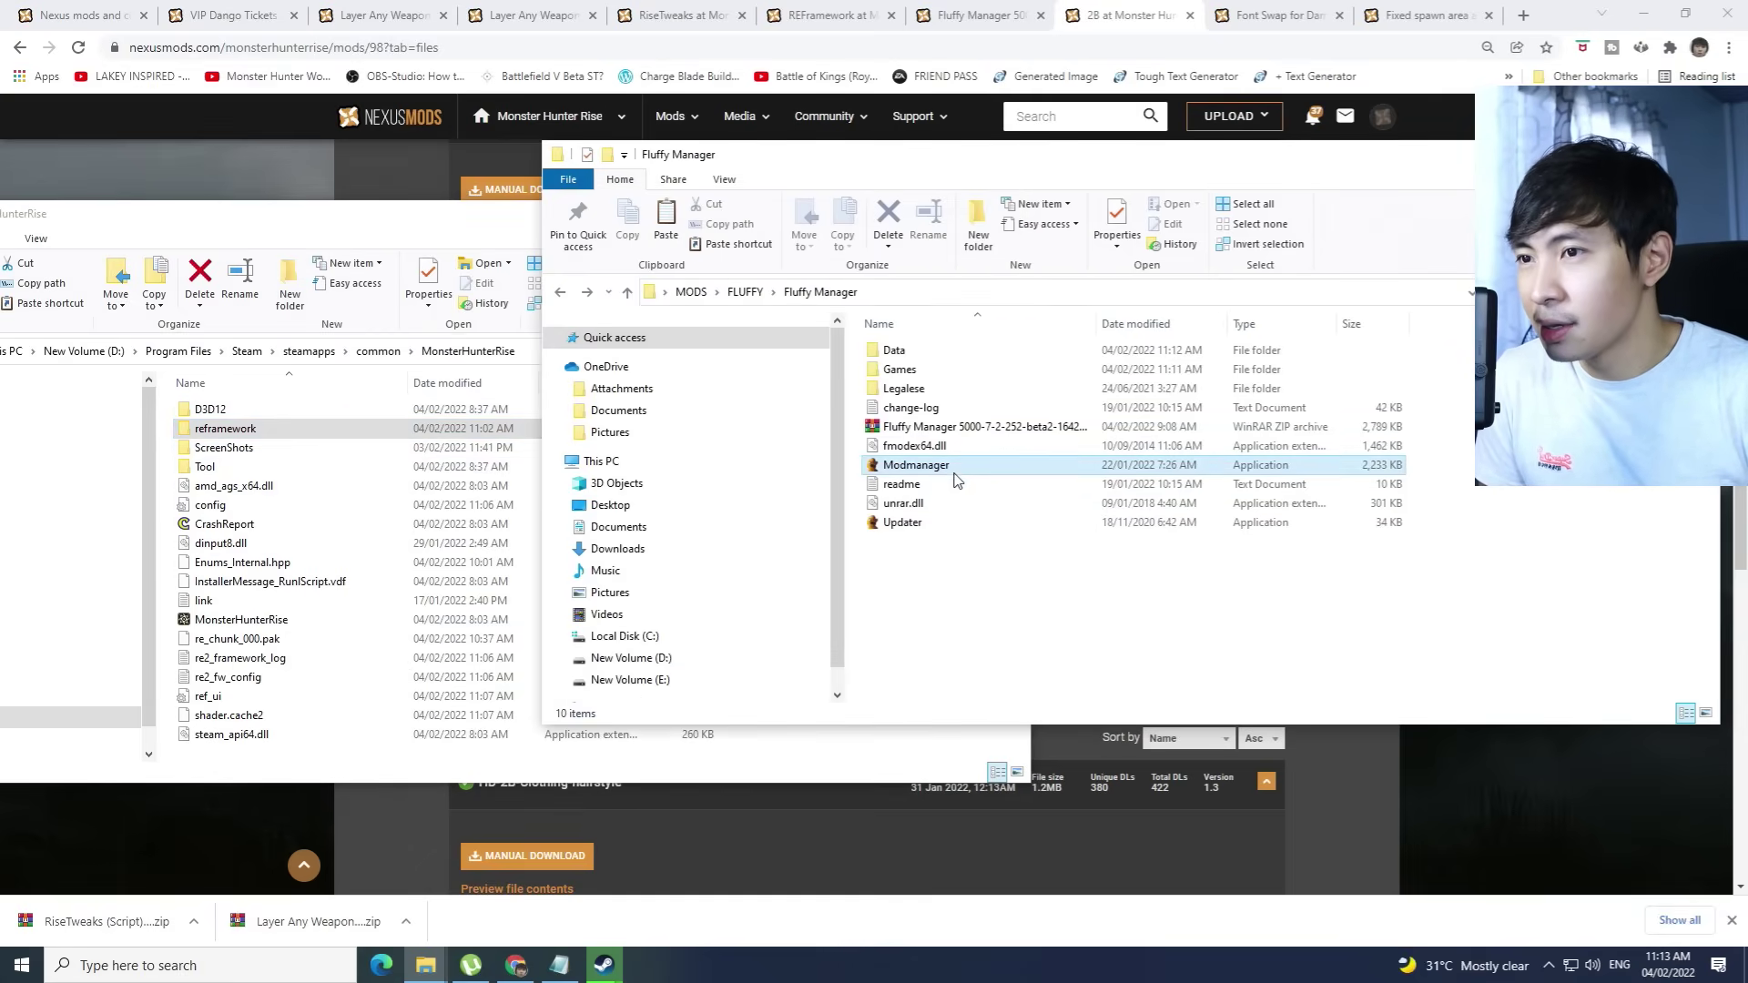
{"action": "left_click_drag", "start_coordinate": [962, 116], "coordinate": [947, 132]}
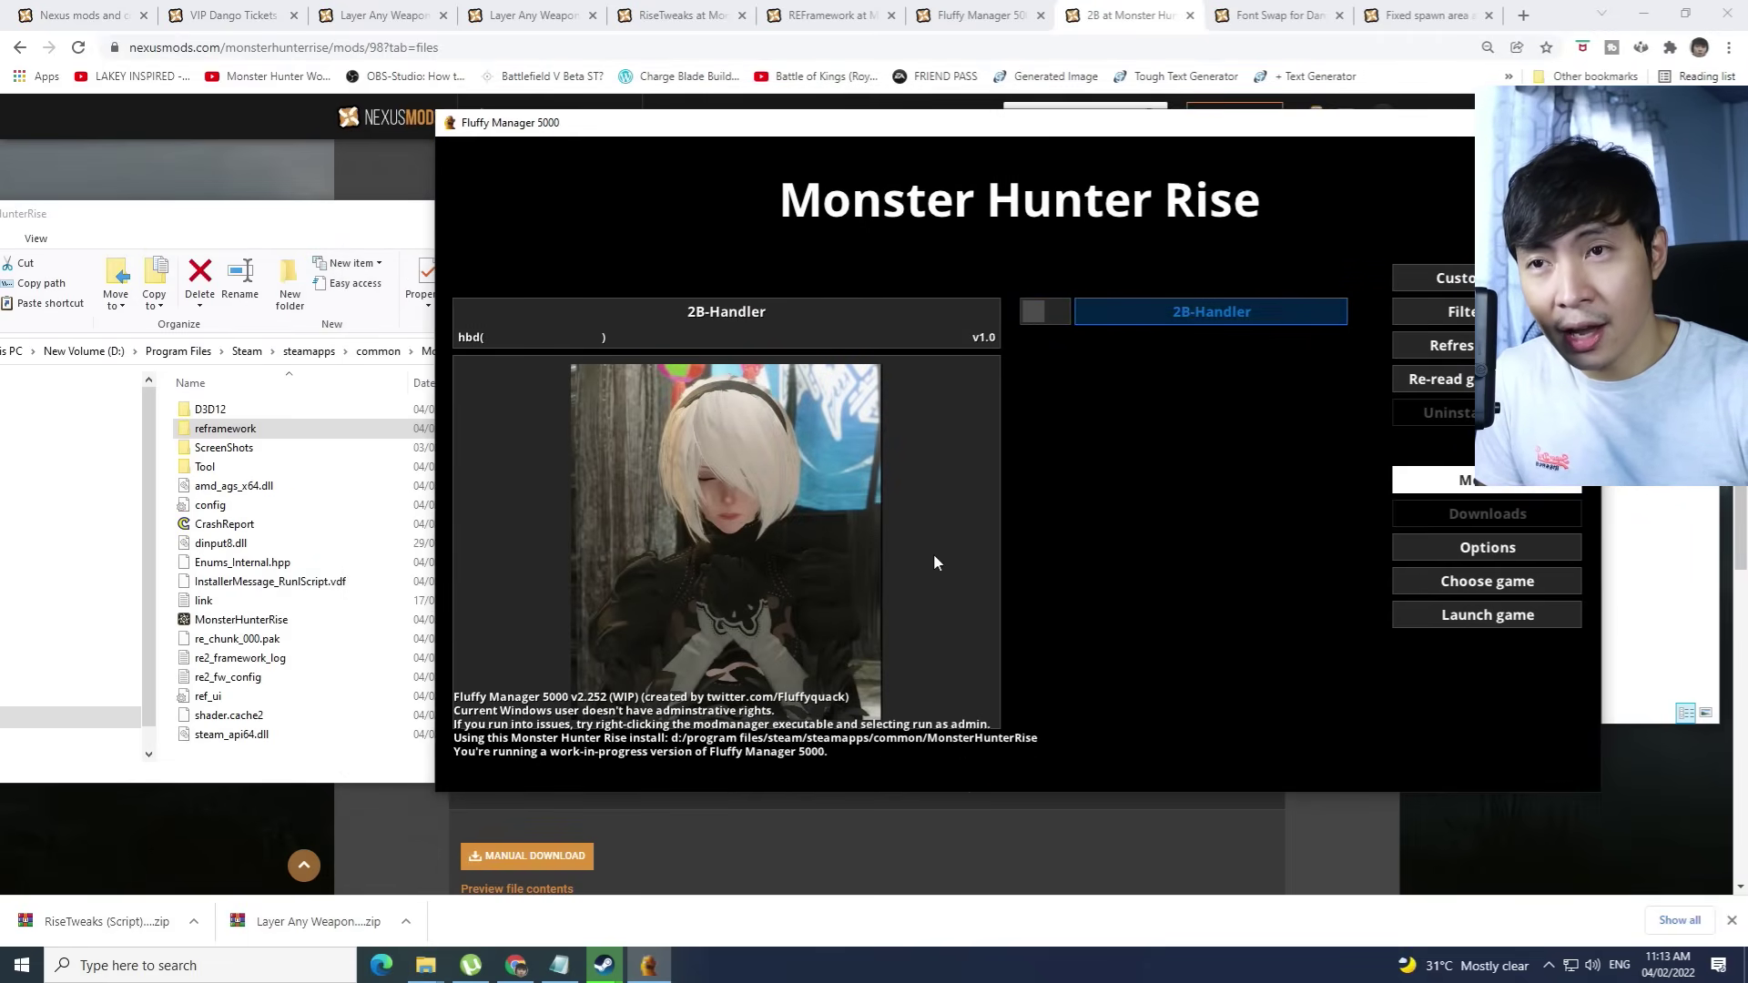
{"action": "left_click_drag", "start_coordinate": [1095, 130], "coordinate": [1051, 124]}
{"action": "left_click", "coordinate": [1001, 309]}
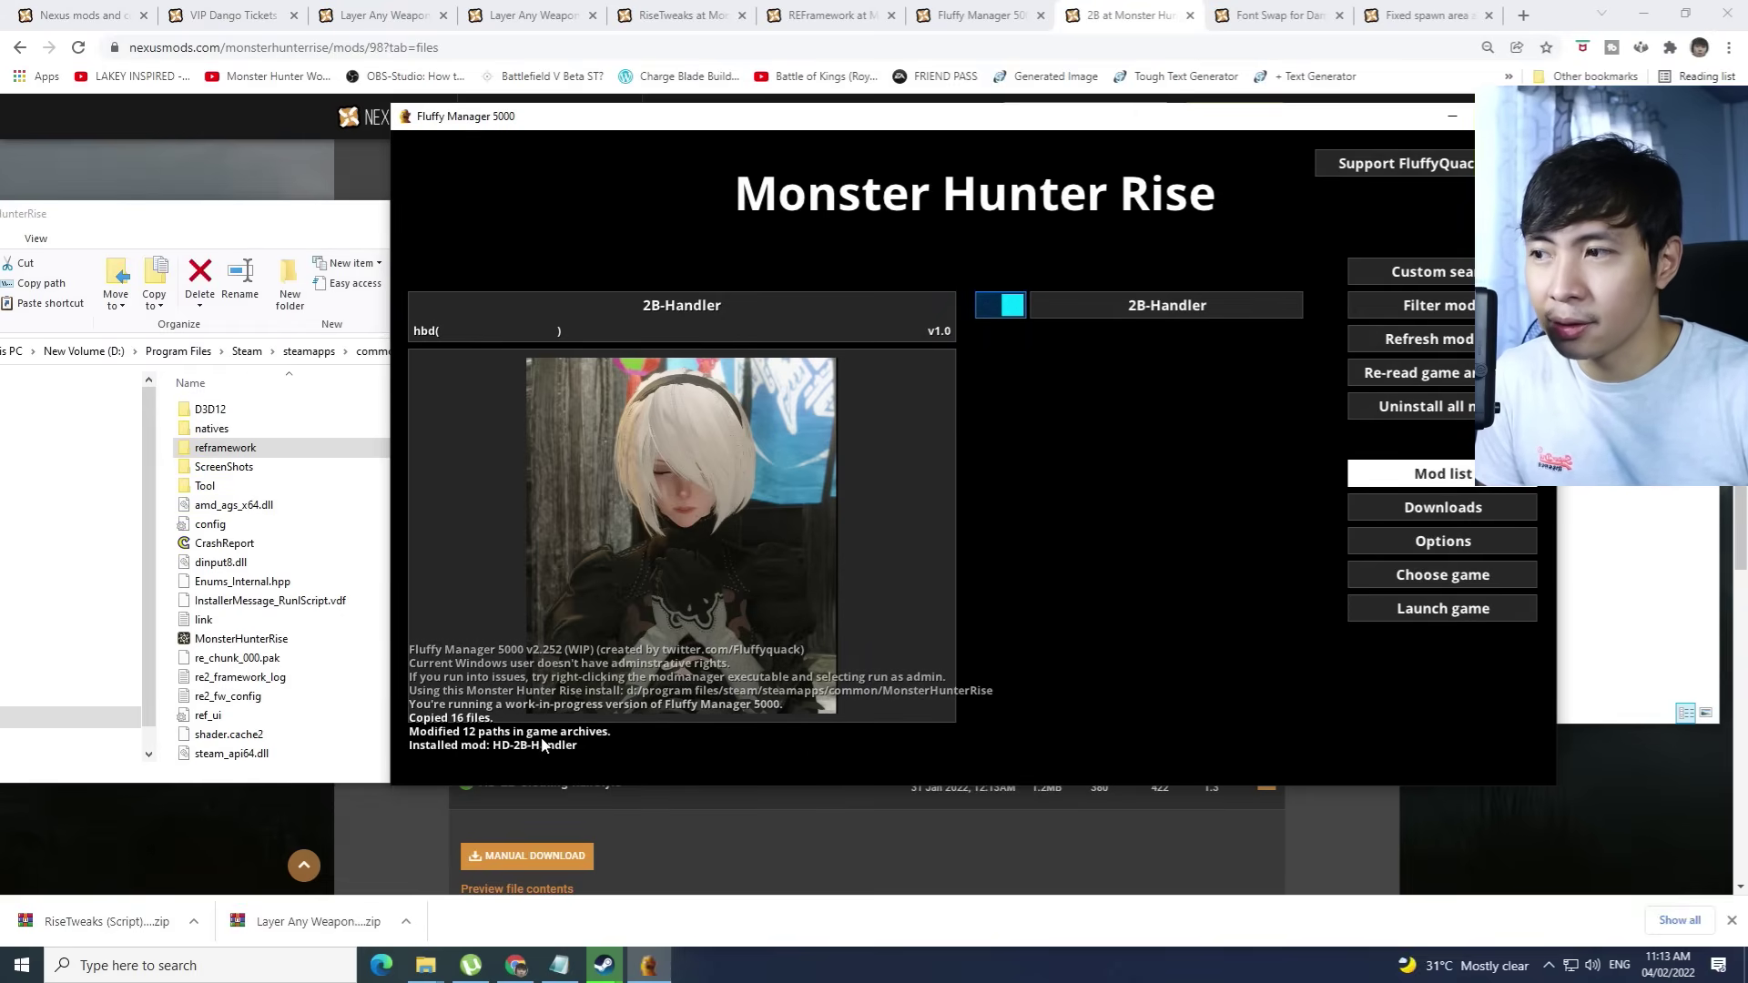
Bring the MonsterHunterRise folder into view beside Fluffy Manager and select its natives folder
{"action": "left_click_drag", "start_coordinate": [641, 127], "coordinate": [825, 161]}
{"action": "left_click_drag", "start_coordinate": [273, 213], "coordinate": [354, 178]}
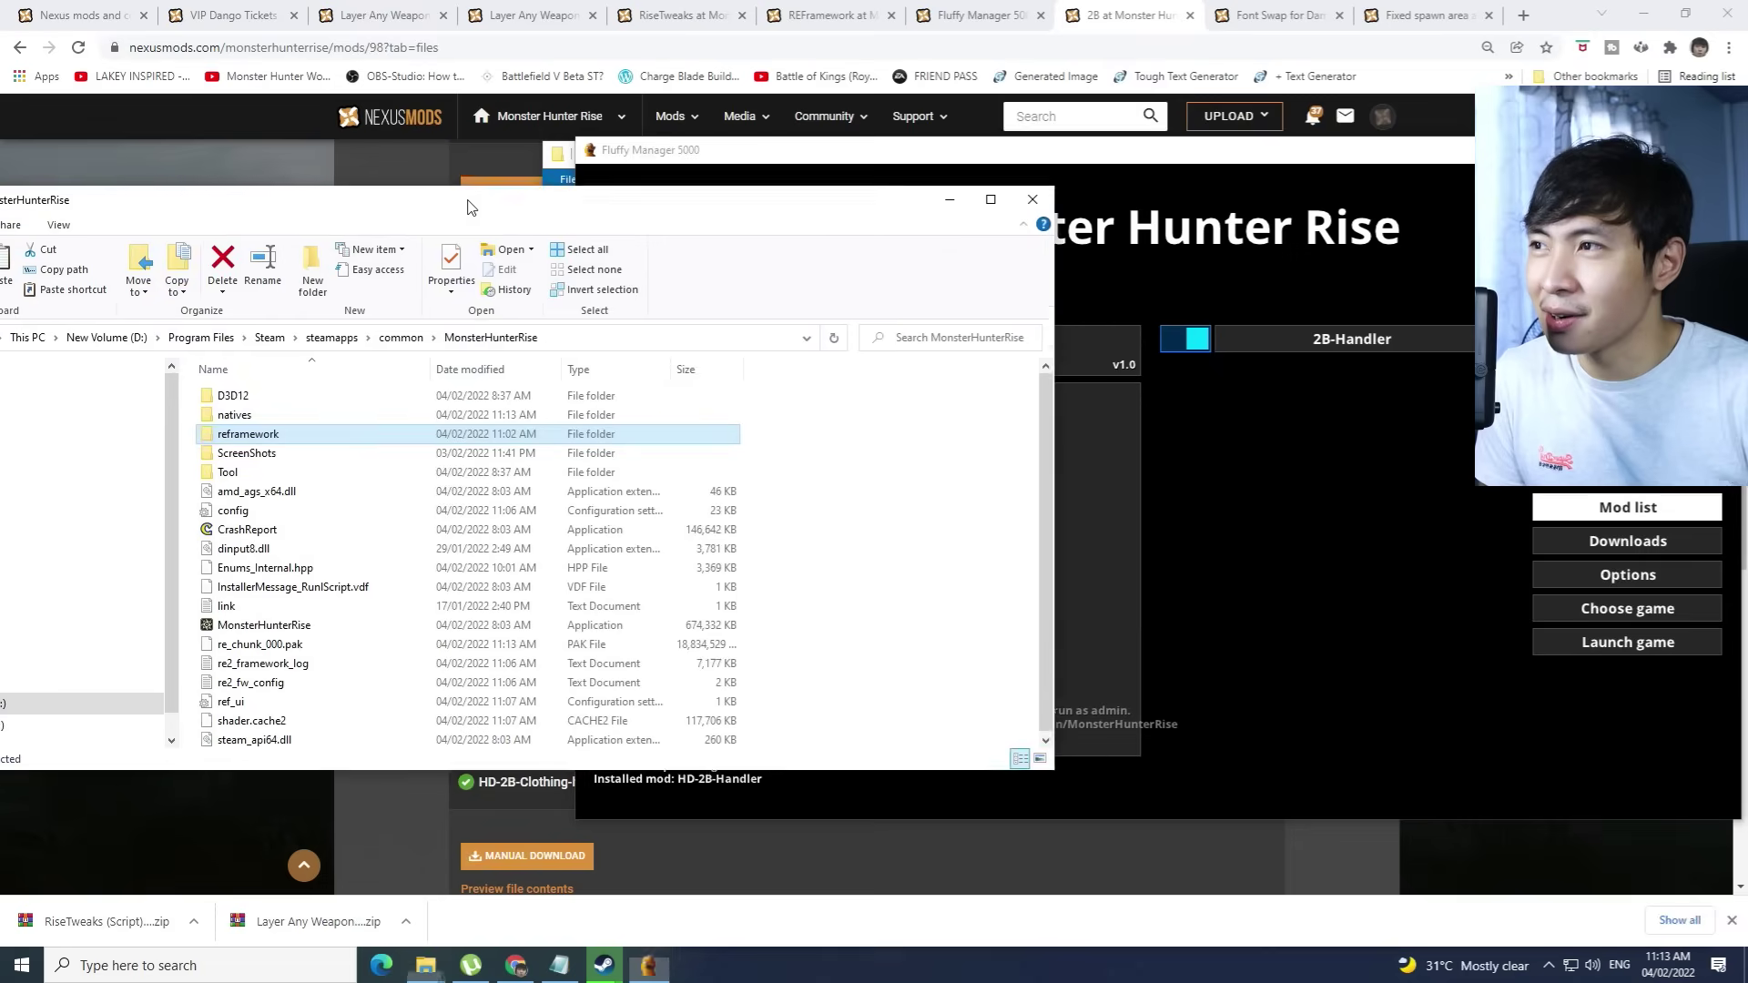
{"action": "left_click", "coordinate": [329, 398]}
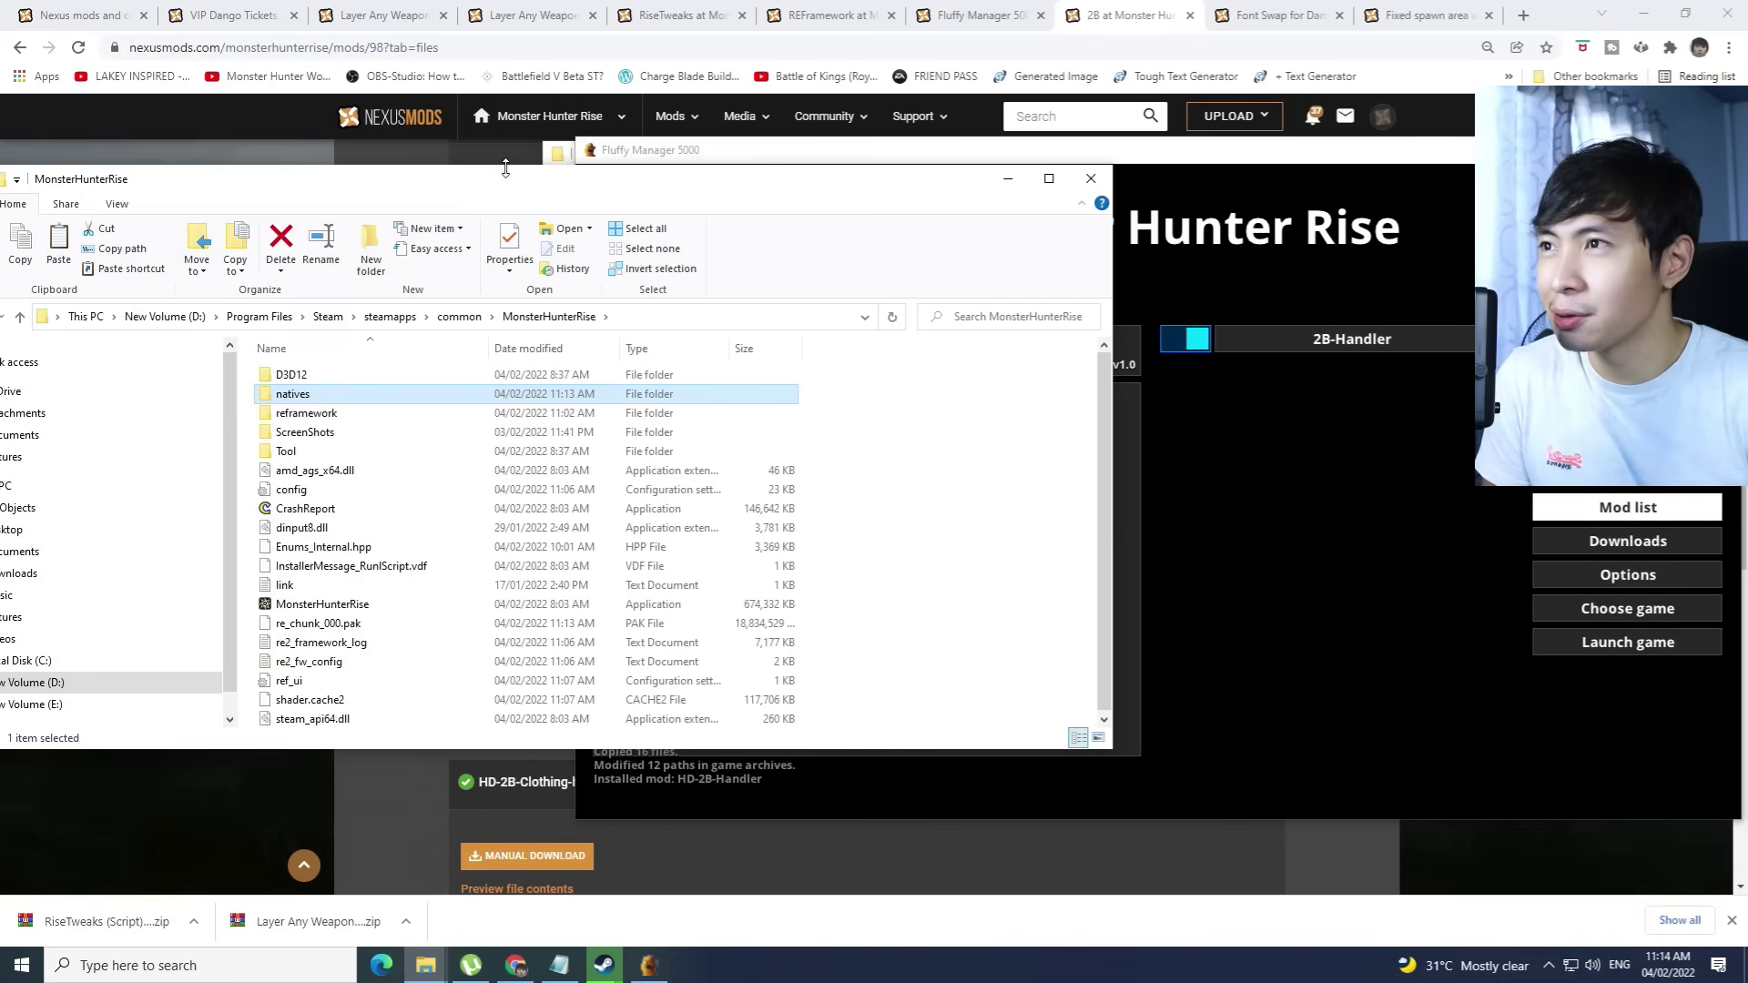
Disable the 2B-Handler mod in Fluffy Manager and check the MonsterHunterRise folder for the natives folder
{"action": "left_click_drag", "start_coordinate": [838, 179], "coordinate": [742, 224]}
{"action": "left_click_drag", "start_coordinate": [742, 160], "coordinate": [601, 156]}
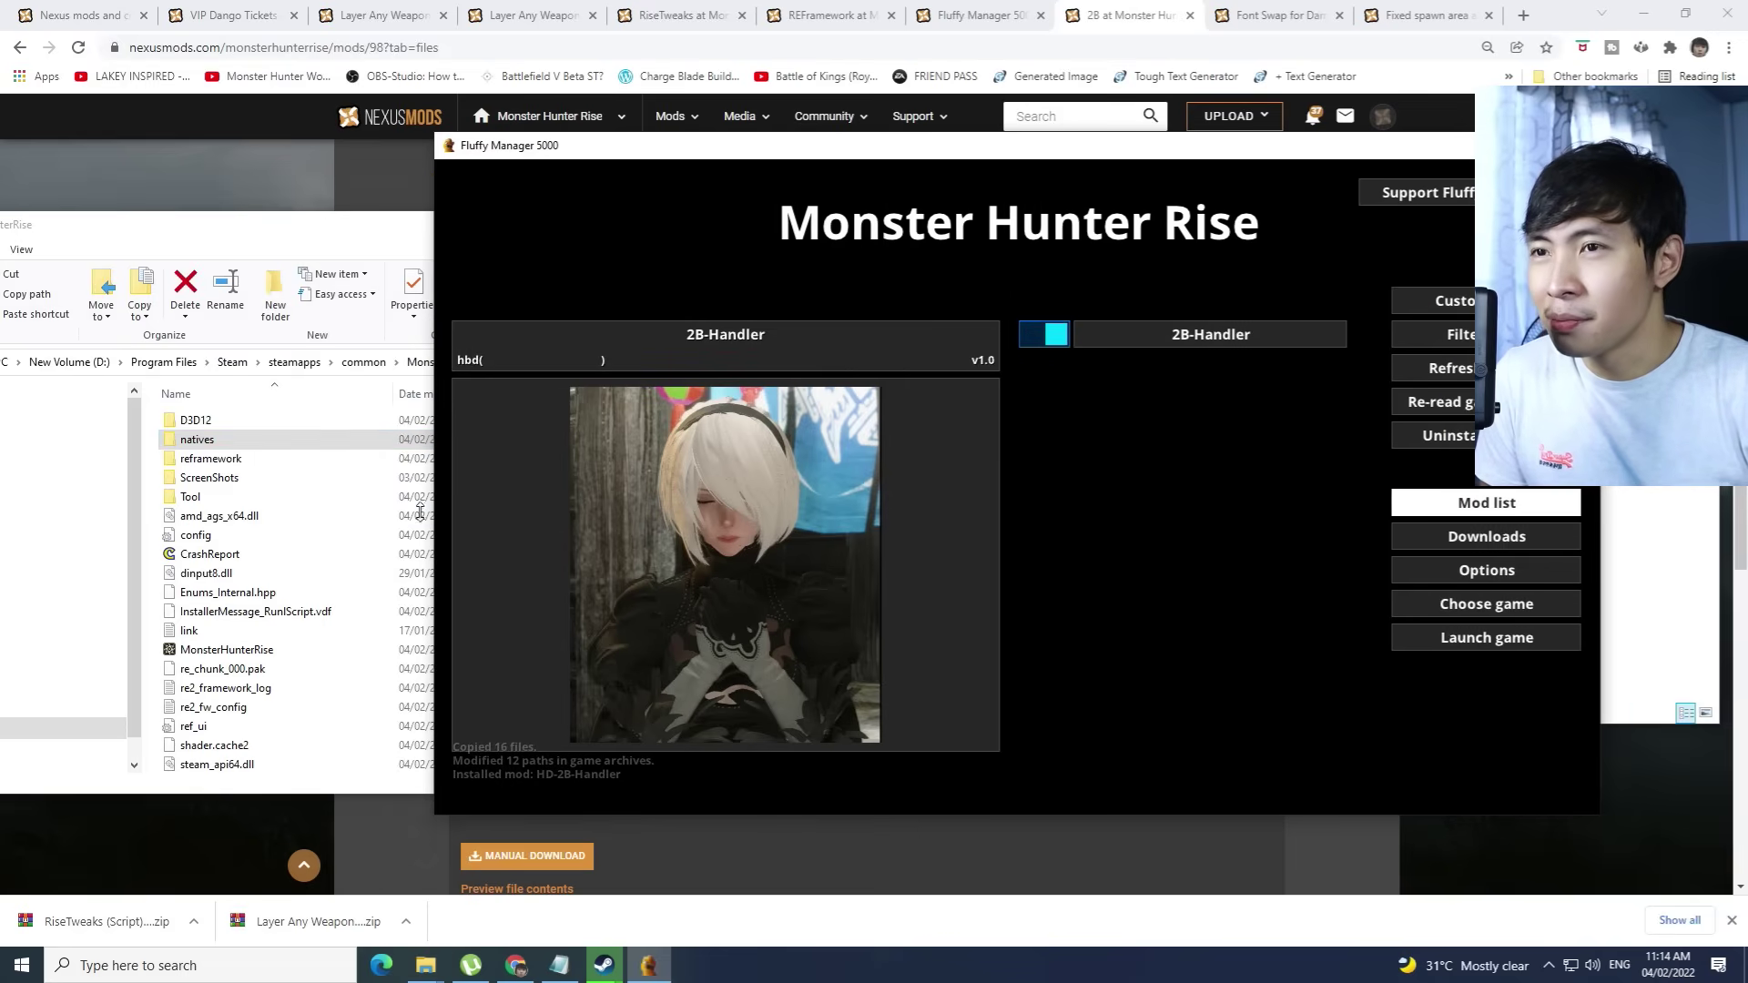
{"action": "left_click", "coordinate": [1042, 336]}
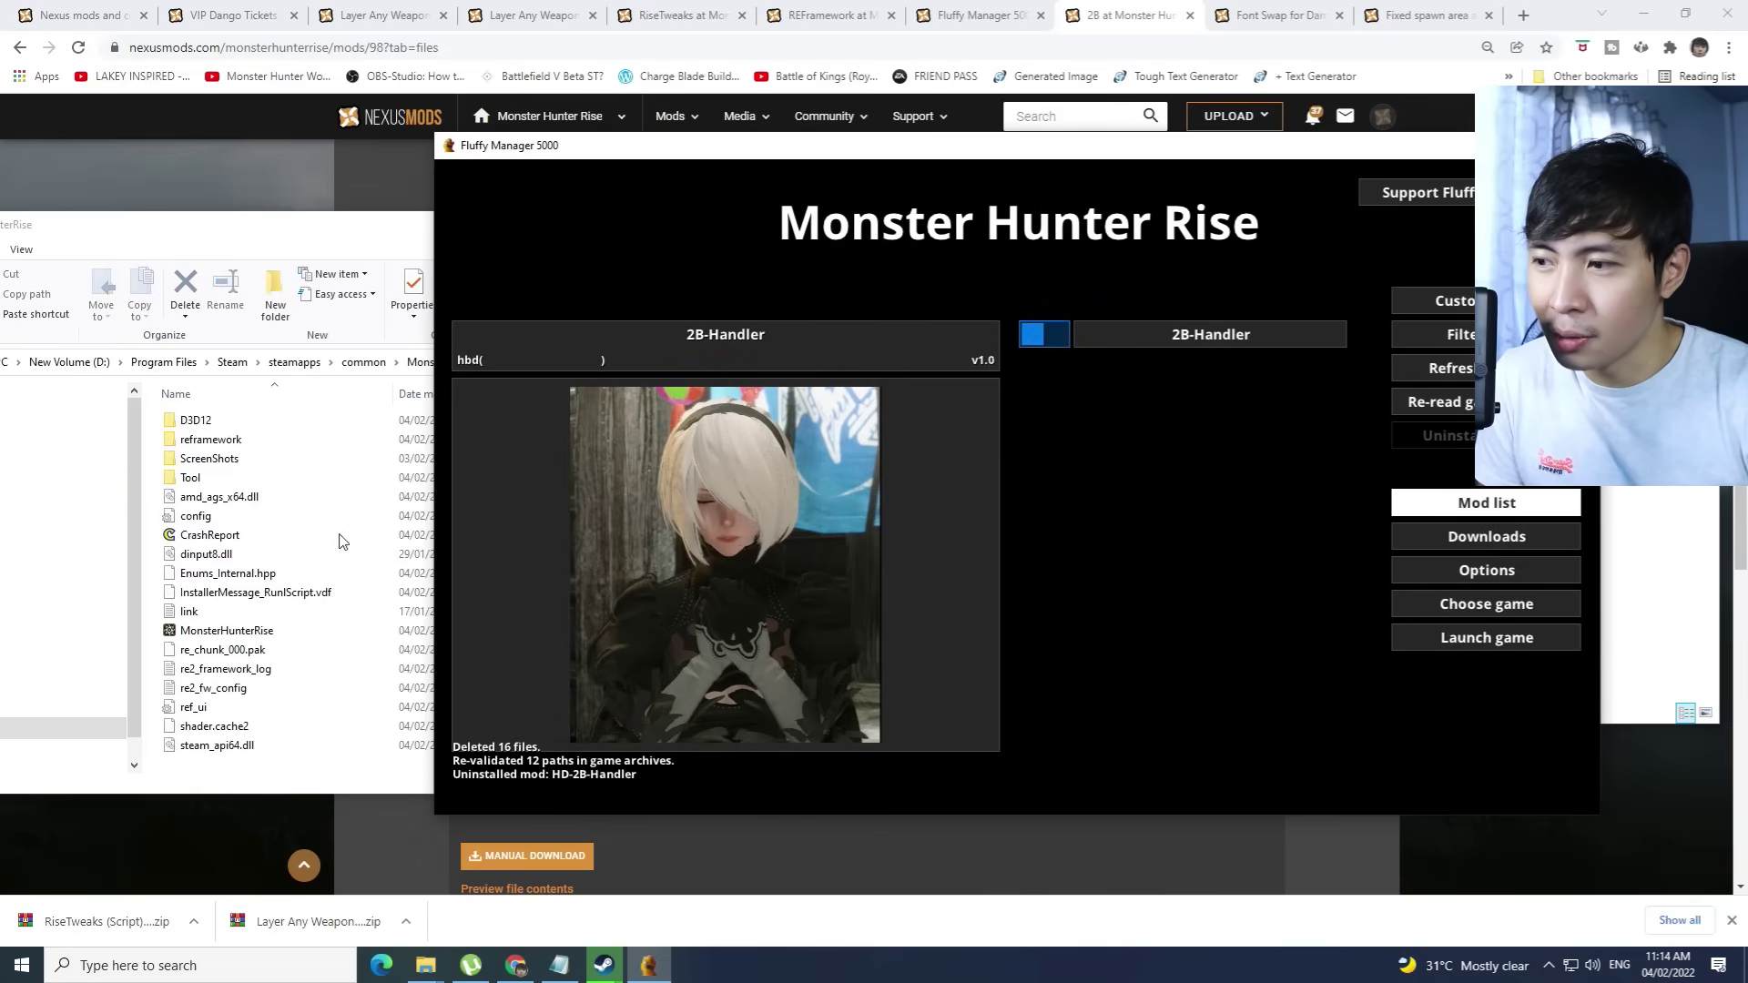
{"action": "left_click", "coordinate": [353, 236]}
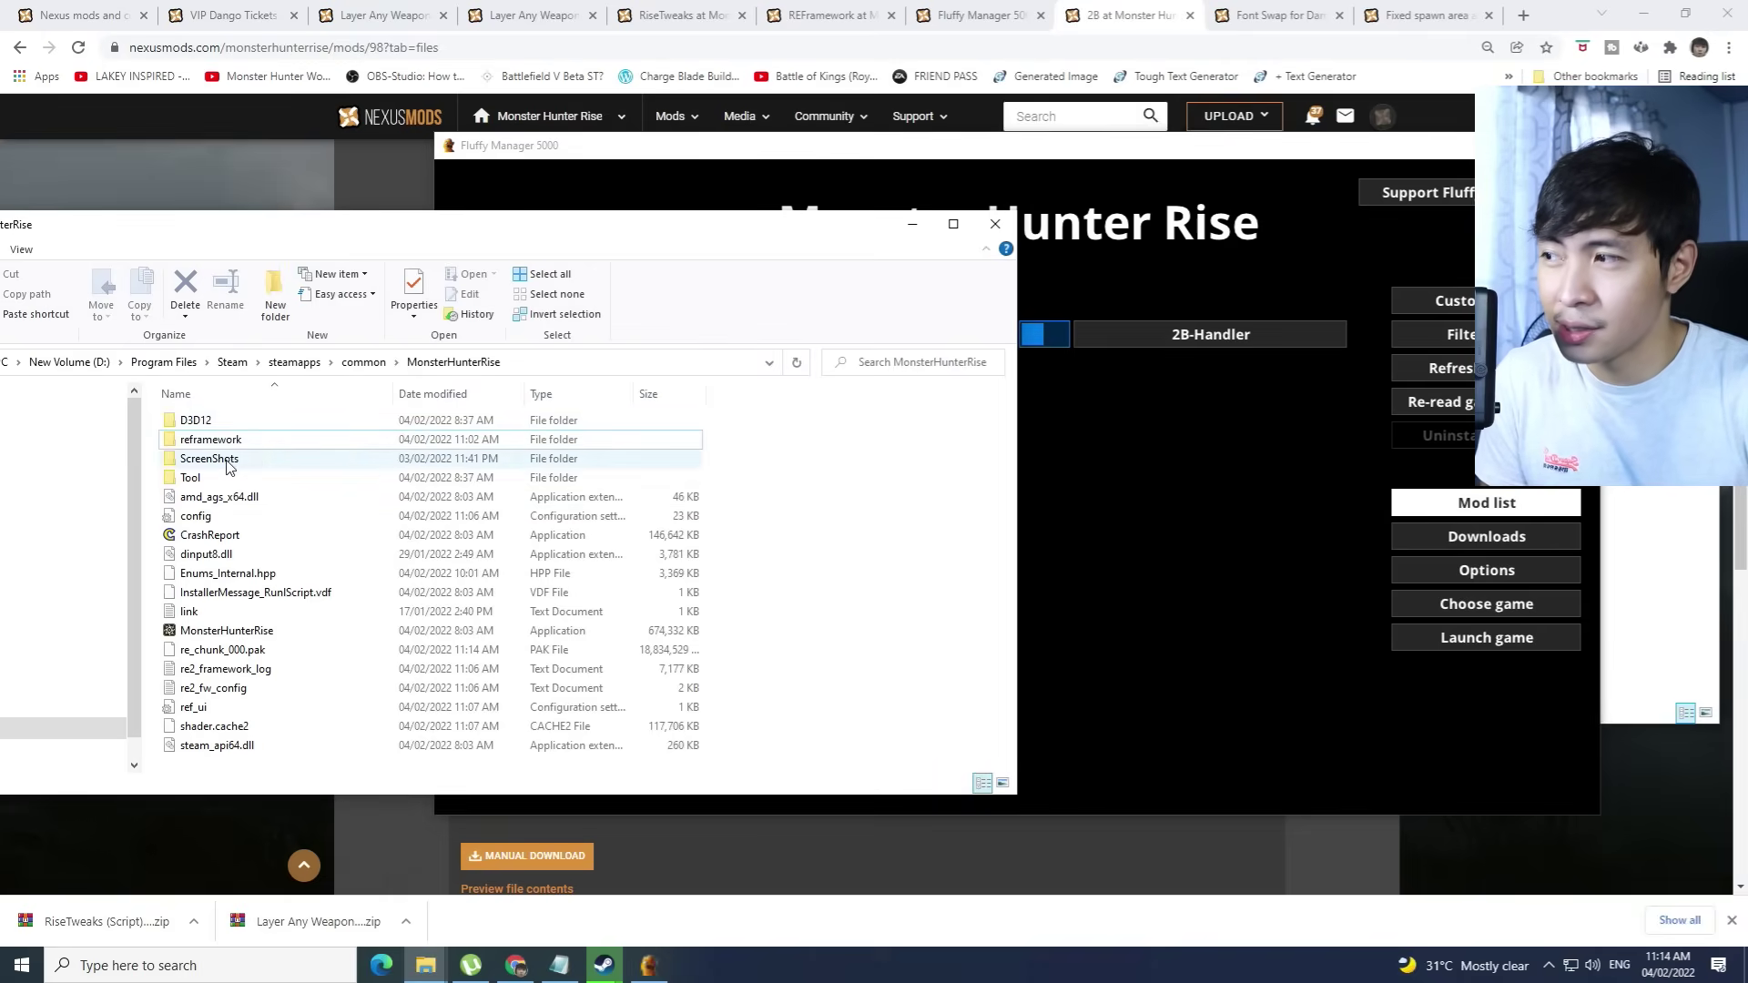
{"action": "left_click", "coordinate": [928, 195]}
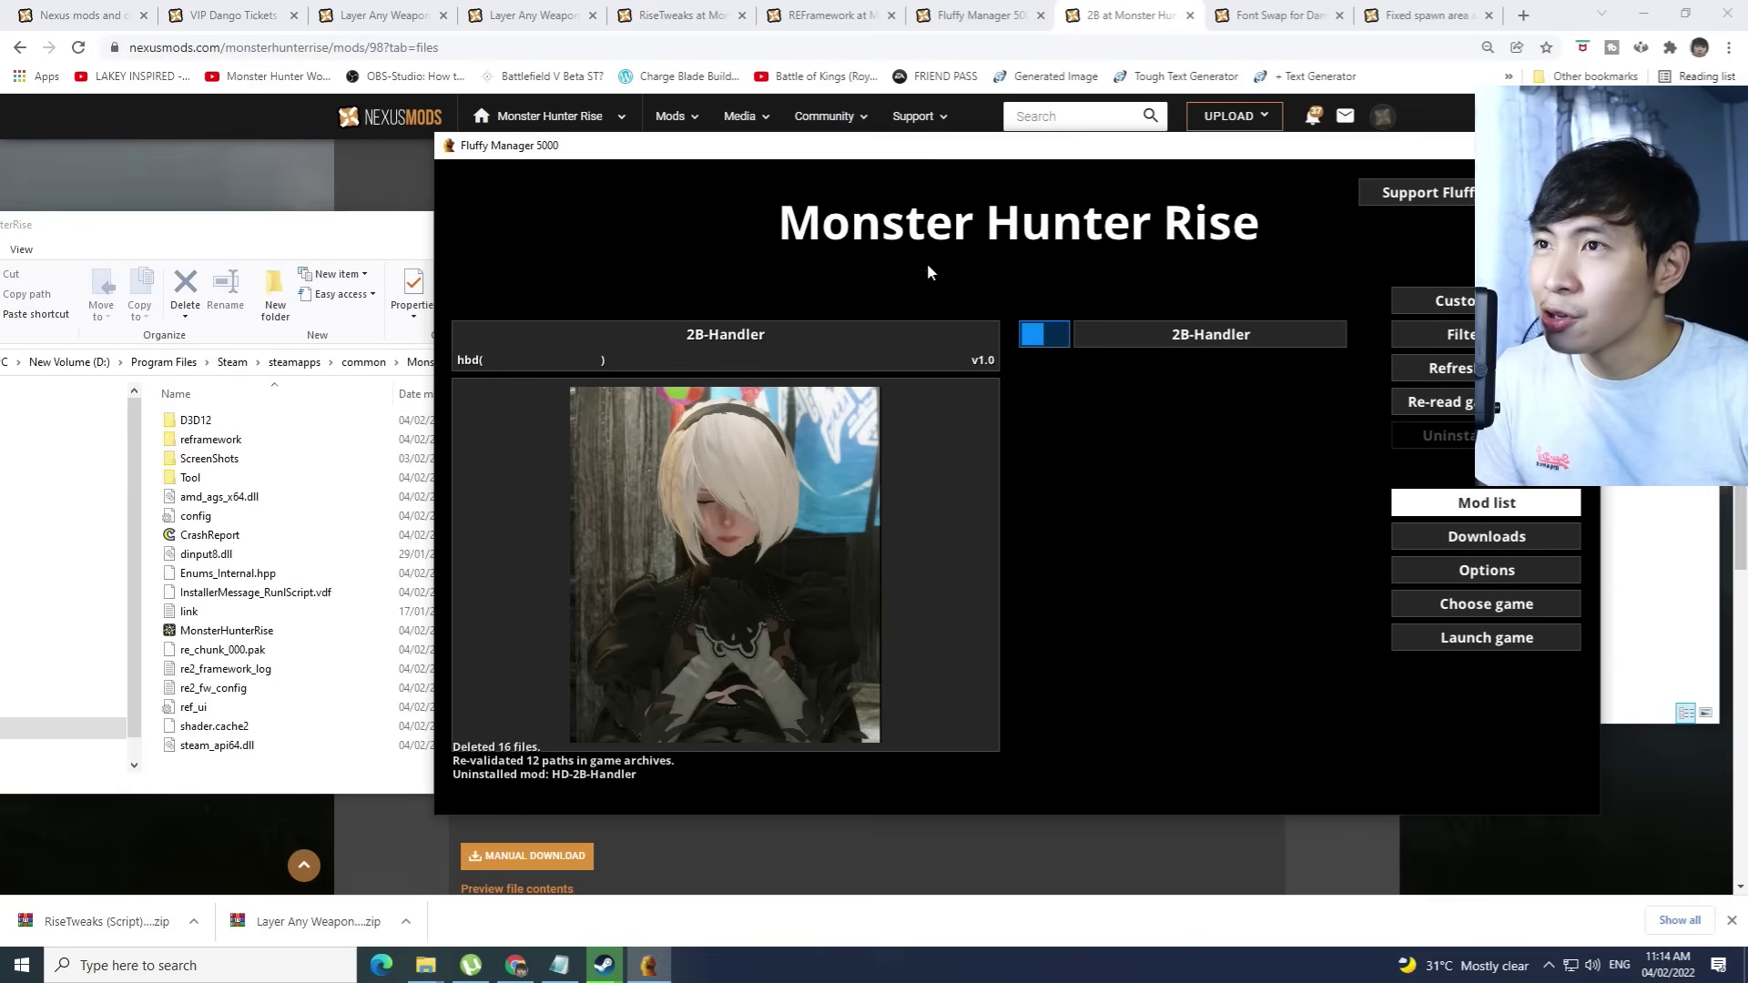
Enable the 2B-Handler mod again and quit Monster Hunter Rise after viewing the mod on its title screen
{"action": "left_click", "coordinate": [1045, 335]}
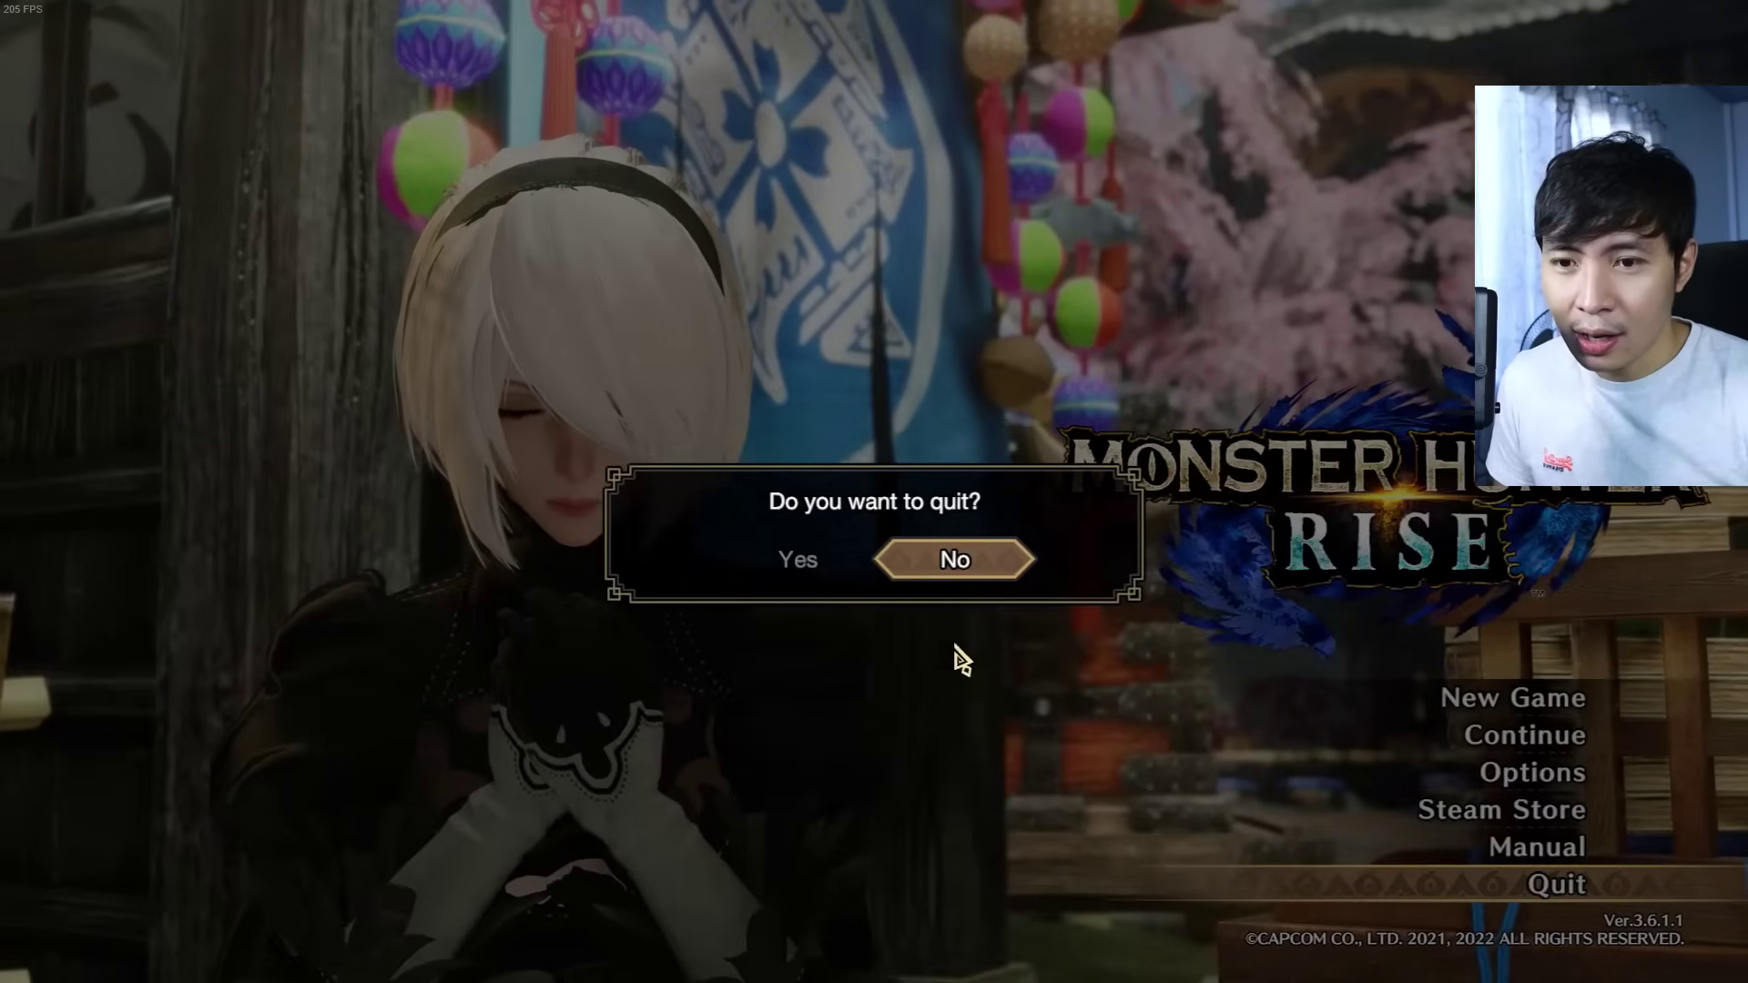
{"action": "key", "text": "alt+Return"}
{"action": "left_click", "coordinate": [800, 579]}
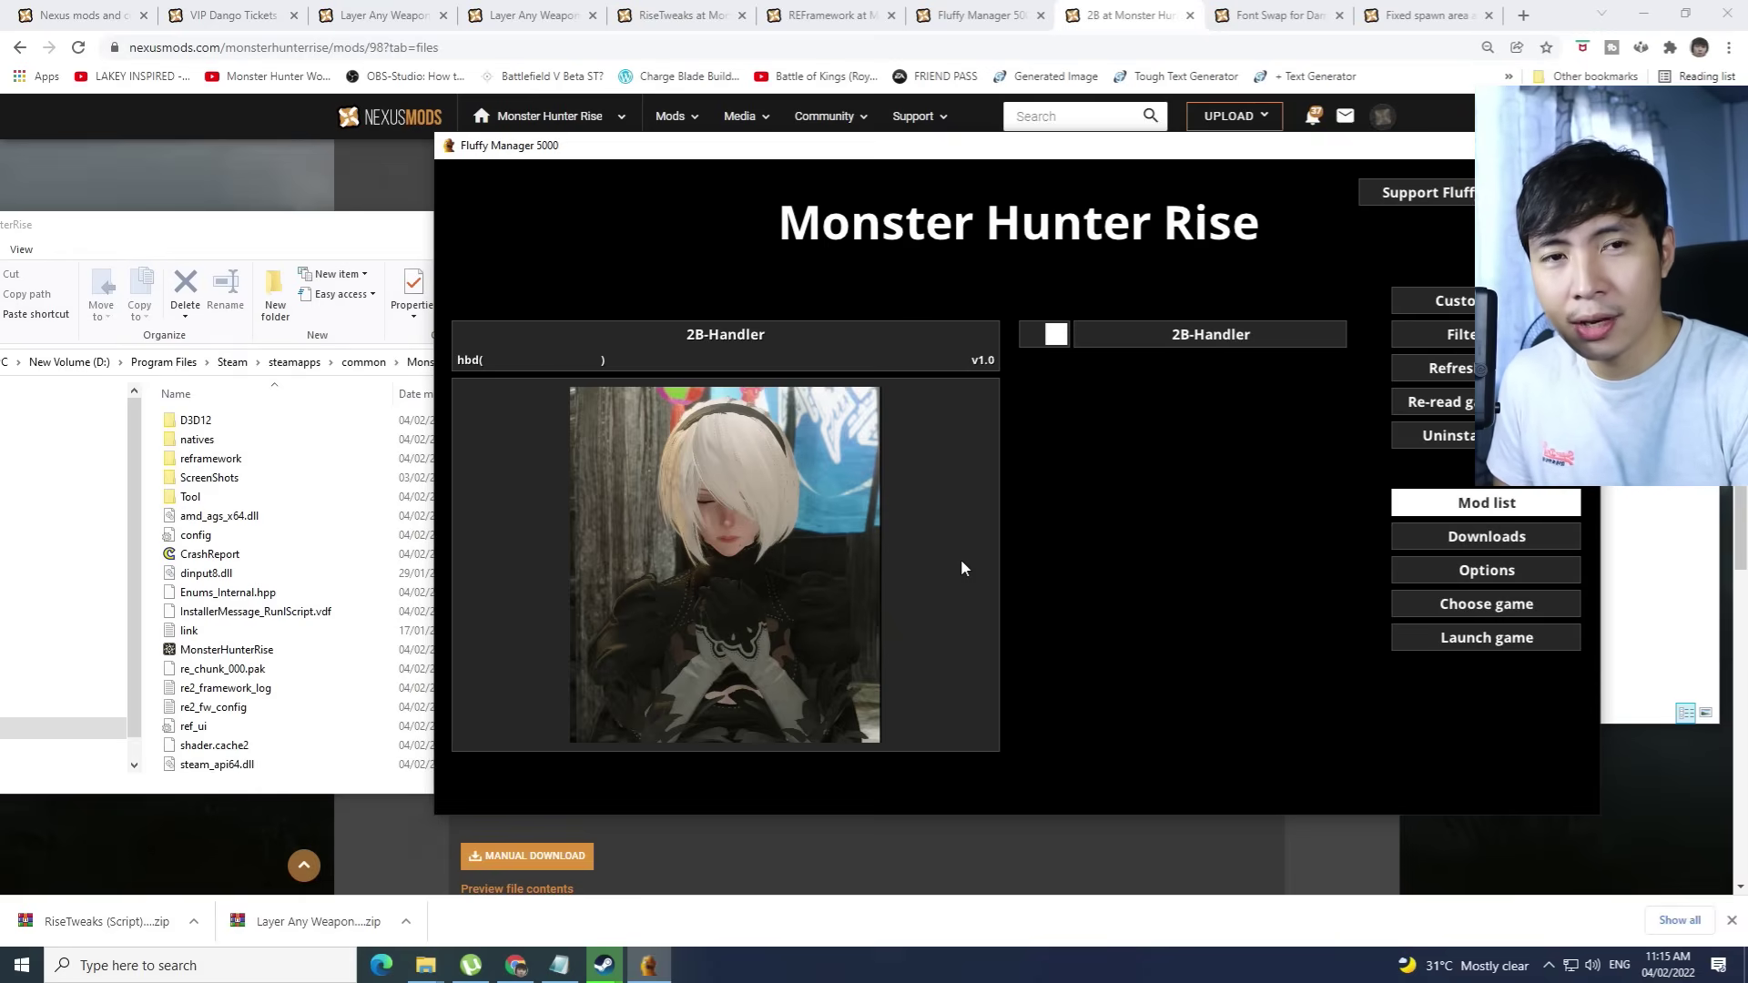
Highlight PACK FILES in the Notepad outline and switch to the Fixed Spawn Area mod's files on Nexus Mods
{"action": "left_click", "coordinate": [1106, 335]}
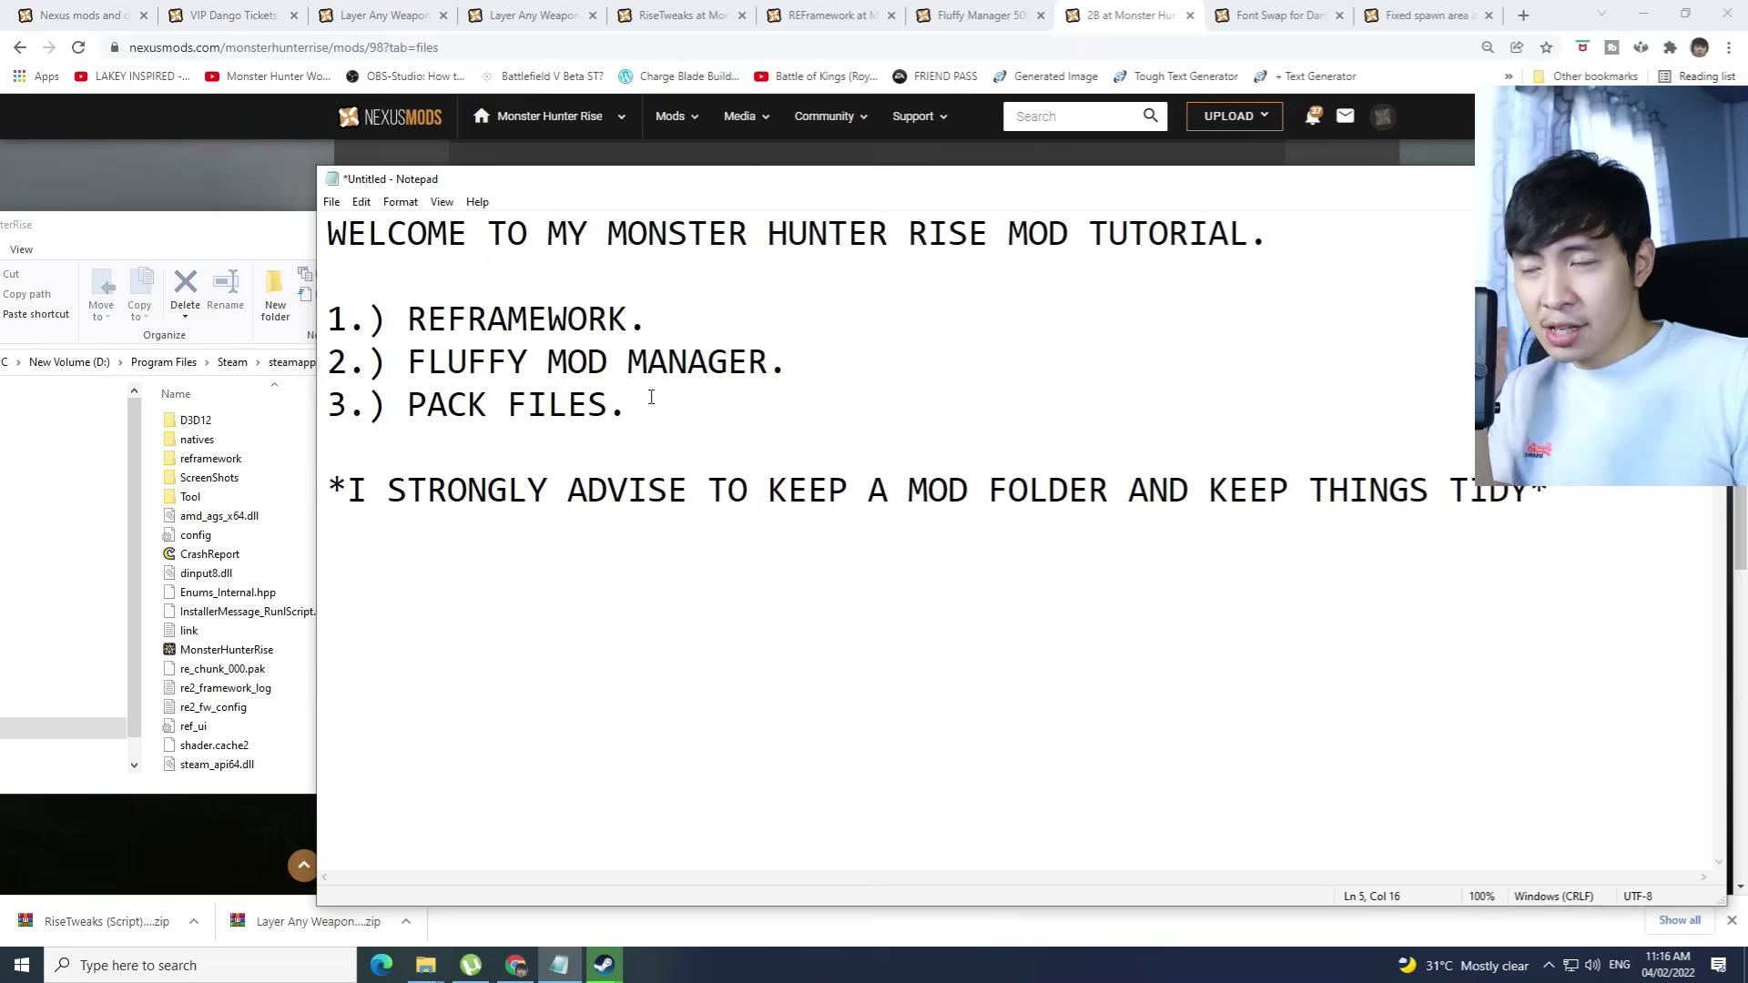
{"action": "left_click_drag", "start_coordinate": [445, 431], "coordinate": [410, 416]}
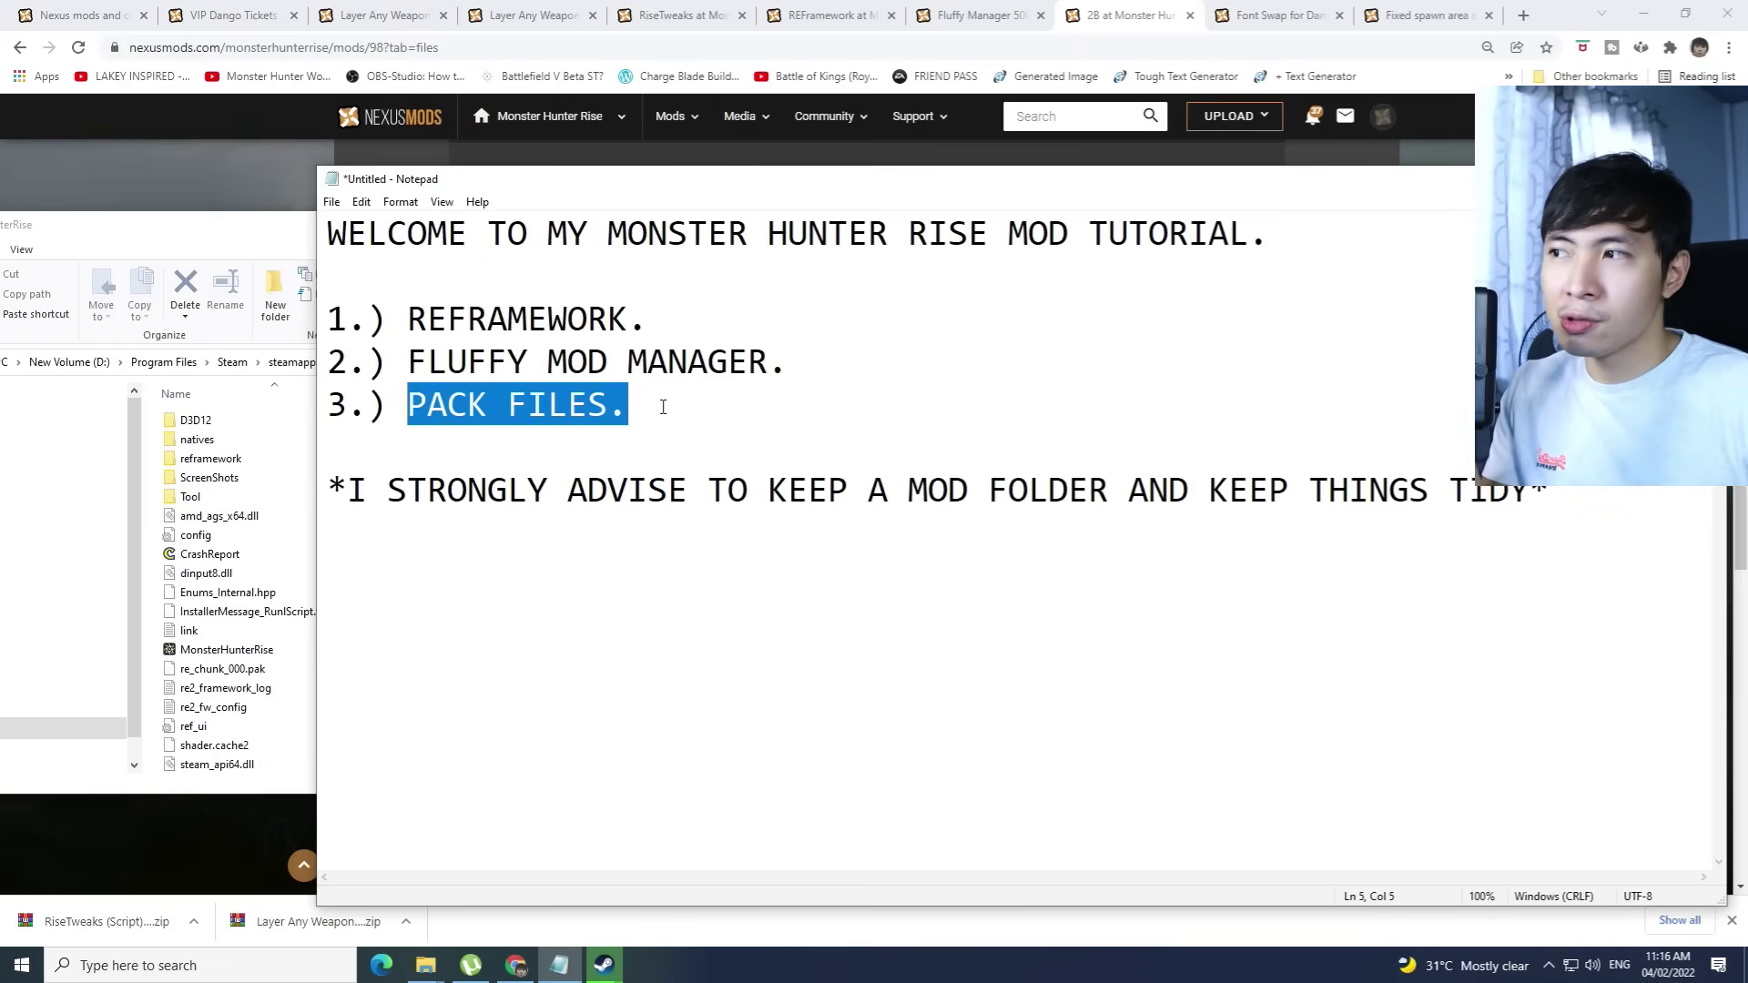
{"action": "mouse_move", "coordinate": [733, 182]}
{"action": "left_mouse_down"}
{"action": "mouse_move", "coordinate": [749, 180]}
{"action": "mouse_move", "coordinate": [735, 188]}
{"action": "left_mouse_up"}
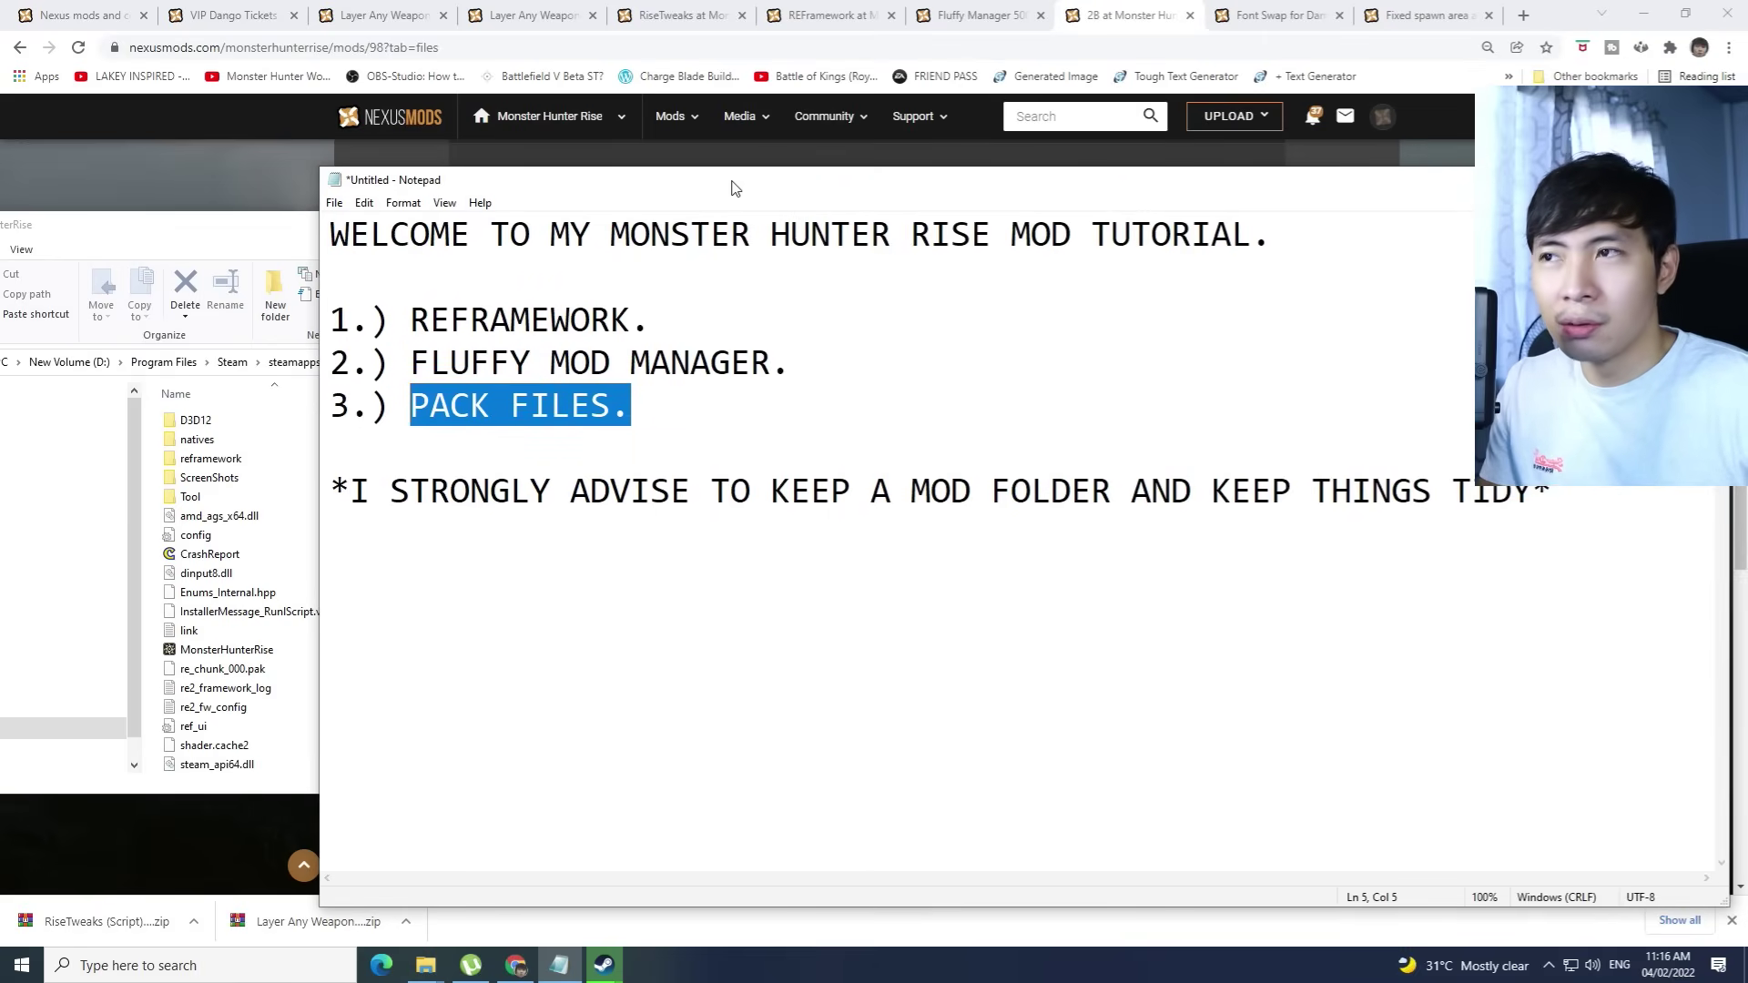
{"action": "left_click", "coordinate": [425, 965]}
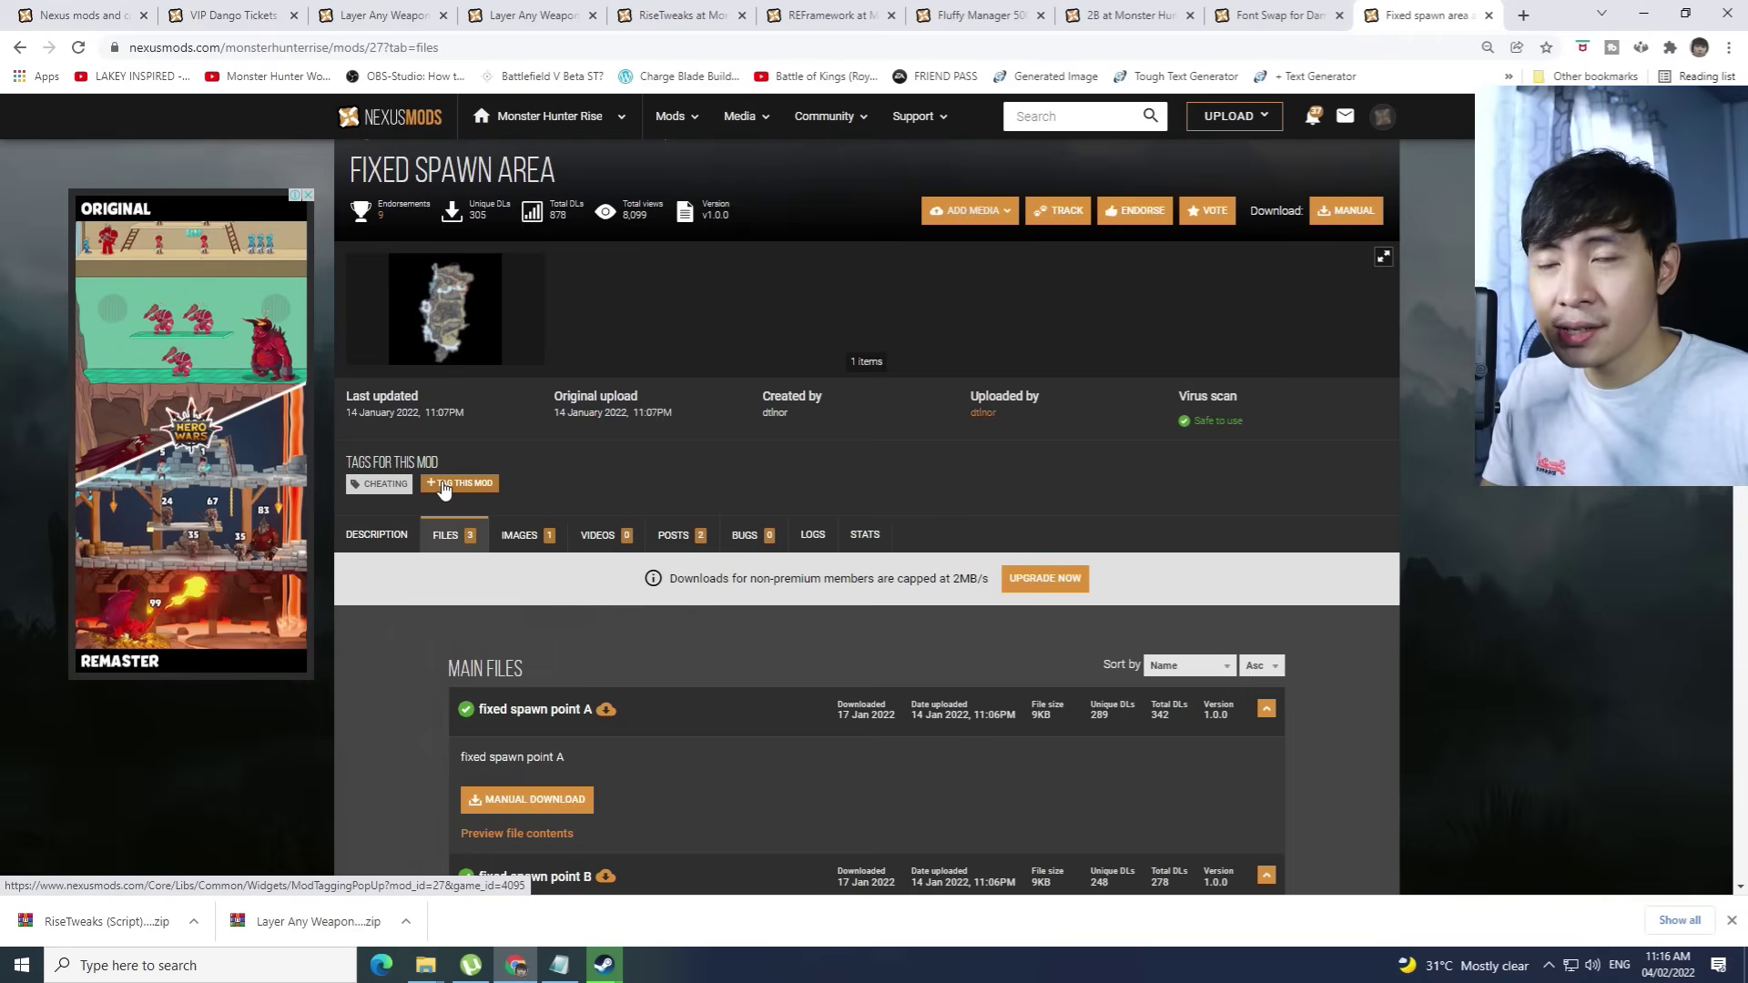
Open the Spawn B folder inside PACKMODS > Spawns in the MODS folder
{"action": "scroll", "coordinate": [657, 432], "scroll_direction": "down", "scroll_amount": 4}
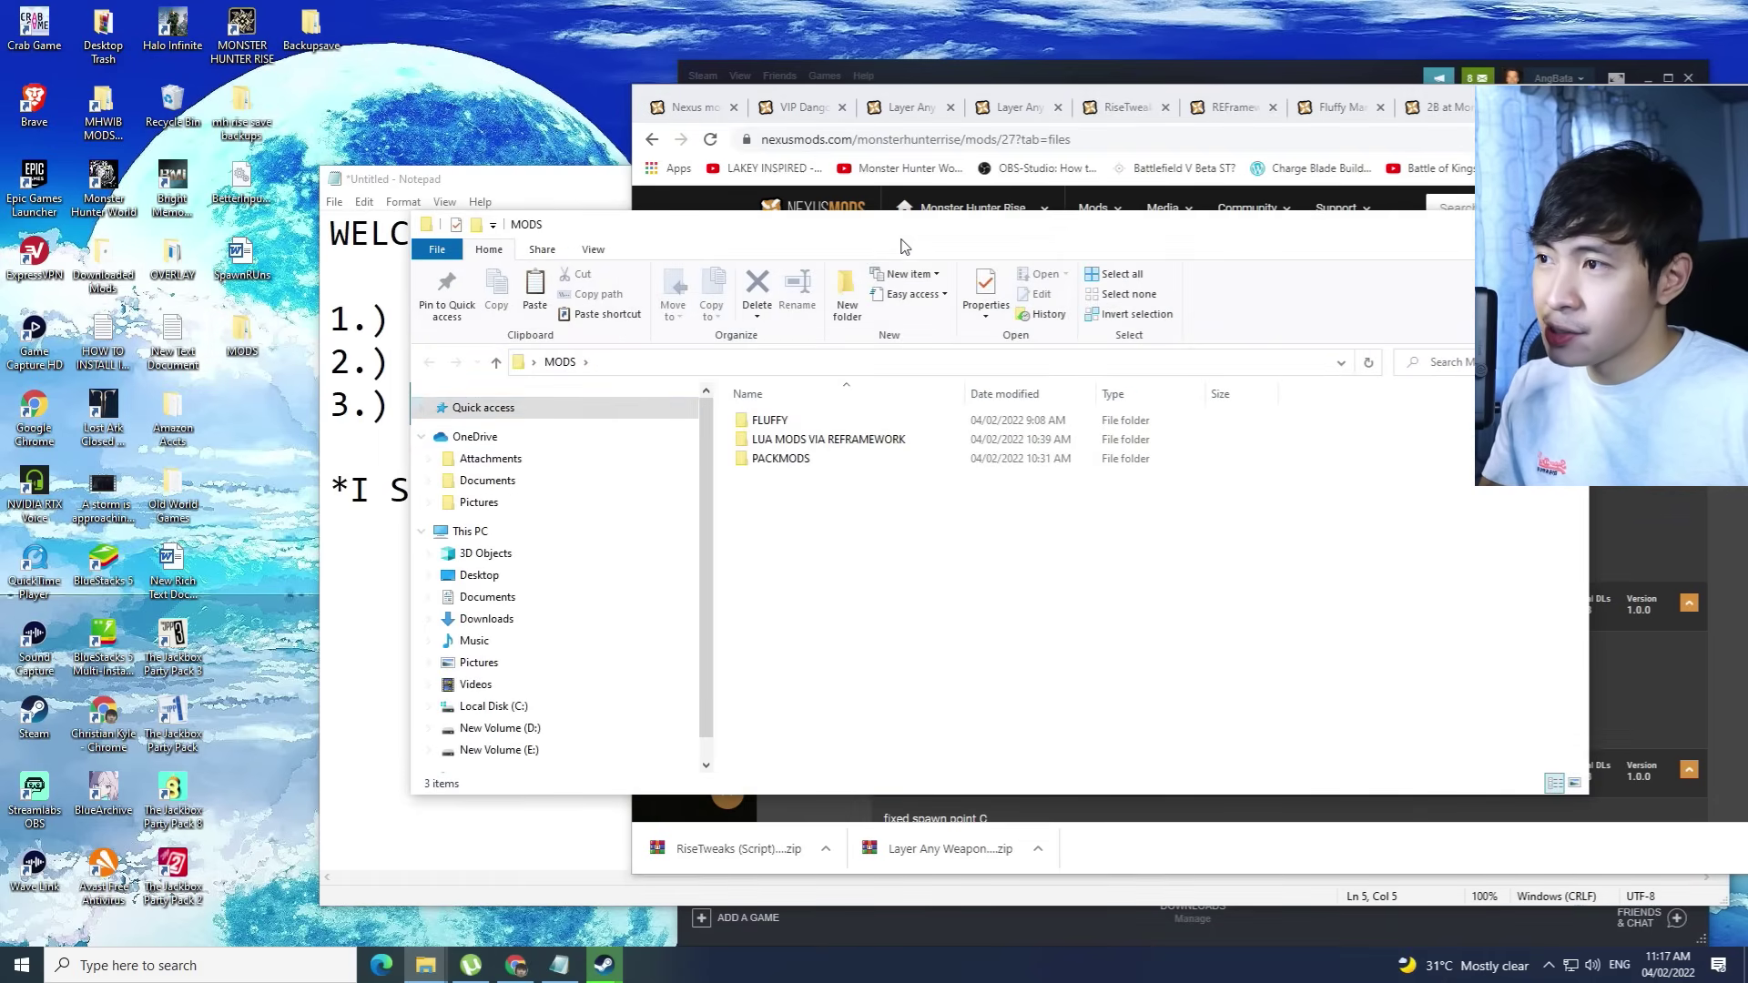
{"action": "left_click_drag", "start_coordinate": [498, 219], "coordinate": [252, 252]}
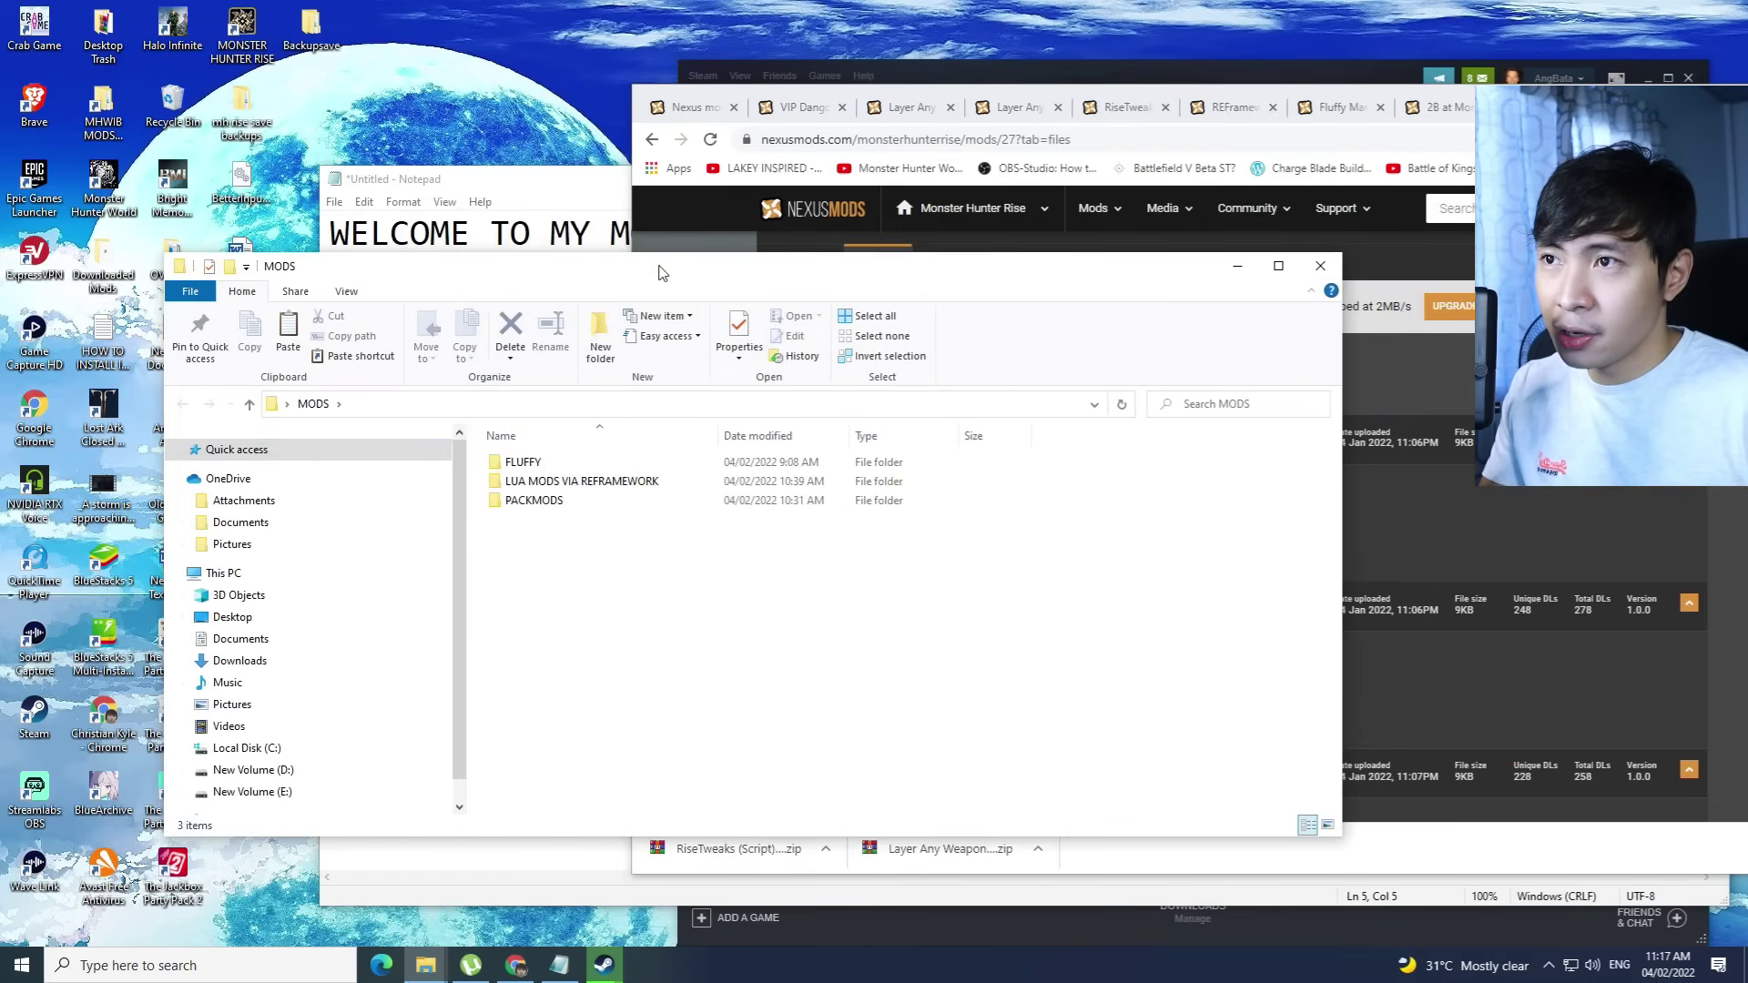
{"action": "double_click", "coordinate": [528, 500]}
{"action": "left_click_drag", "start_coordinate": [695, 292], "coordinate": [594, 268]}
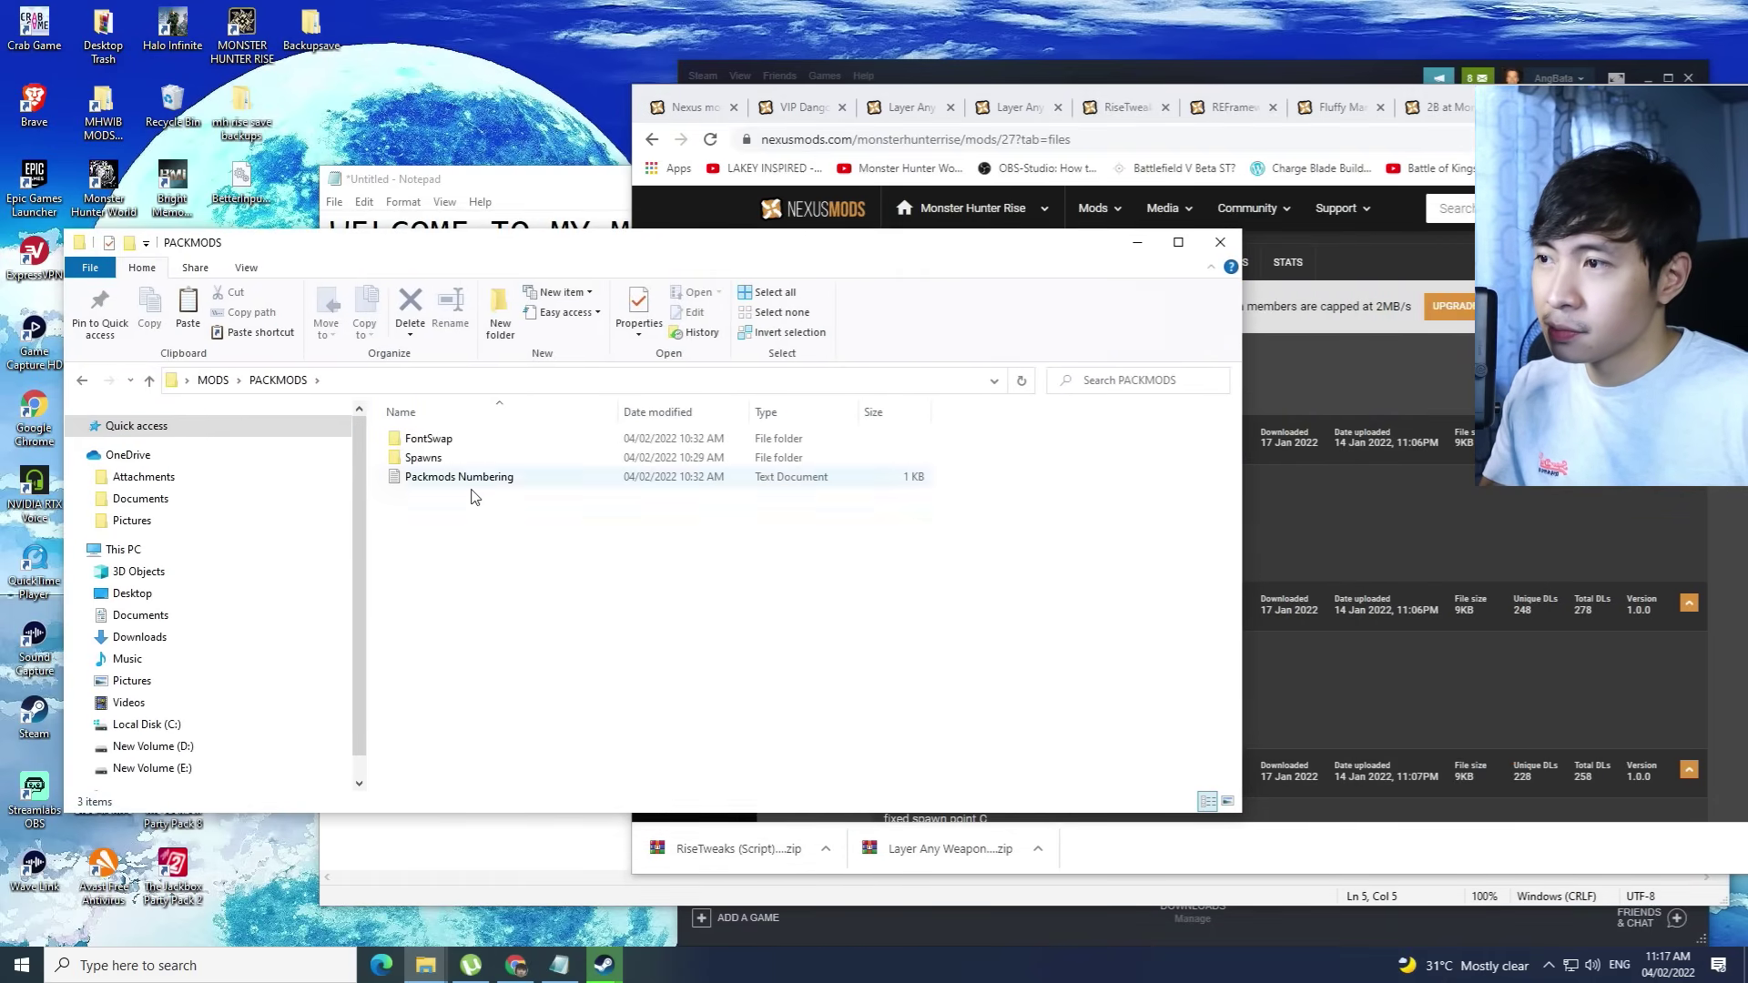
{"action": "left_click", "coordinate": [469, 462]}
{"action": "double_click", "coordinate": [467, 458]}
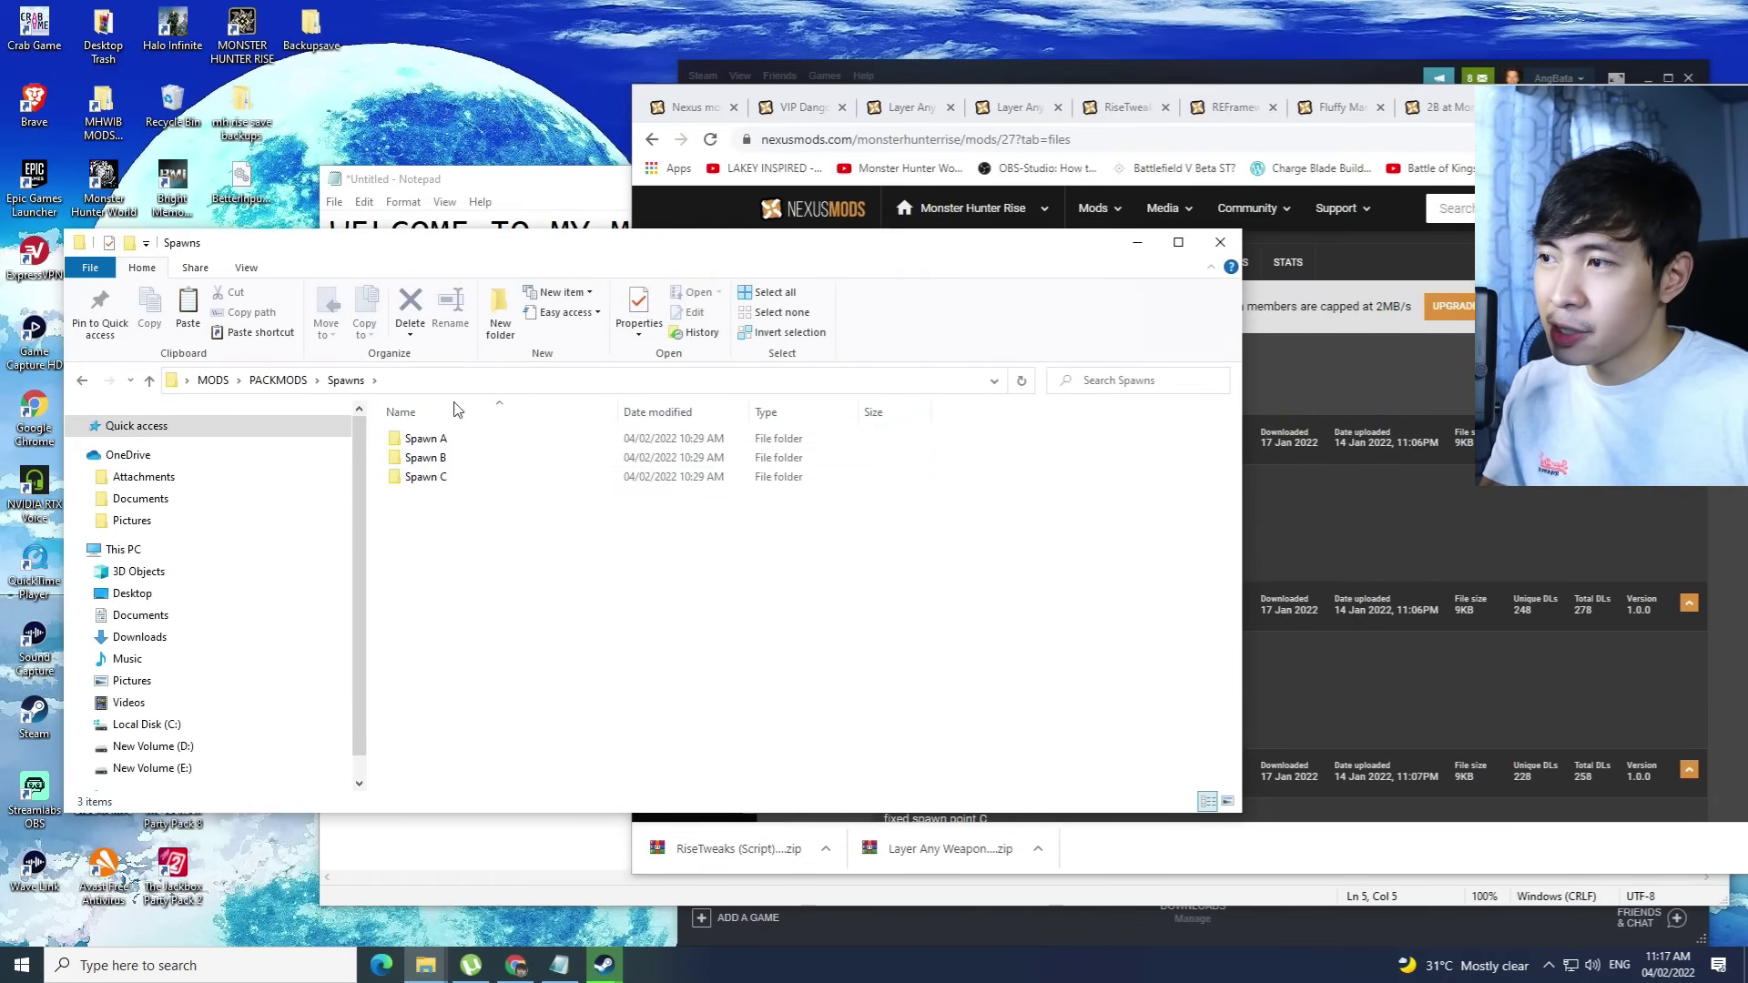
{"action": "double_click", "coordinate": [428, 458]}
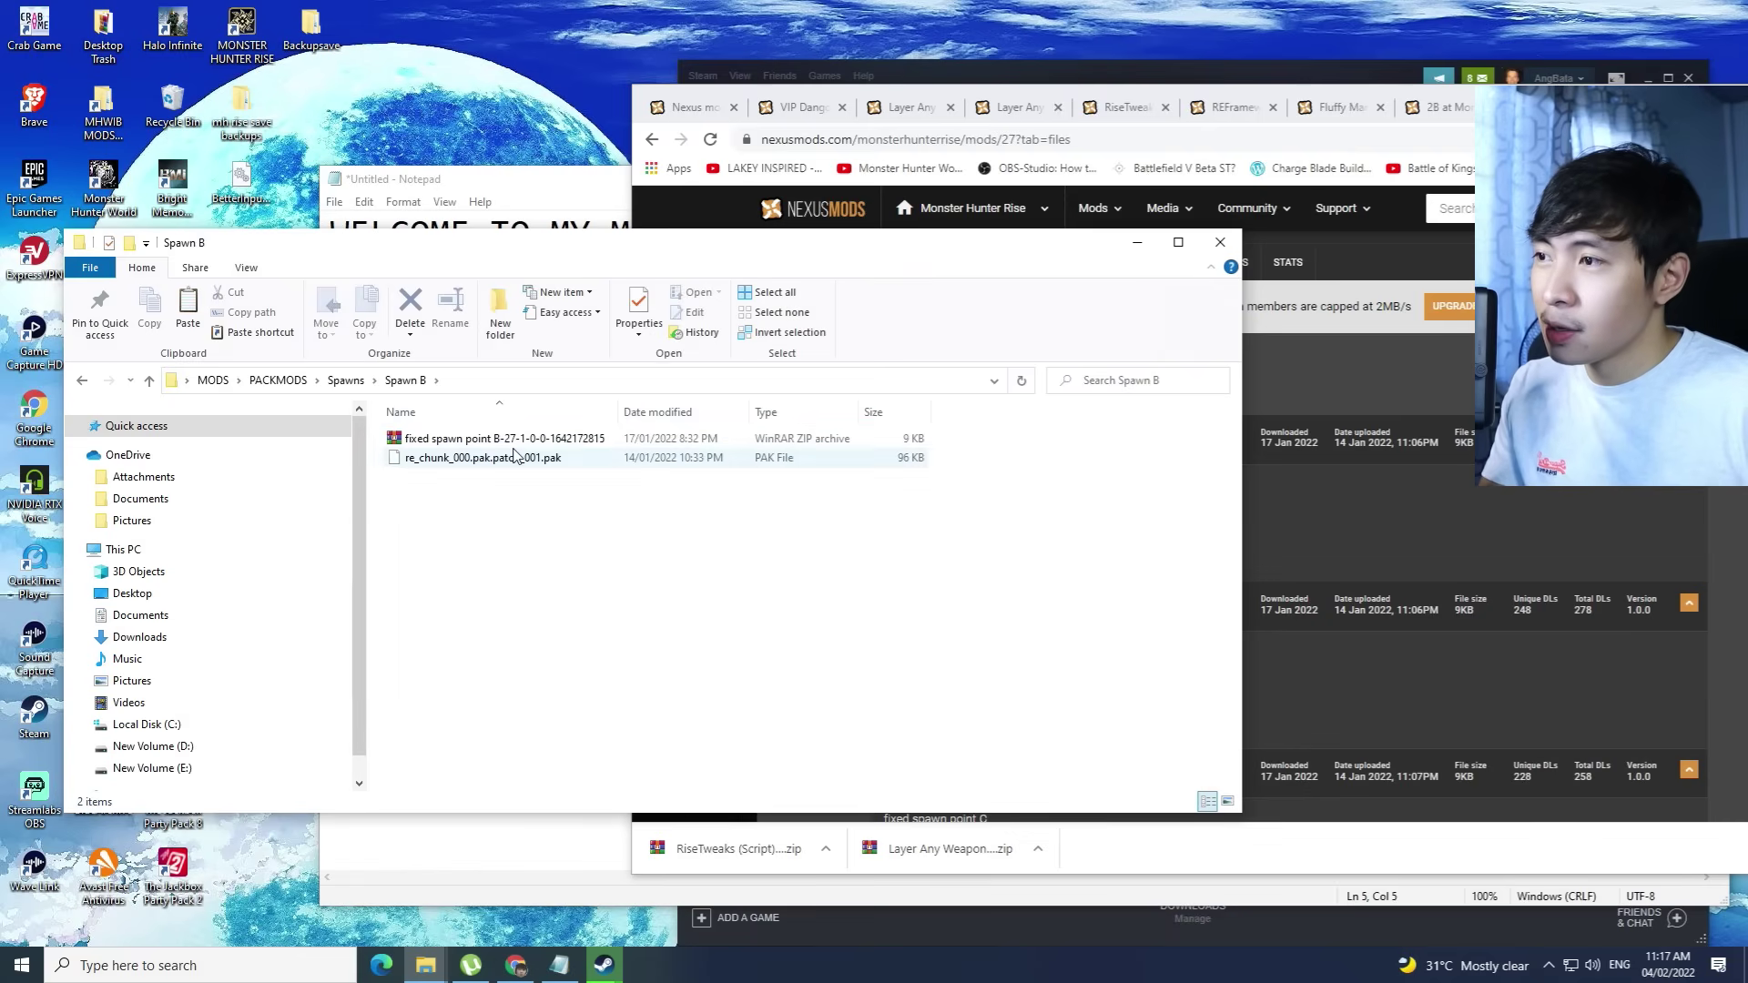
Select the fixed spawn point B archive and look at its available extraction options
{"action": "left_click", "coordinate": [692, 439]}
{"action": "left_click_drag", "start_coordinate": [692, 242], "coordinate": [287, 460]}
{"action": "left_click_drag", "start_coordinate": [592, 465], "coordinate": [1043, 283]}
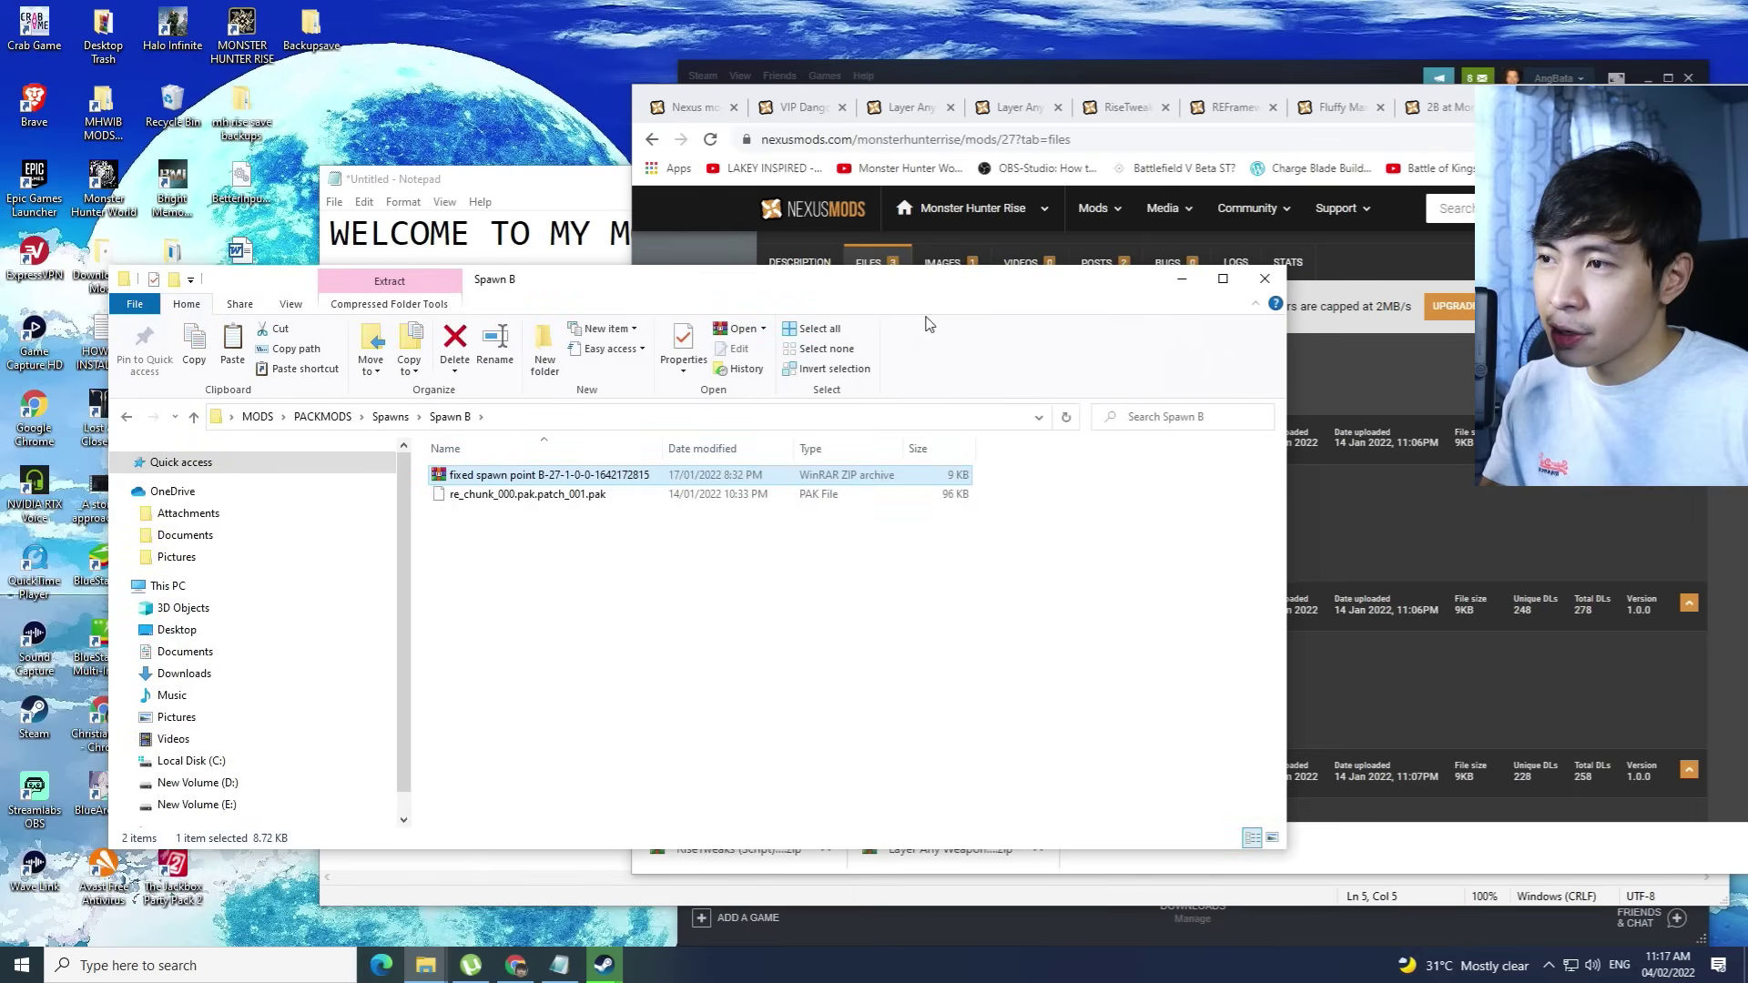
{"action": "right_click", "coordinate": [548, 475]}
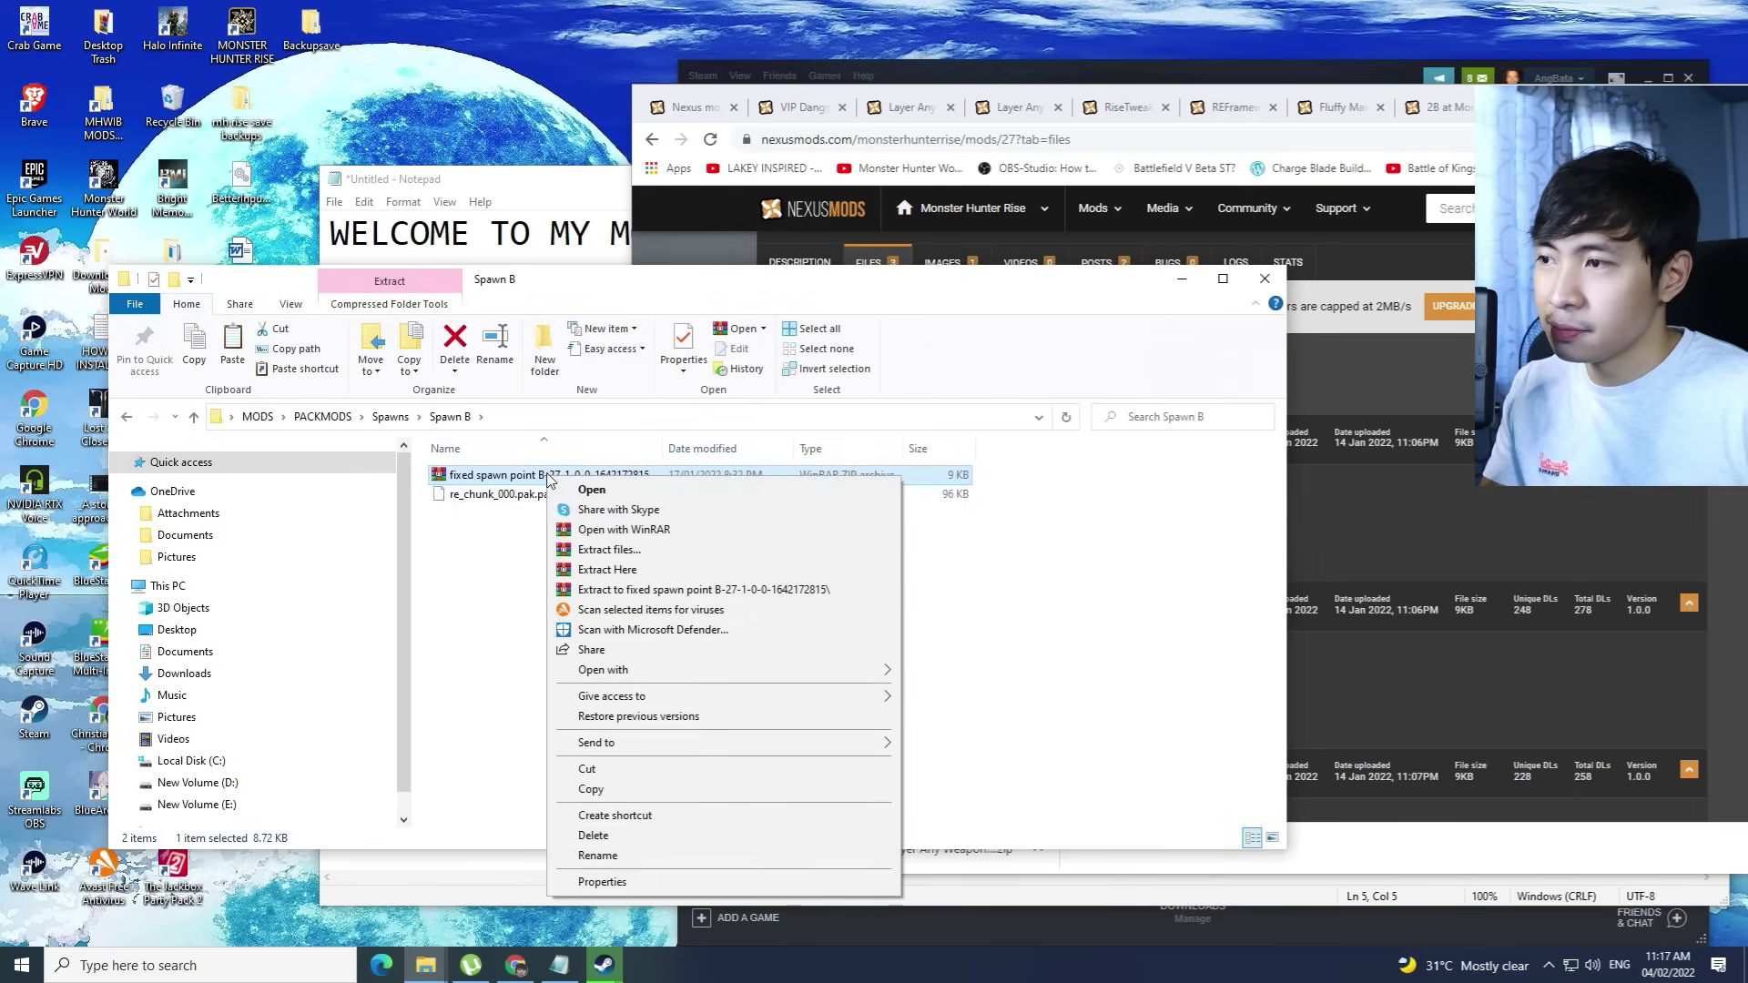
{"action": "left_click", "coordinate": [464, 541]}
Copy re_chunk_000.pak.patch_001.pak from the Spawn B folder into the MonsterHunterRise game folder
{"action": "left_click", "coordinate": [537, 501]}
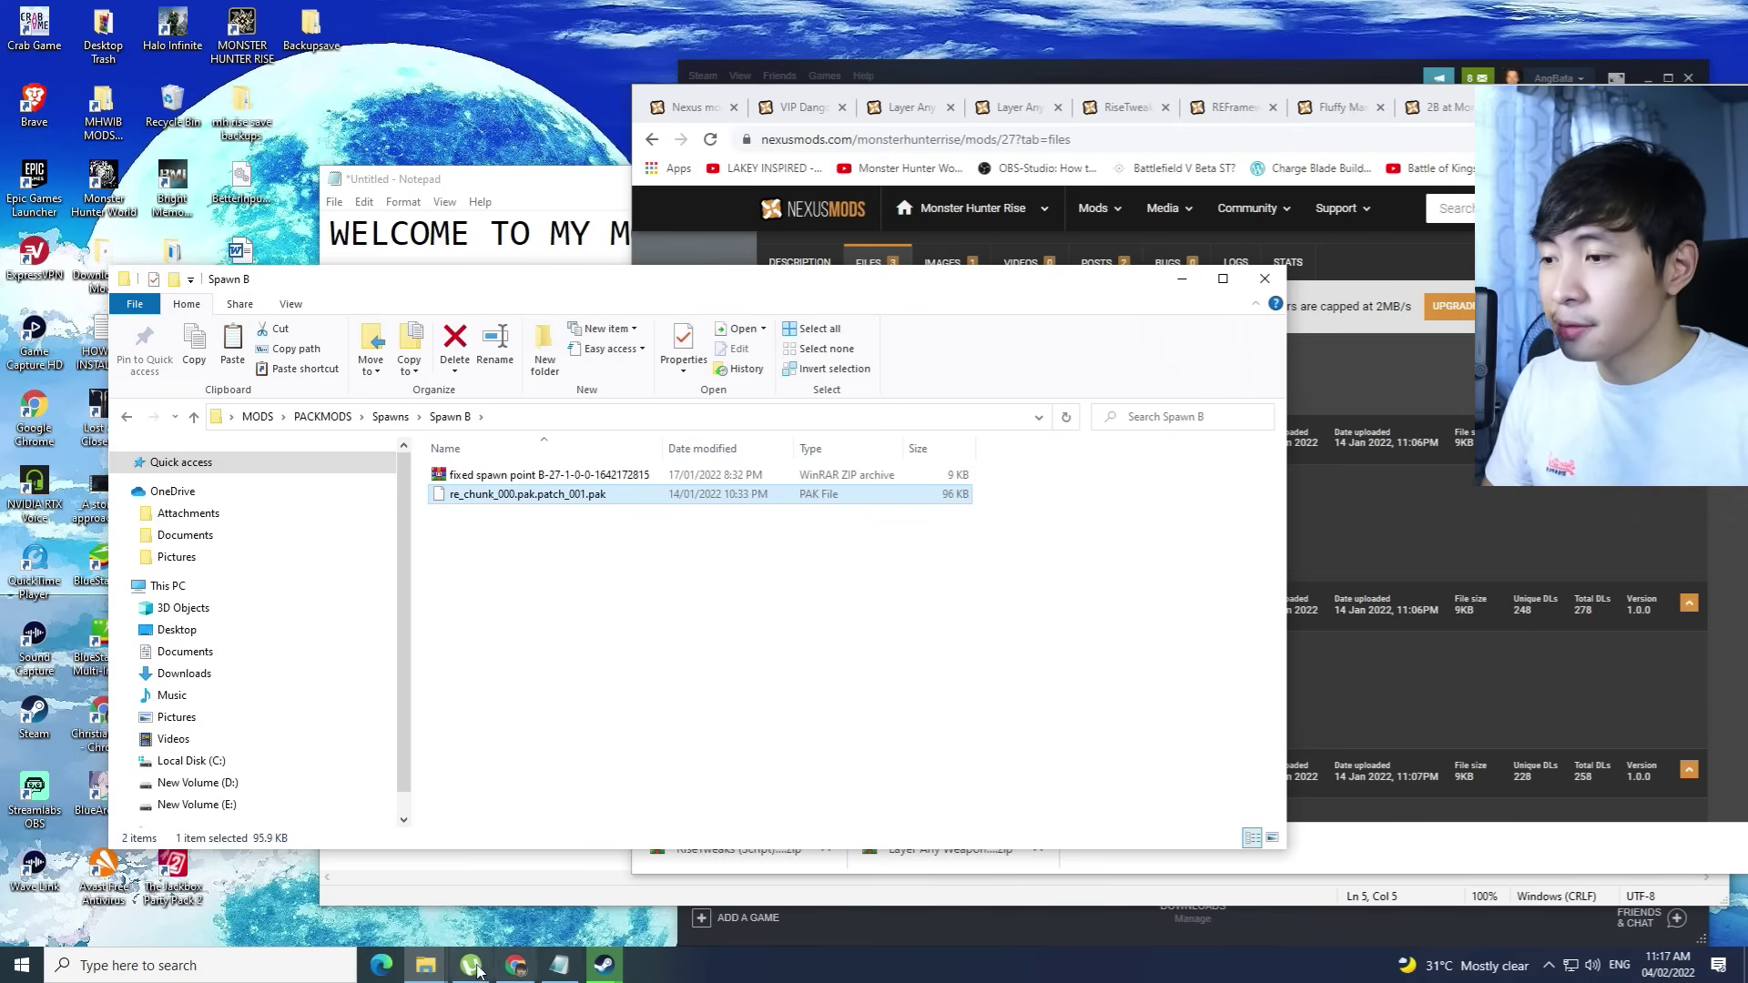
{"action": "mouse_move", "coordinate": [425, 964]}
{"action": "left_click", "coordinate": [346, 900]}
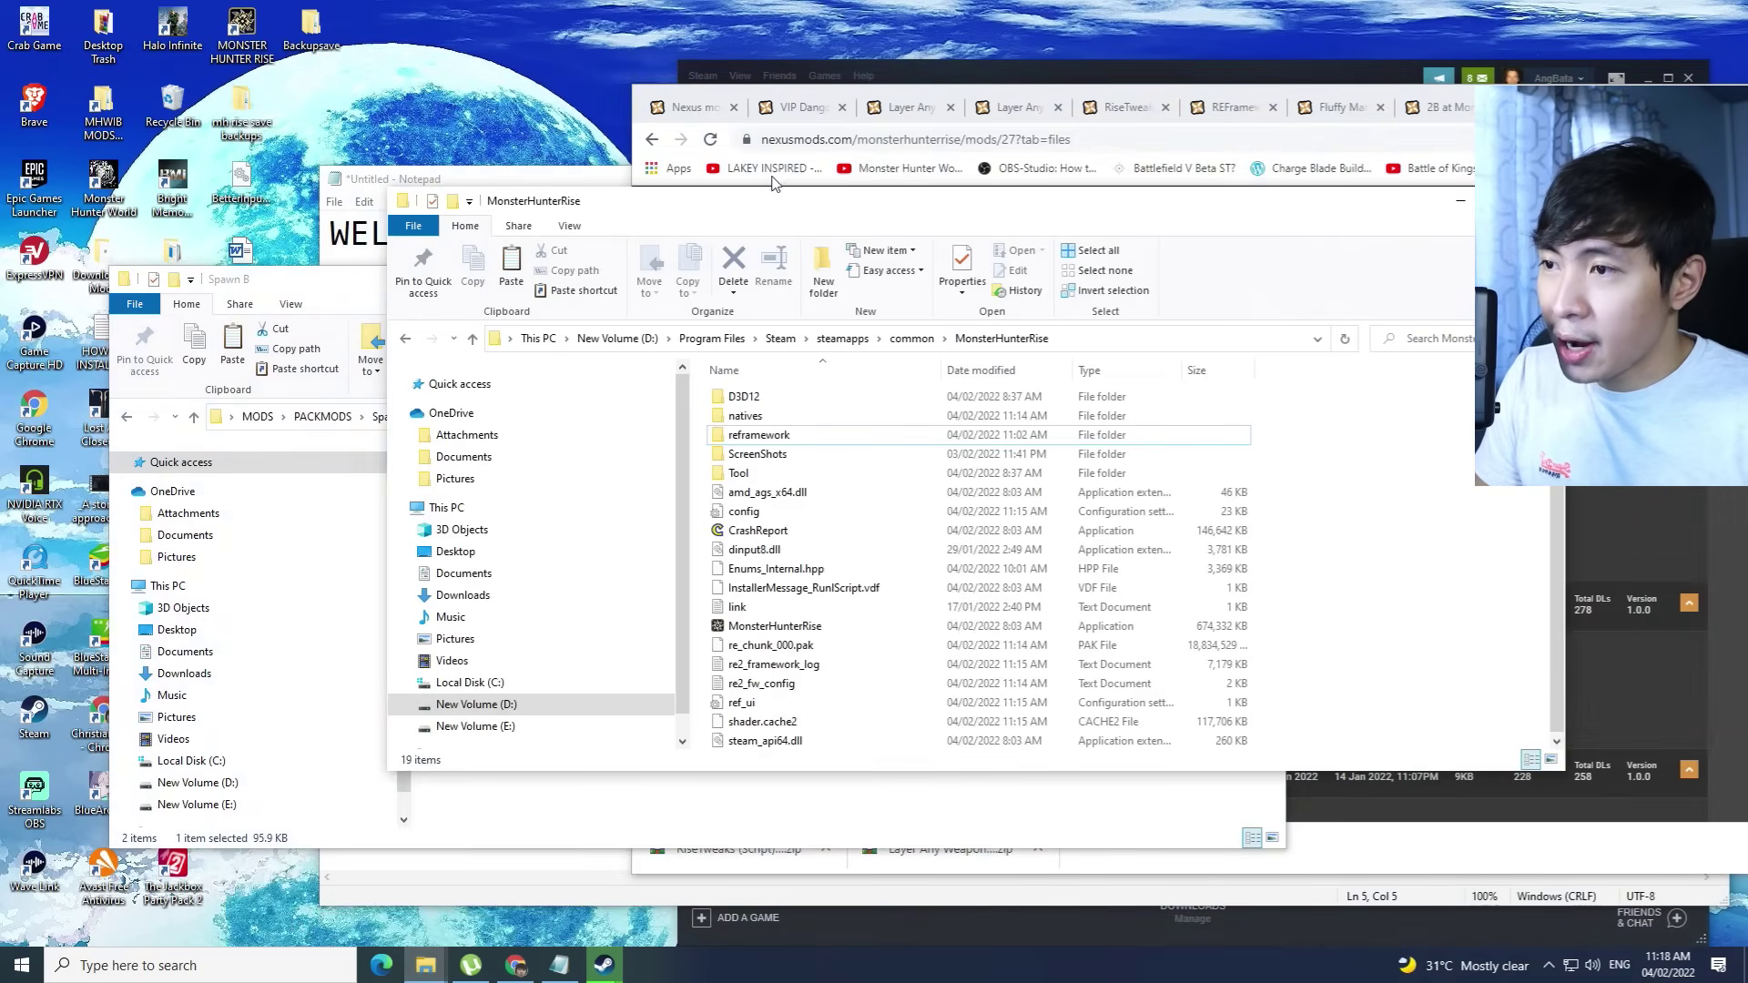
{"action": "left_click_drag", "start_coordinate": [874, 199], "coordinate": [619, 102]}
{"action": "left_click_drag", "start_coordinate": [803, 677], "coordinate": [824, 819]}
{"action": "right_click", "coordinate": [889, 724]}
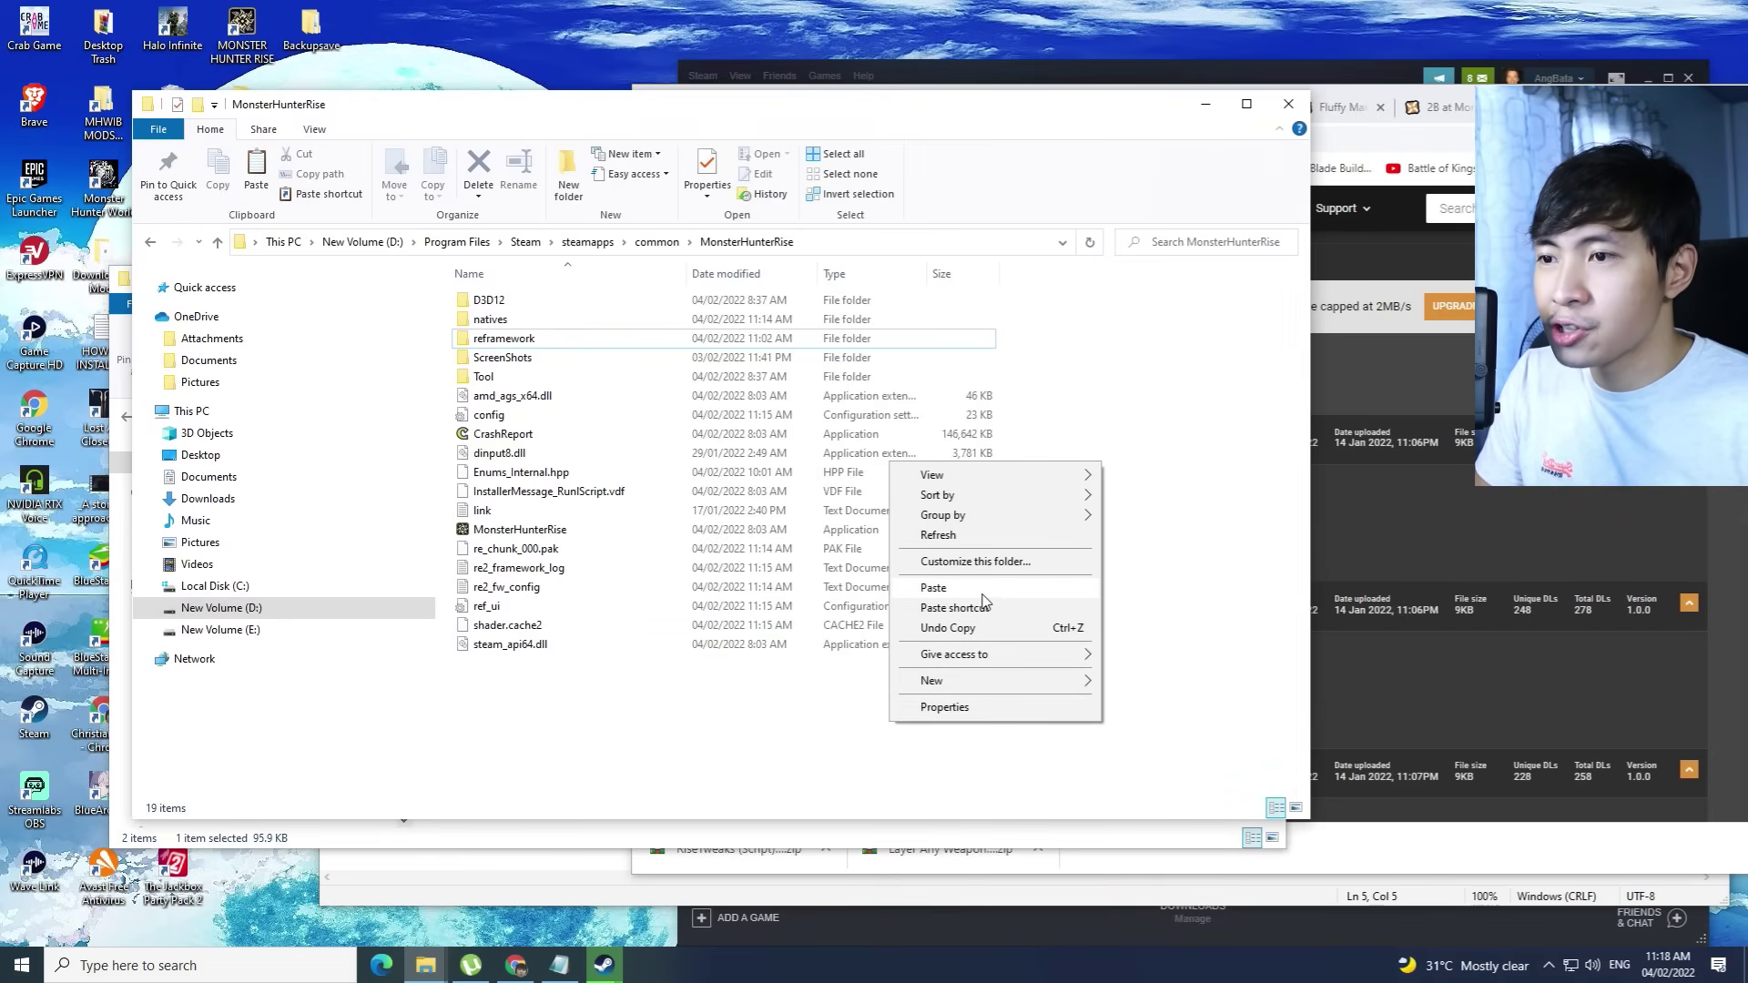
{"action": "left_click", "coordinate": [952, 588]}
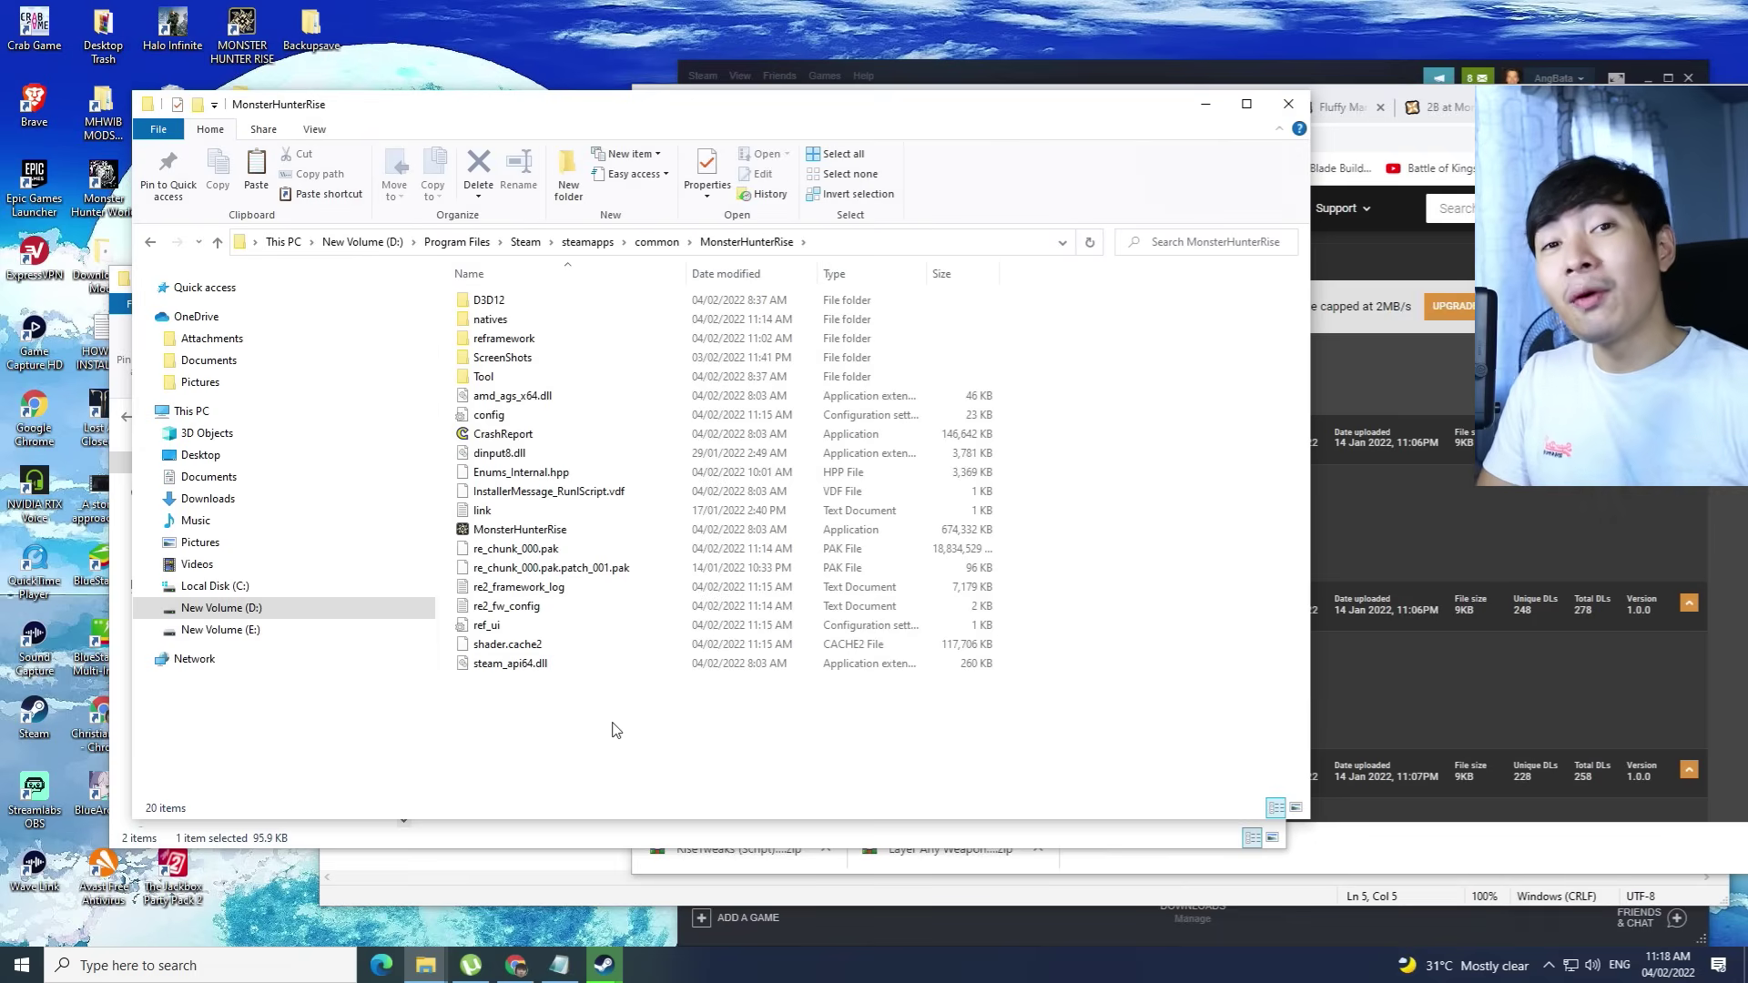
Rename the pasted patch file in the MonsterHunterRise folder to re_chunk_000.pak.patch_000.pak
{"action": "left_click", "coordinate": [618, 571]}
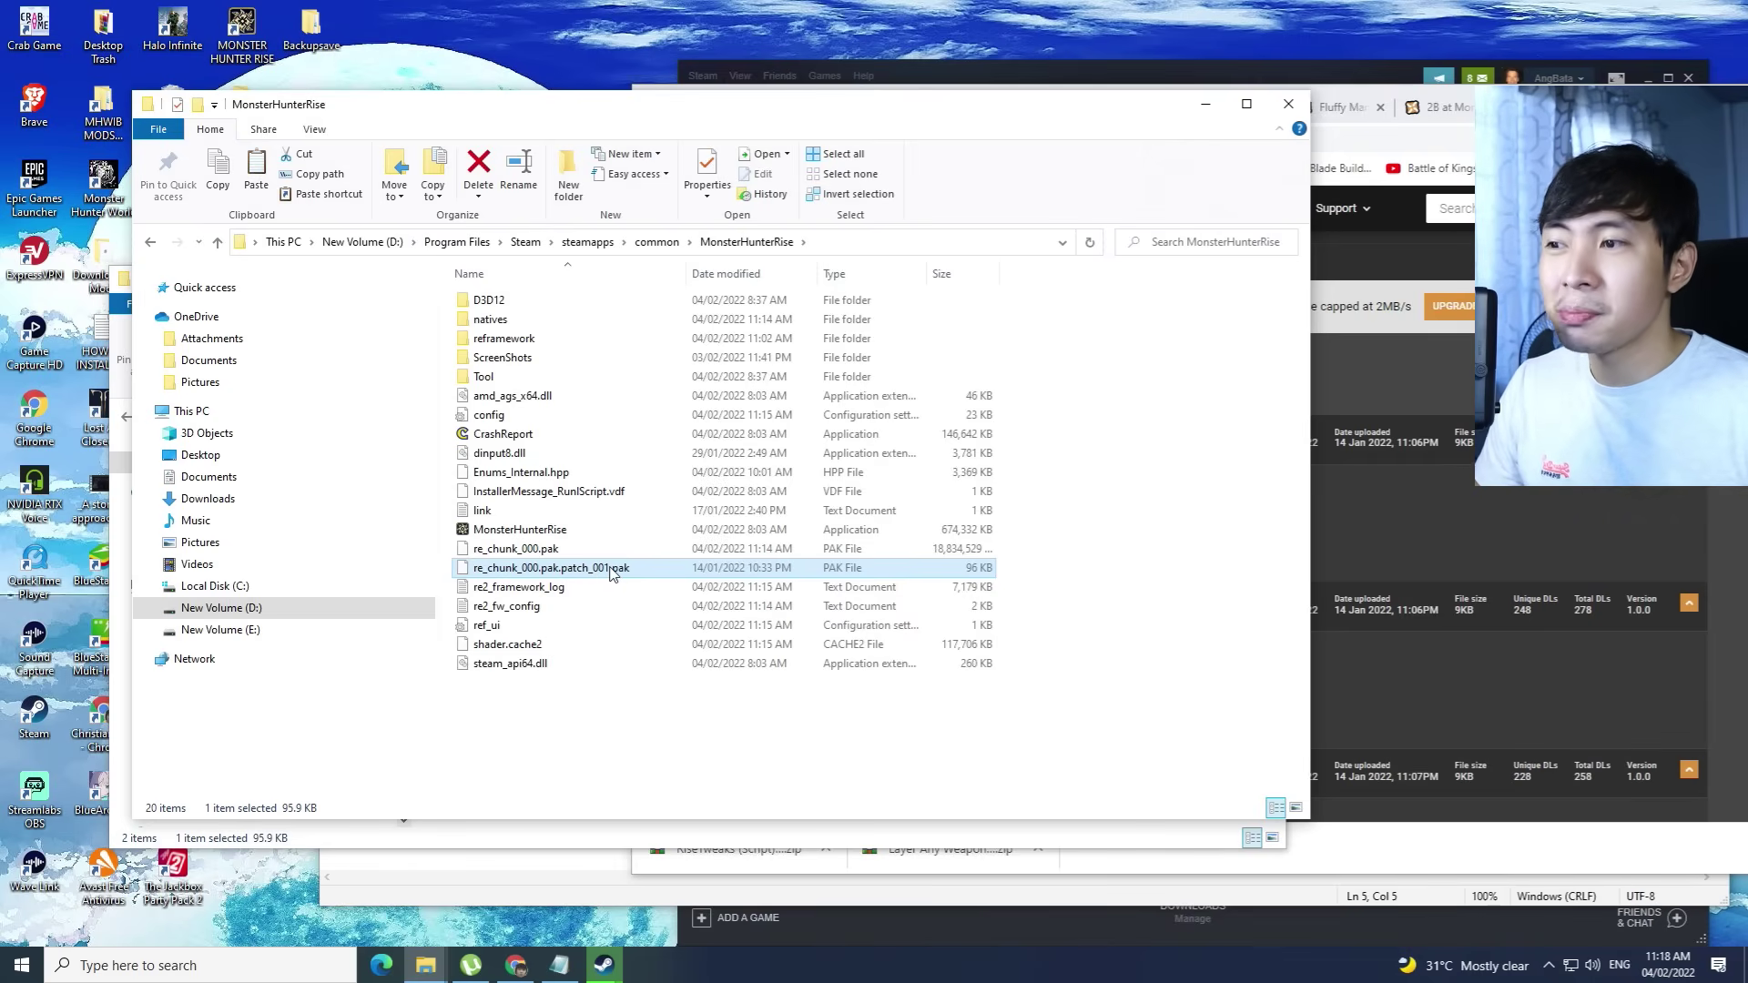
{"action": "right_click", "coordinate": [610, 572]}
{"action": "left_click", "coordinate": [678, 523]}
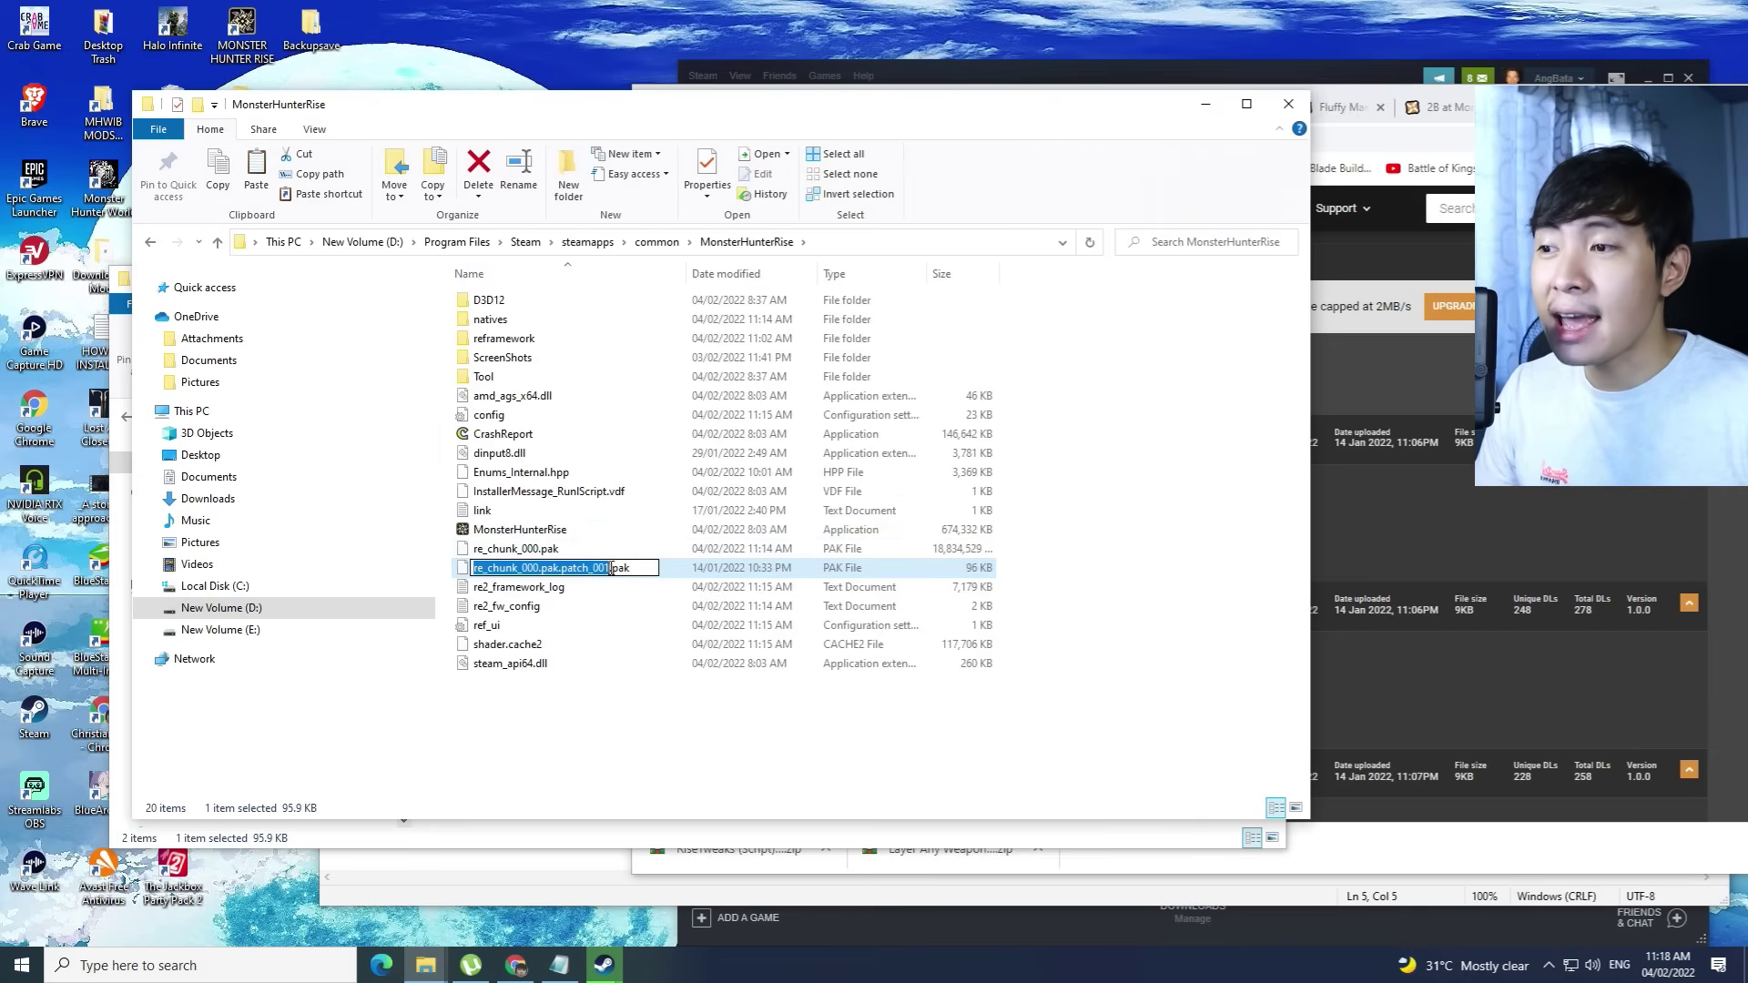
{"action": "key", "text": "Right"}
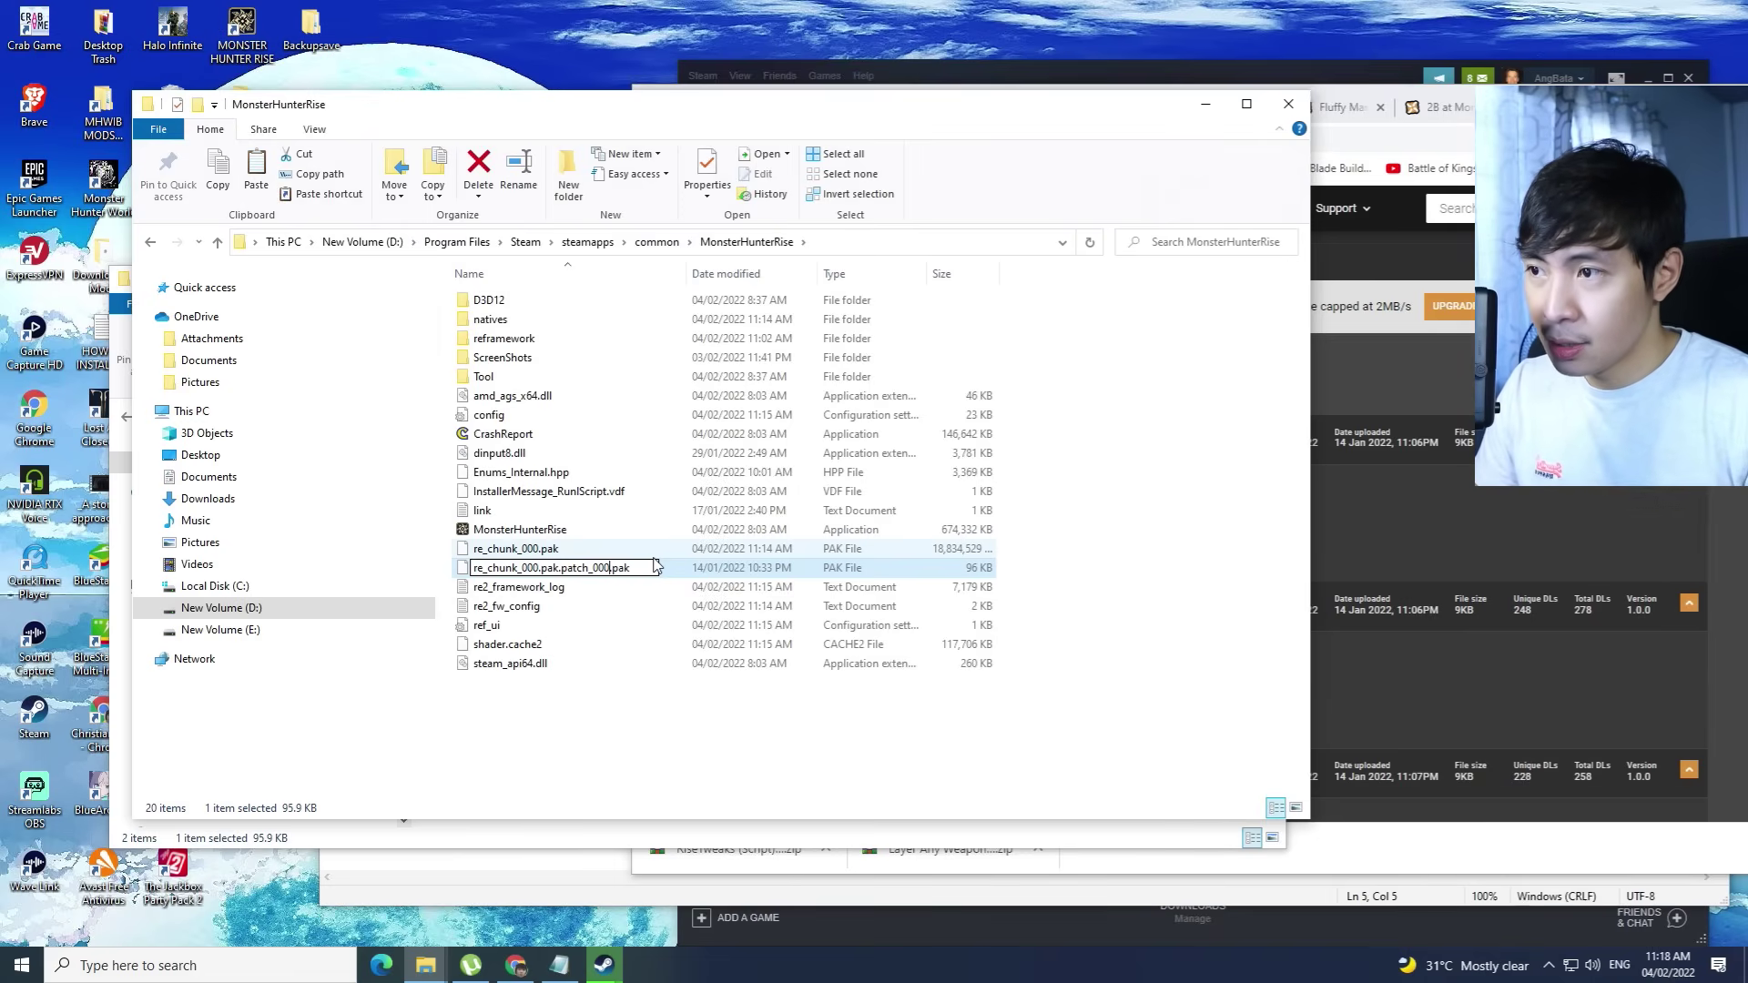
{"action": "left_click", "coordinate": [655, 690]}
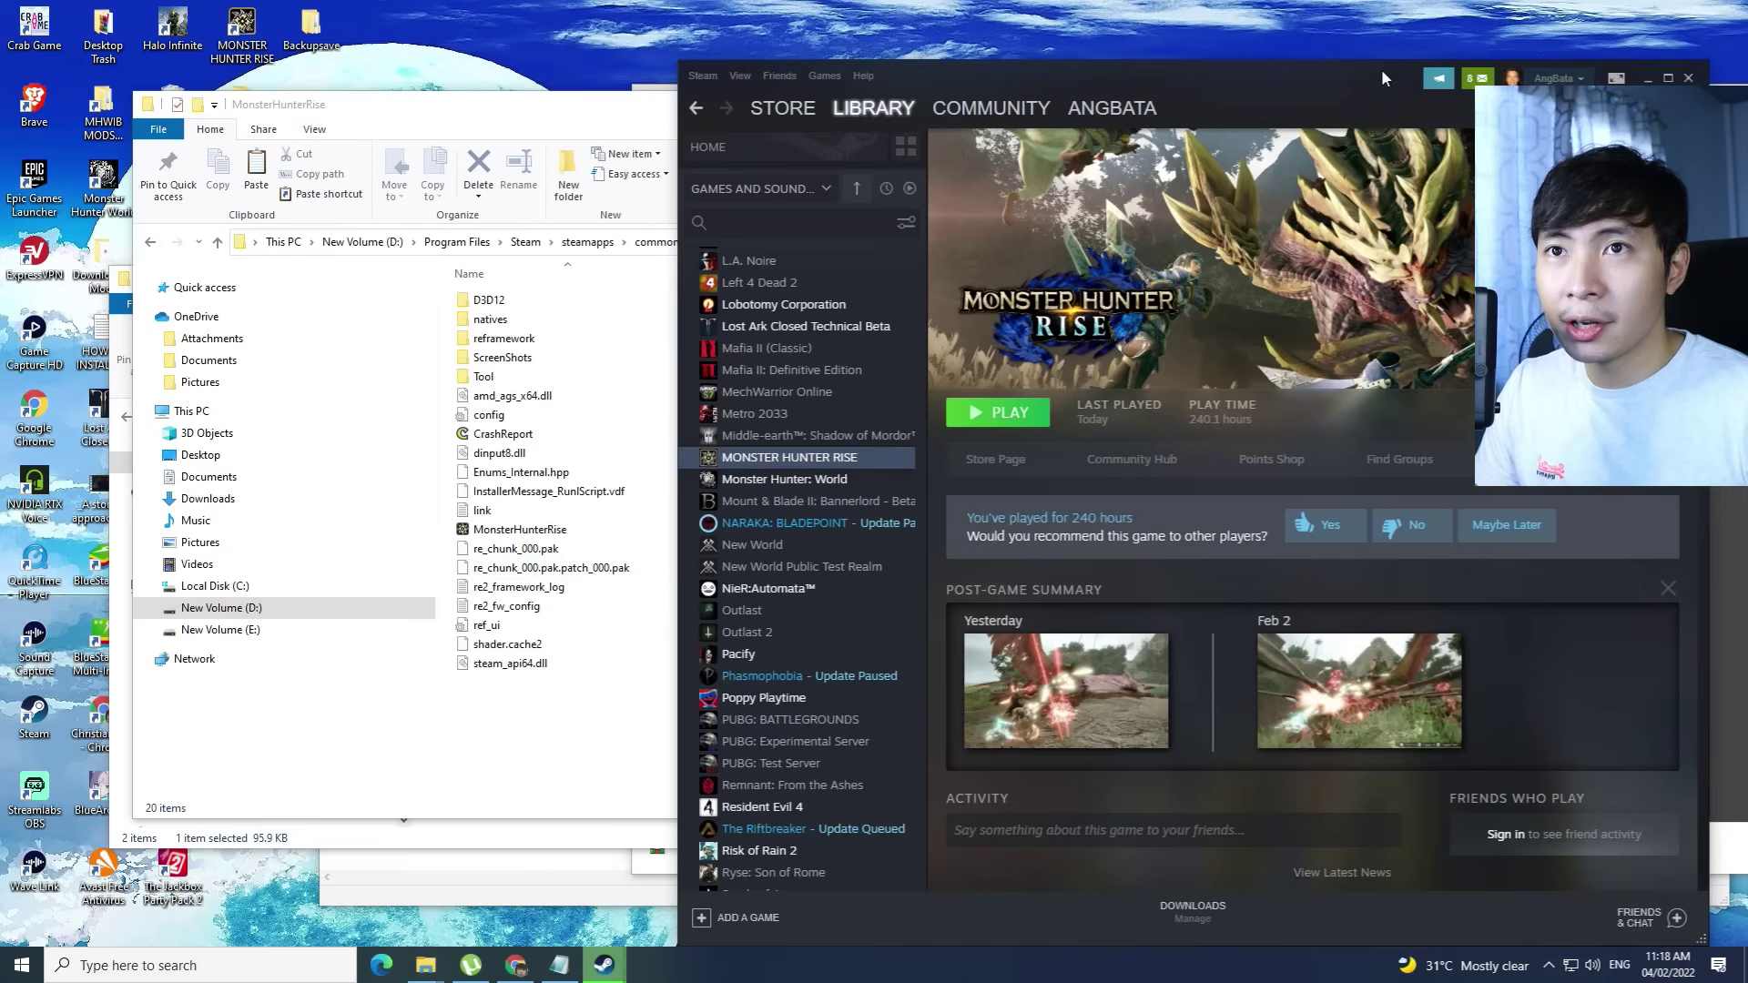
Switch to Monster Hunter Rise and check the monster spawn positions on the Flooded Forest map
{"action": "left_click", "coordinate": [1390, 79]}
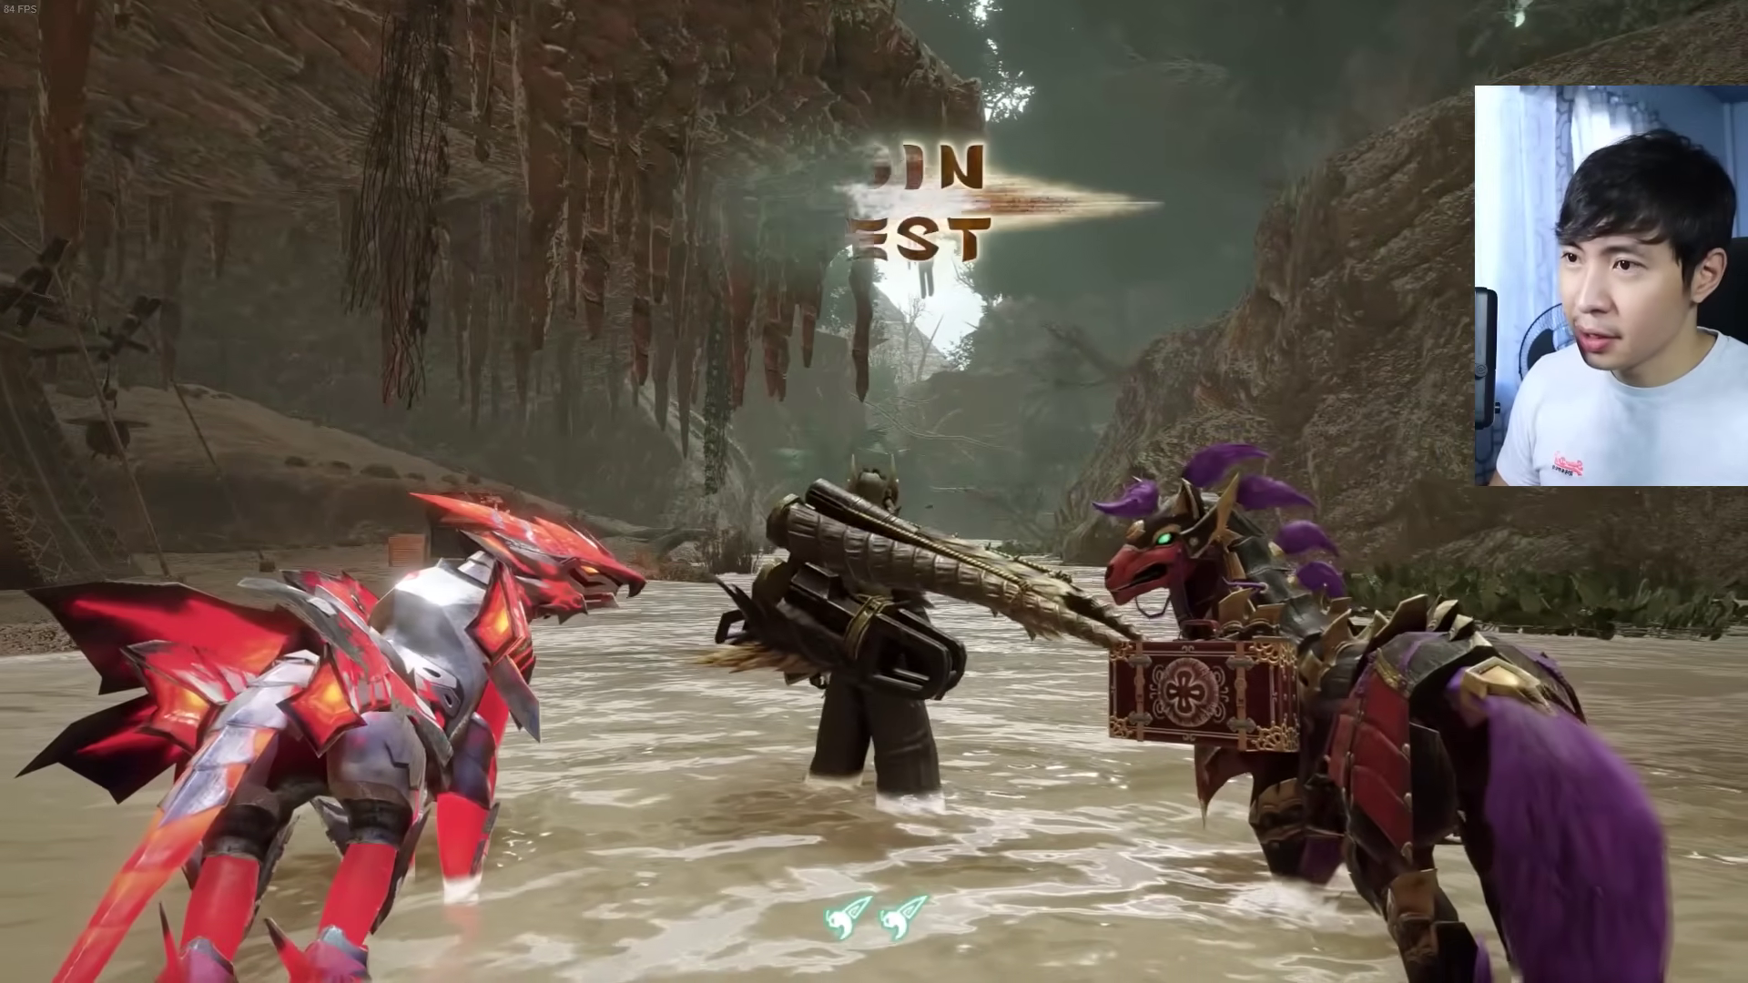
{"action": "key", "text": "m"}
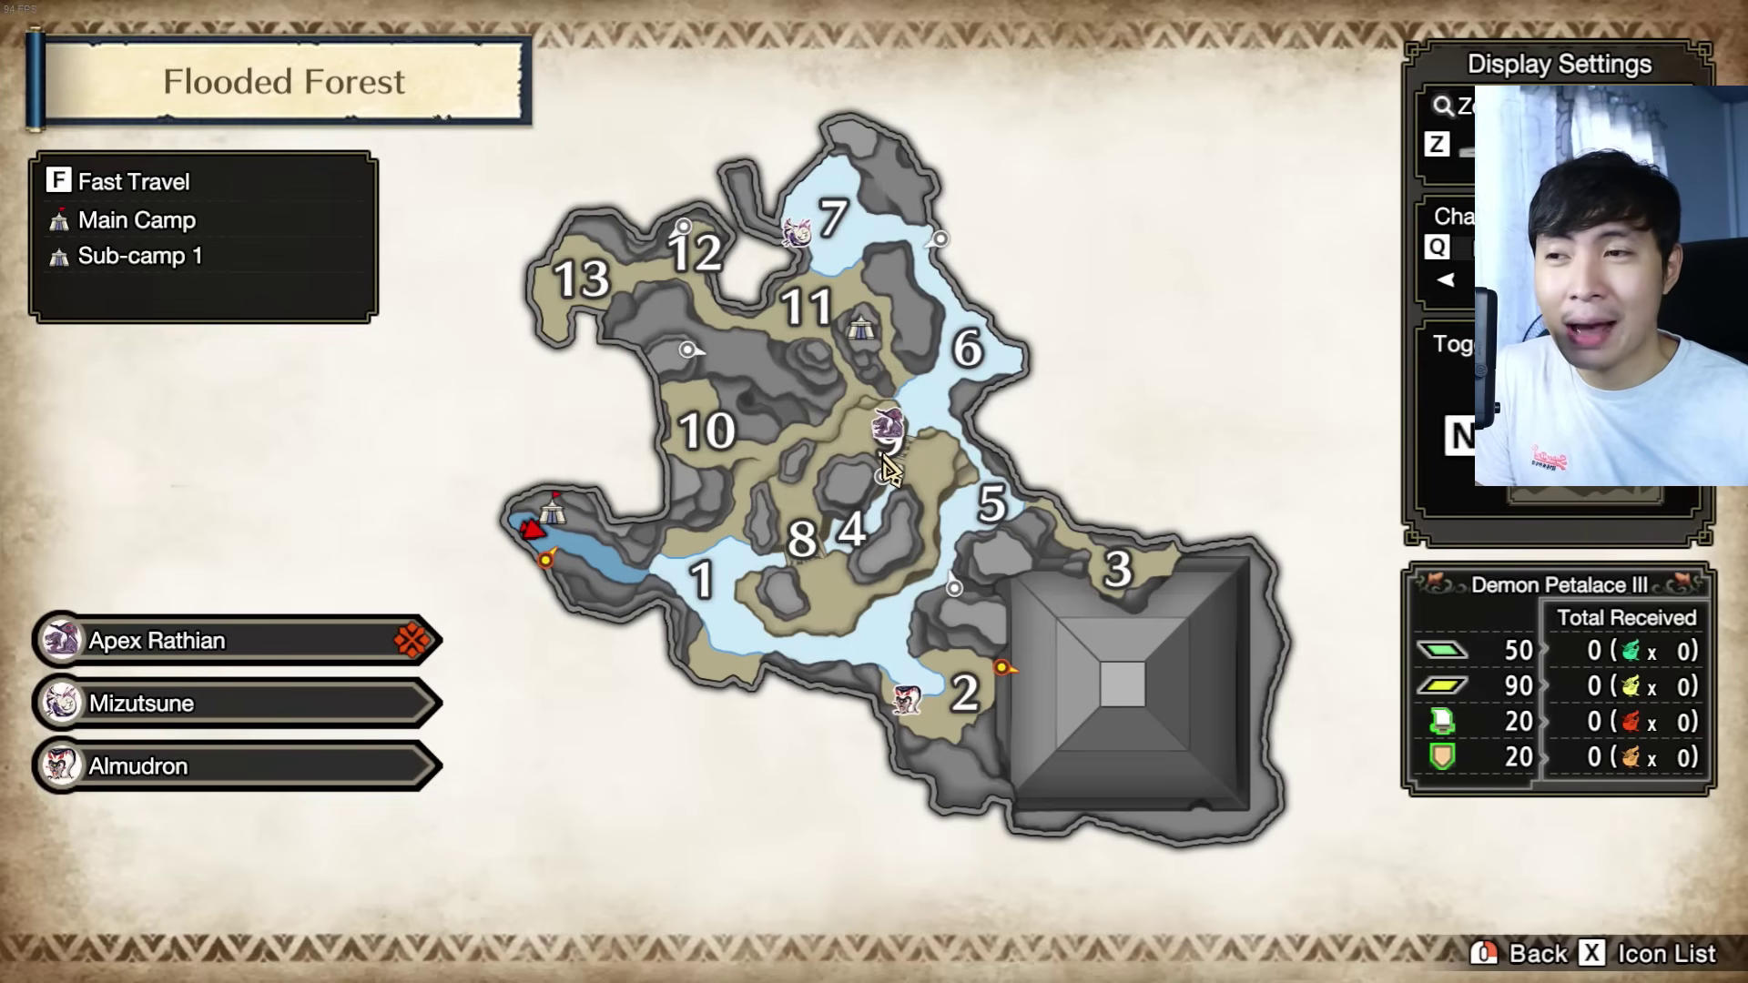
{"action": "right_click", "coordinate": [898, 446]}
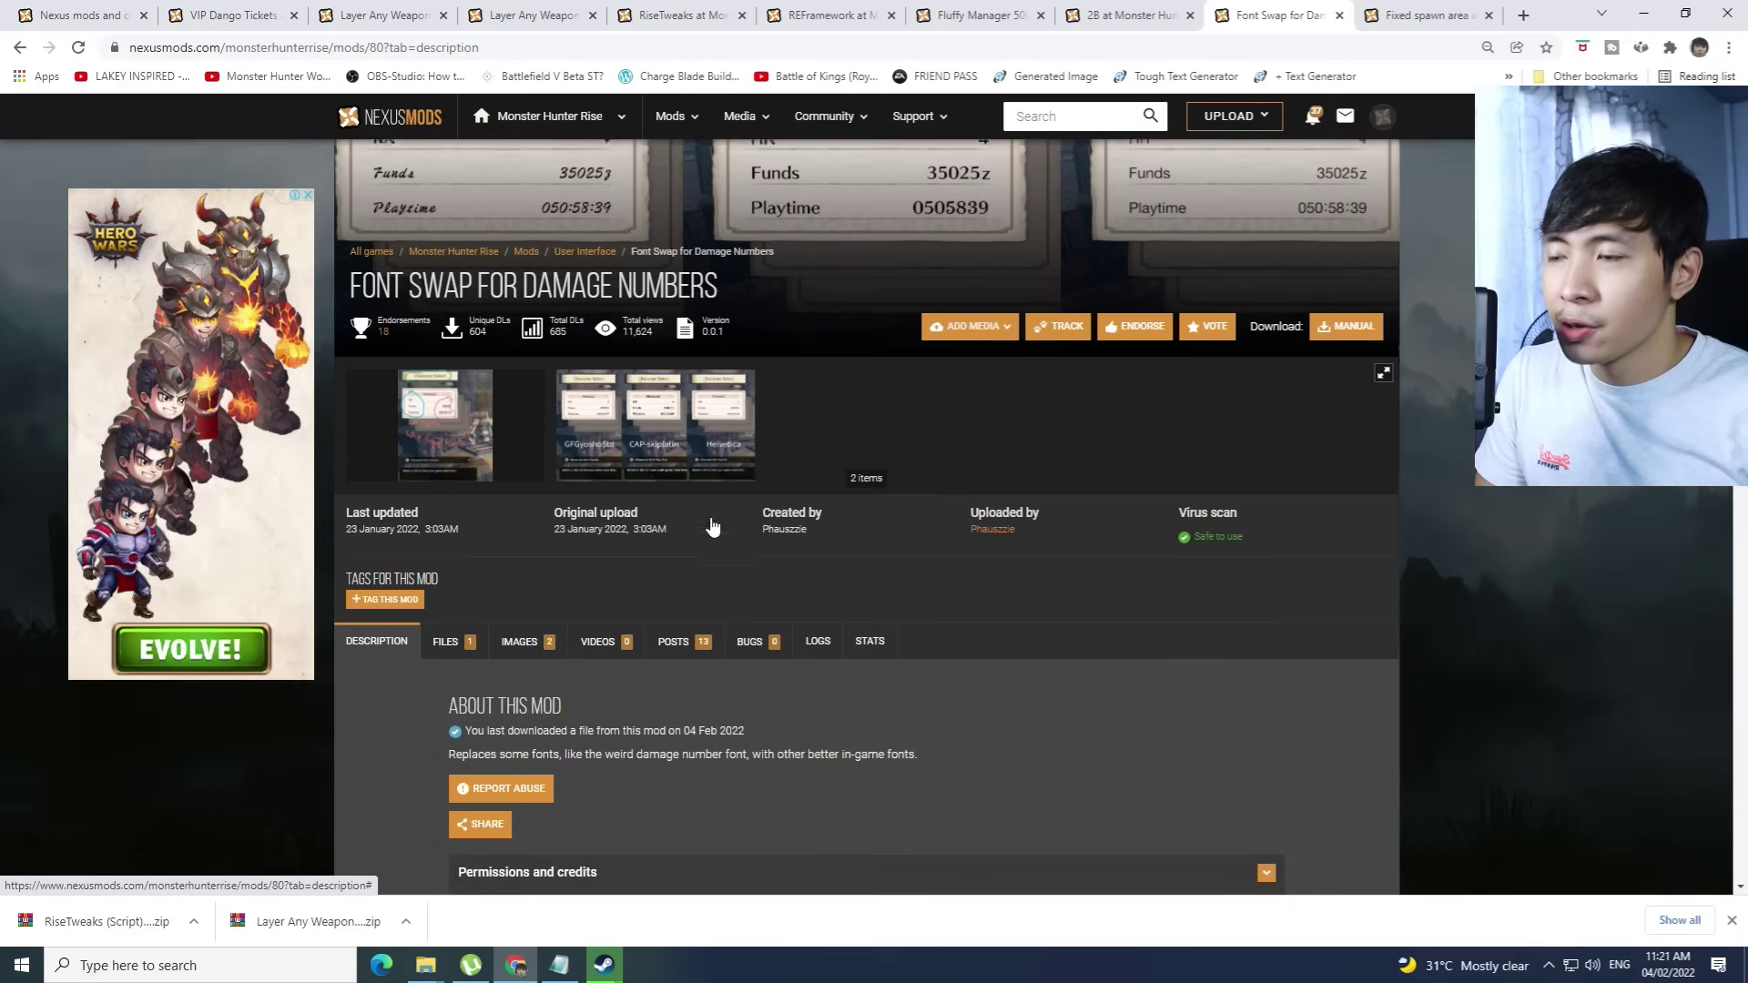
View the font comparison image of the Font Swap for Damage Numbers mod and show the mod's files on Nexus Mods
{"action": "scroll", "coordinate": [713, 526], "scroll_direction": "down", "scroll_amount": 1}
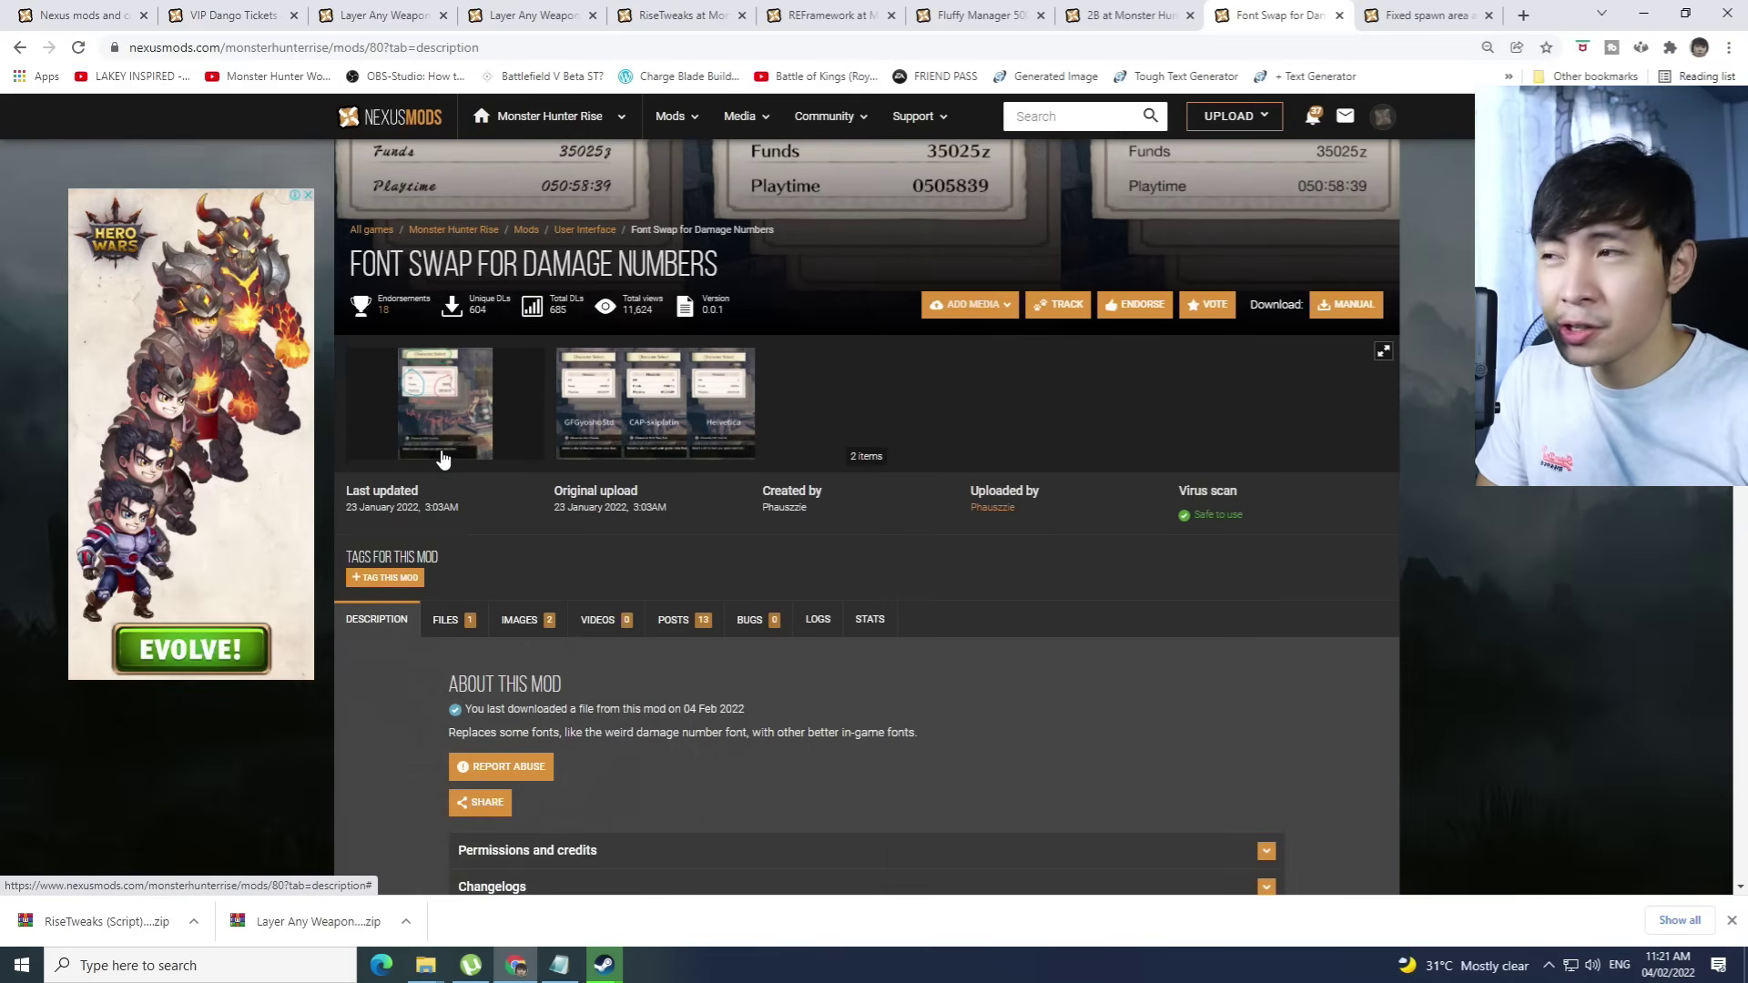
{"action": "left_click", "coordinate": [523, 619]}
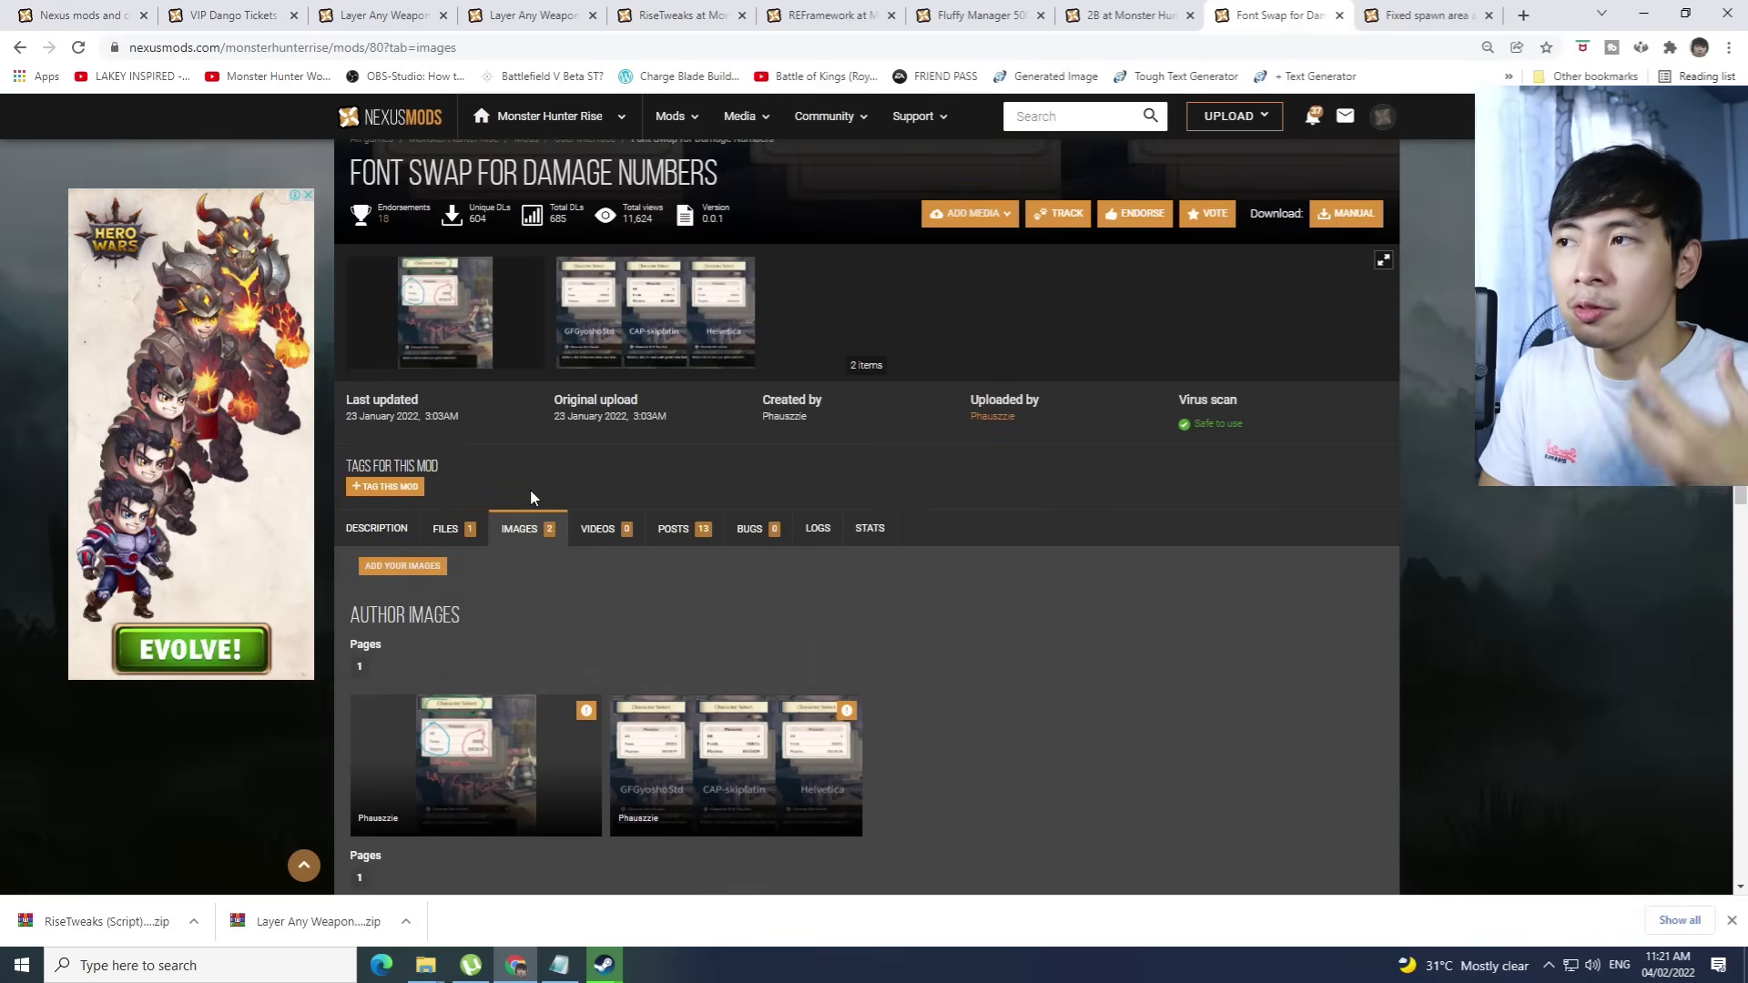
{"action": "left_click", "coordinate": [724, 733]}
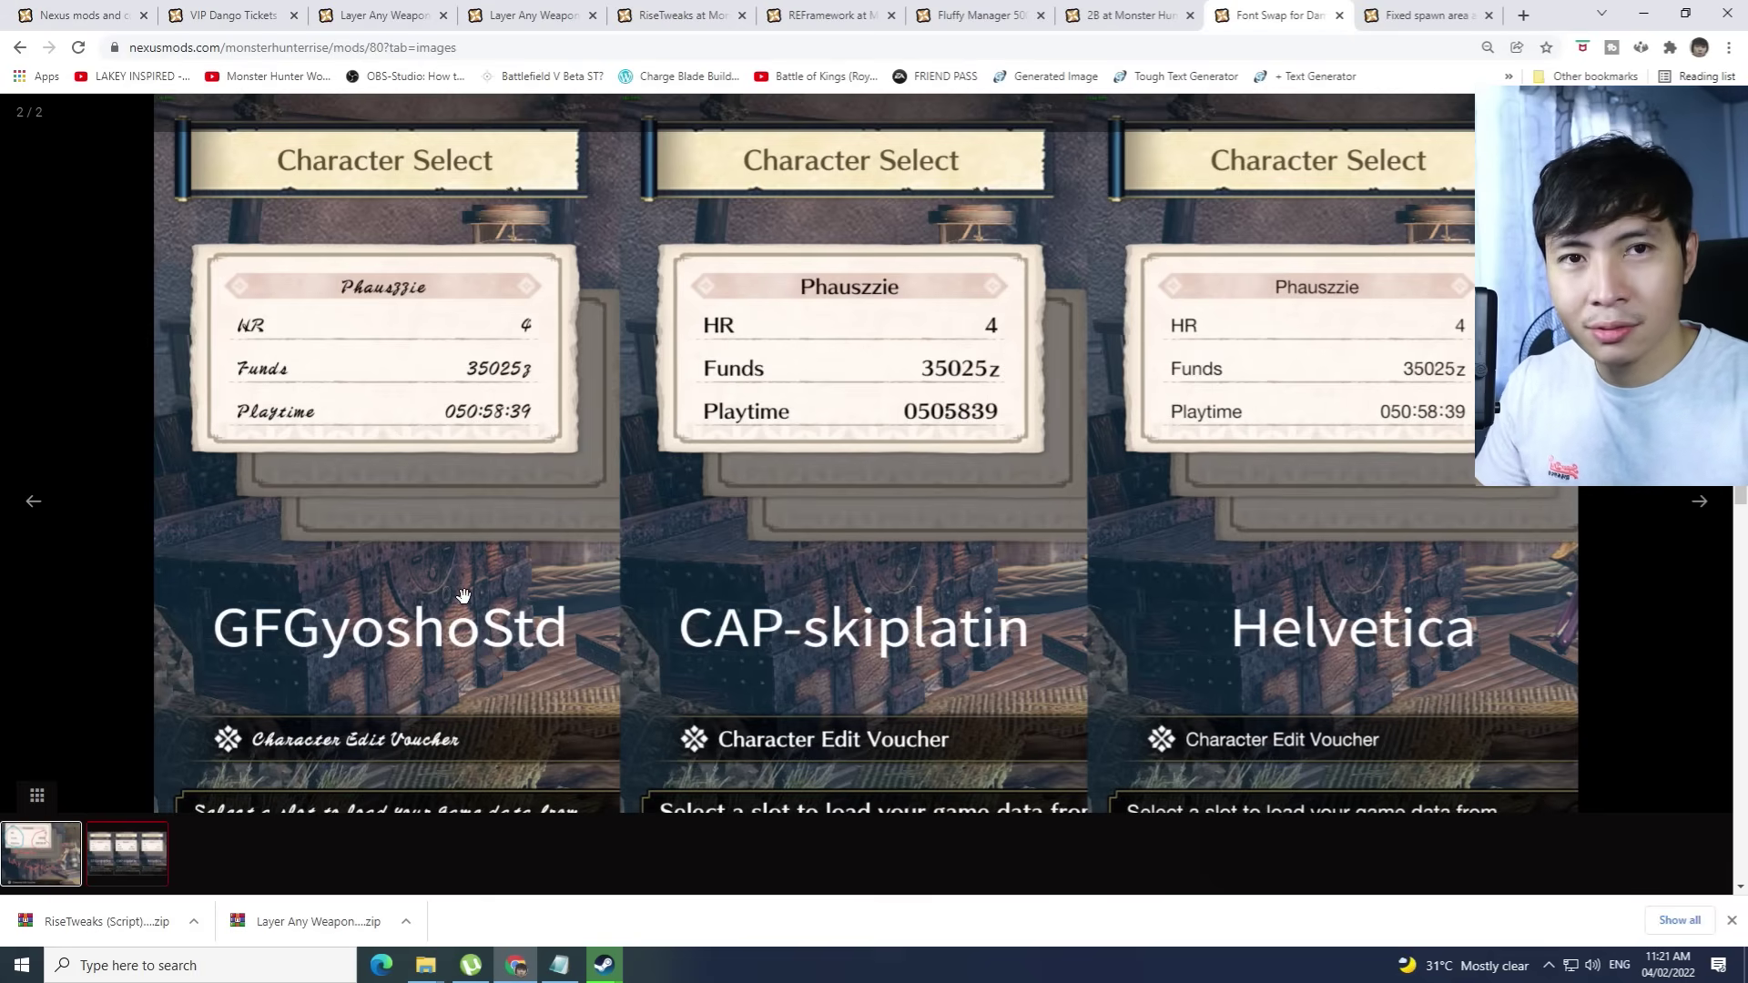
{"action": "key", "text": "Escape"}
{"action": "left_click", "coordinate": [445, 257]}
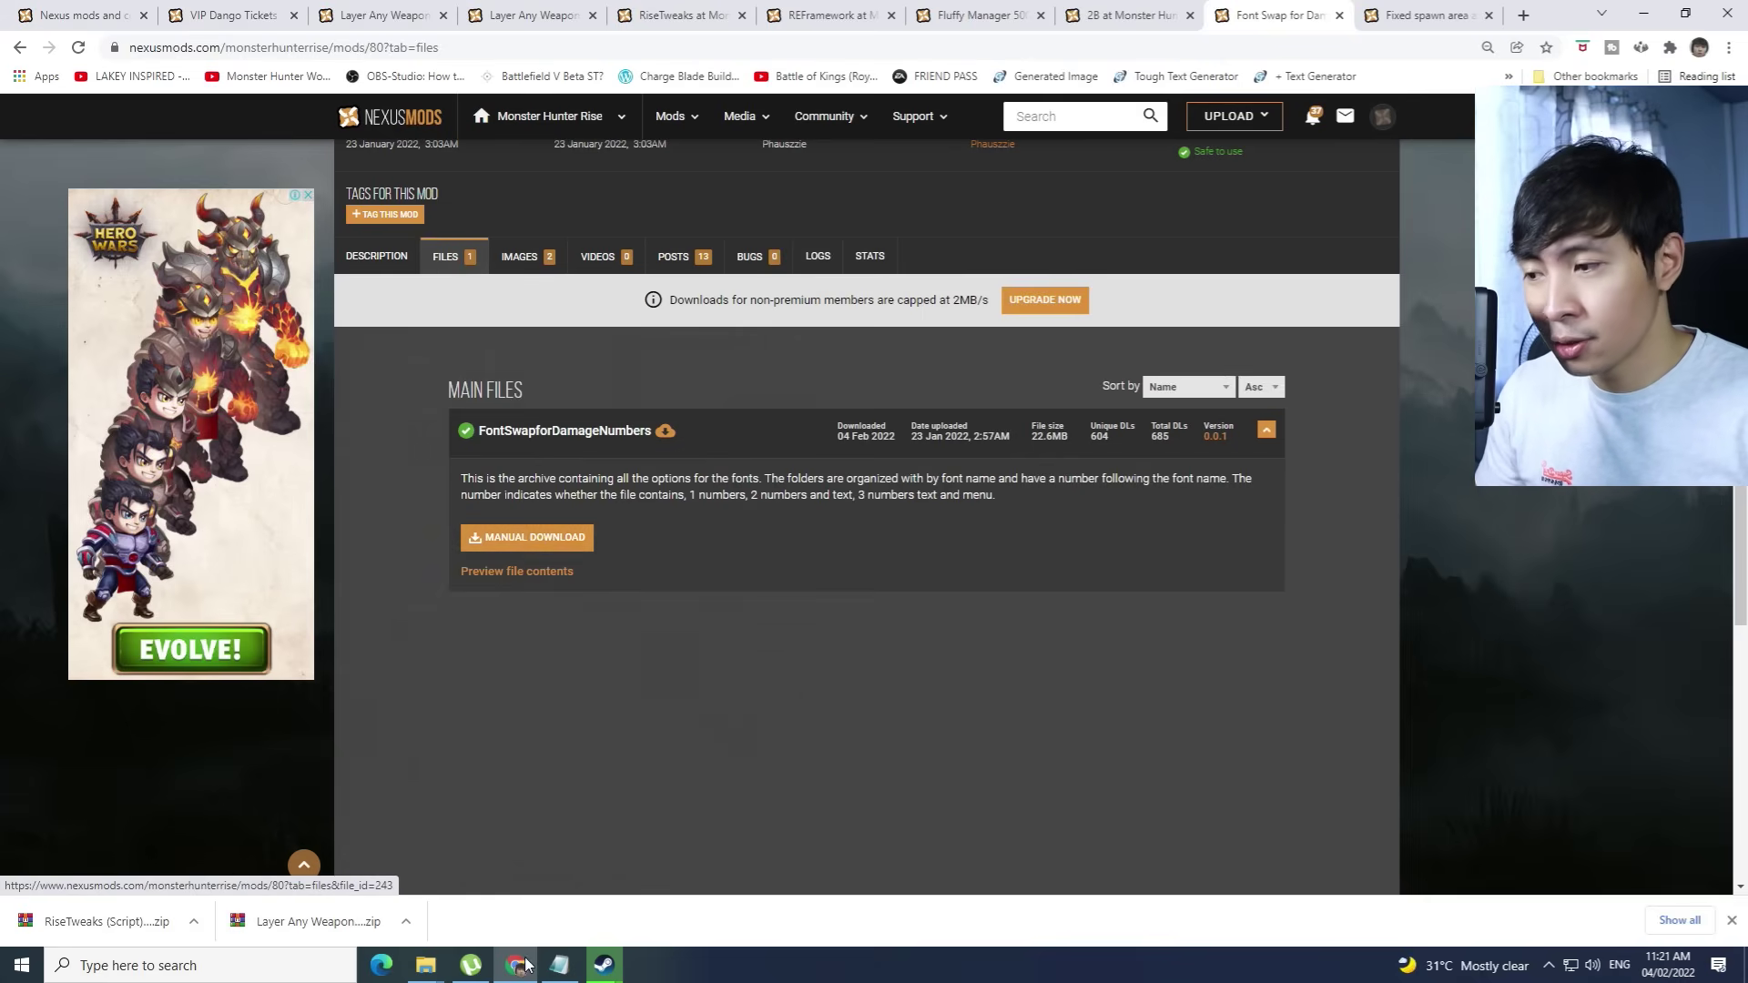
Switch to File Explorer and open the FontSwap folder inside PACKMODS
{"action": "left_click", "coordinate": [425, 965]}
{"action": "left_click", "coordinate": [153, 418]}
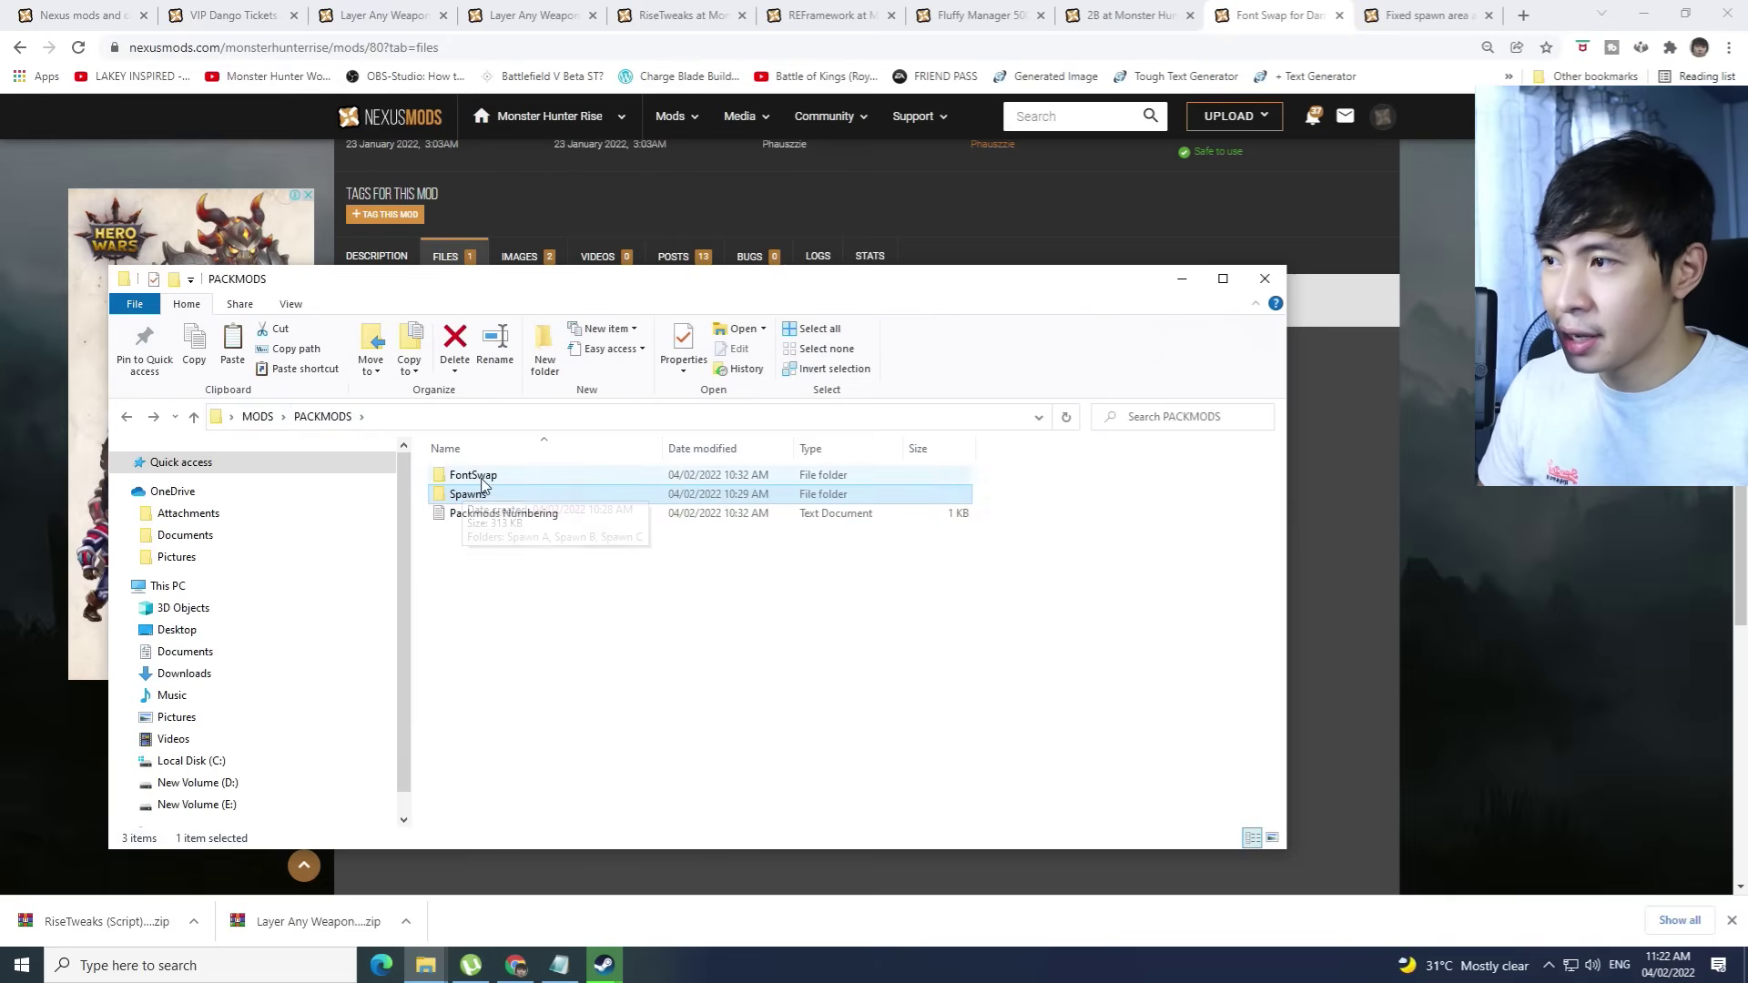
{"action": "double_click", "coordinate": [473, 474]}
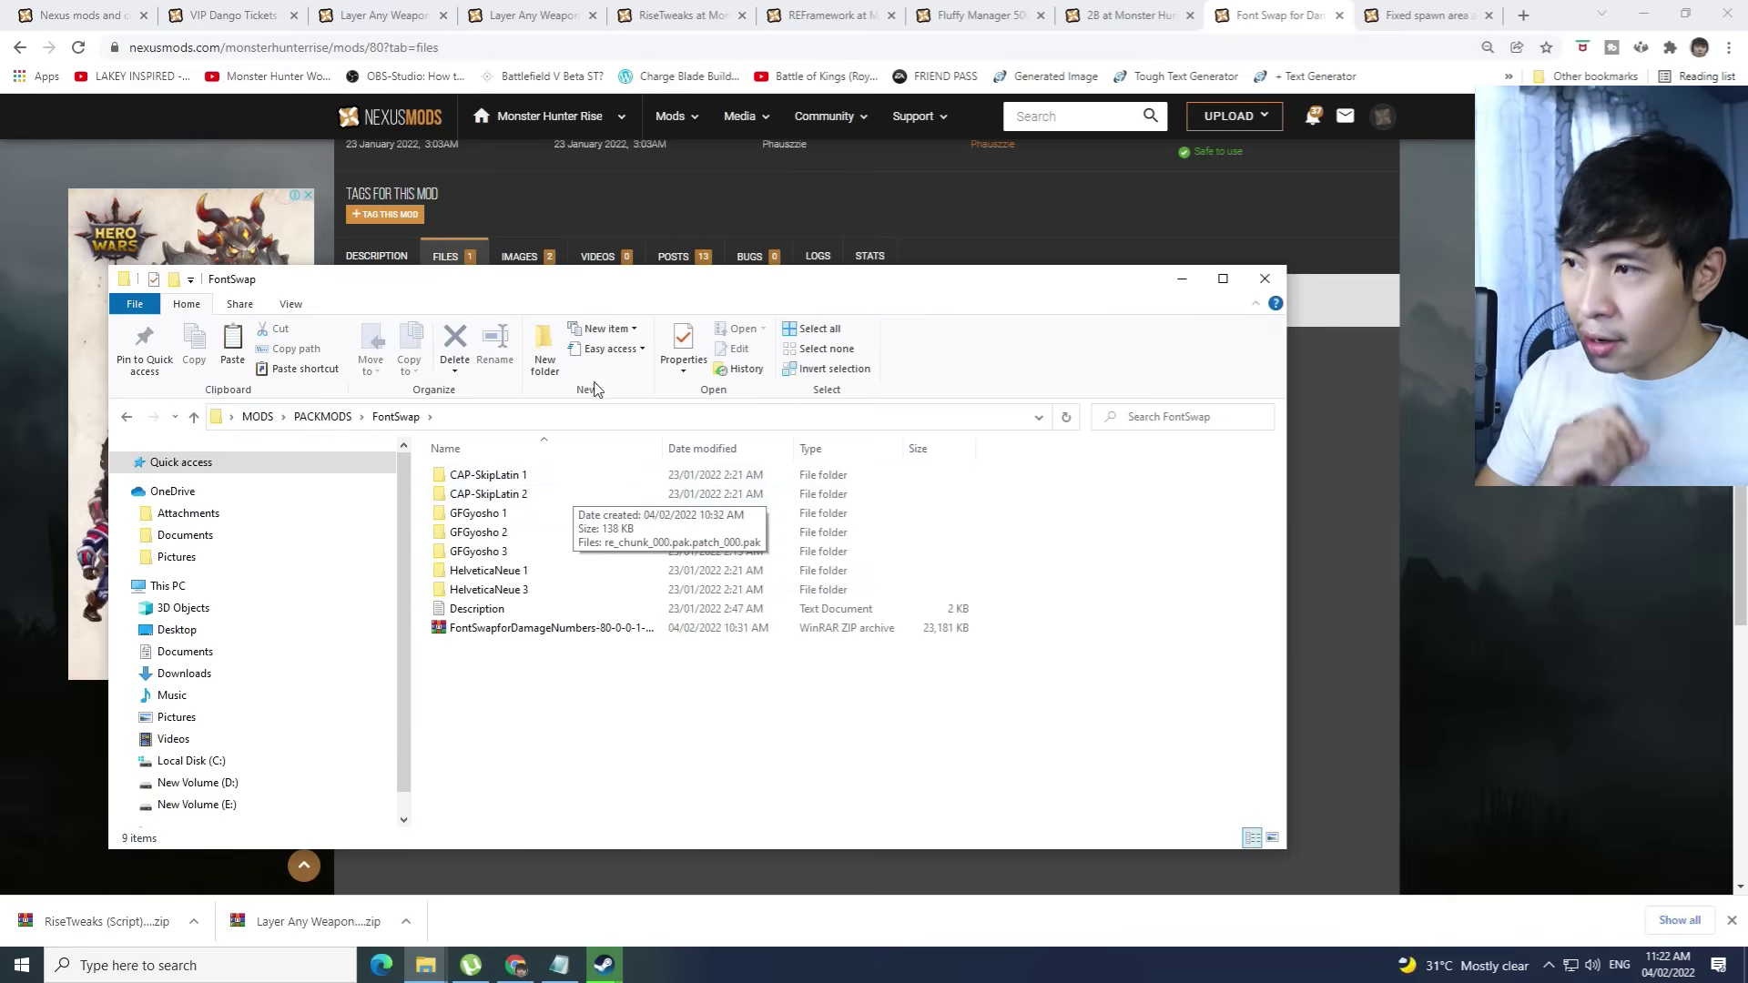
{"action": "left_click_drag", "start_coordinate": [626, 289], "coordinate": [715, 260]}
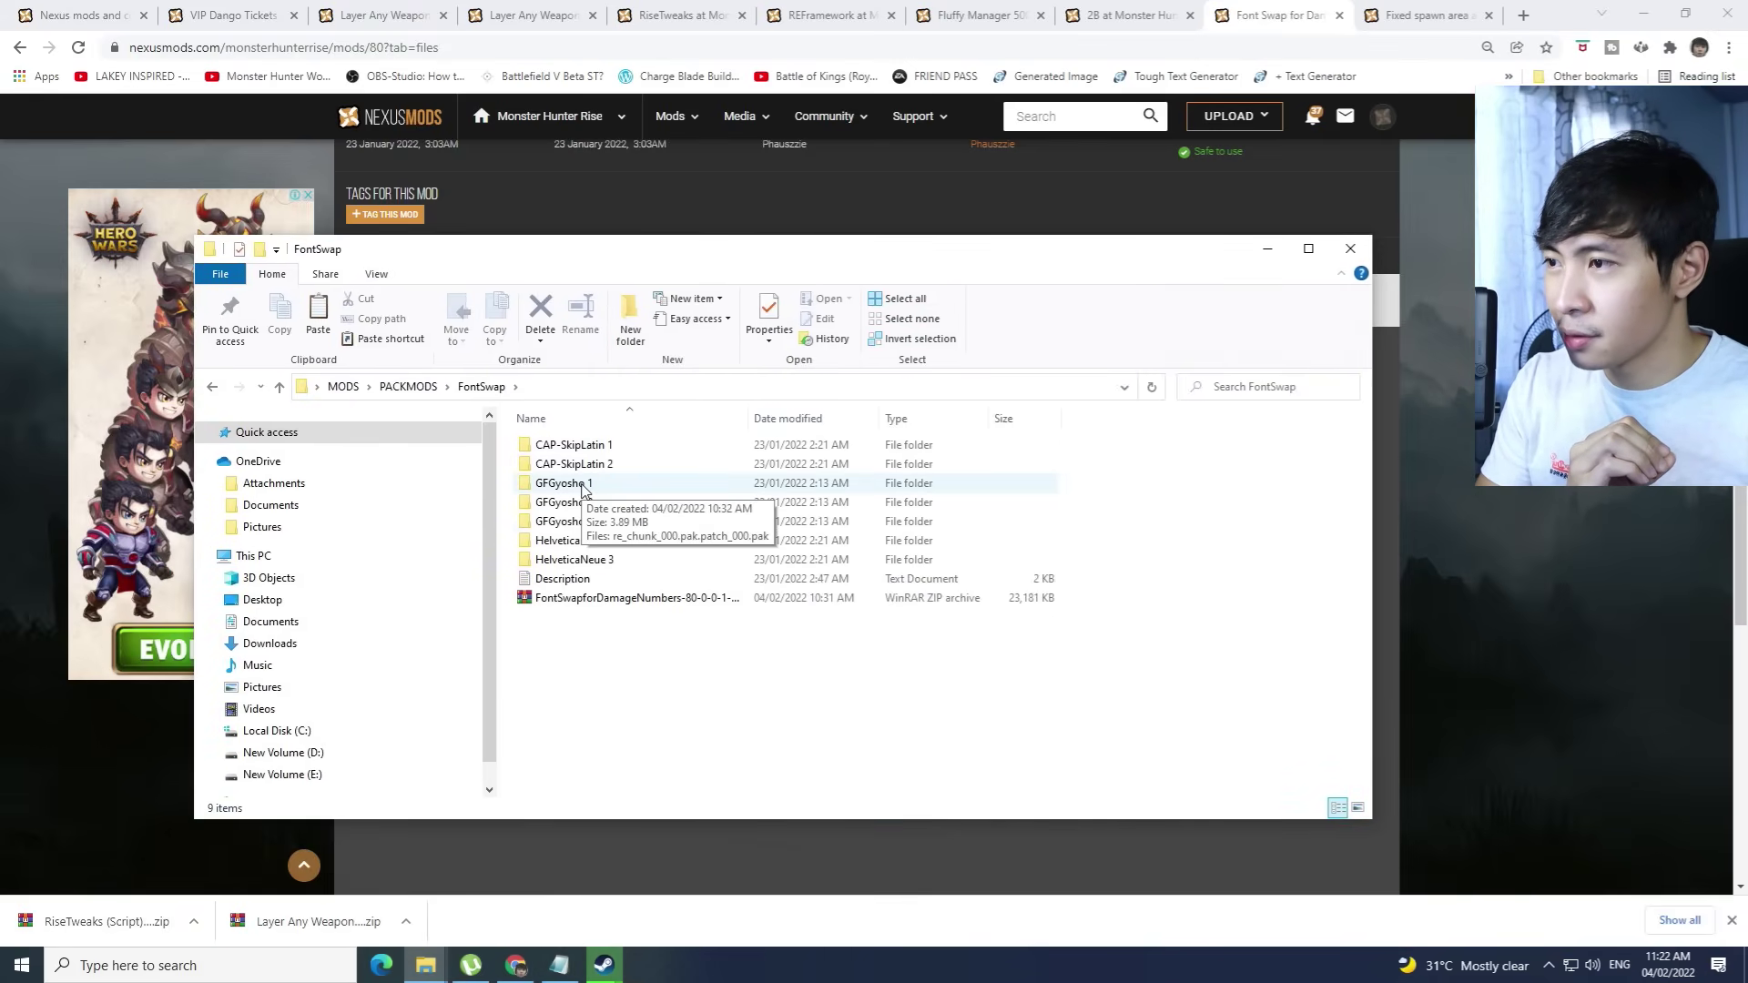
Compare the FontSwap folder's numbered font options with the file description on the Nexus Mods page
{"action": "left_click_drag", "start_coordinate": [650, 235], "coordinate": [695, 607]}
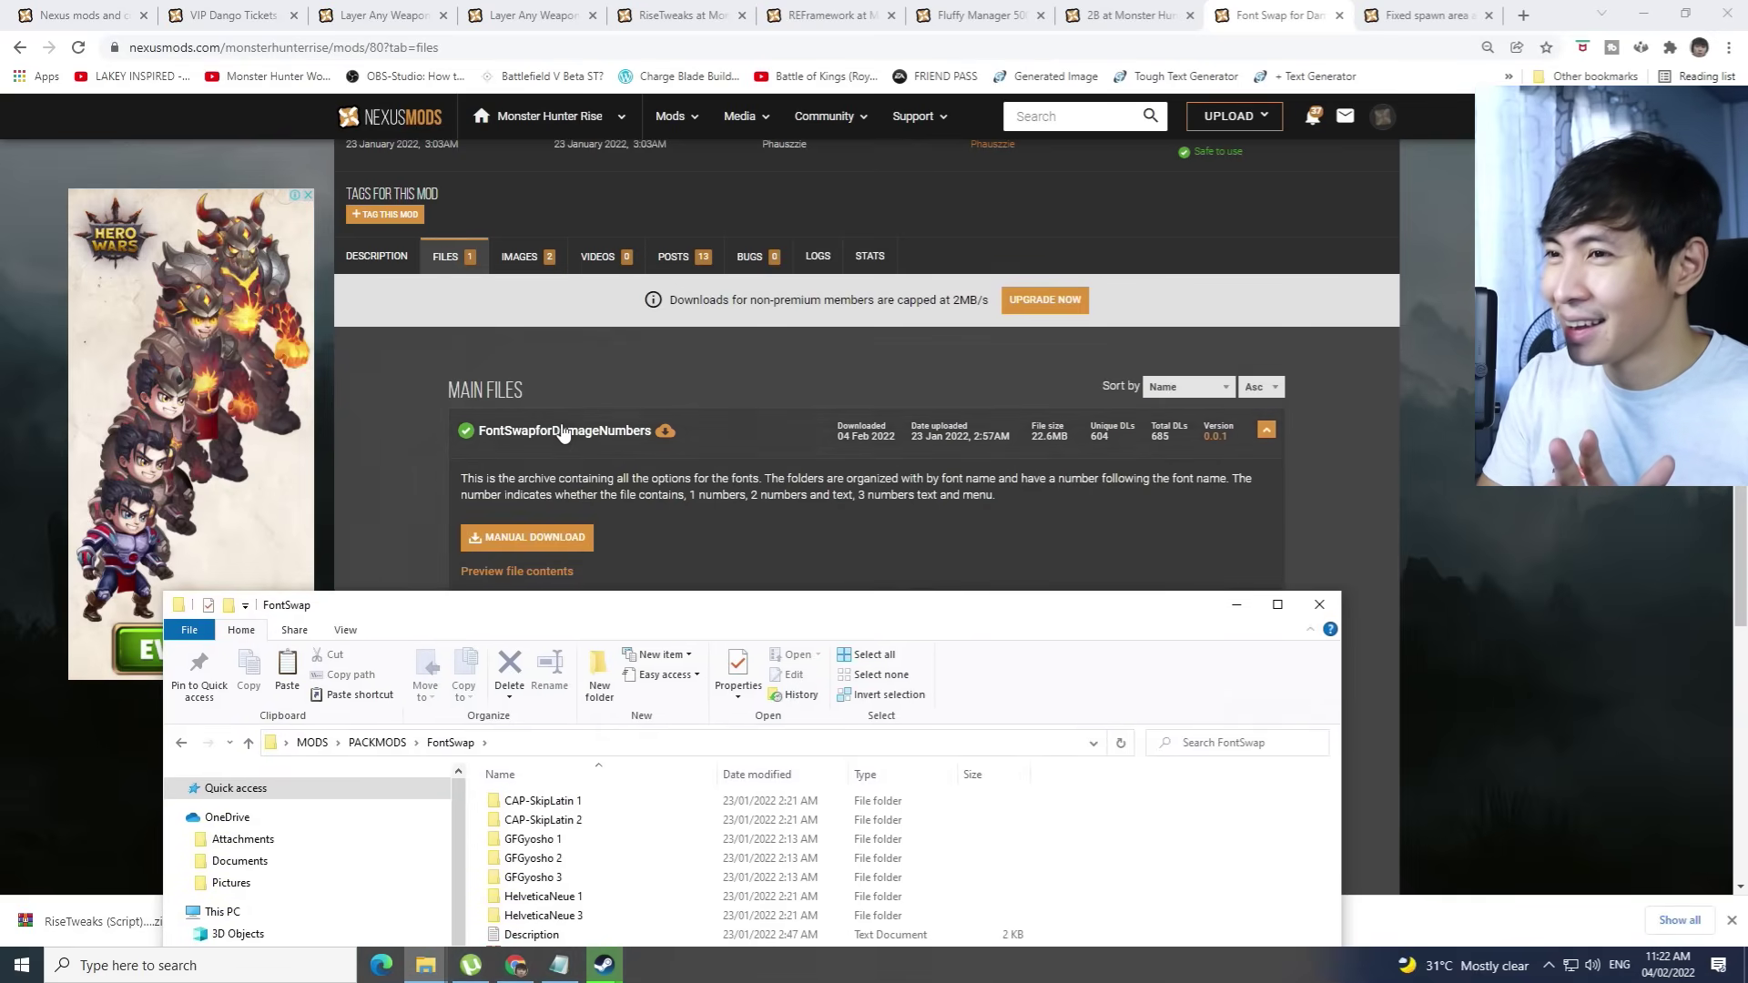
{"action": "scroll", "coordinate": [1019, 384], "scroll_direction": "down", "scroll_amount": 2}
{"action": "scroll", "coordinate": [809, 402], "scroll_direction": "up", "scroll_amount": 1}
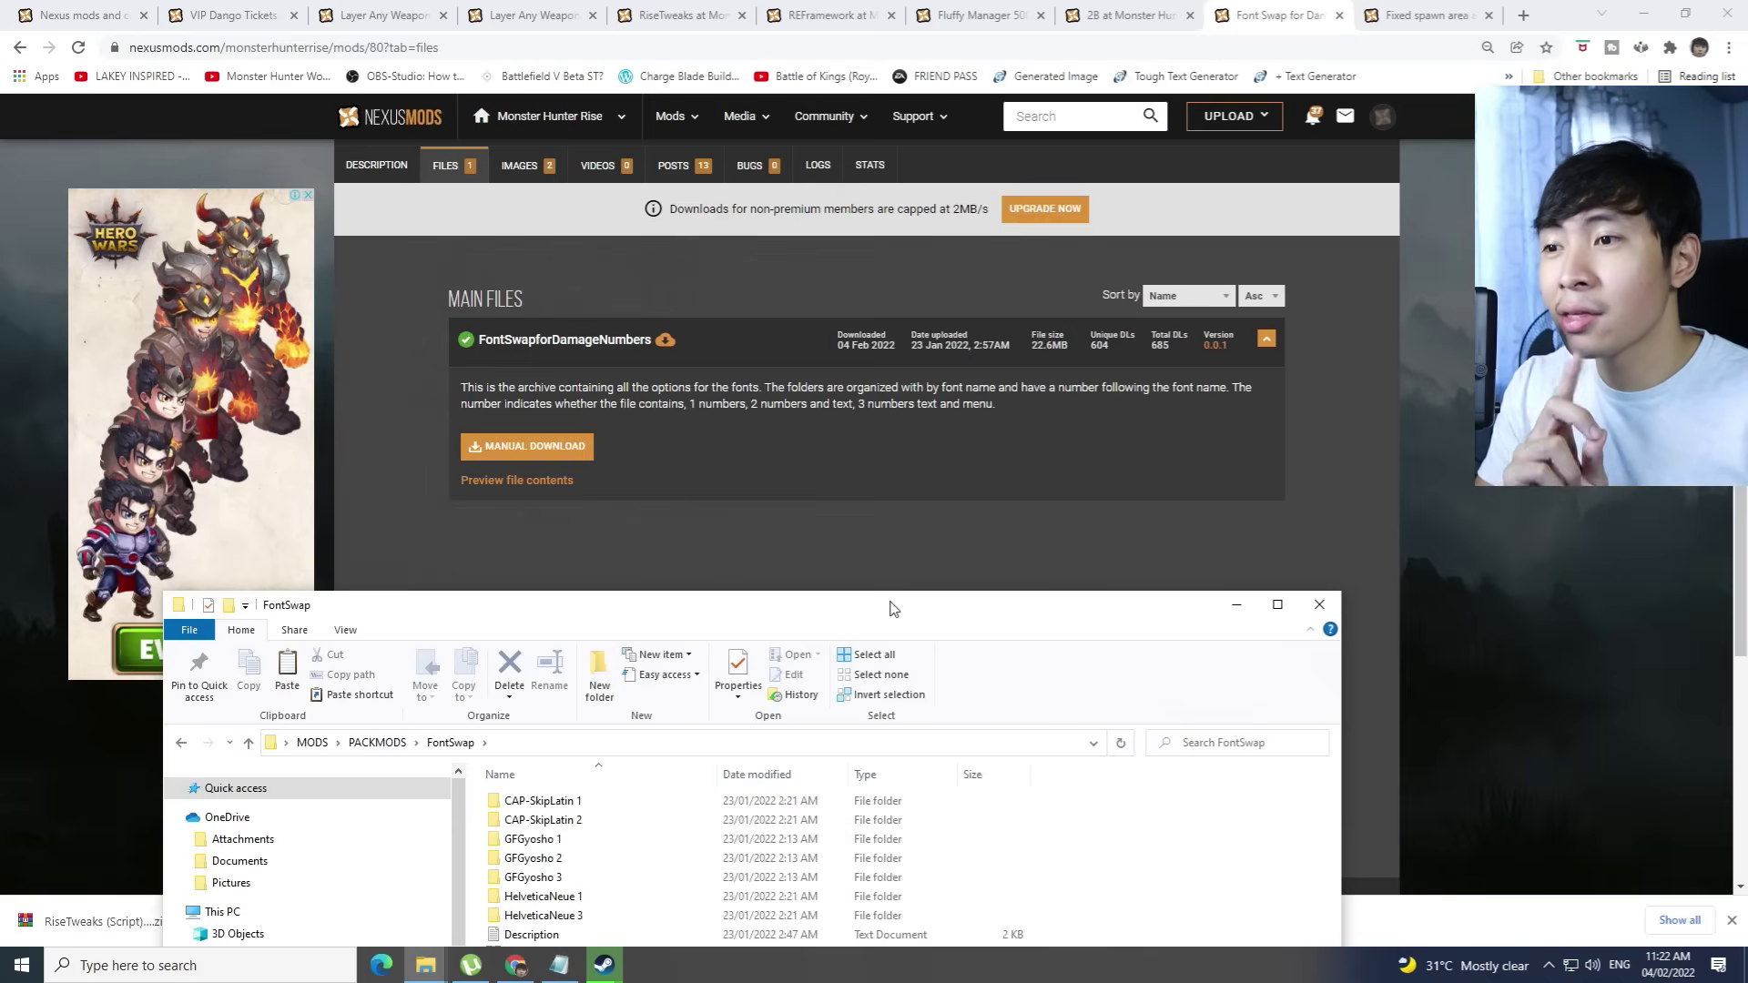
{"action": "left_click_drag", "start_coordinate": [914, 620], "coordinate": [953, 335]}
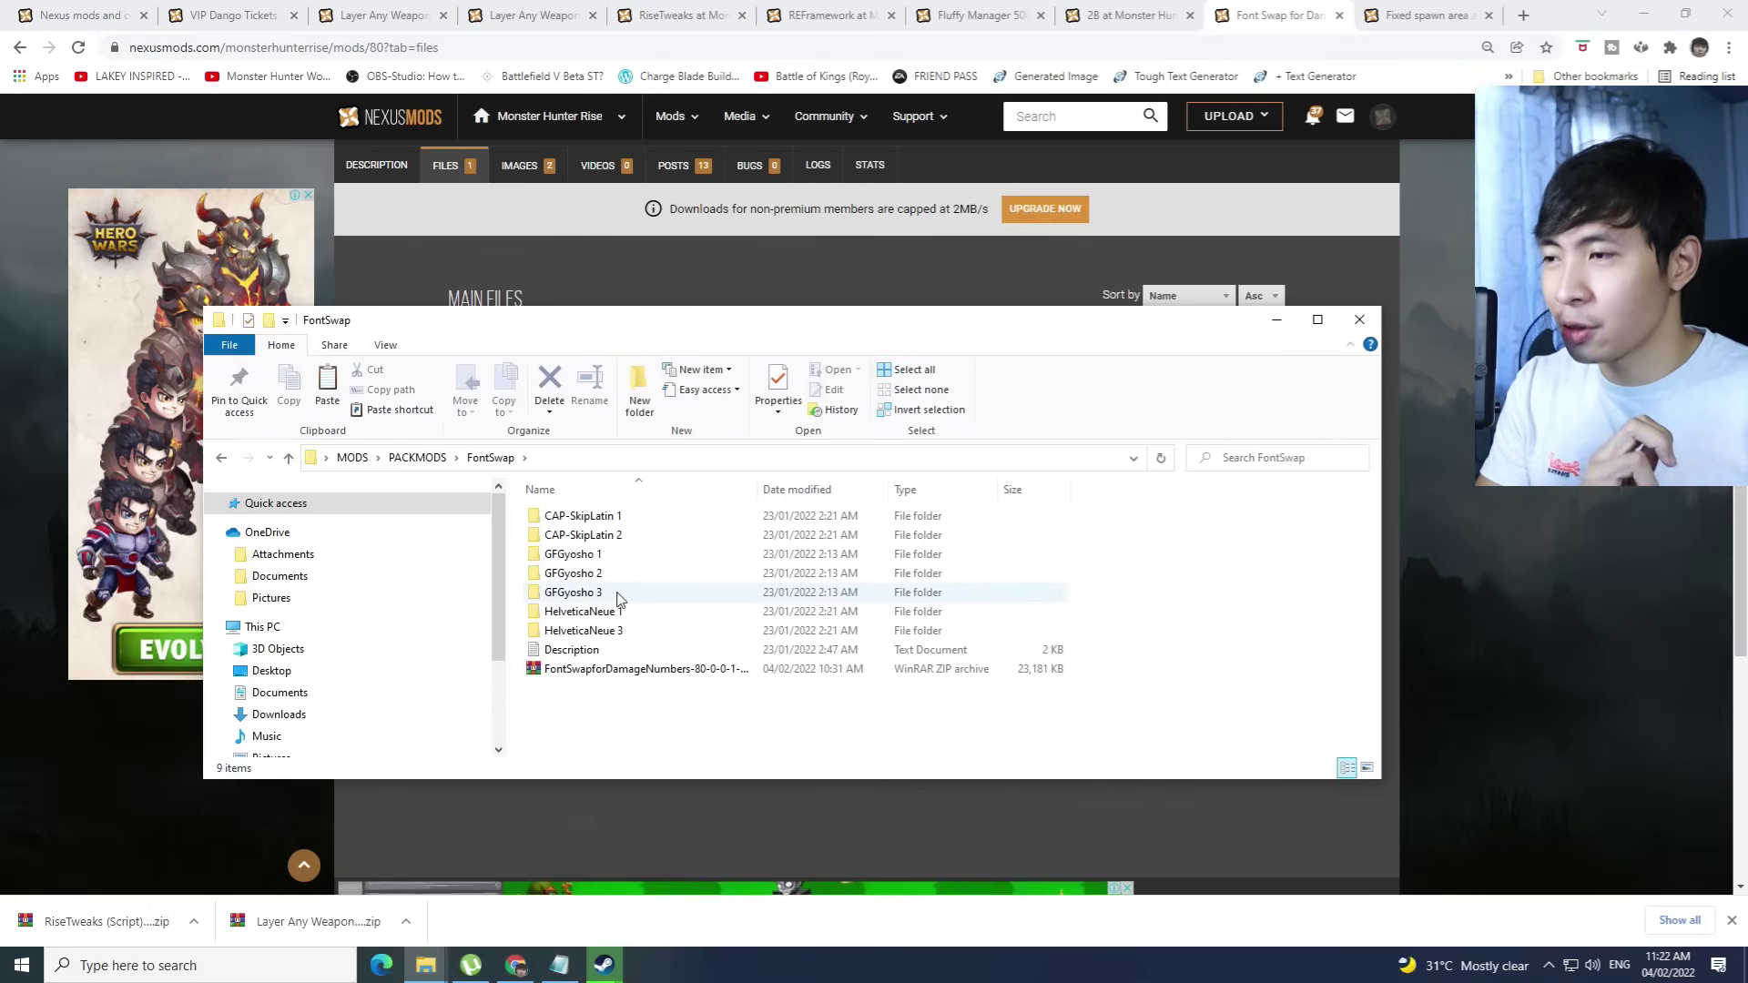
Open the GFGyosho 3 font folder and examine its re_chunk_000.pak.patch_000.pak file
{"action": "mouse_move", "coordinate": [622, 597]}
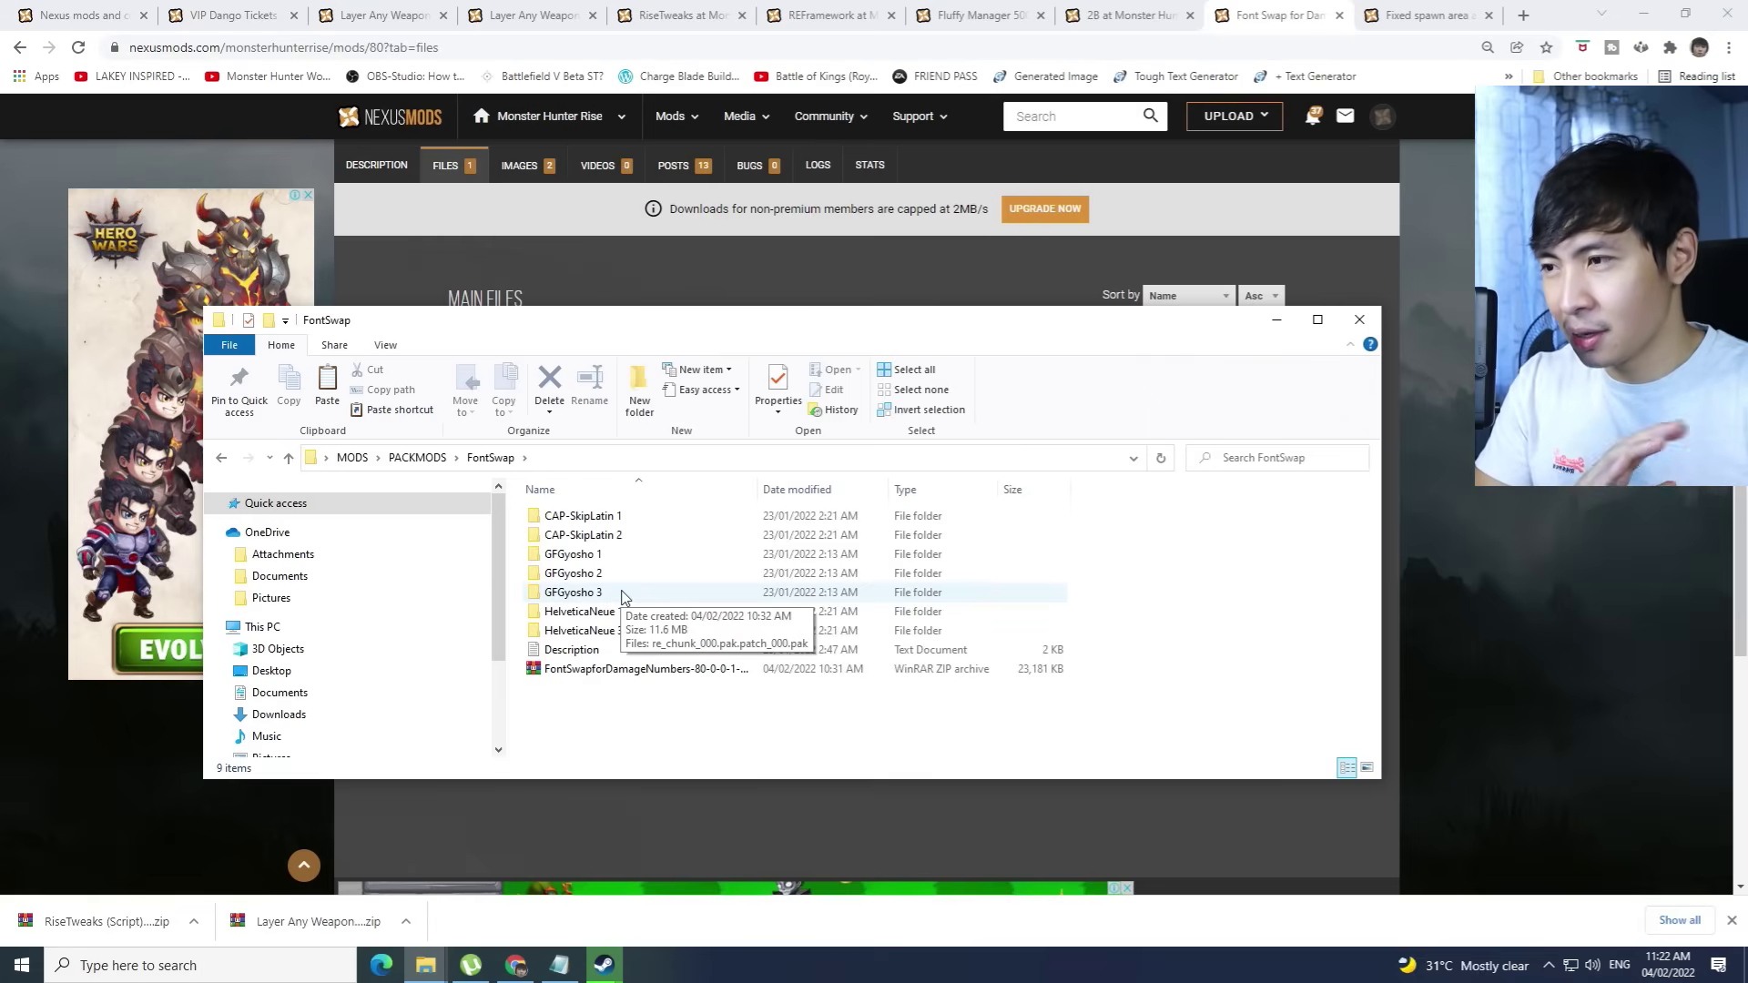
{"action": "left_click_drag", "start_coordinate": [787, 319], "coordinate": [915, 322]}
{"action": "double_click", "coordinate": [637, 596]}
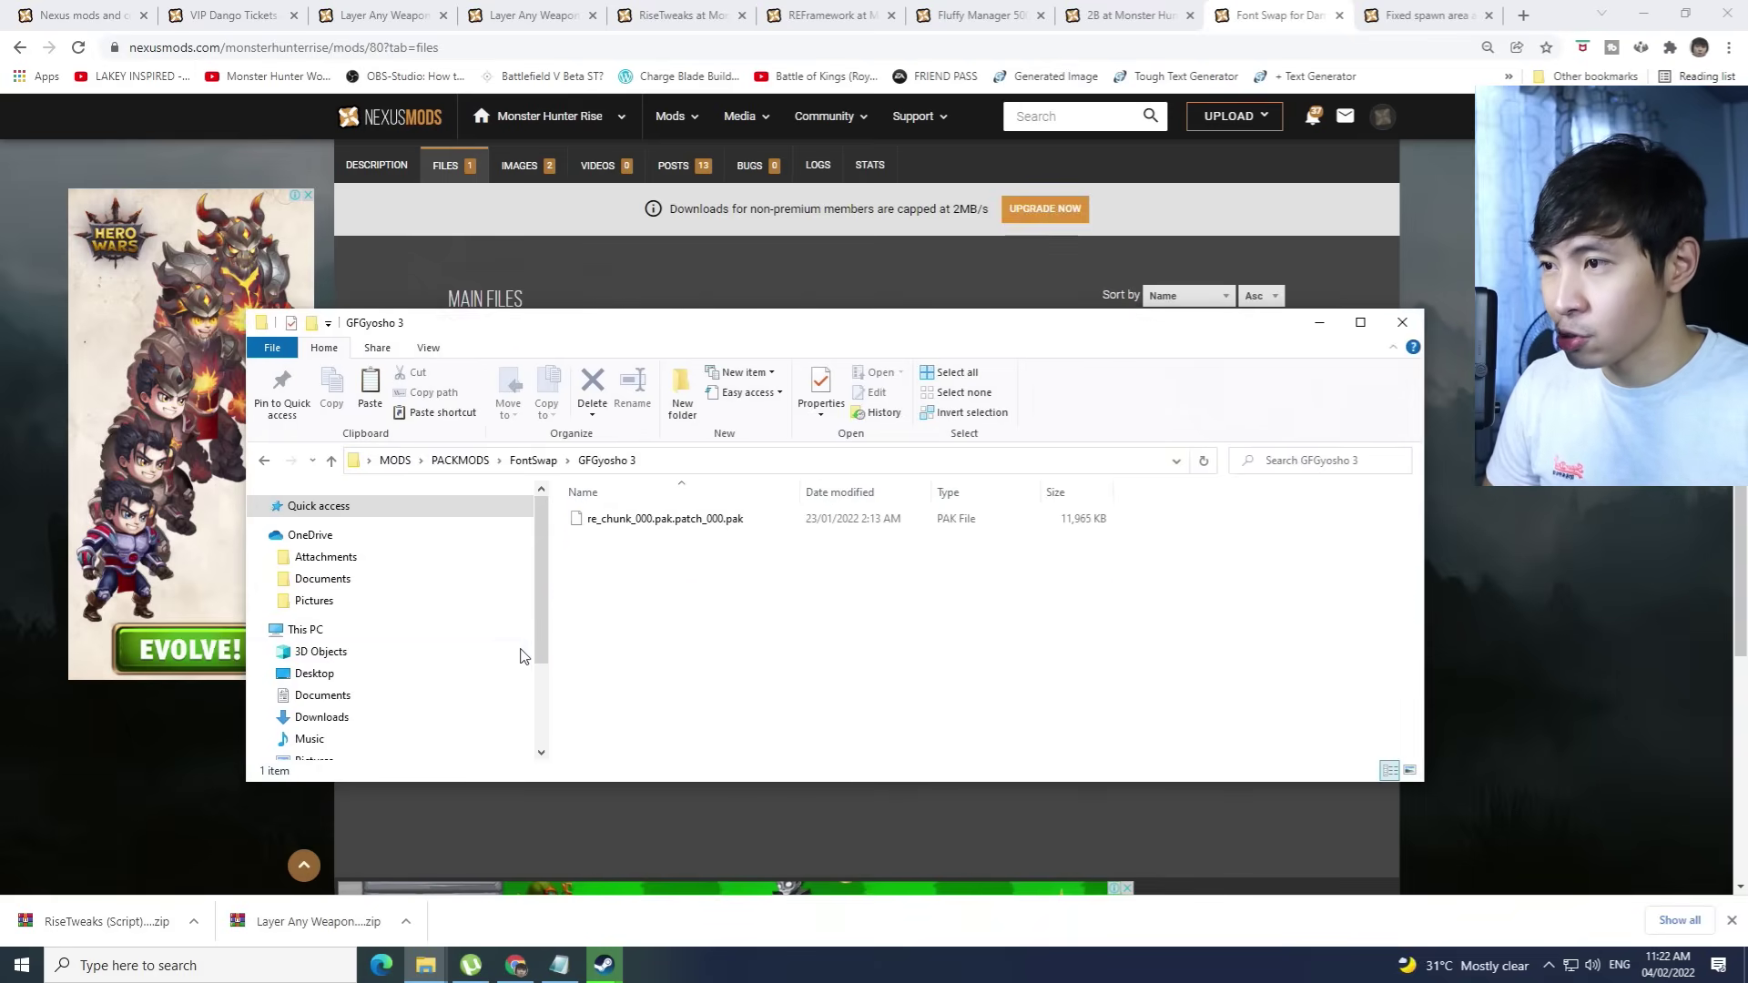
{"action": "left_click", "coordinate": [683, 519]}
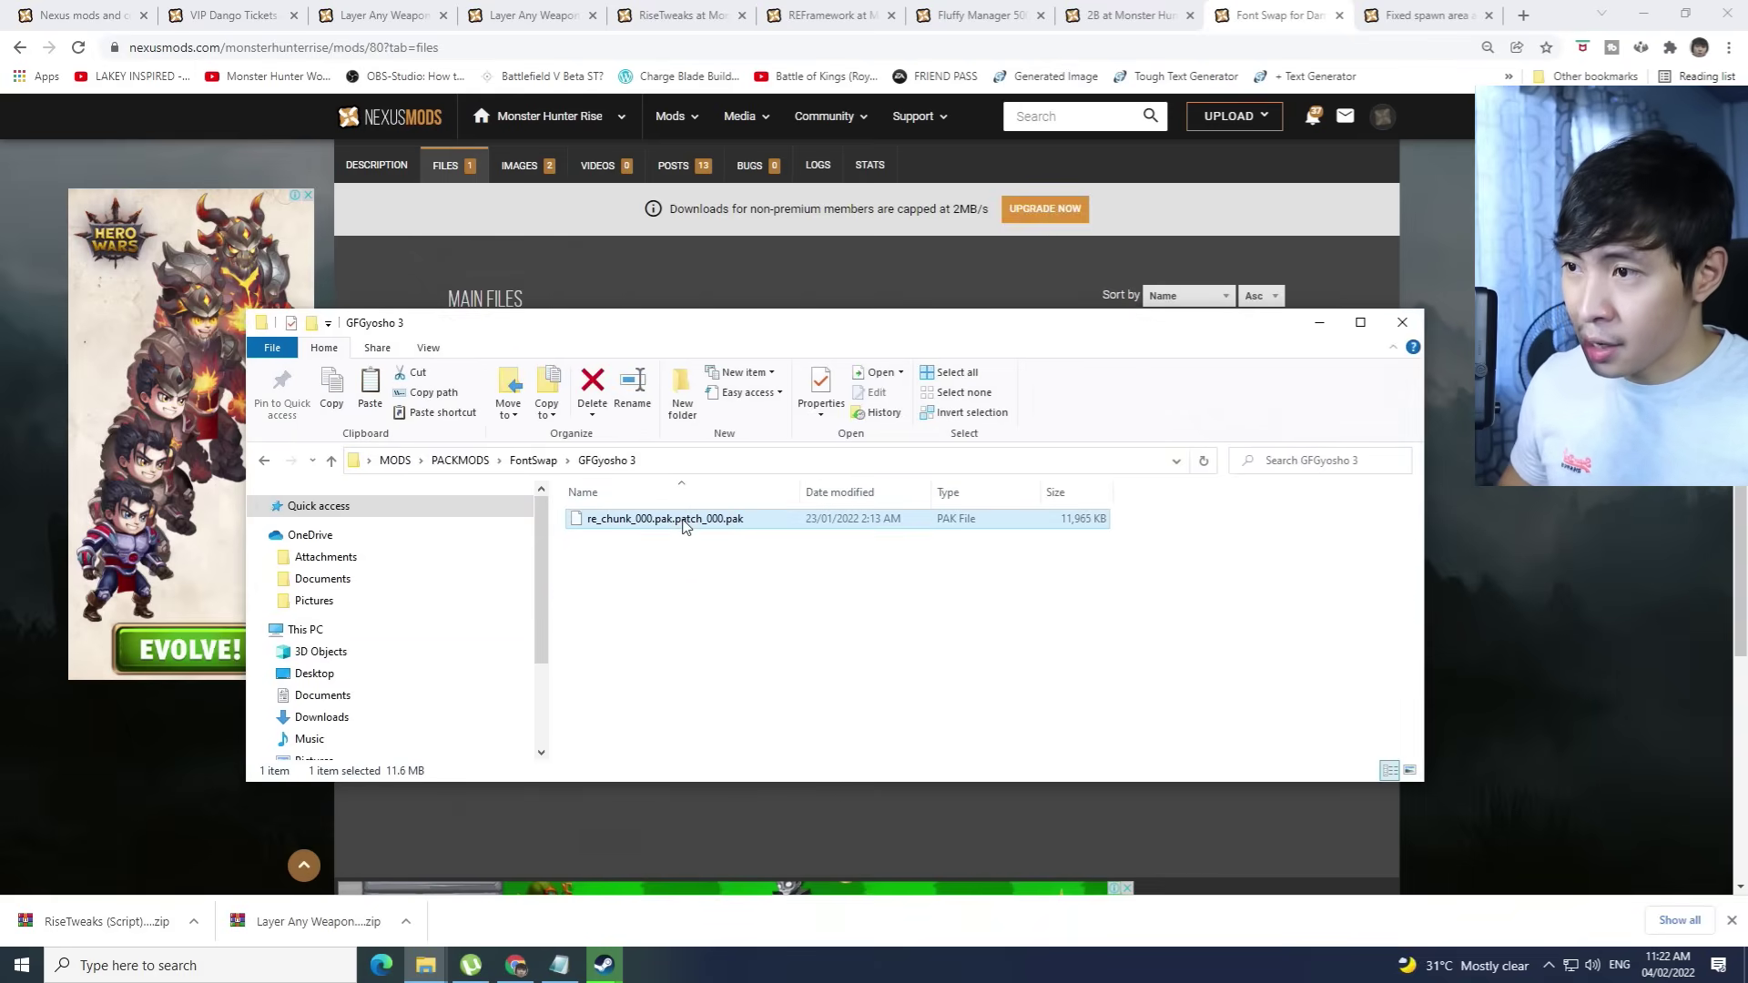
{"action": "left_click", "coordinate": [689, 627]}
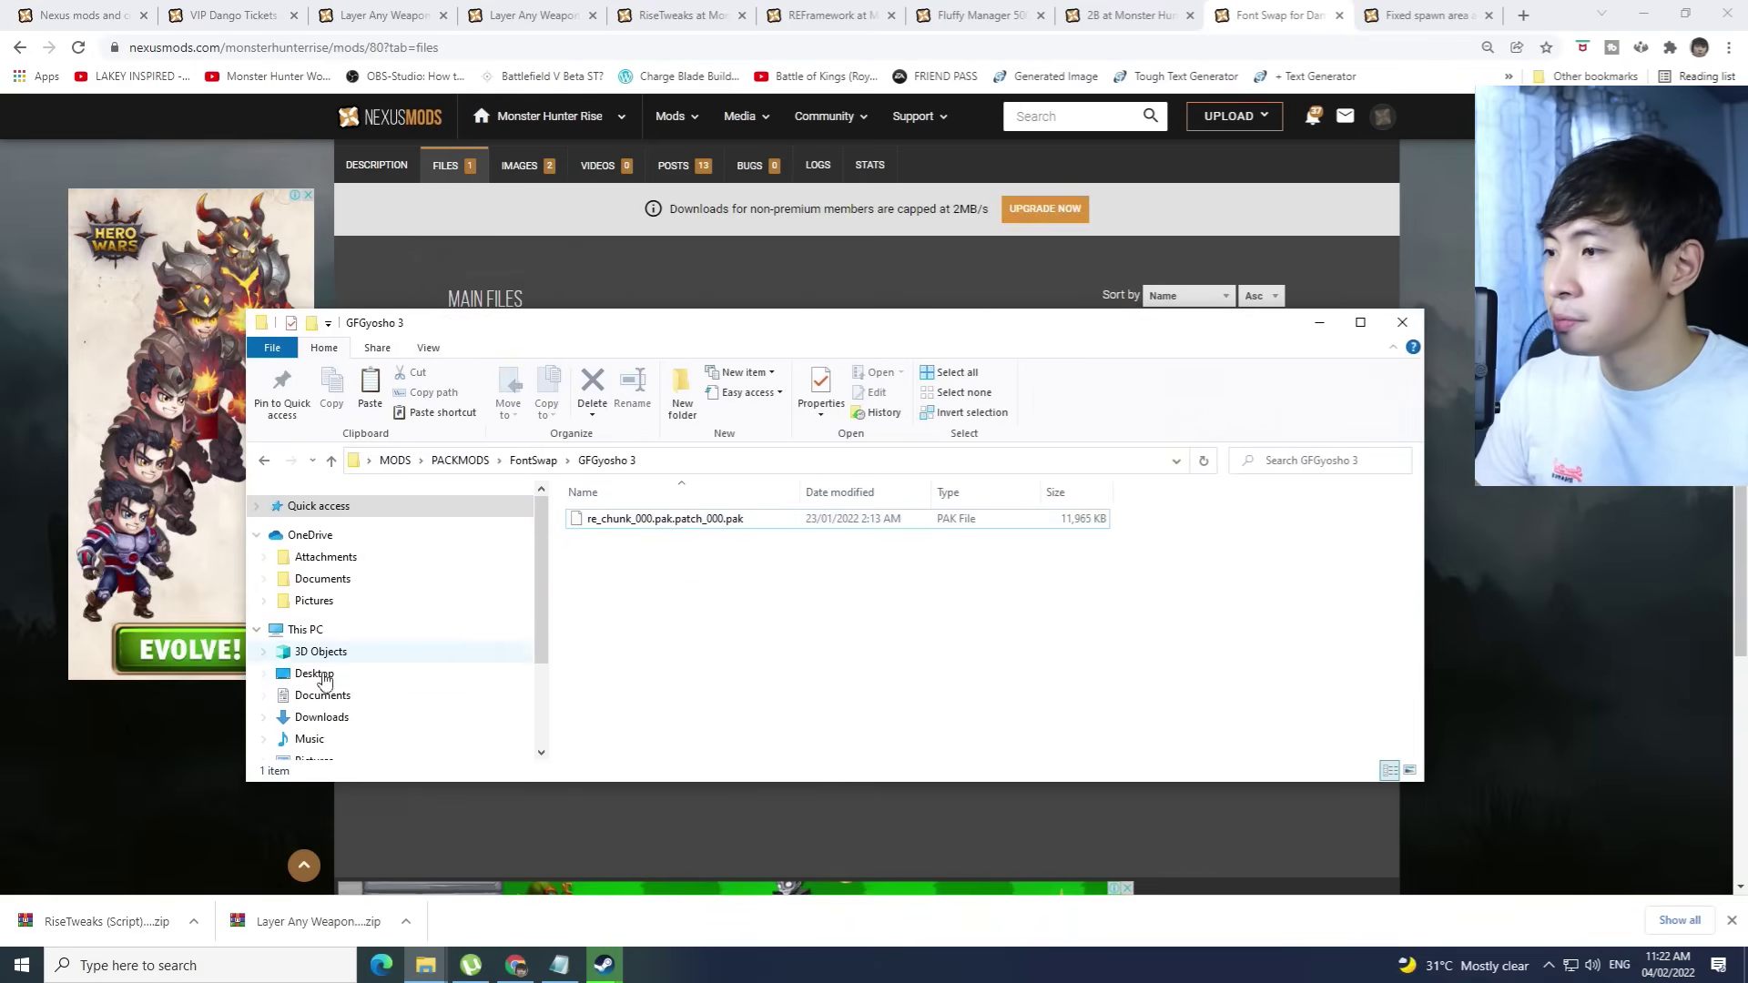
Bring the MonsterHunterRise game folder in front of the GFGyosho 3 folder
{"action": "left_click", "coordinate": [425, 965]}
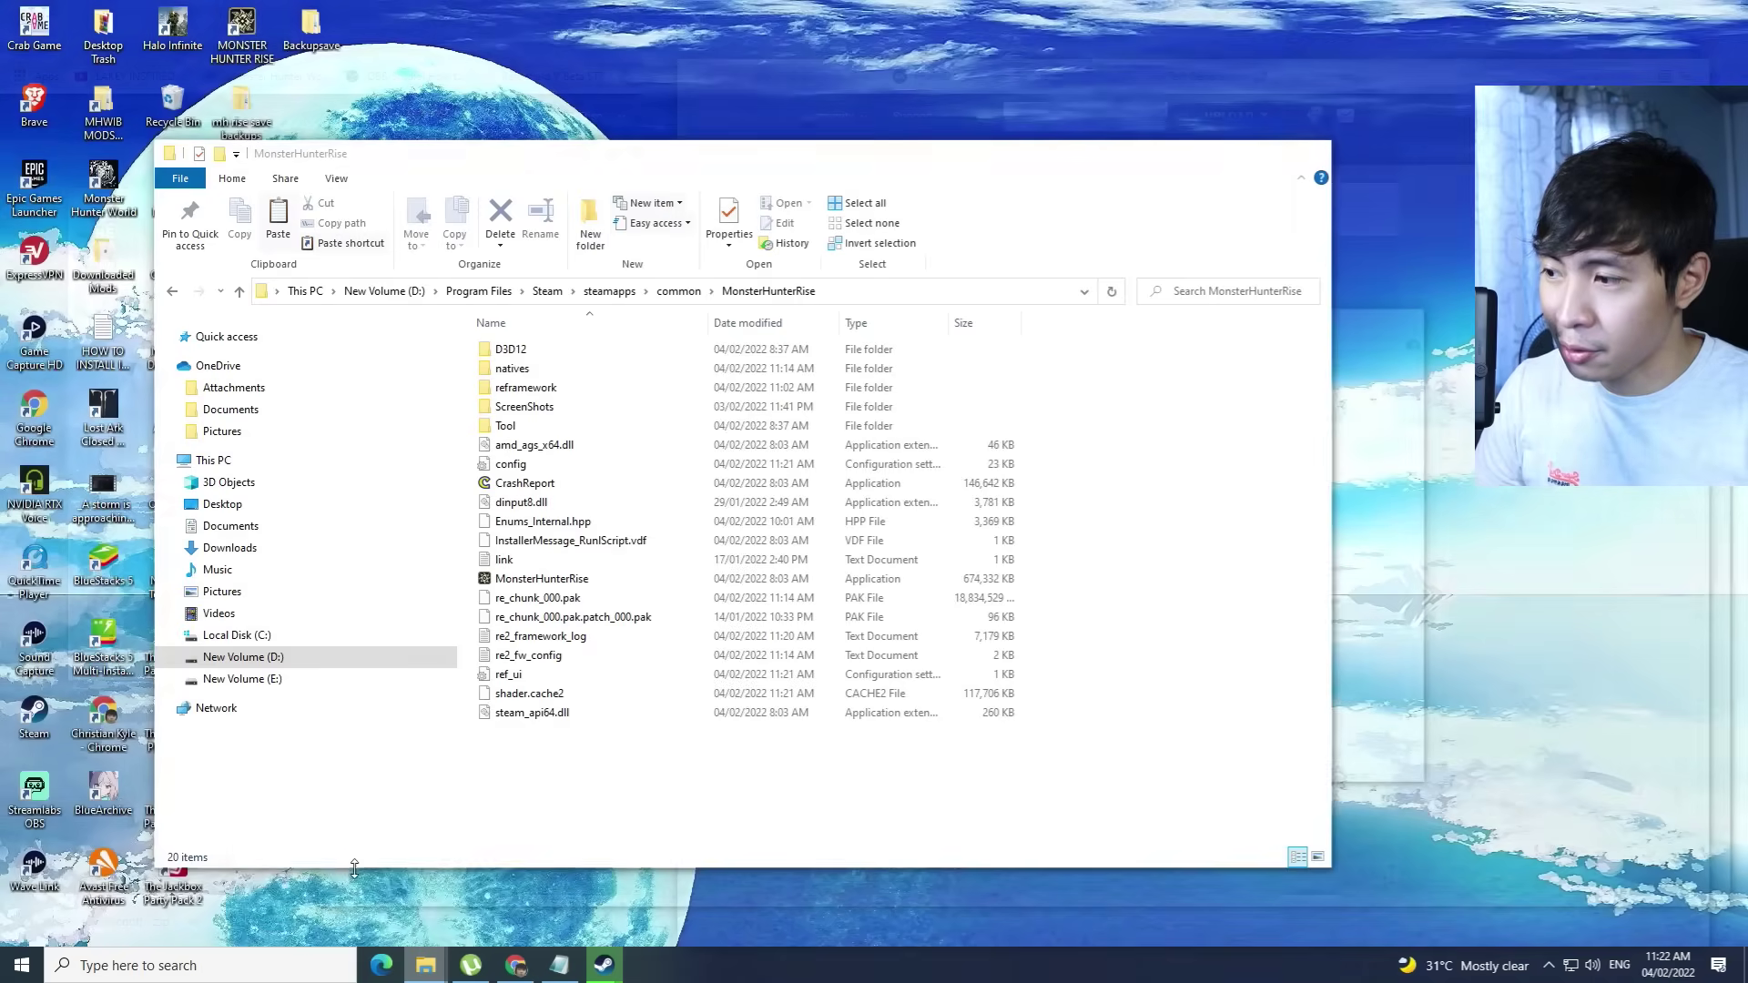
{"action": "left_click", "coordinate": [326, 891]}
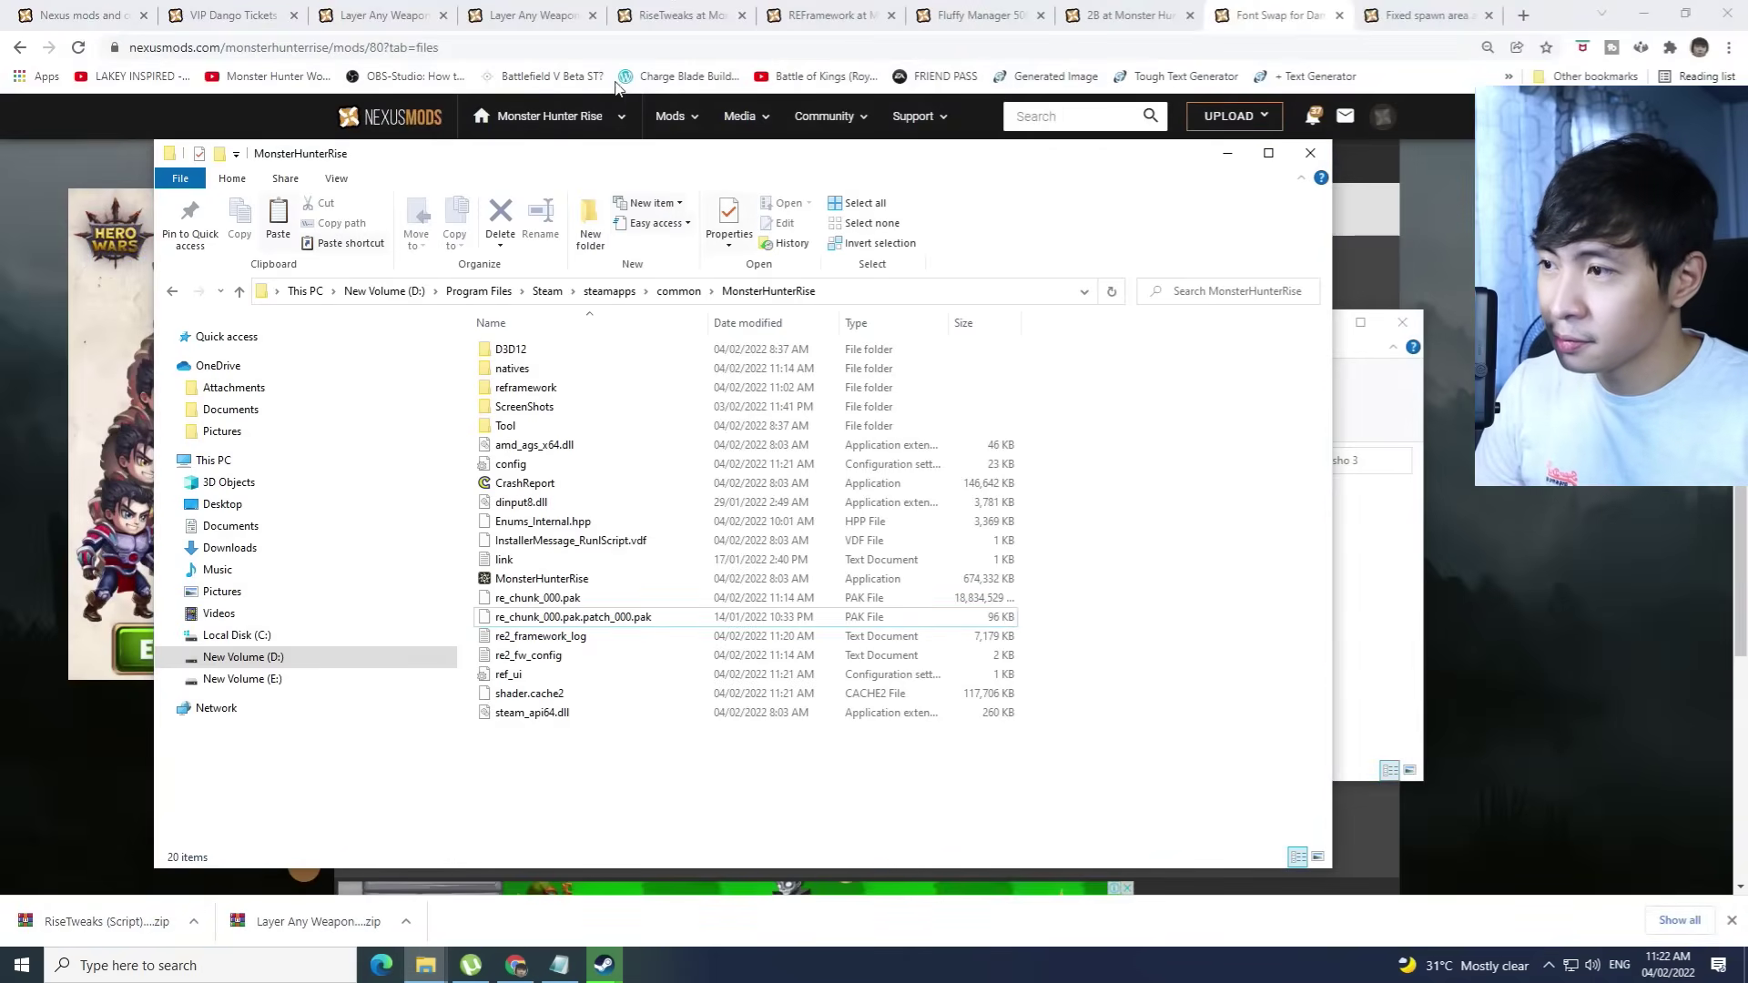
{"action": "left_click_drag", "start_coordinate": [662, 165], "coordinate": [765, 95]}
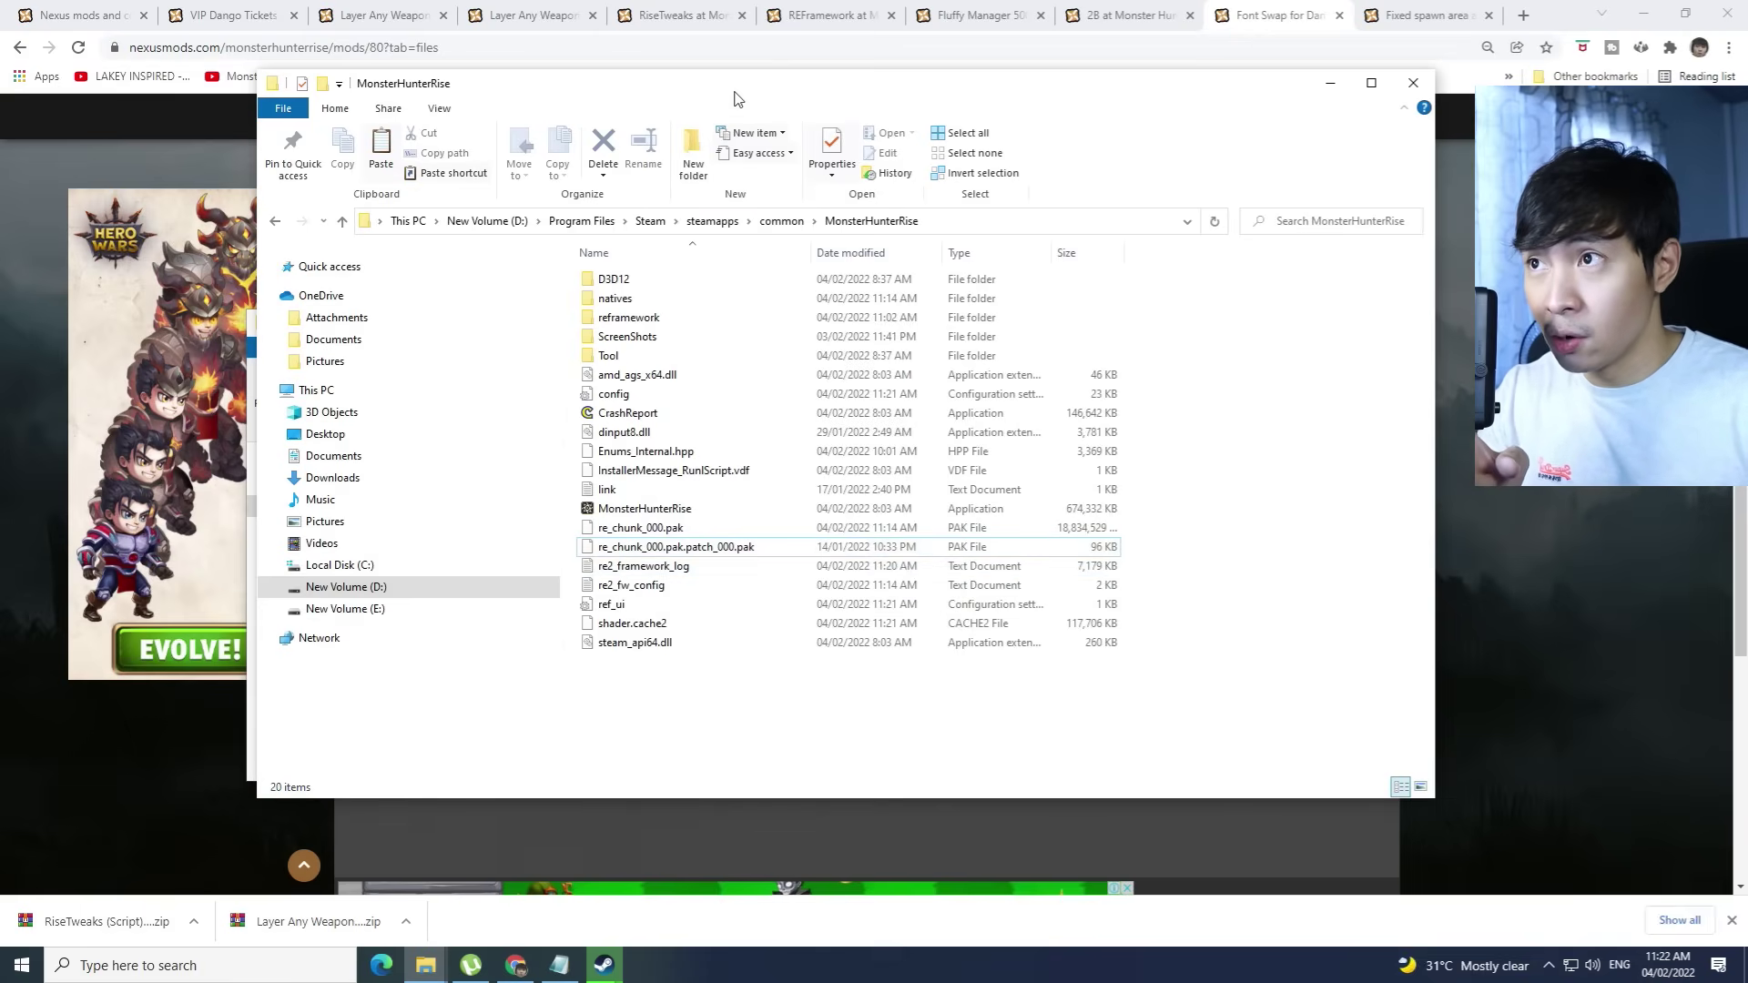
Rename the existing re_chunk_000.pak.patch_000.pak in the MonsterHunterRise game folder to re_chunk_000.pak.patch_001.pak
{"action": "left_click_drag", "start_coordinate": [733, 71], "coordinate": [1215, 148]}
{"action": "key", "text": "alt+Tab"}
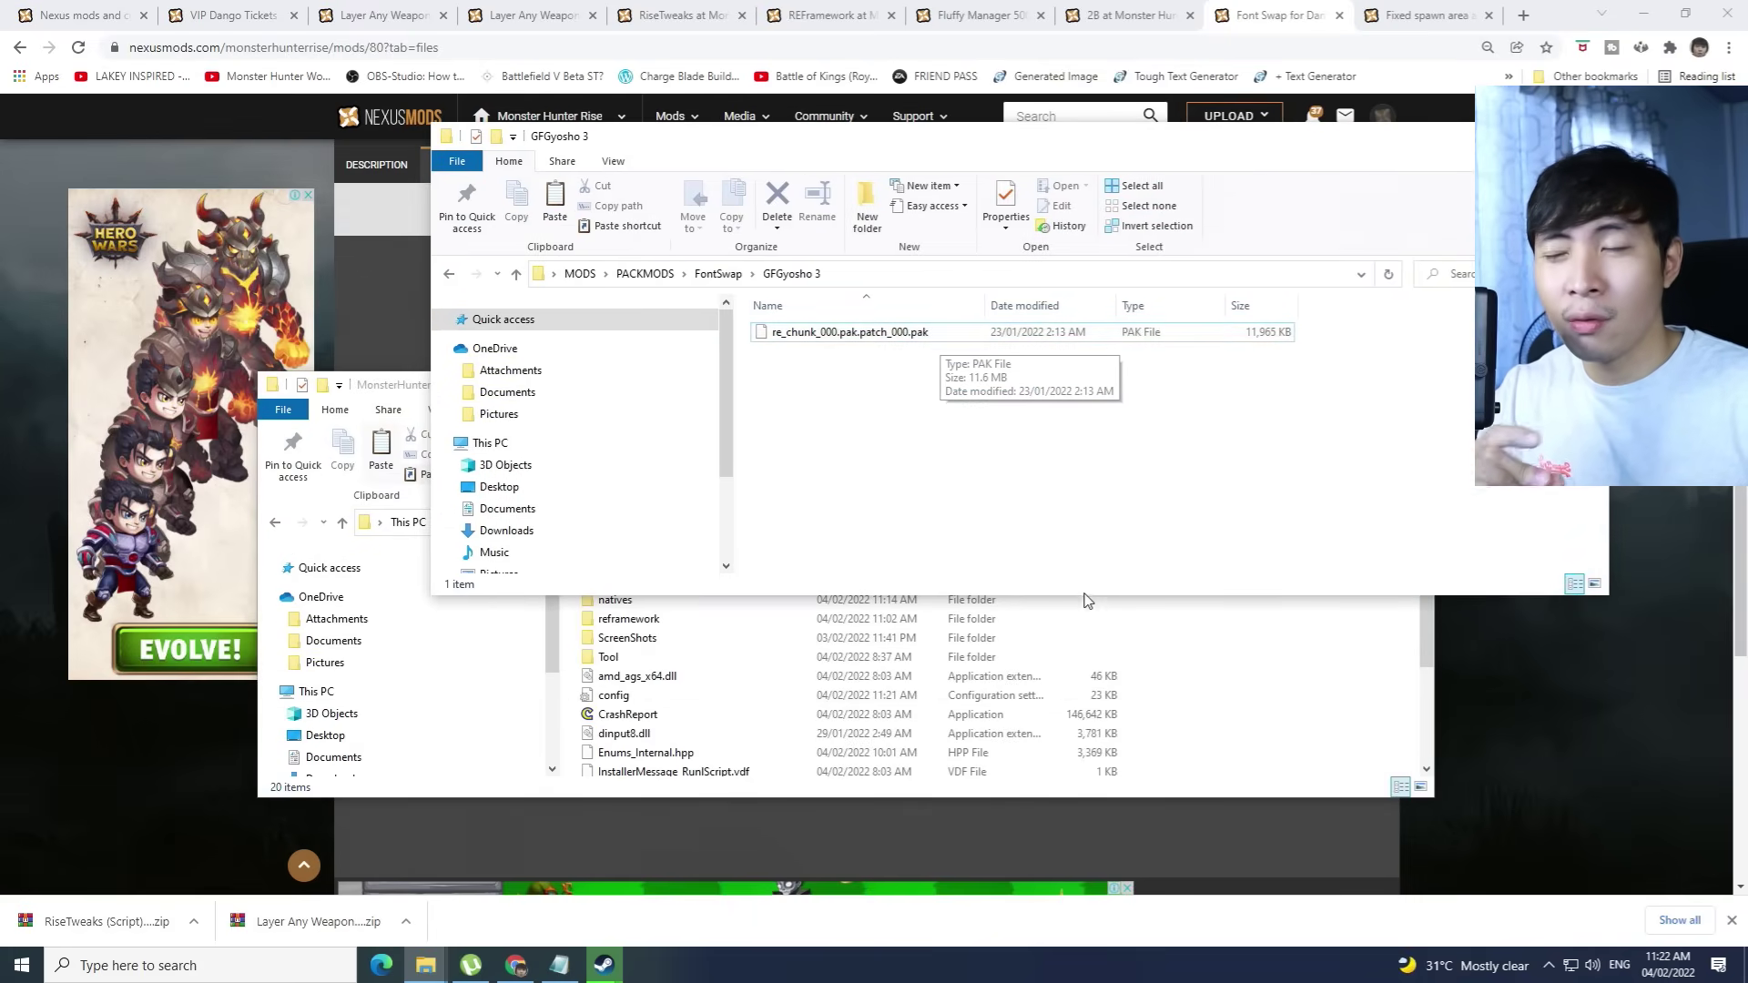
{"action": "left_click", "coordinate": [1147, 628]}
{"action": "left_click_drag", "start_coordinate": [927, 402], "coordinate": [884, 243]}
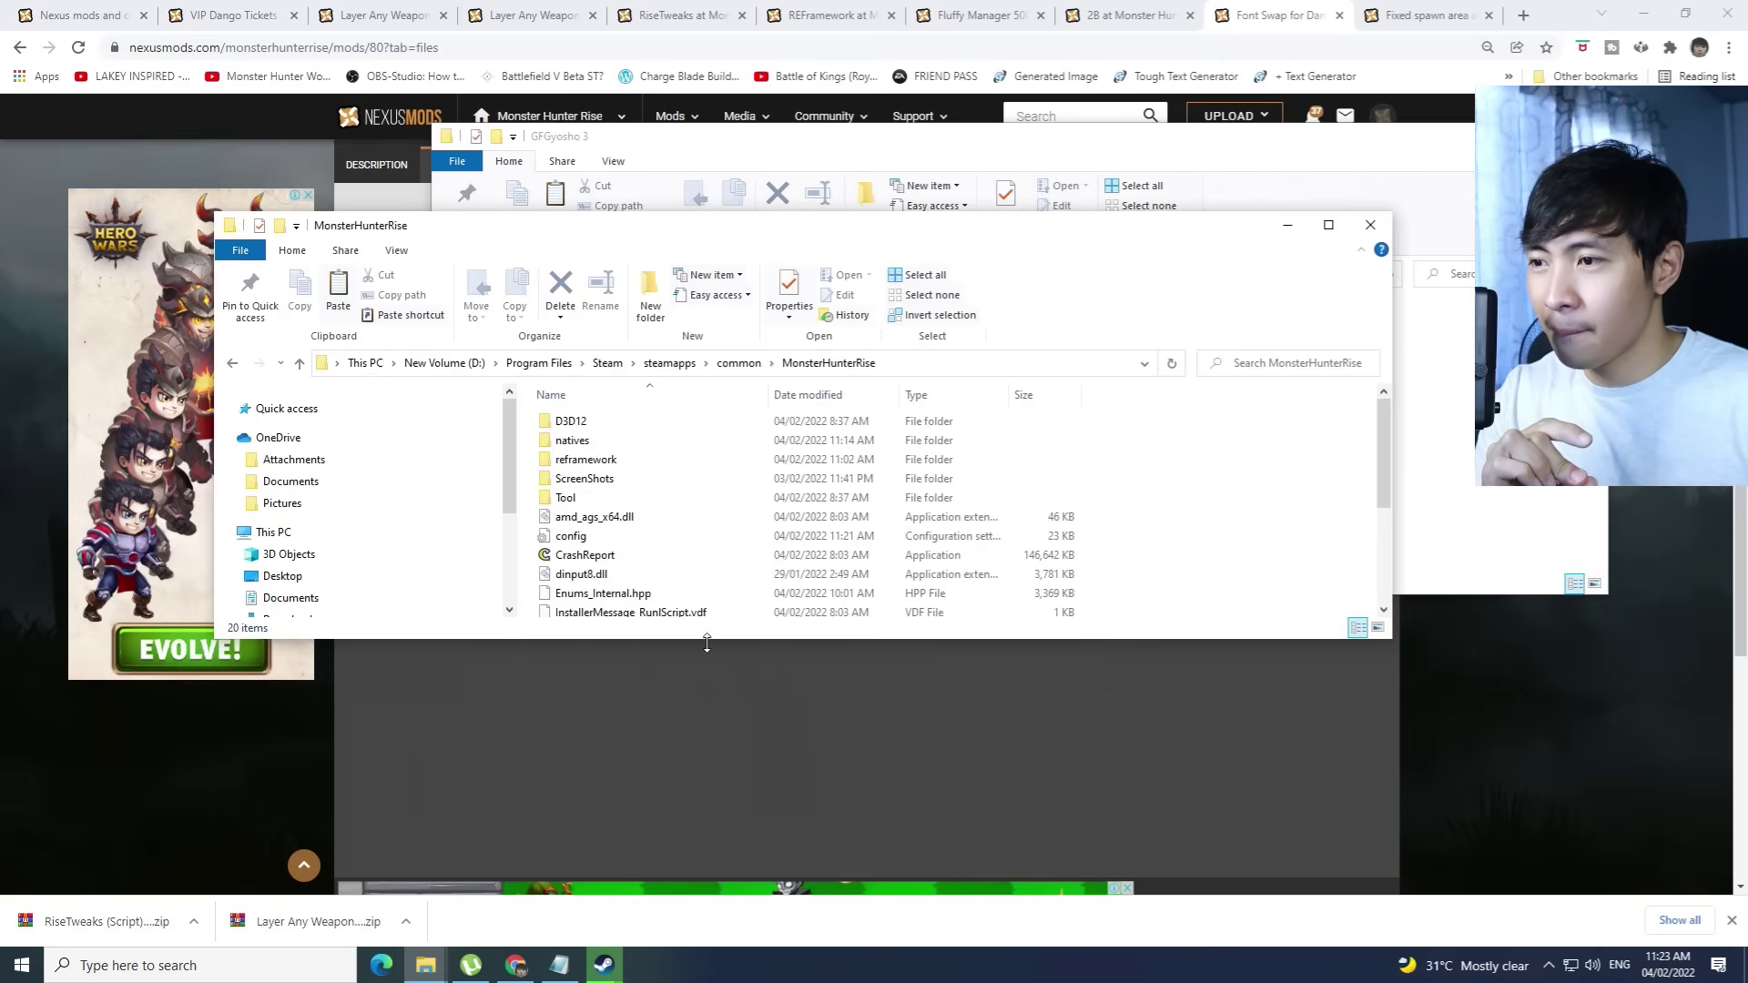
{"action": "left_click_drag", "start_coordinate": [687, 639], "coordinate": [687, 739]}
{"action": "scroll", "coordinate": [687, 598], "scroll_direction": "down", "scroll_amount": 2}
{"action": "right_click", "coordinate": [687, 612]}
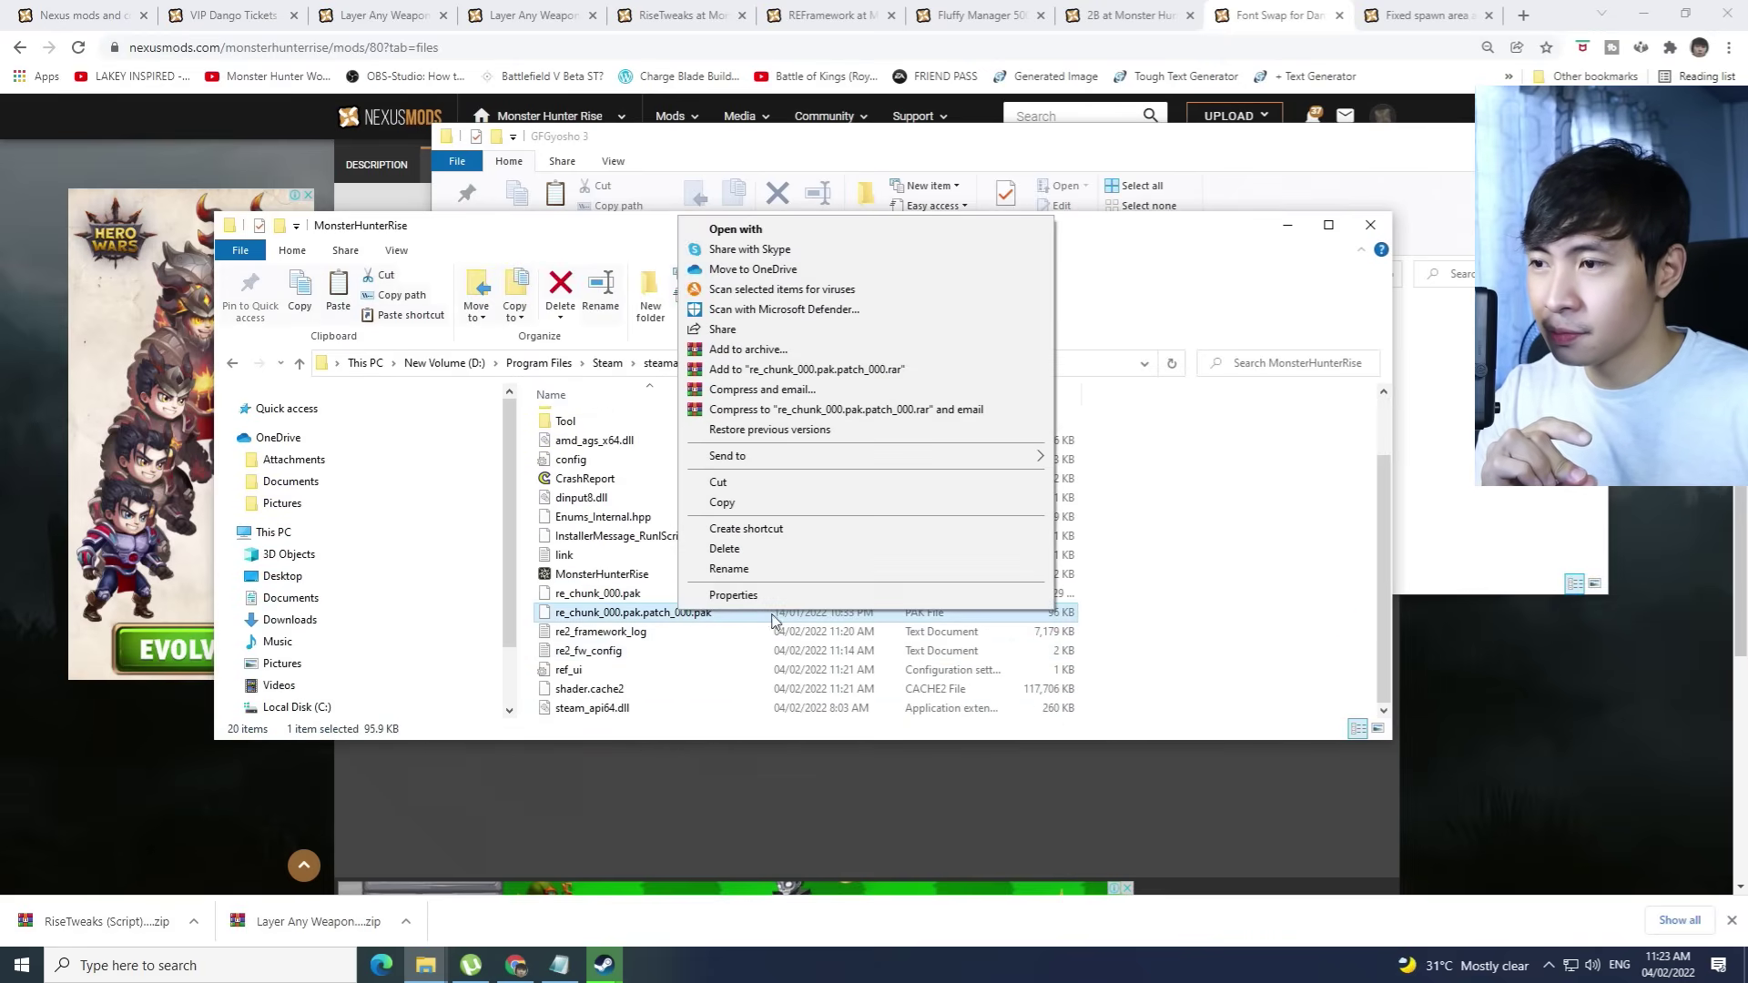
{"action": "left_click", "coordinate": [701, 588]}
{"action": "left_click", "coordinate": [692, 616]}
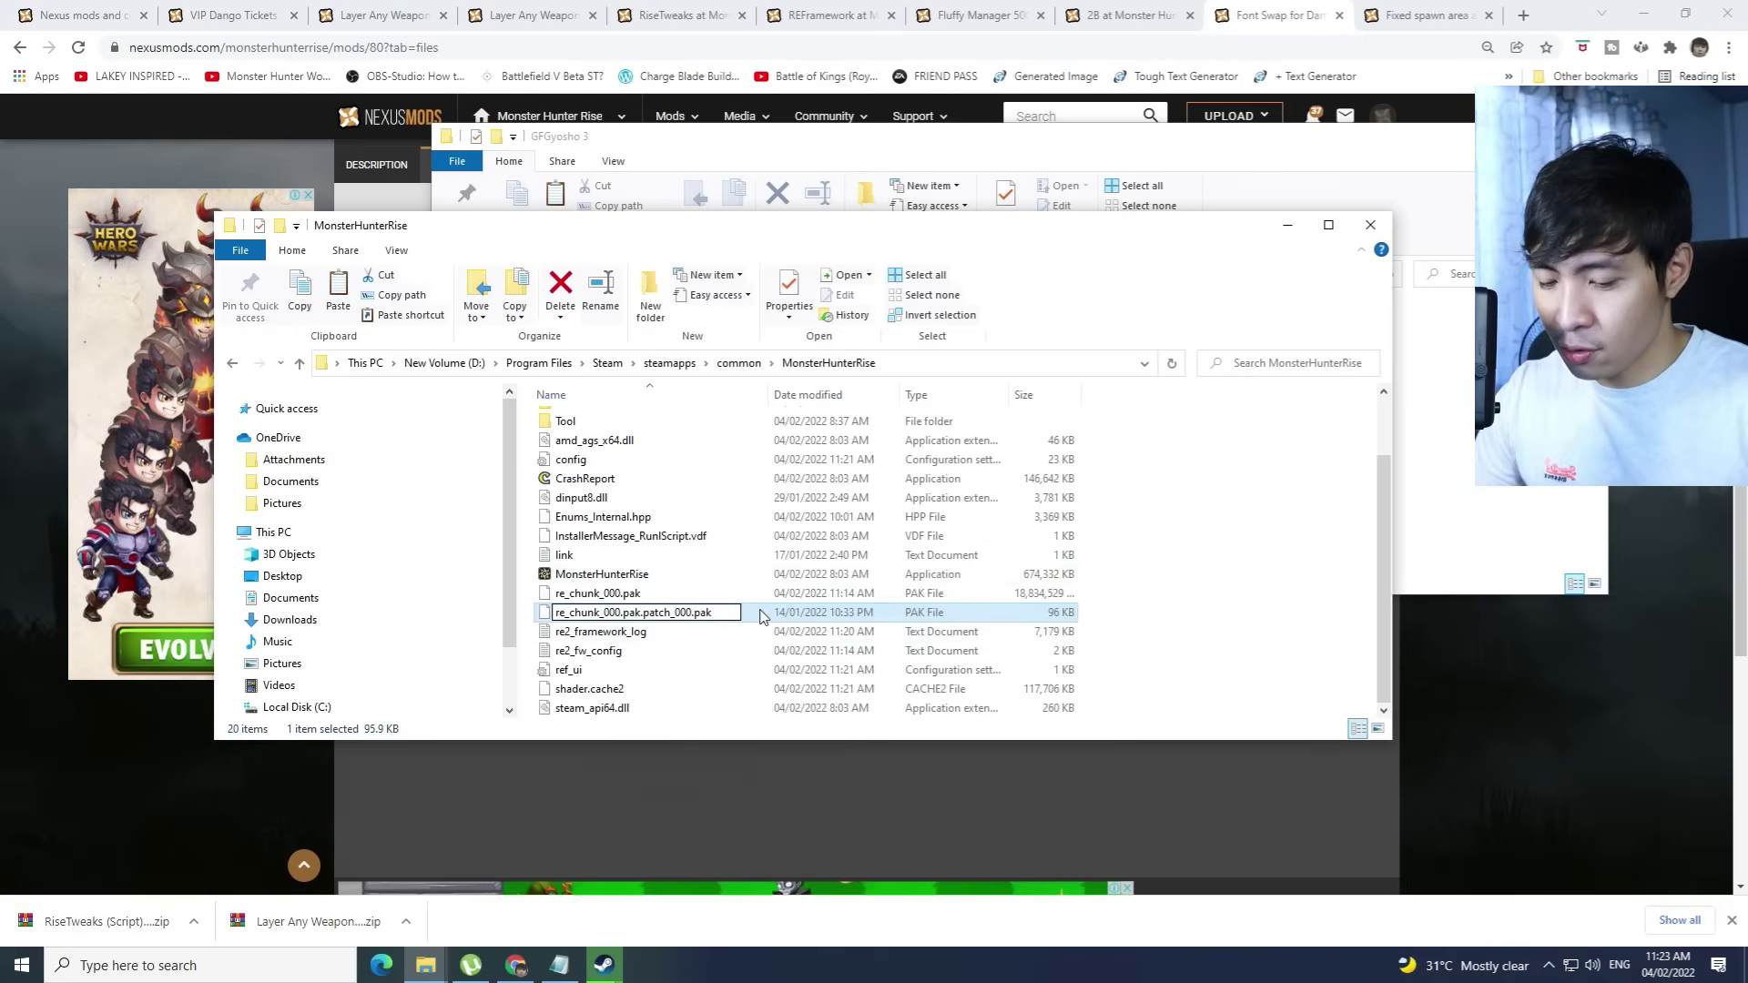
{"action": "type", "text": "1"}
{"action": "key", "text": "Return"}
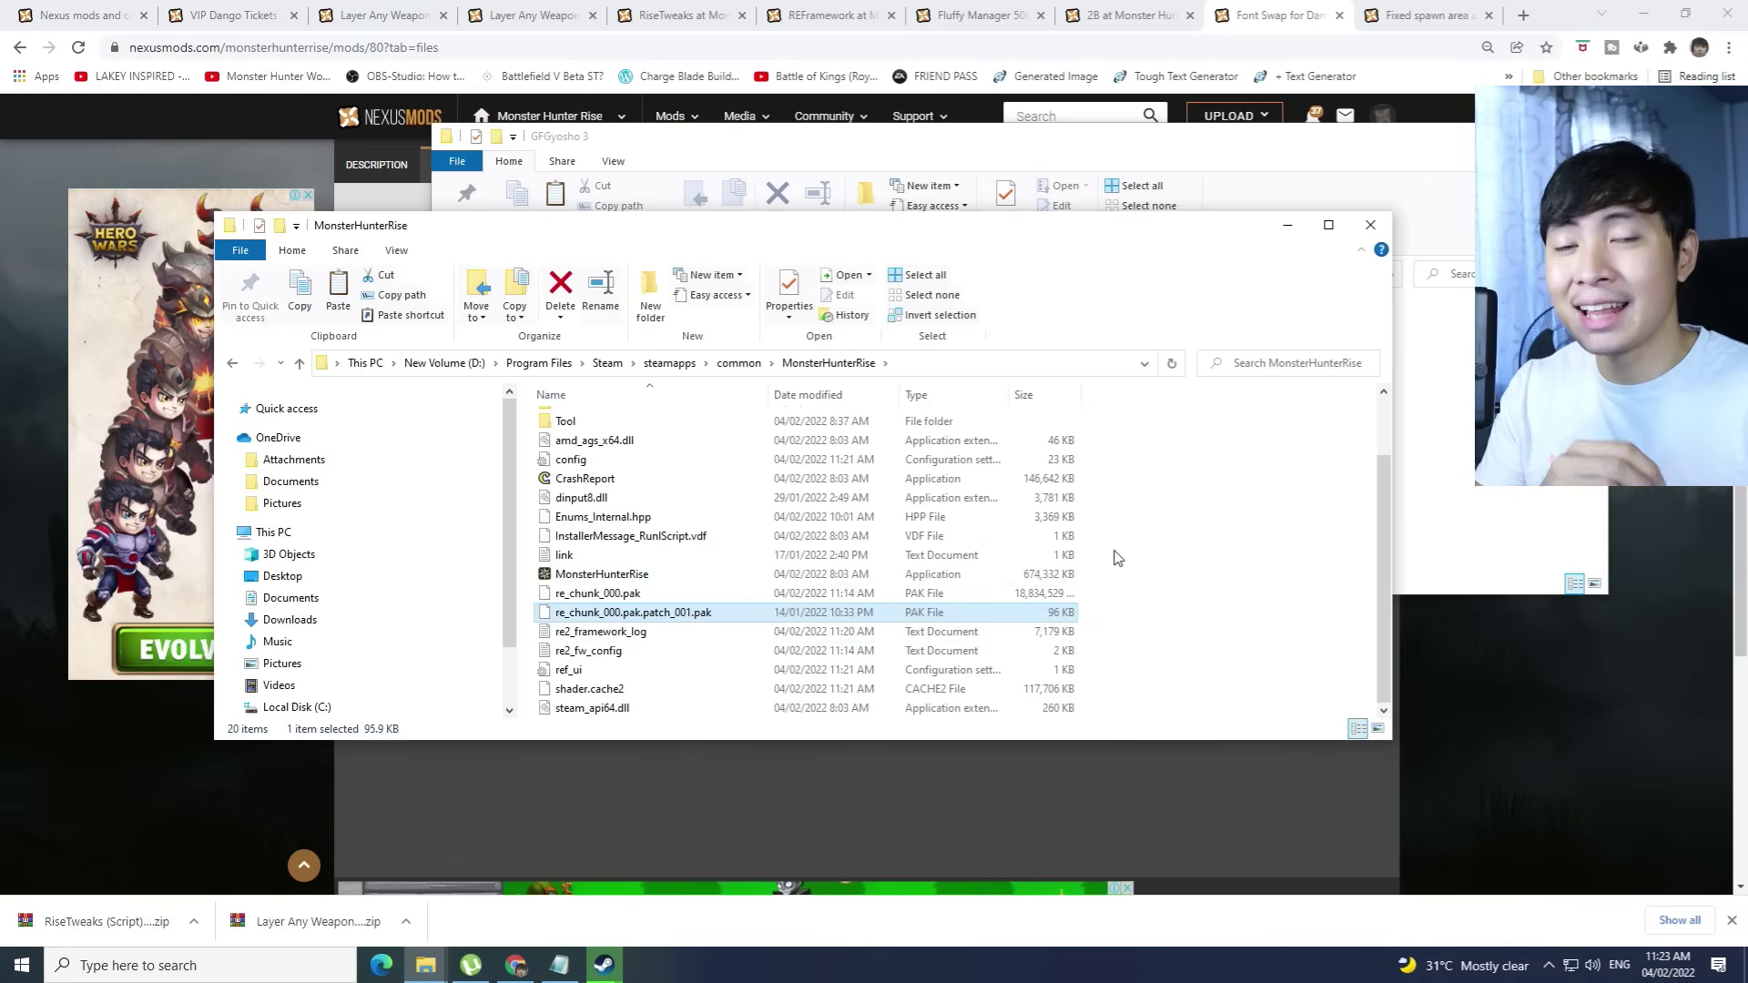
Paste the copied GFGyosho 3 font pak into the MonsterHunterRise folder and compare the patch_000 and patch_001 entries
{"action": "right_click", "coordinate": [1238, 641]}
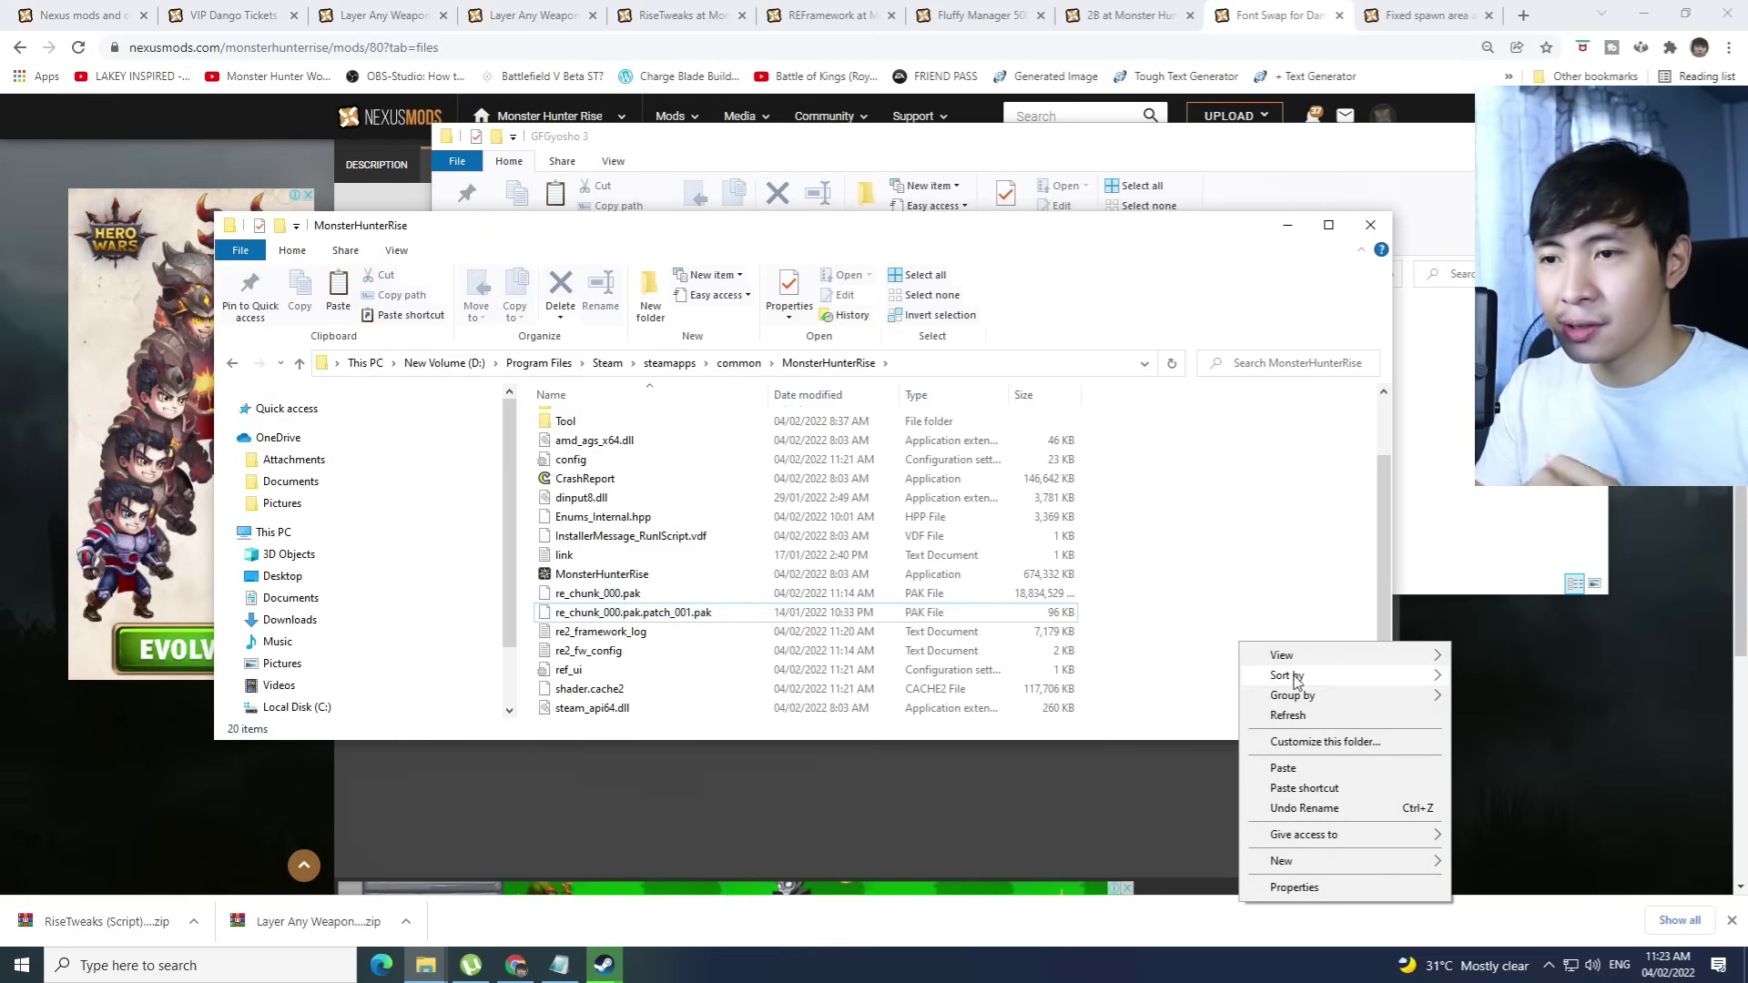
{"action": "left_click", "coordinate": [1279, 769]}
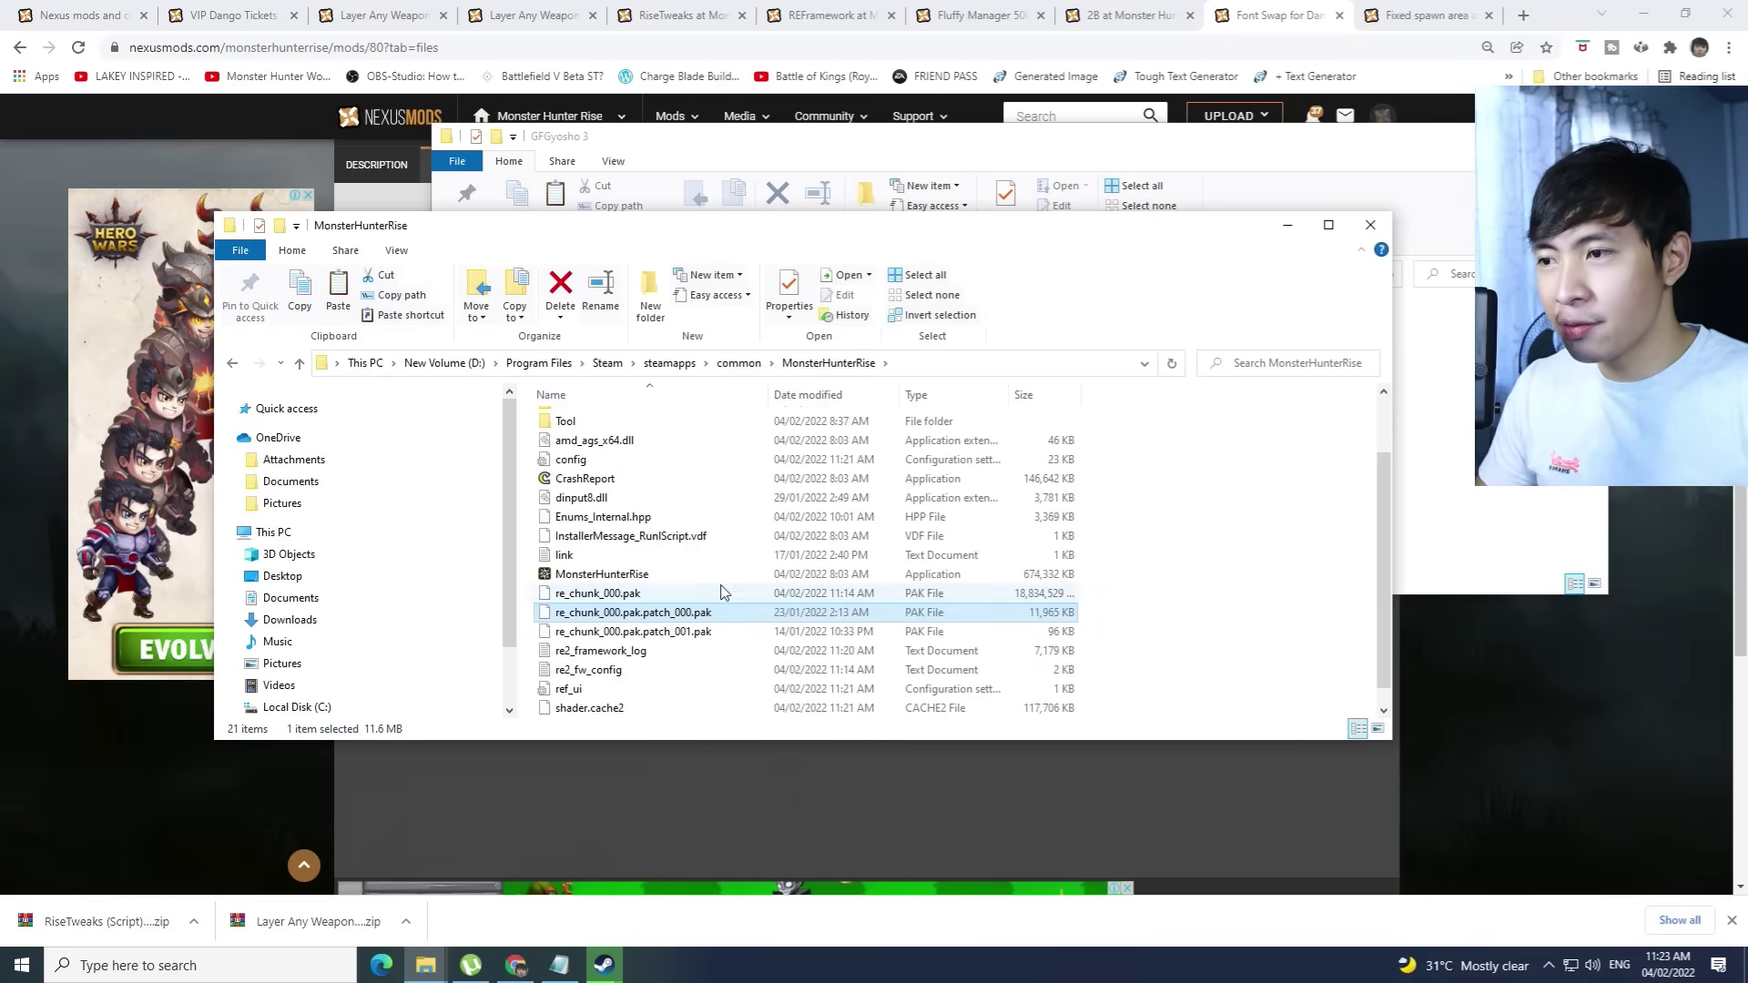
{"action": "left_click", "coordinate": [710, 633]}
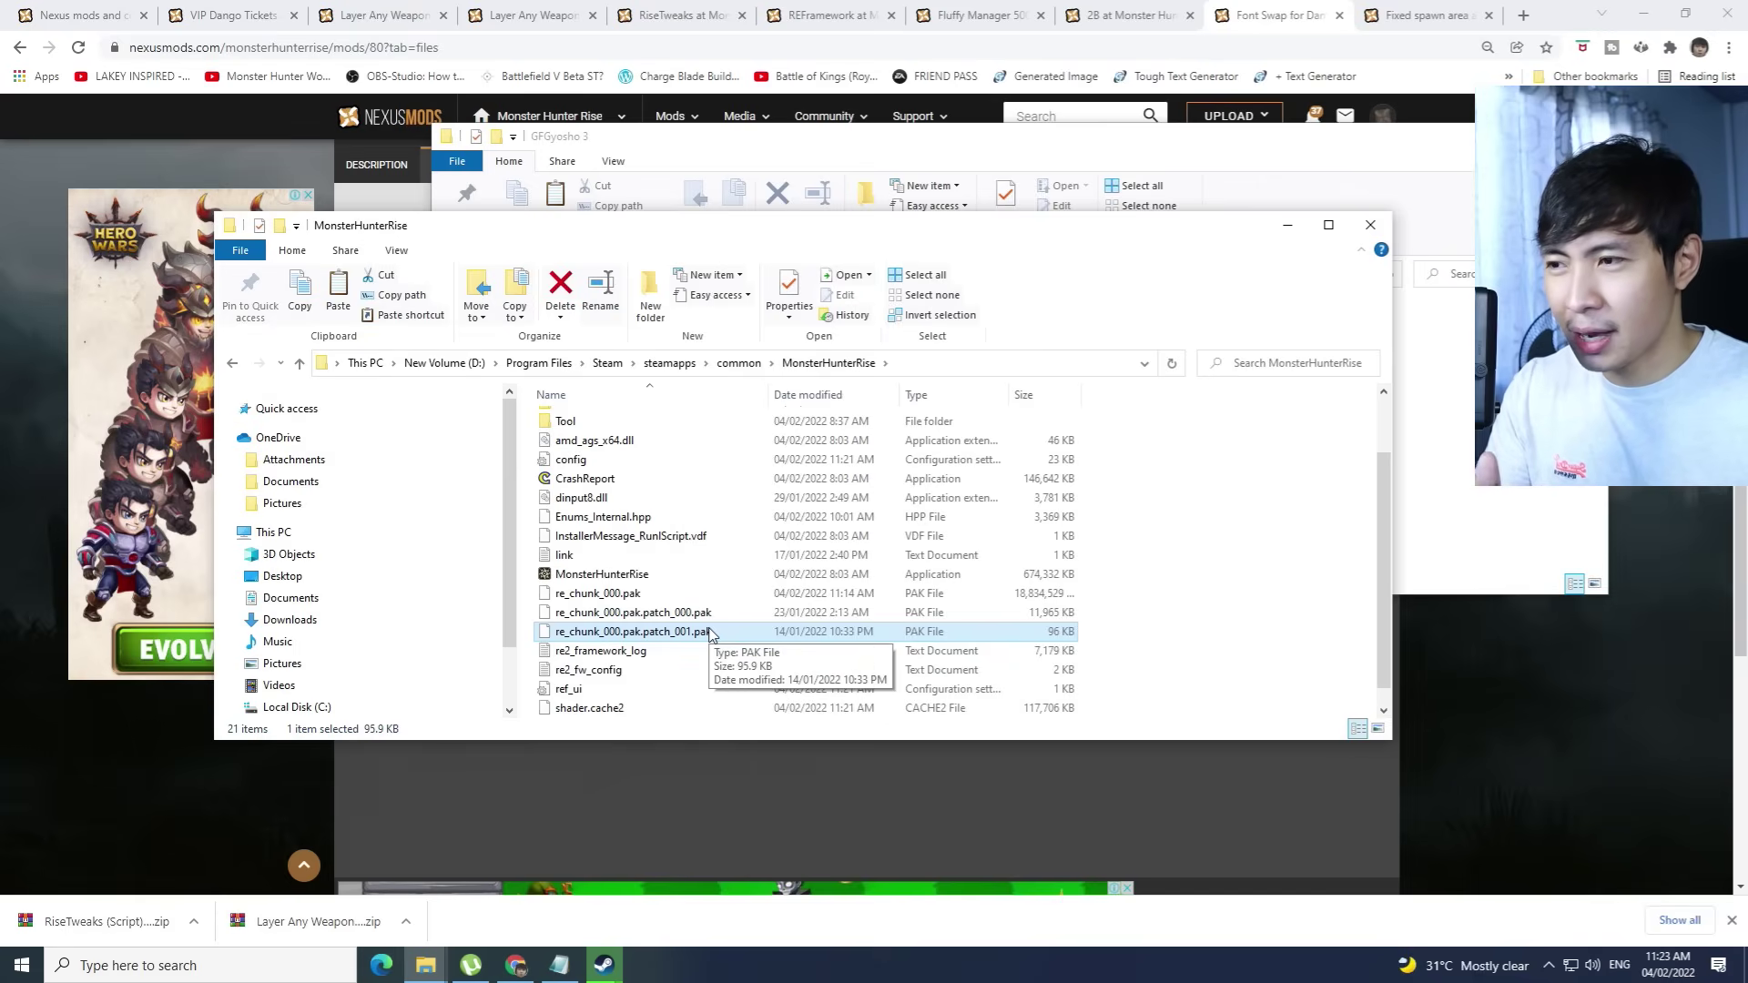
{"action": "key", "text": "Up"}
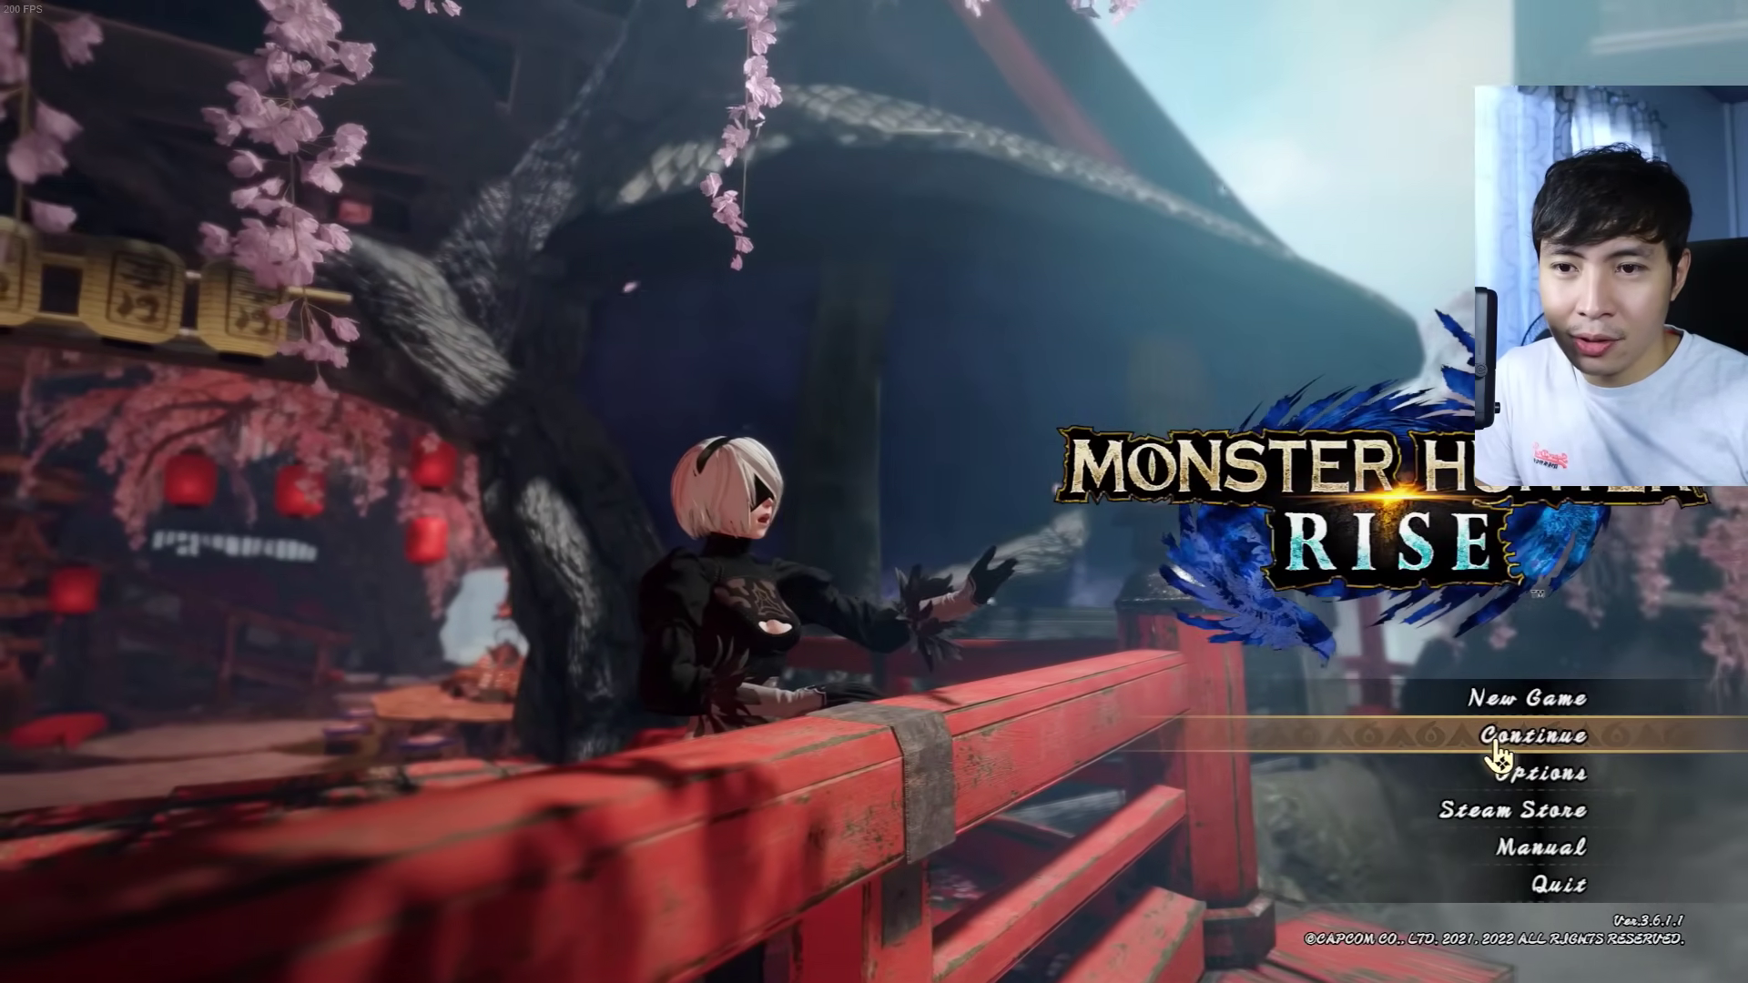
Switch to Monster Hunter Rise, continue from the title screen and load the HR 433 character
{"action": "left_click", "coordinate": [1512, 733]}
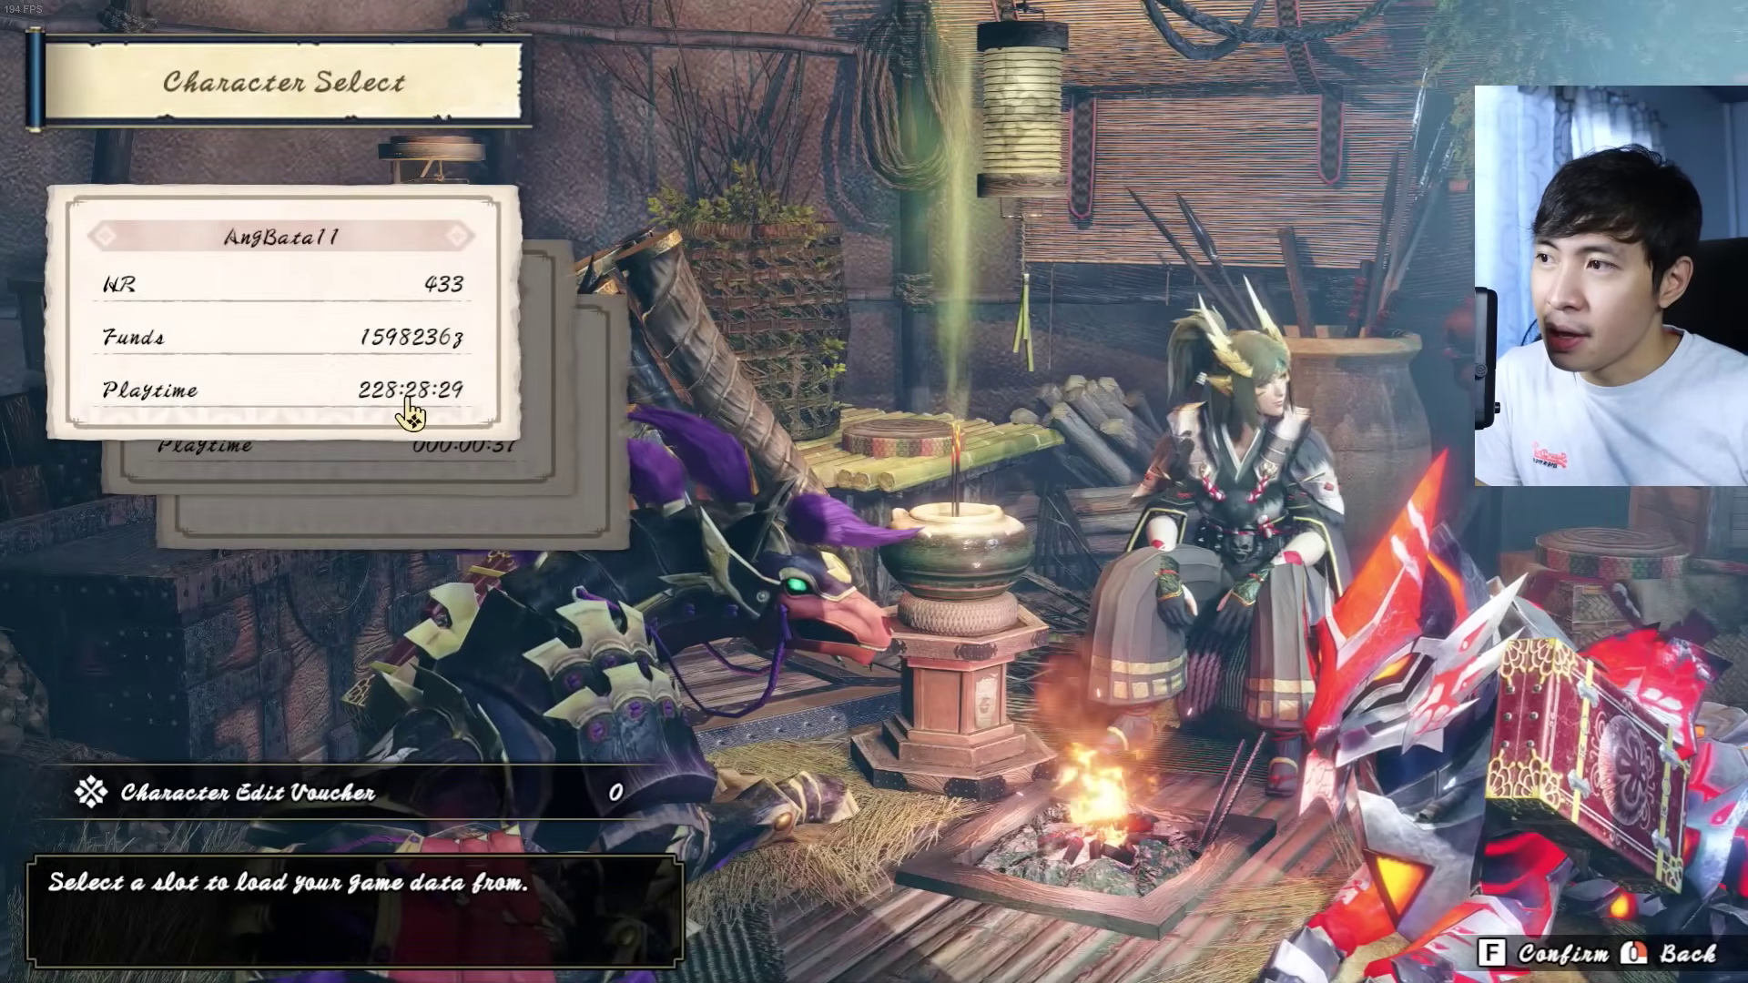
{"action": "left_click", "coordinate": [495, 486]}
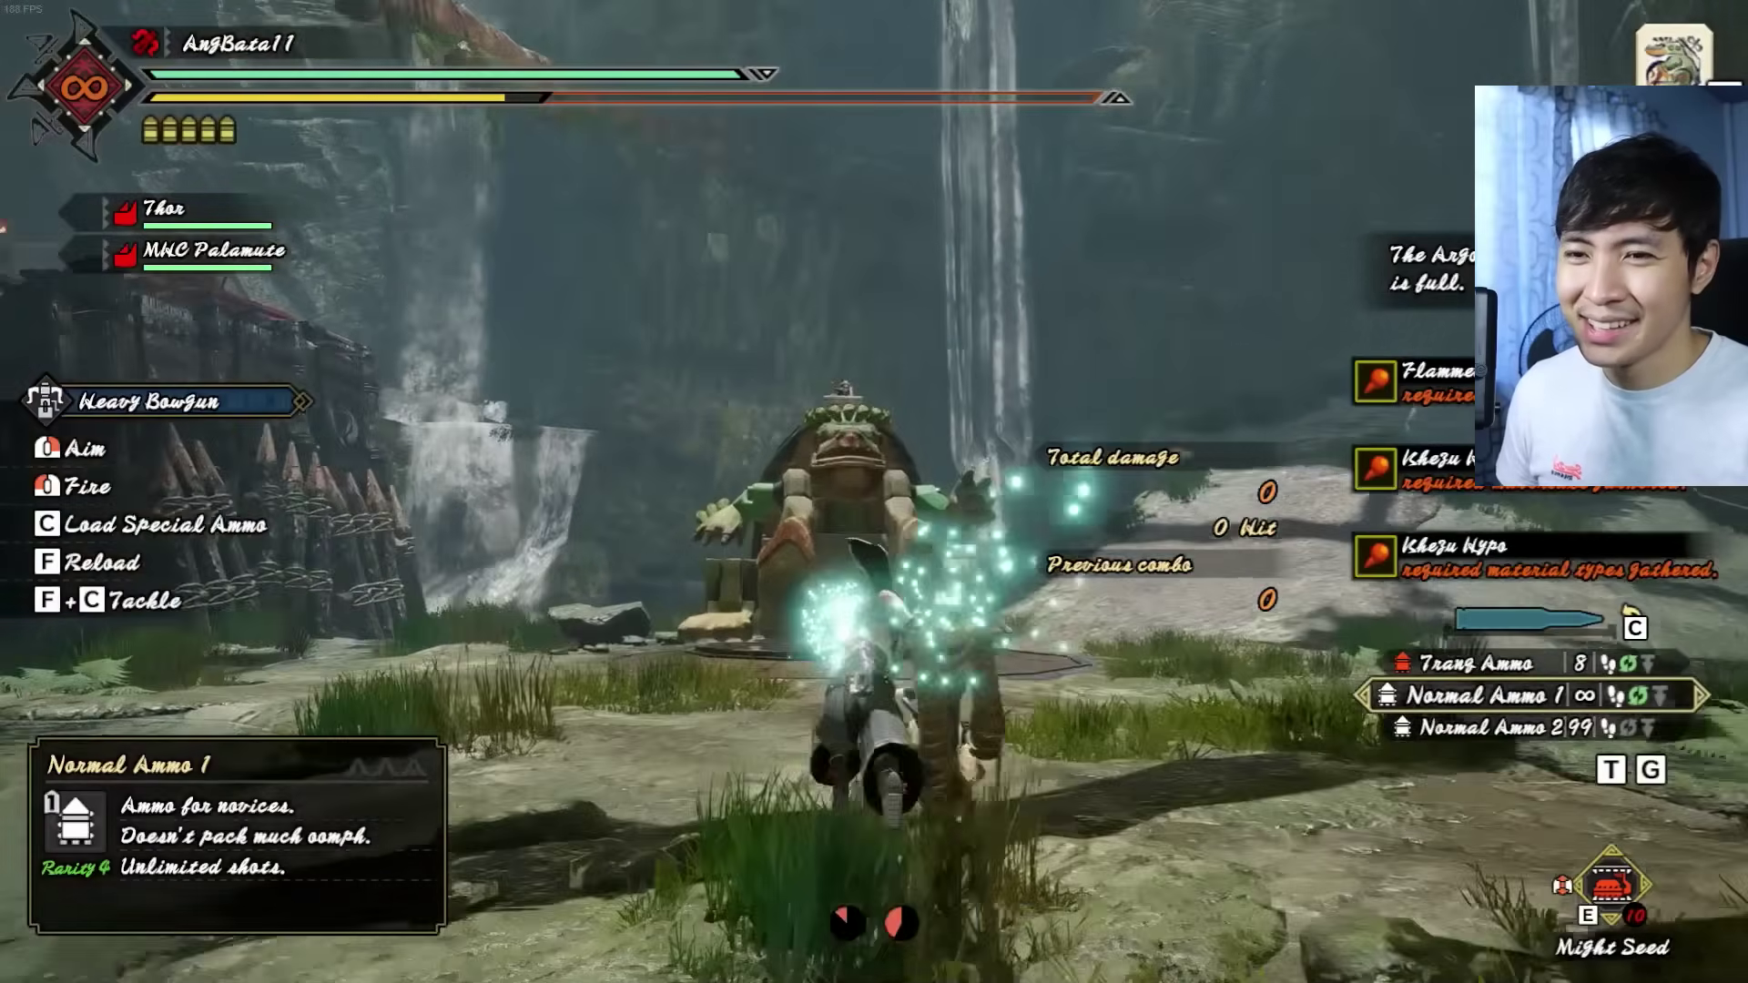
Select Normal Ammo 3 for the heavy bowgun and repeatedly shoot the toad training target, reloading when needed, to test the swapped font
{"action": "key", "text": "g"}
{"action": "key", "text": "g"}
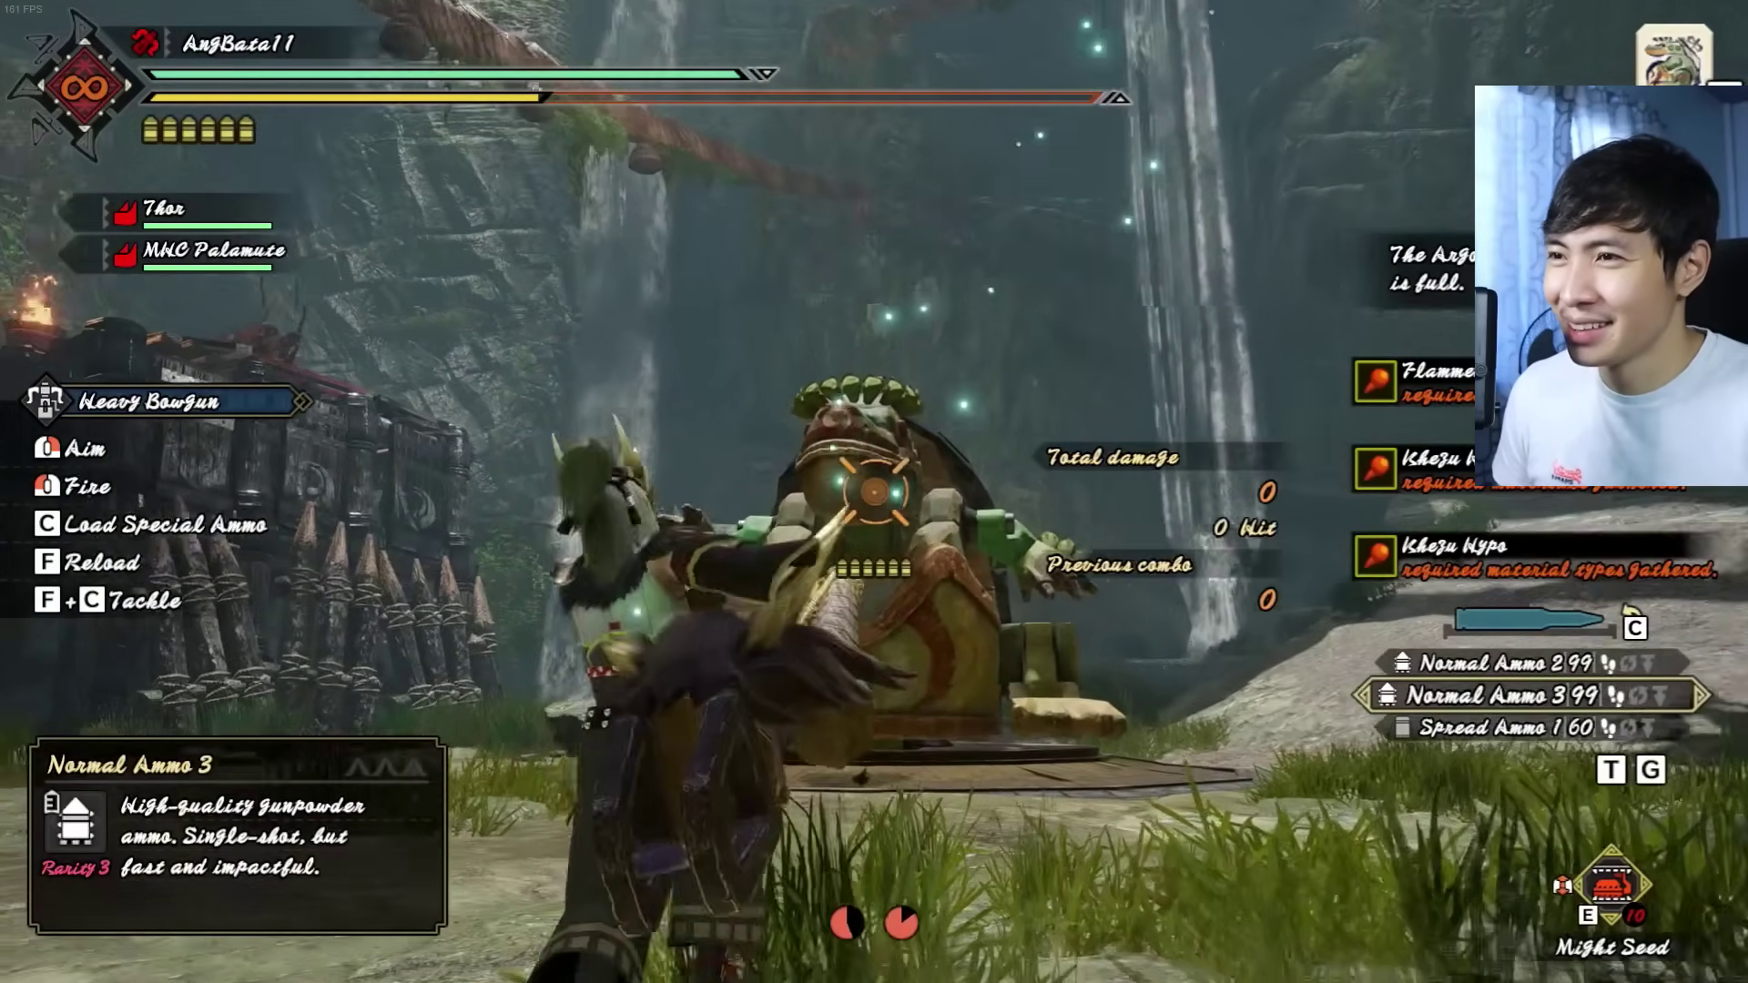
{"action": "left_click", "coordinate": [874, 491]}
{"action": "left_click", "coordinate": [874, 492]}
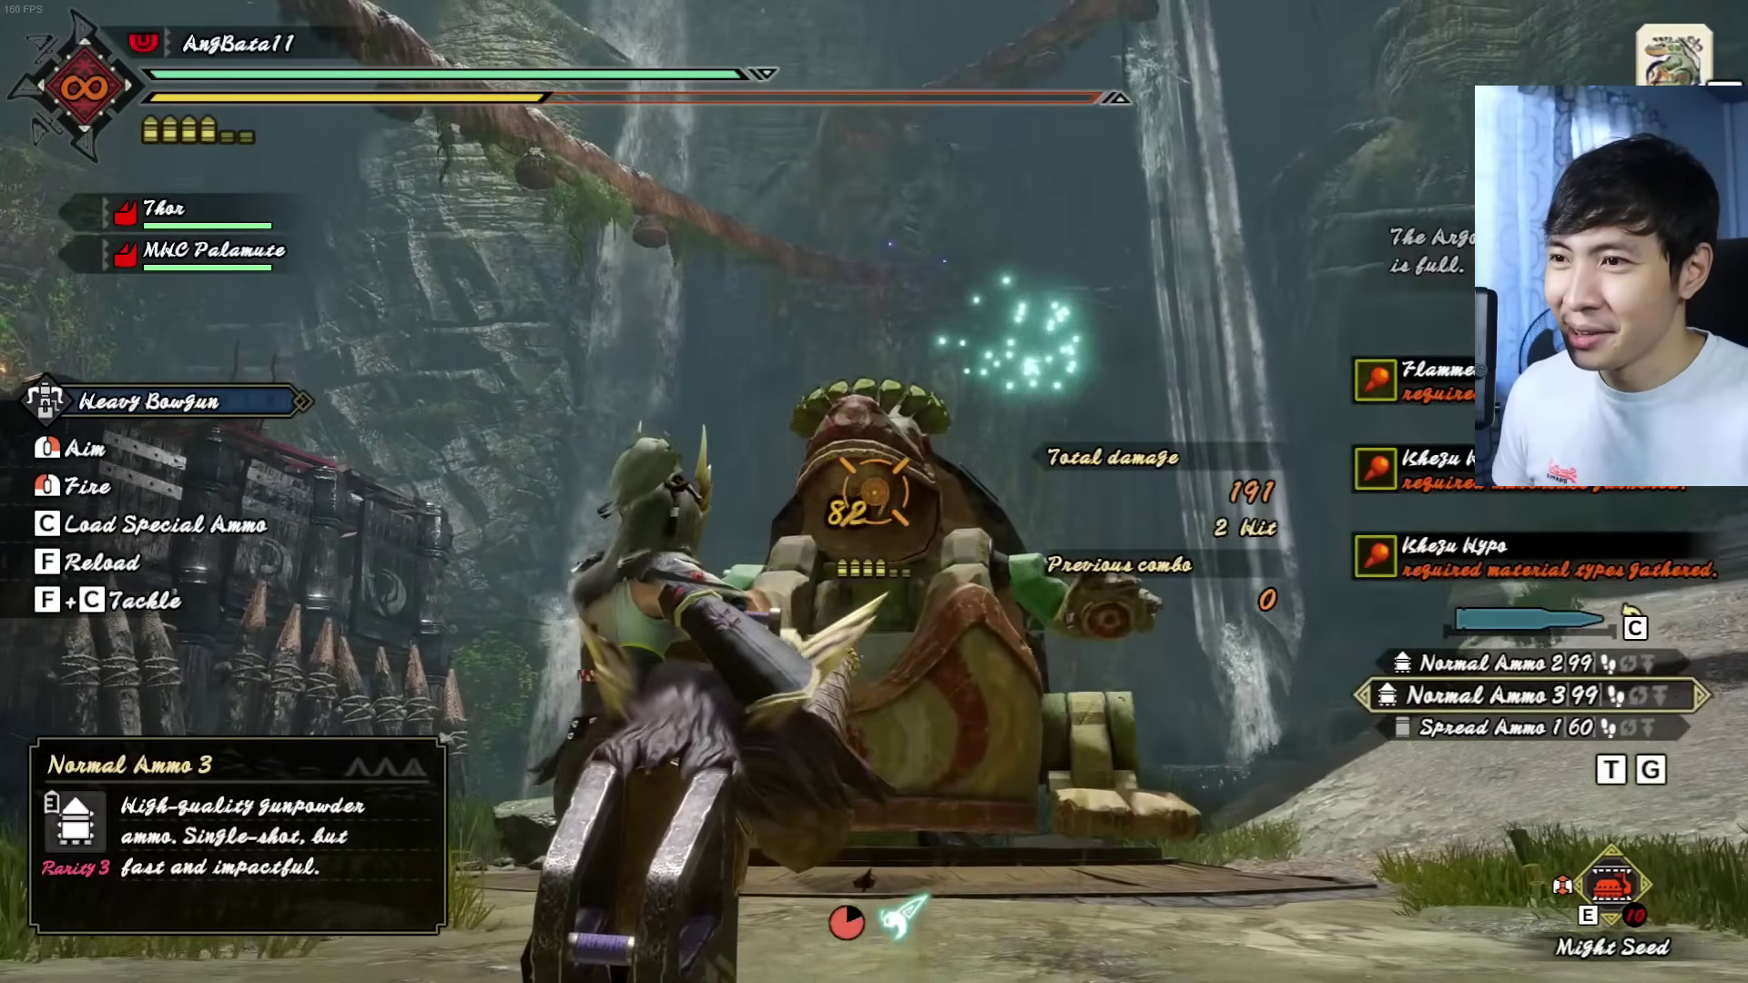
{"action": "left_click", "coordinate": [874, 492]}
{"action": "left_click", "coordinate": [874, 492]}
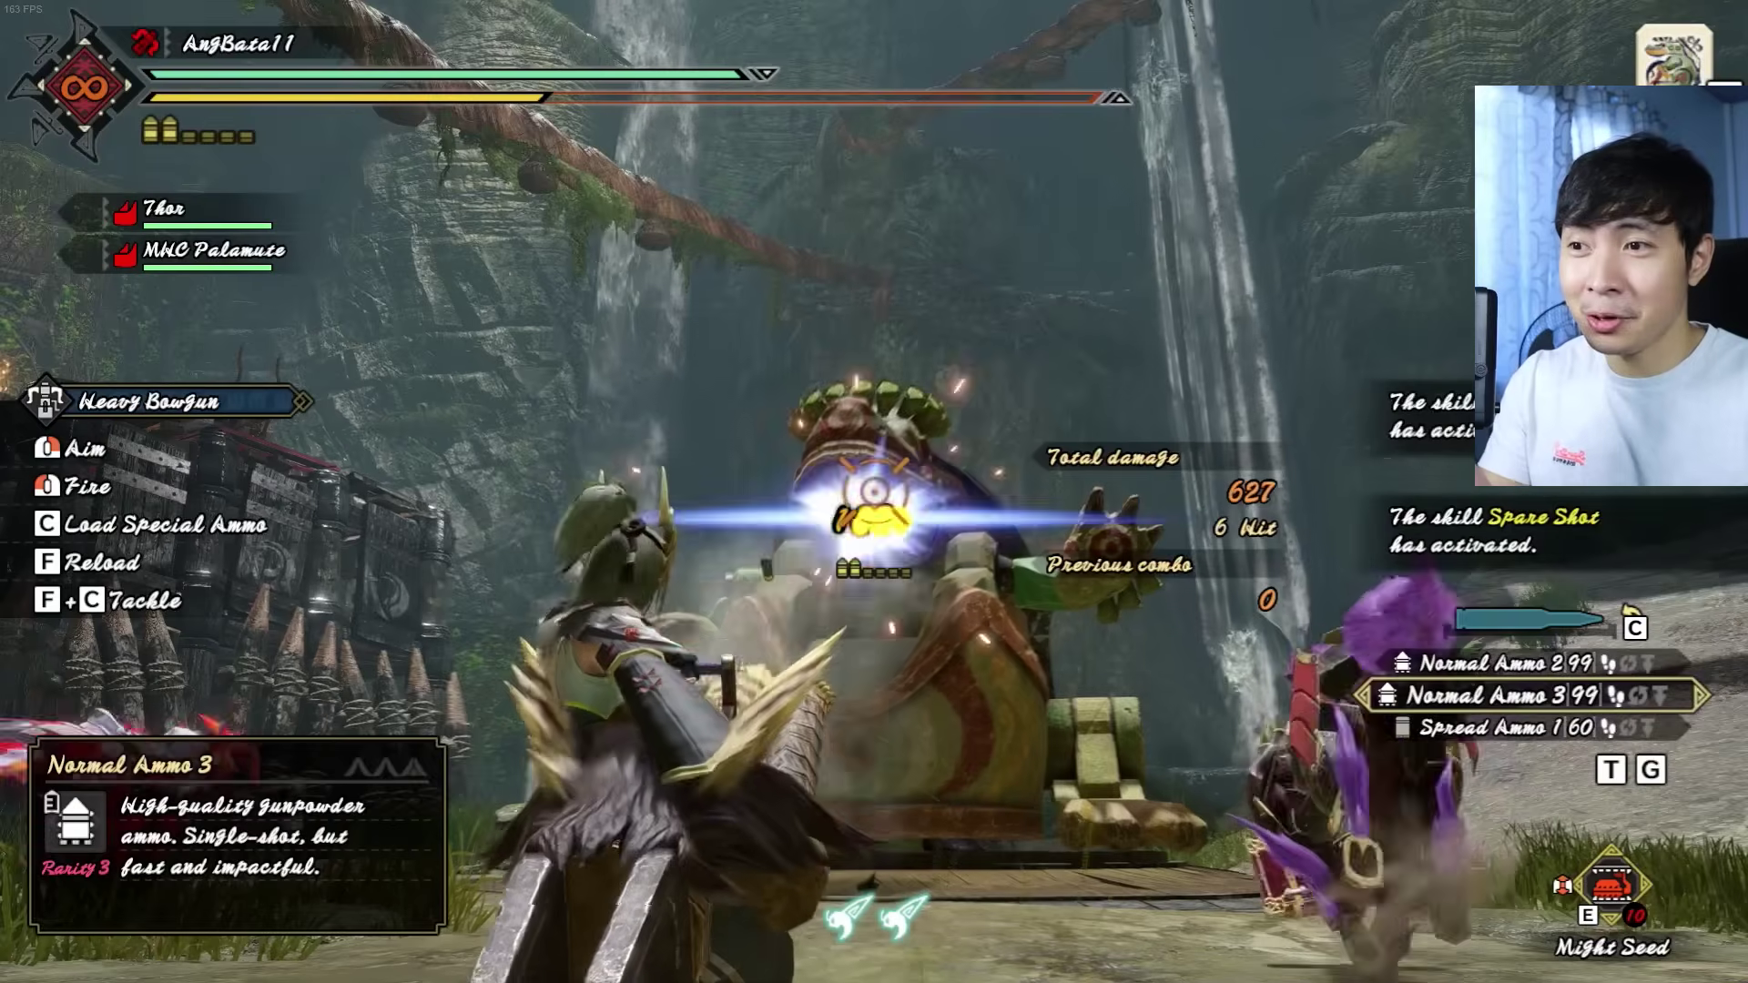
{"action": "left_click", "coordinate": [874, 491]}
{"action": "left_click", "coordinate": [874, 492]}
{"action": "left_click", "coordinate": [874, 492]}
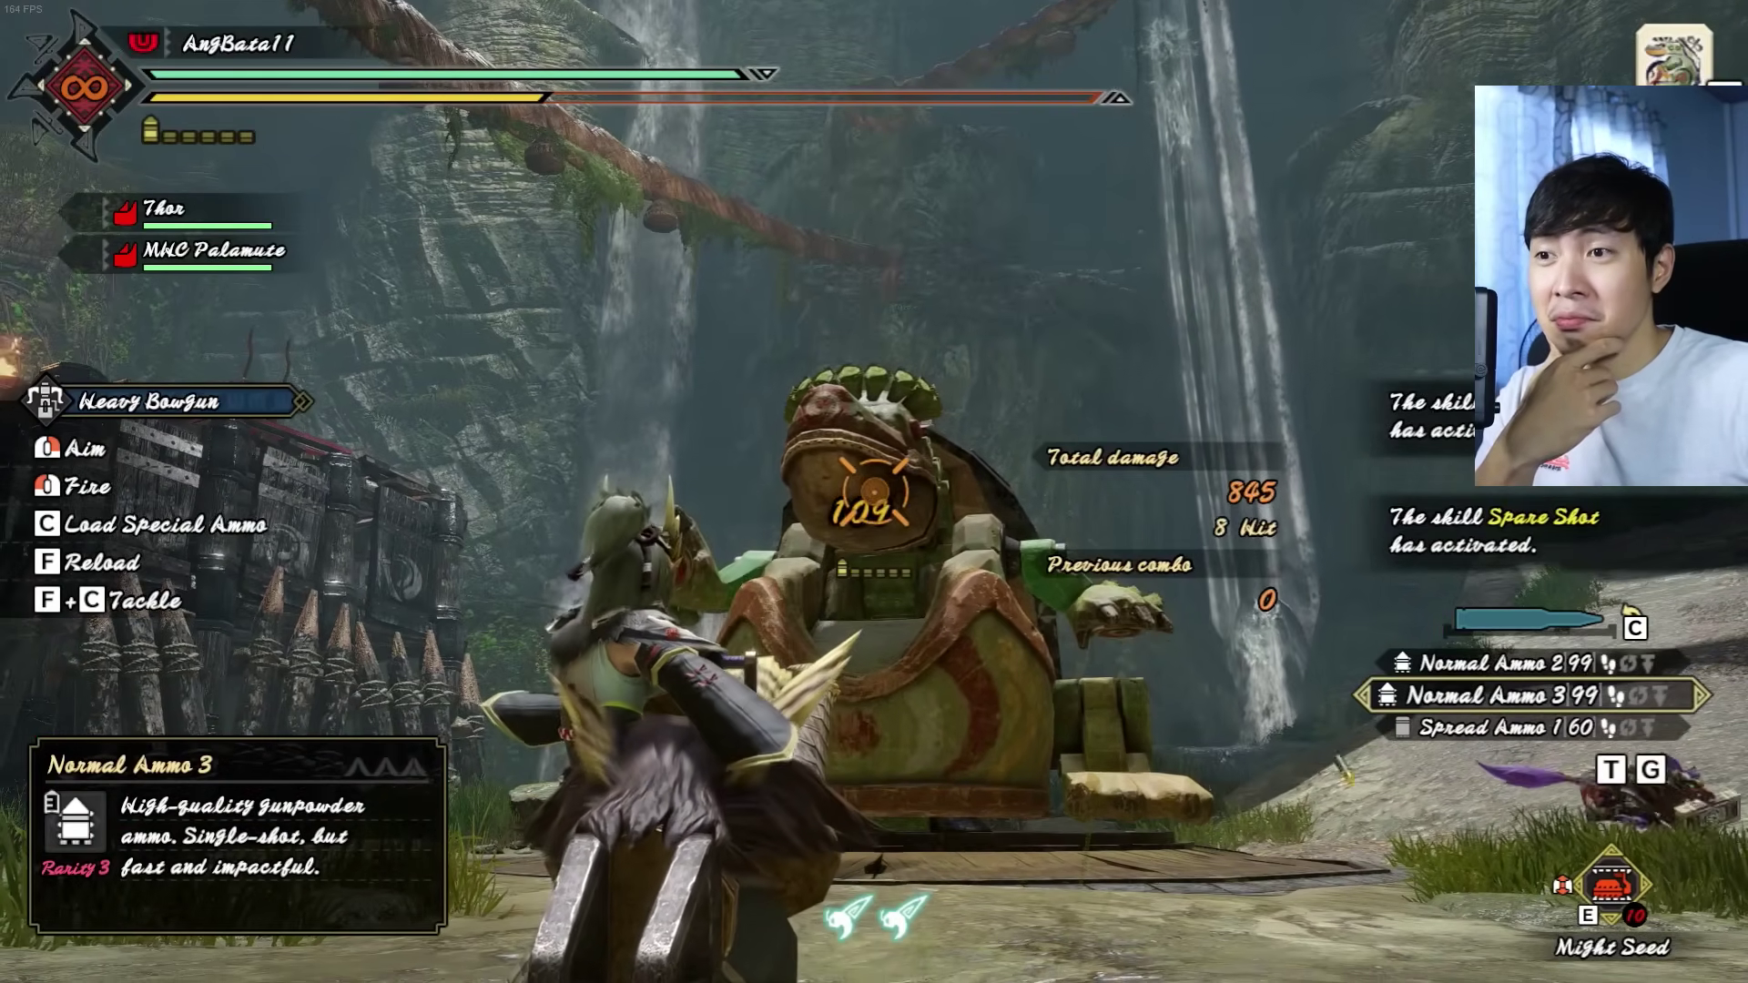
{"action": "left_click", "coordinate": [873, 492]}
{"action": "key", "text": "f"}
{"action": "left_click", "coordinate": [874, 492]}
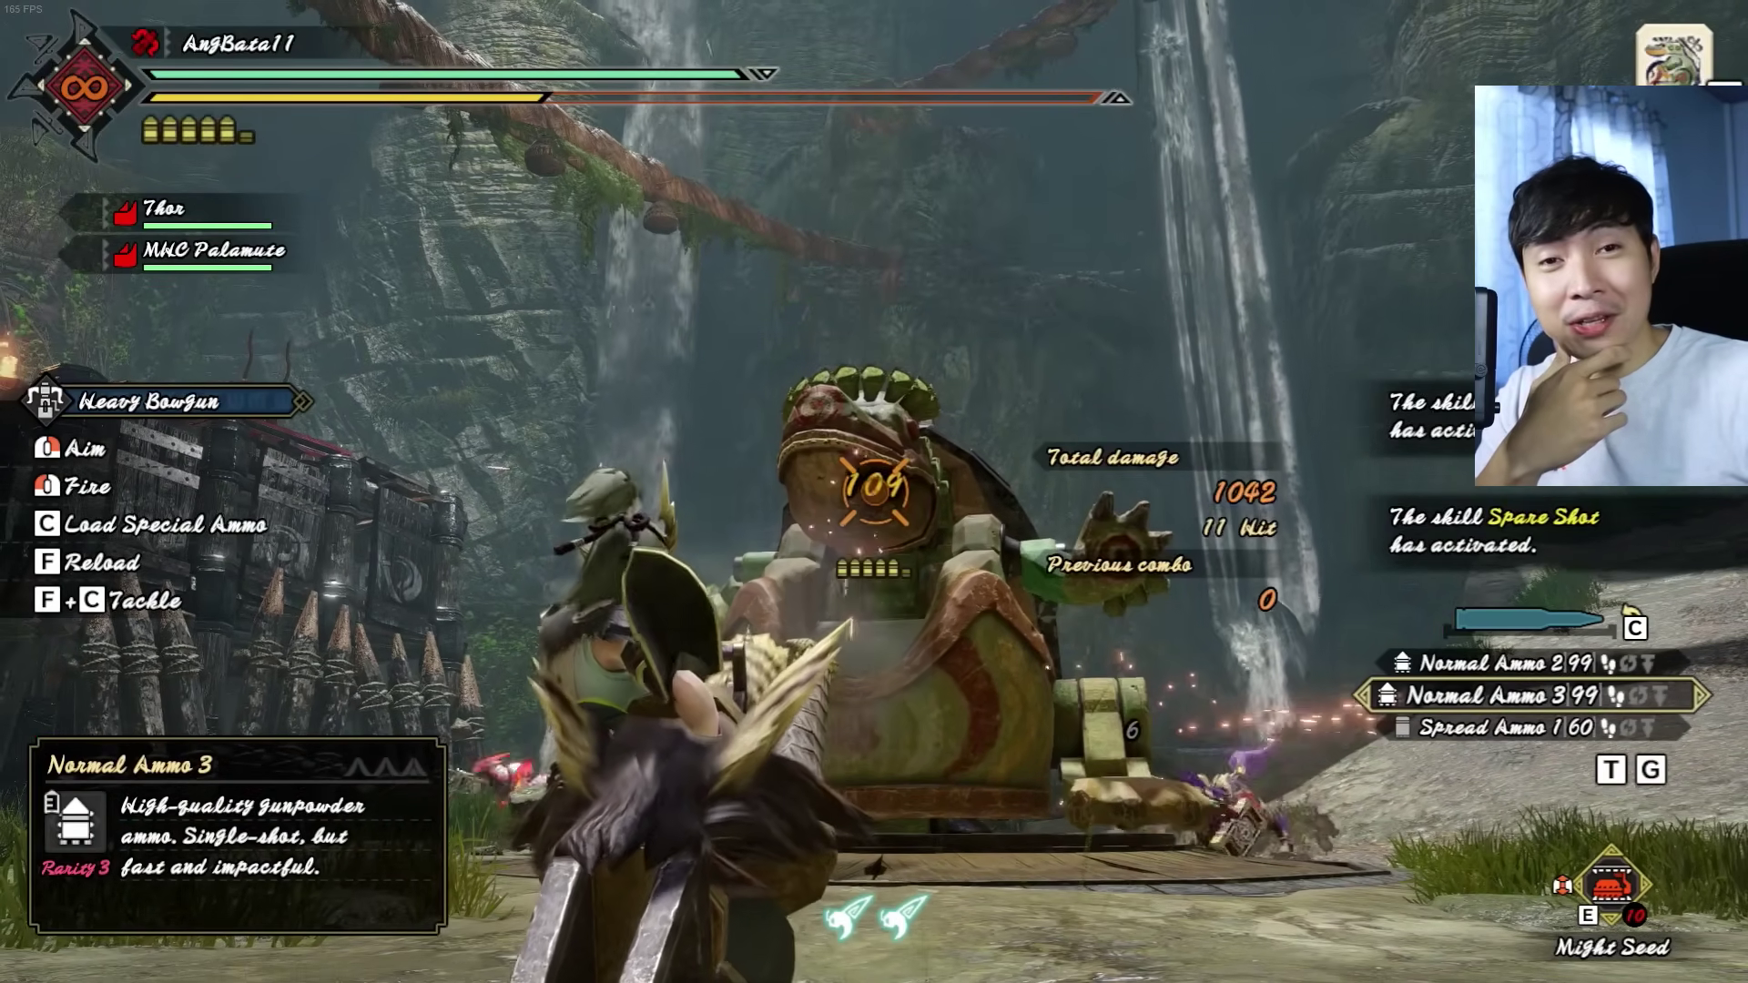
{"action": "left_click", "coordinate": [874, 491]}
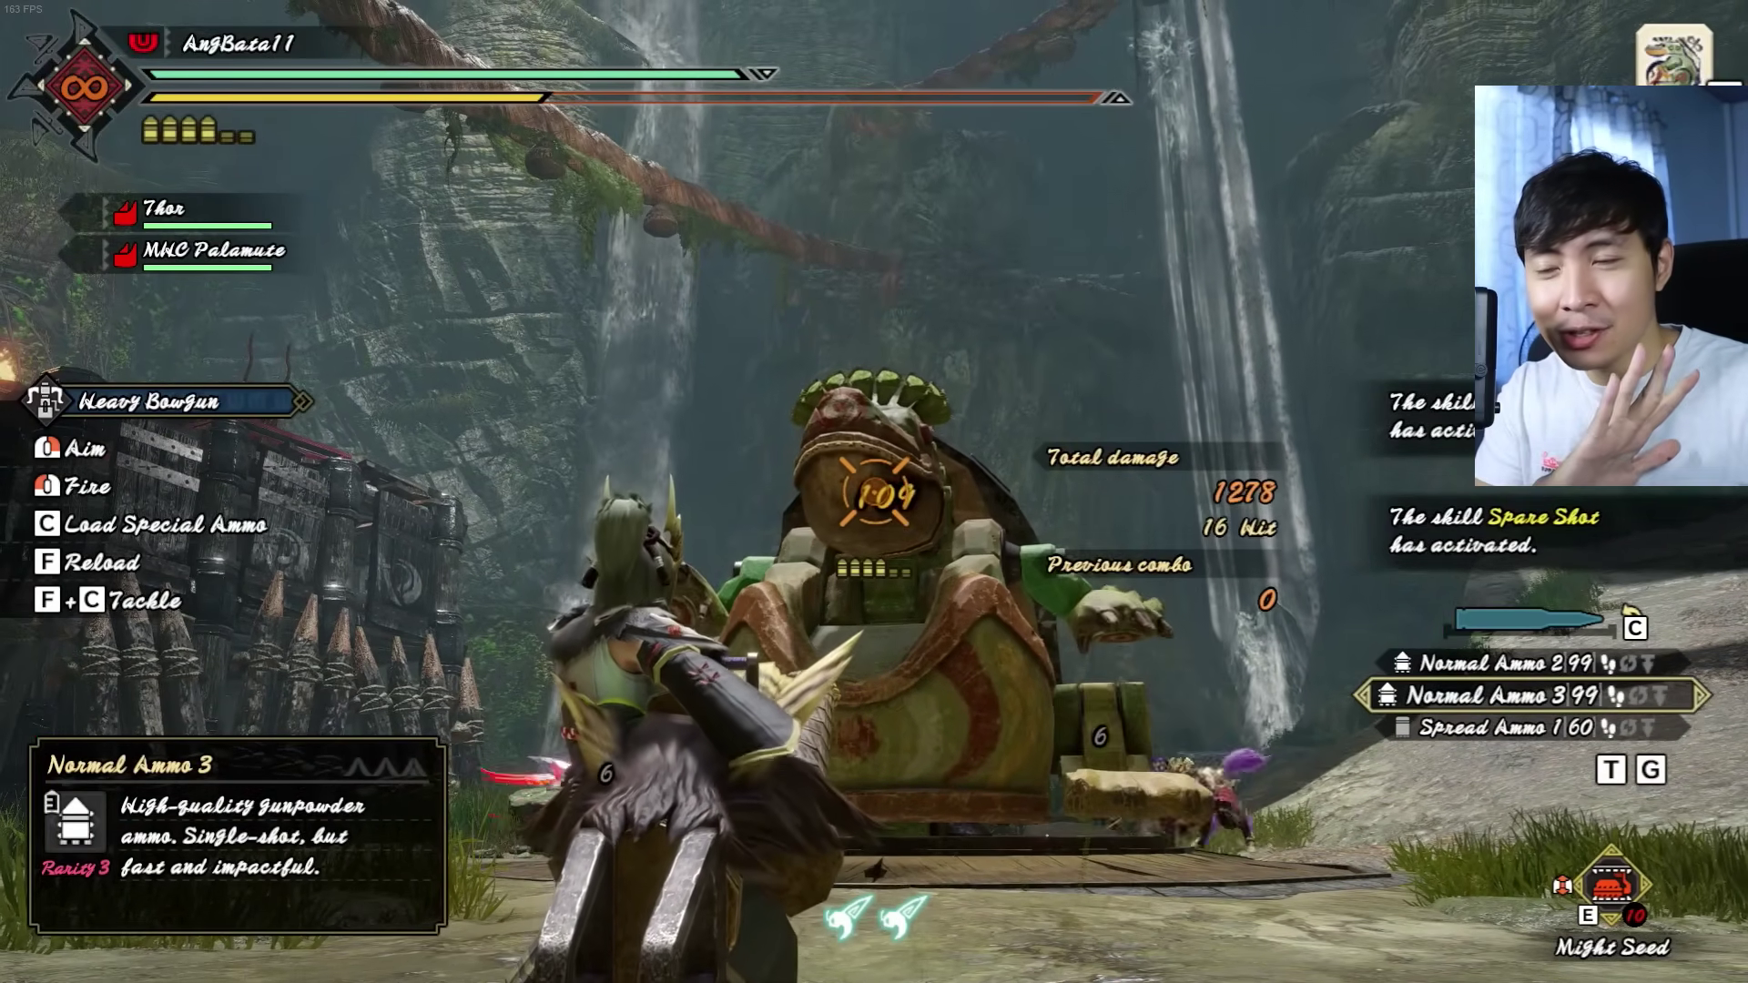
{"action": "left_click", "coordinate": [874, 492]}
{"action": "left_click", "coordinate": [874, 491]}
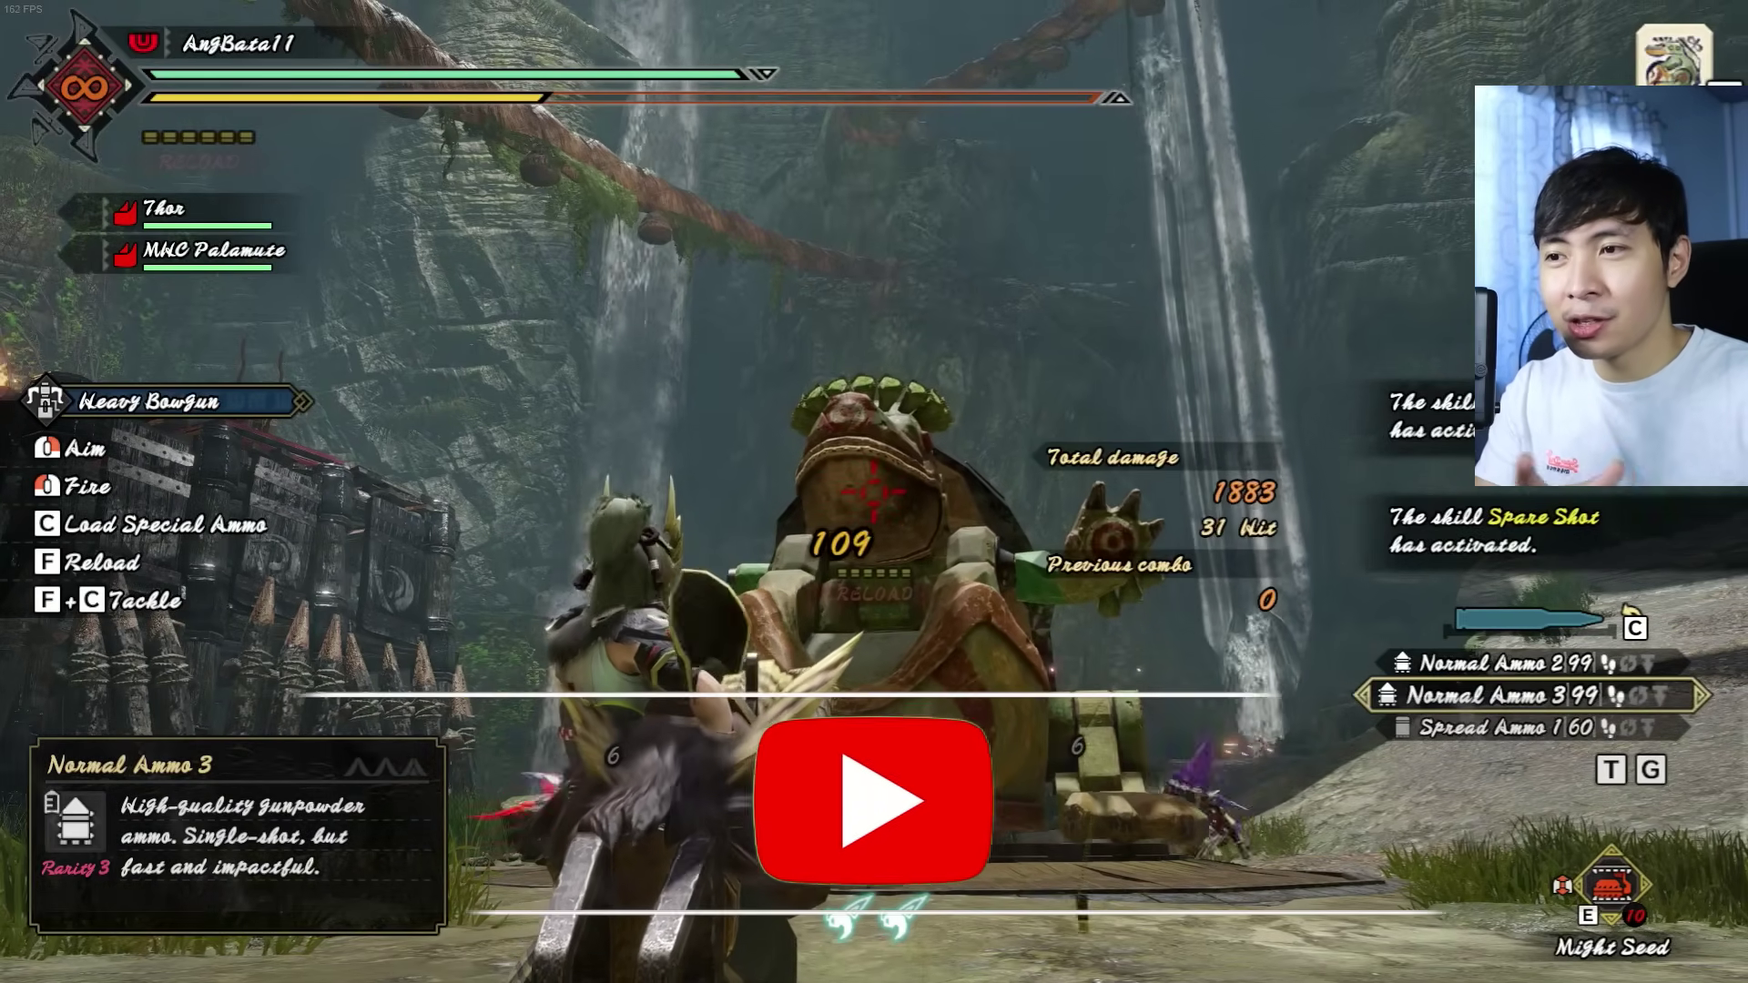
{"action": "key", "text": "f"}
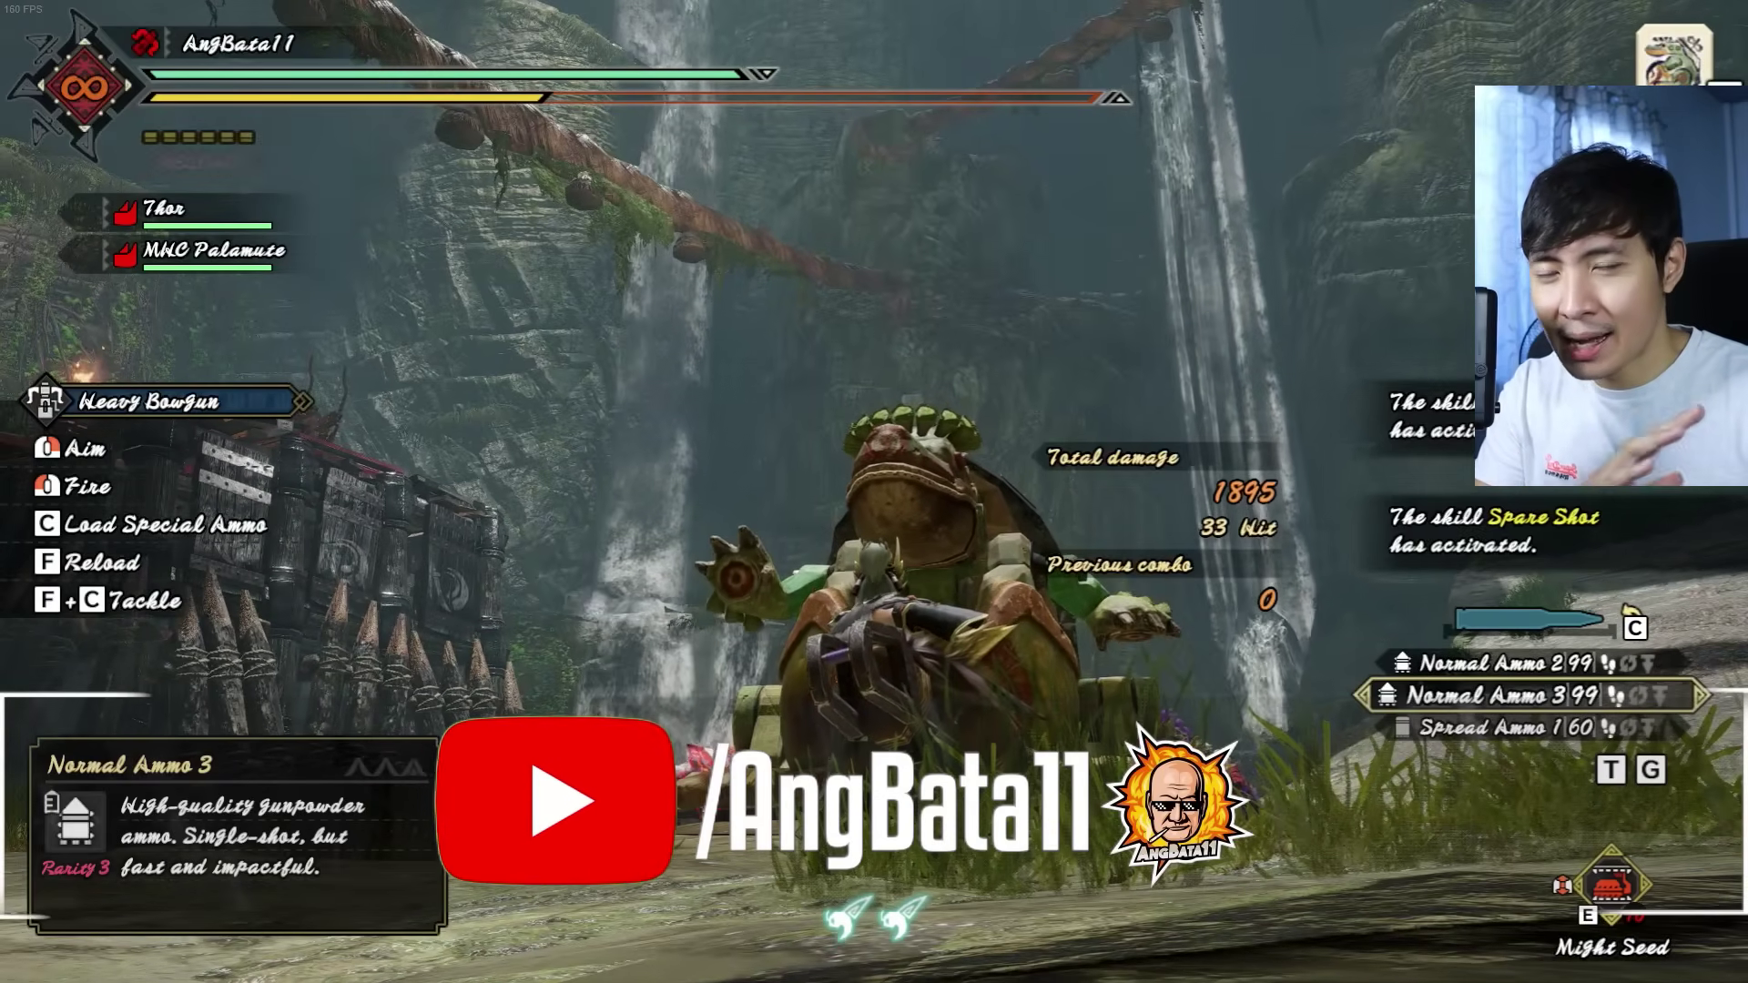